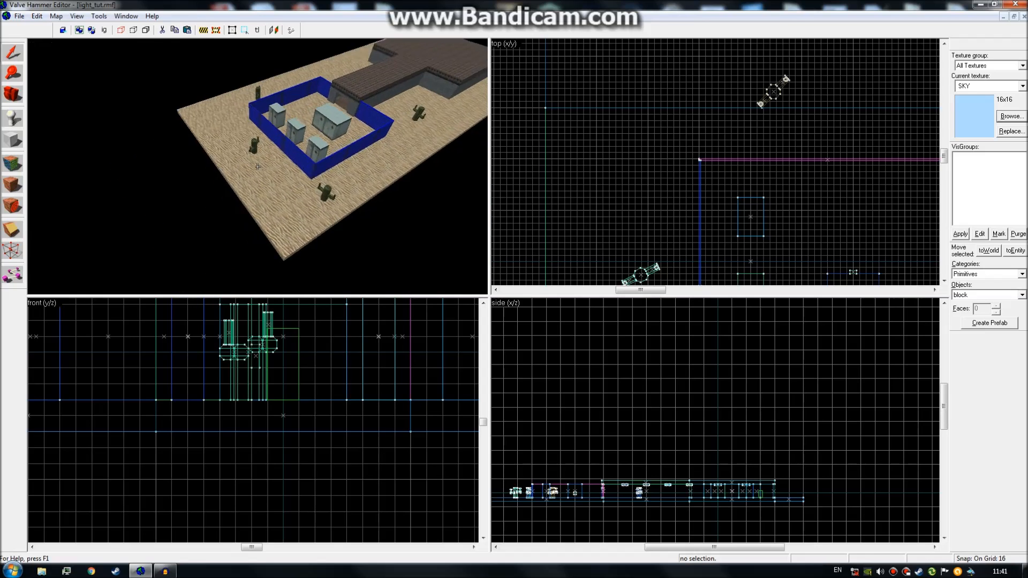
Examine the map in the 3D view, from the fenced yard through the corridor to the computer room and back out
{"action": "key", "text": "w"}
{"action": "key", "text": "s"}
{"action": "key", "text": "w"}
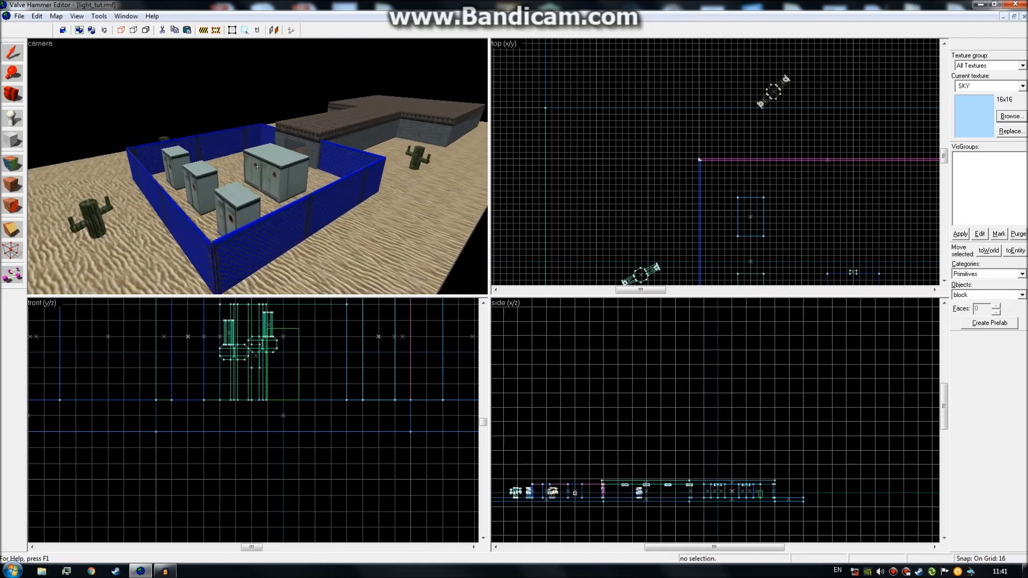
{"action": "key", "text": "w"}
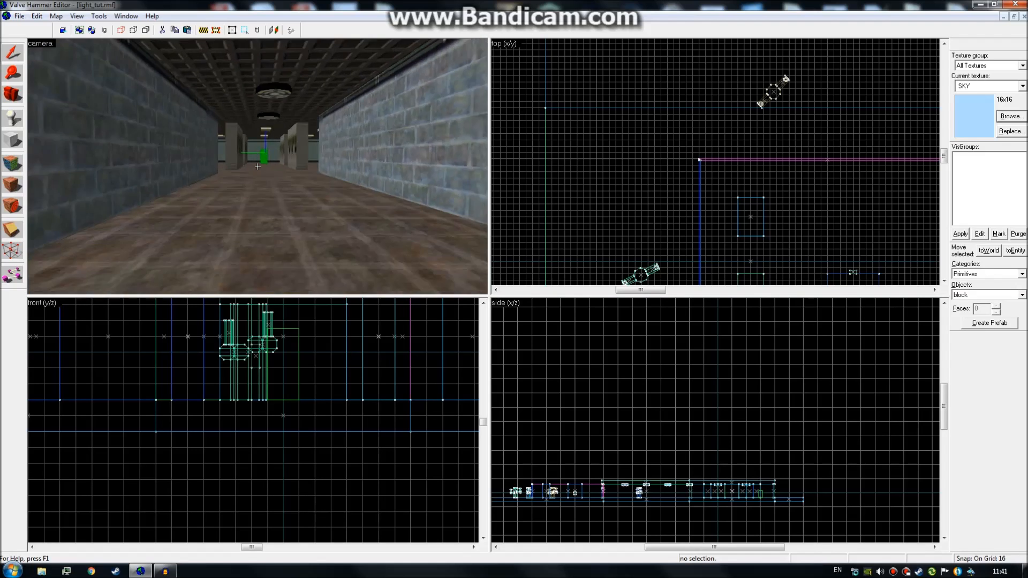
{"action": "key", "text": "w"}
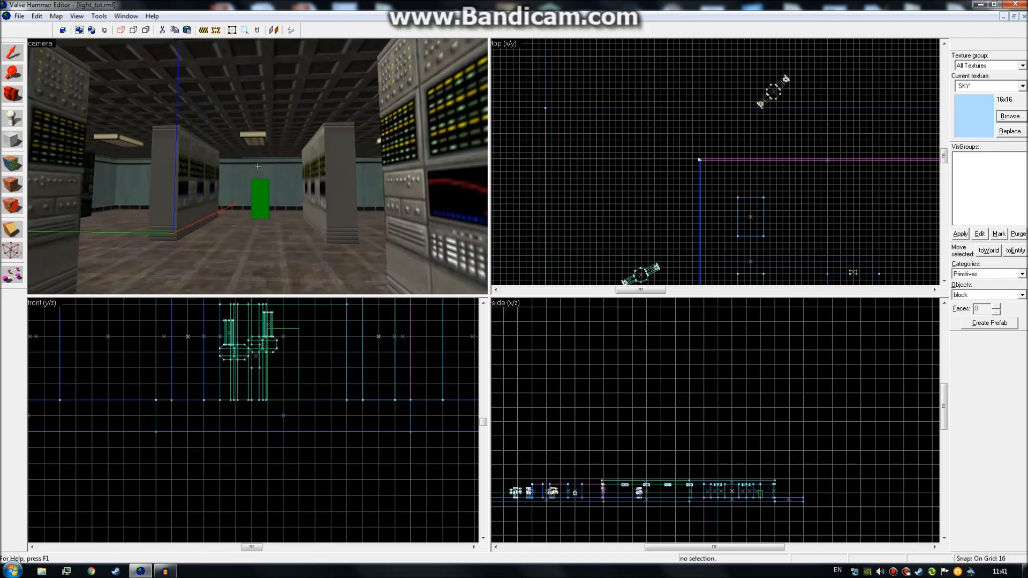
{"action": "key", "text": "z"}
{"action": "key", "text": "w"}
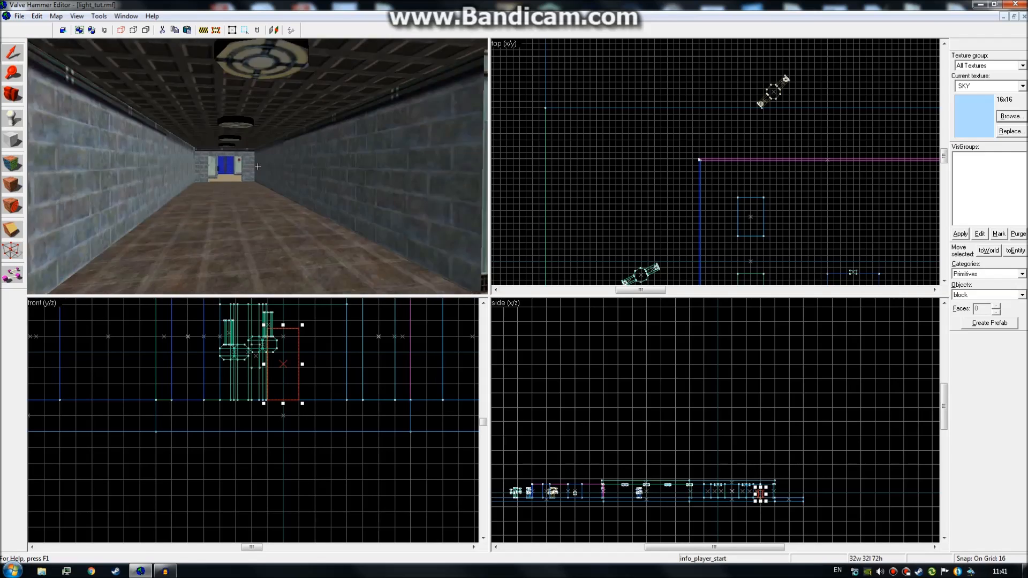
{"action": "key", "text": "w"}
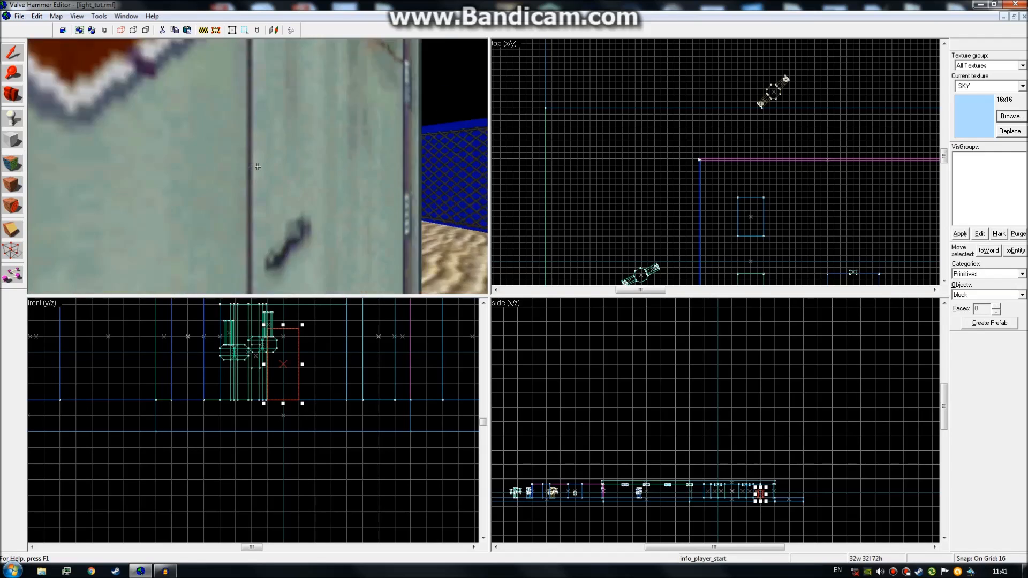
{"action": "key", "text": "s"}
{"action": "key", "text": "s"}
{"action": "key", "text": "z"}
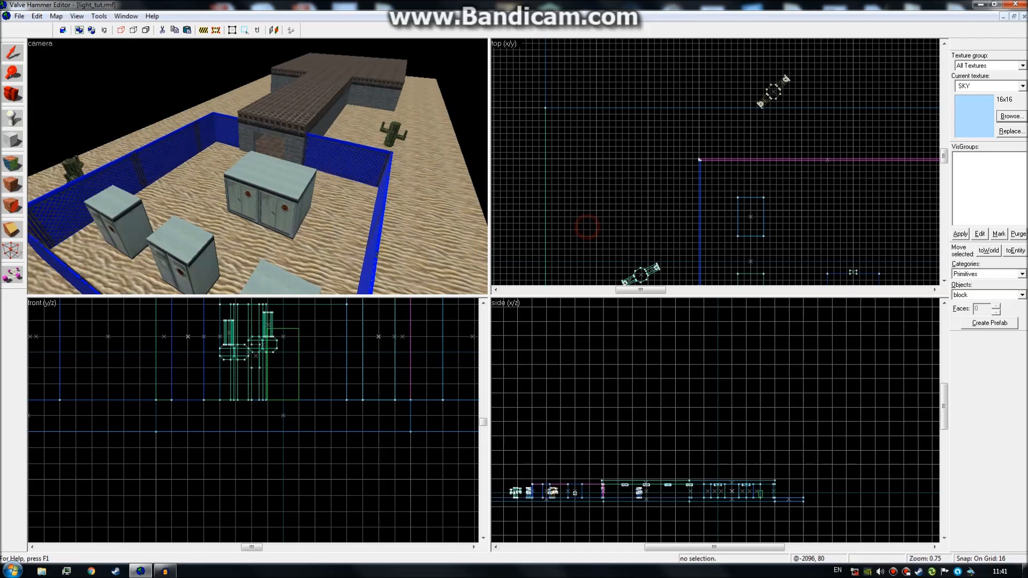
{"action": "key", "text": "s"}
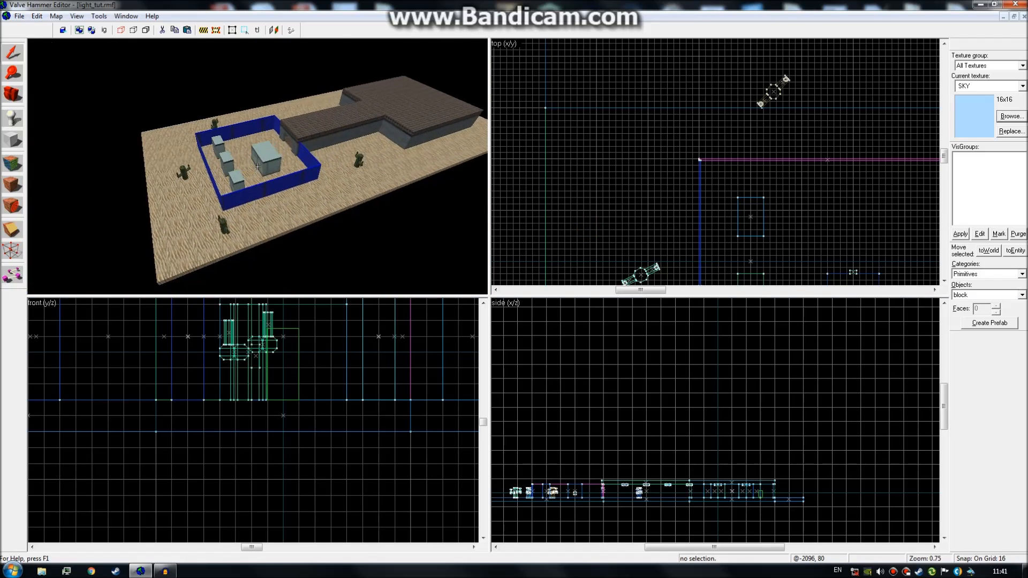
{"action": "key", "text": "s"}
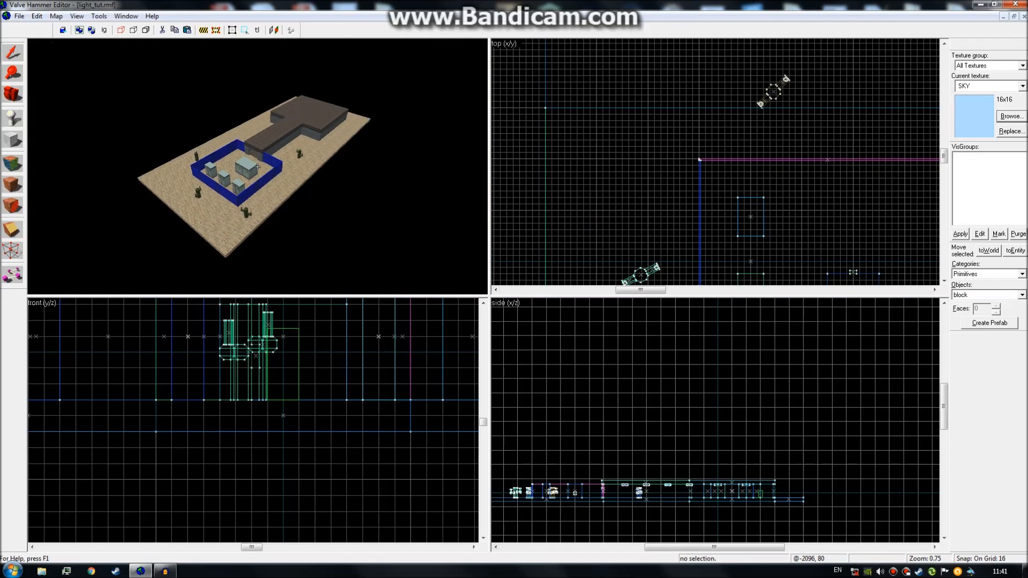
{"action": "key", "text": "z"}
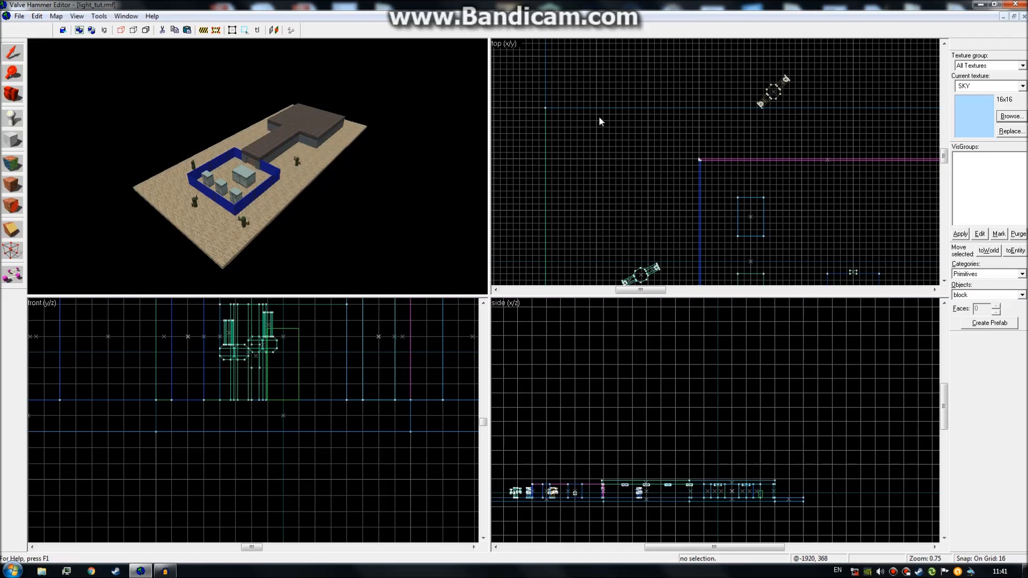
Filter the texture browser by "sky" and pick the SKY texture as the current texture
{"action": "left_click", "coordinate": [1009, 117]}
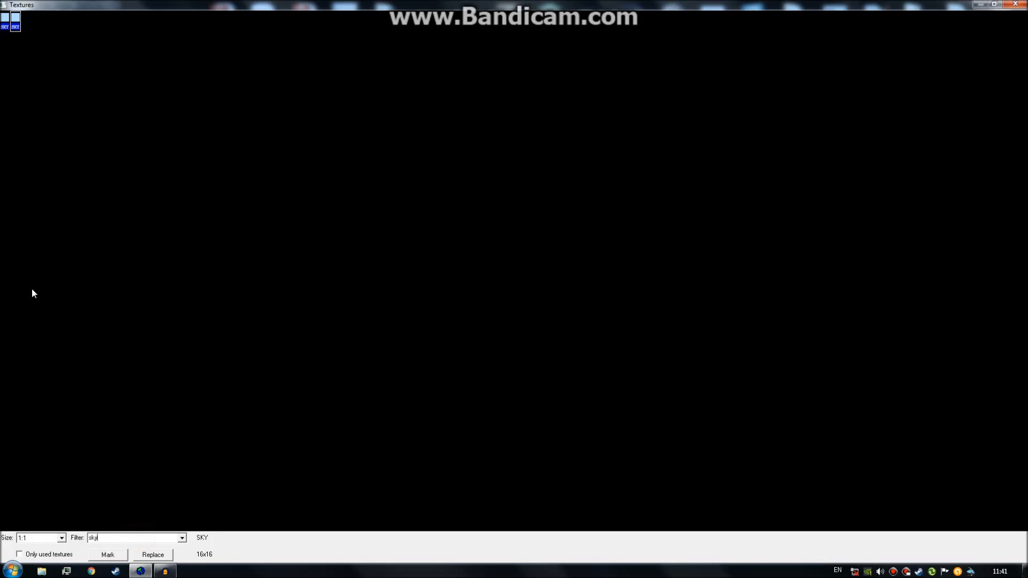
{"action": "double_click", "coordinate": [5, 24]}
{"action": "key", "text": "z"}
{"action": "key", "text": "w"}
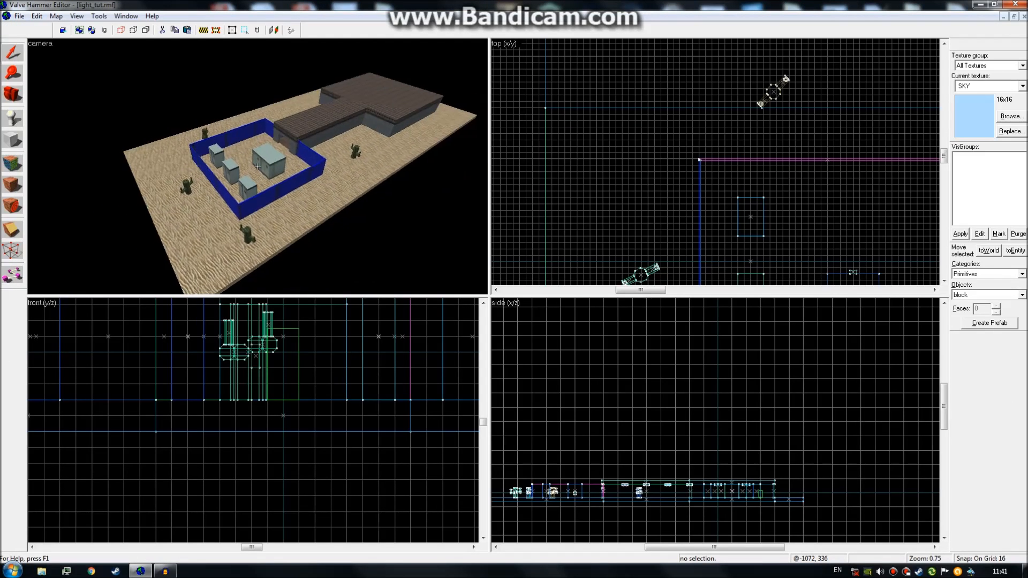
{"action": "key", "text": "s"}
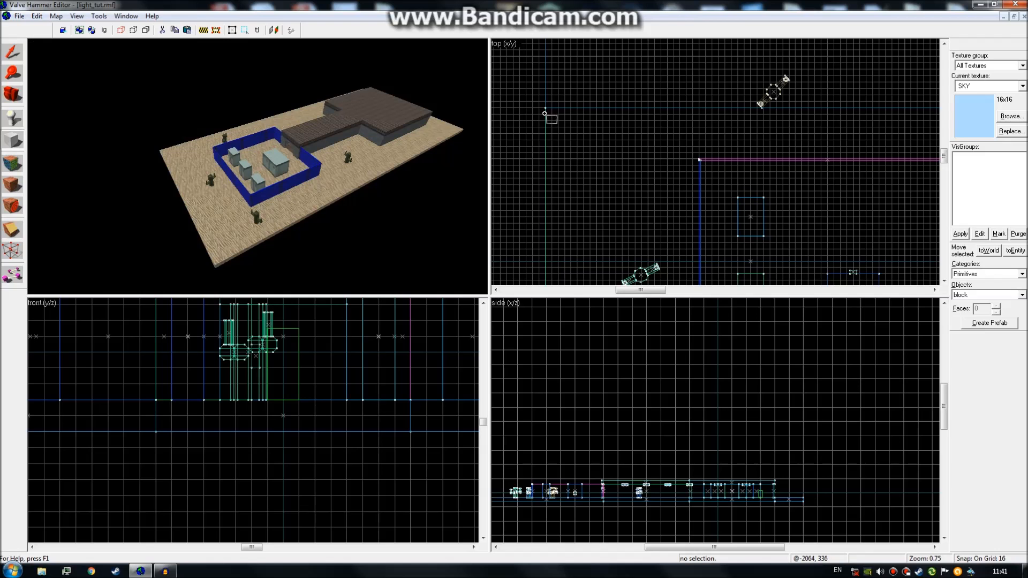
Outline a block 2816 wide, 32 long and 64 high along one long edge of the ground and rest it on the sand surface
{"action": "scroll", "coordinate": [575, 121], "scroll_direction": "down", "scroll_amount": 4}
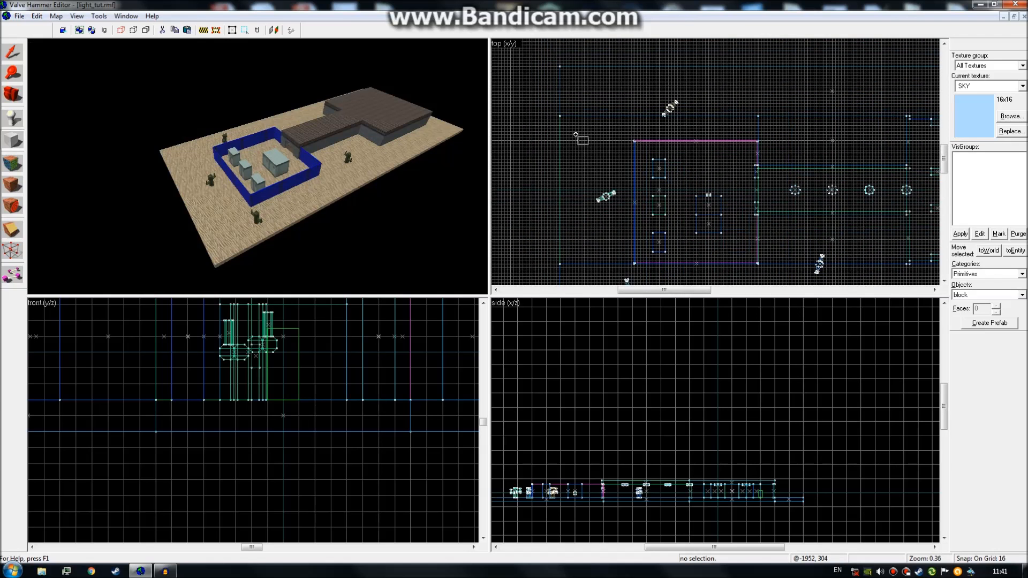
{"action": "scroll", "coordinate": [574, 135], "scroll_direction": "up", "scroll_amount": 4}
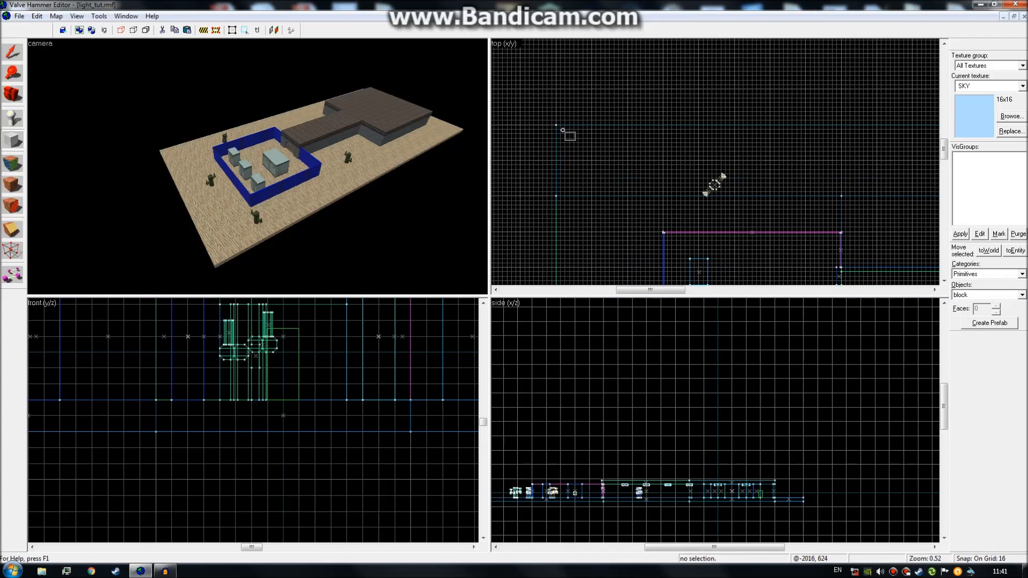
{"action": "scroll", "coordinate": [557, 125], "scroll_direction": "up", "scroll_amount": 1}
{"action": "mouse_move", "coordinate": [586, 137]}
{"action": "left_mouse_down"}
{"action": "mouse_move", "coordinate": [665, 140]}
{"action": "mouse_move", "coordinate": [607, 137]}
{"action": "left_mouse_up"}
{"action": "scroll", "coordinate": [659, 429], "scroll_direction": "down", "scroll_amount": 10}
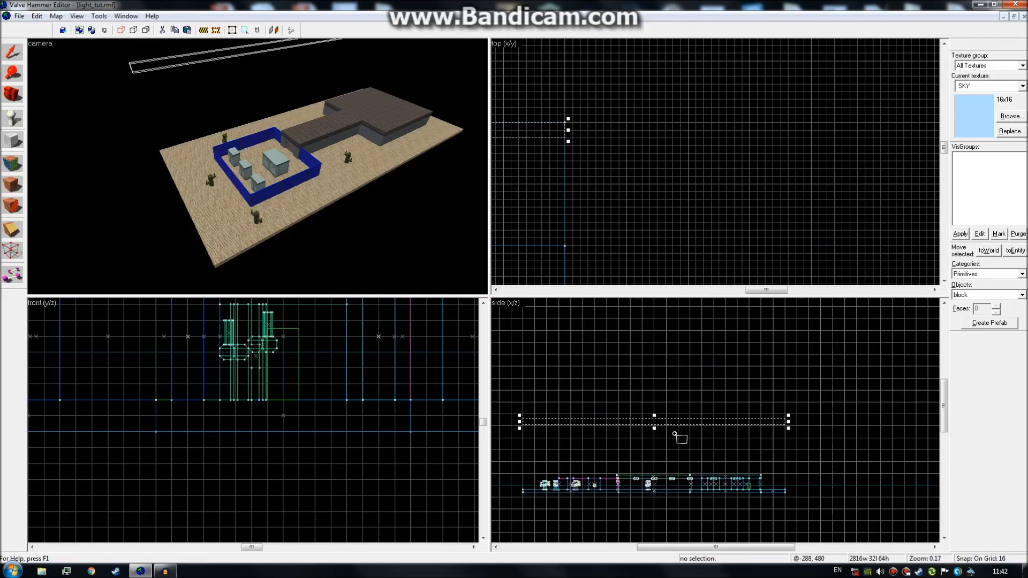
{"action": "left_click_drag", "start_coordinate": [652, 423], "coordinate": [653, 463]}
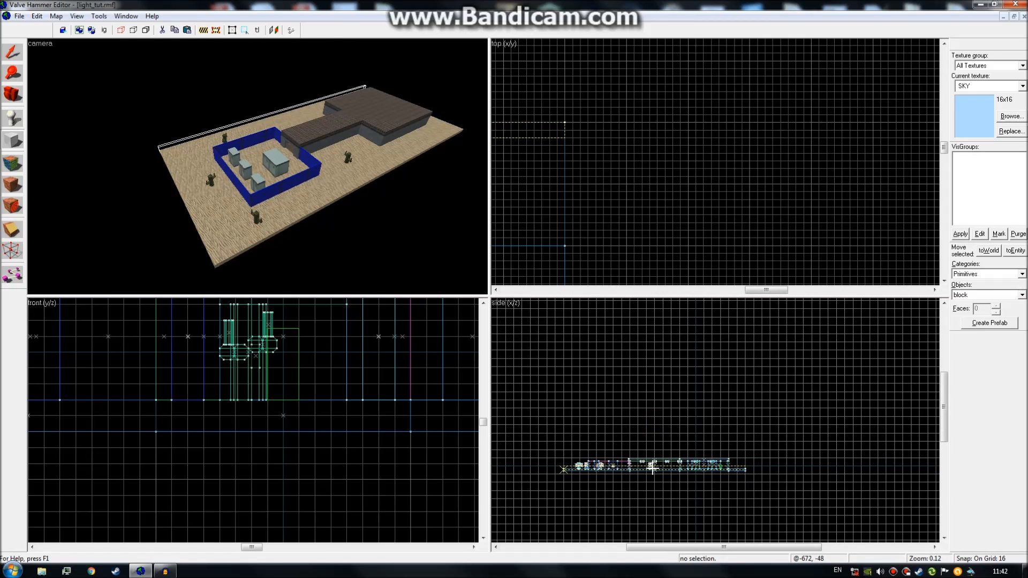
{"action": "scroll", "coordinate": [655, 467], "scroll_direction": "up", "scroll_amount": 9}
{"action": "left_click", "coordinate": [701, 456]}
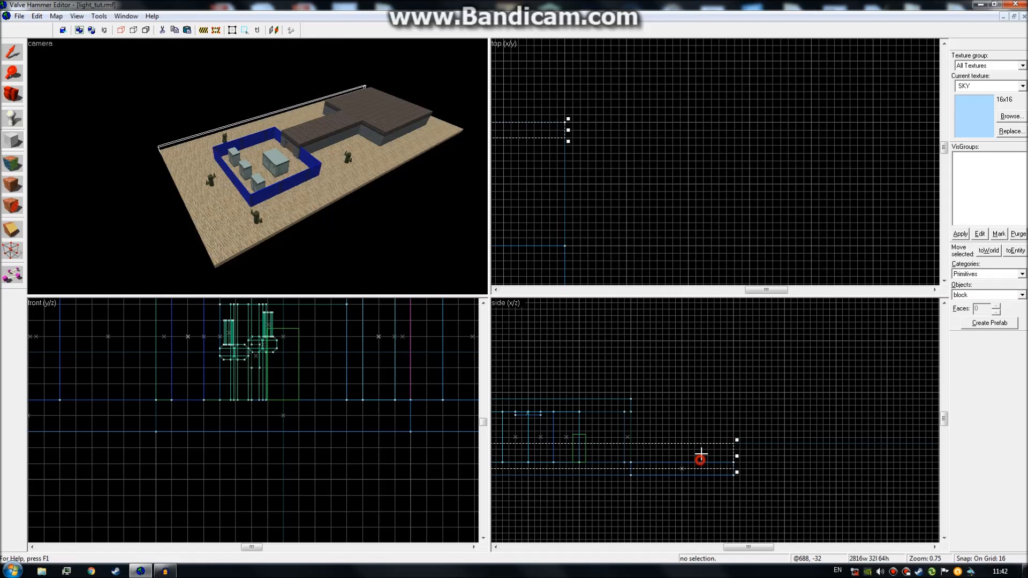
Inspect in the 3D view how the block outline lines up with the corner and edge of the sand ground
{"action": "key", "text": "z"}
{"action": "key", "text": "w"}
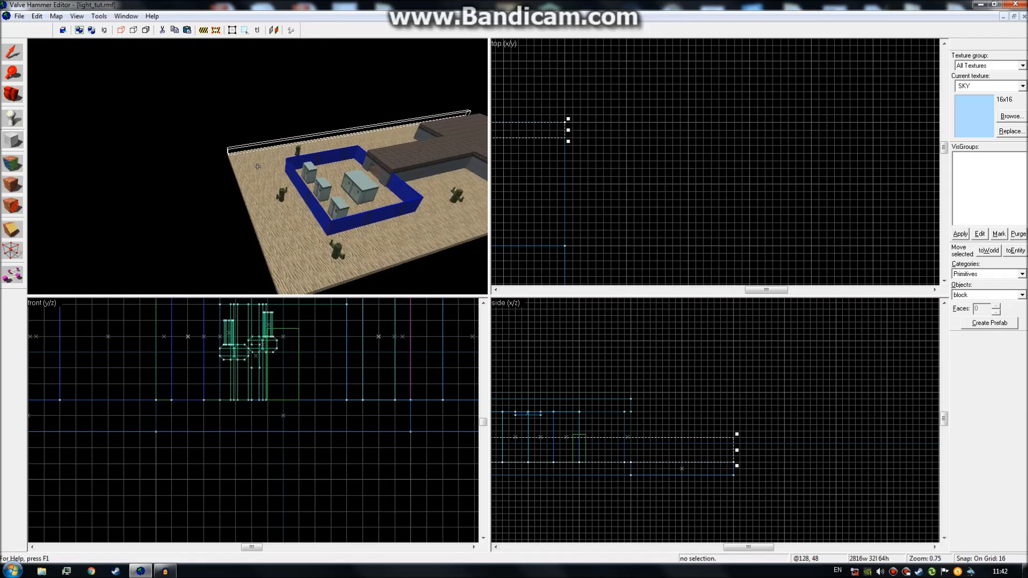
{"action": "key", "text": "w"}
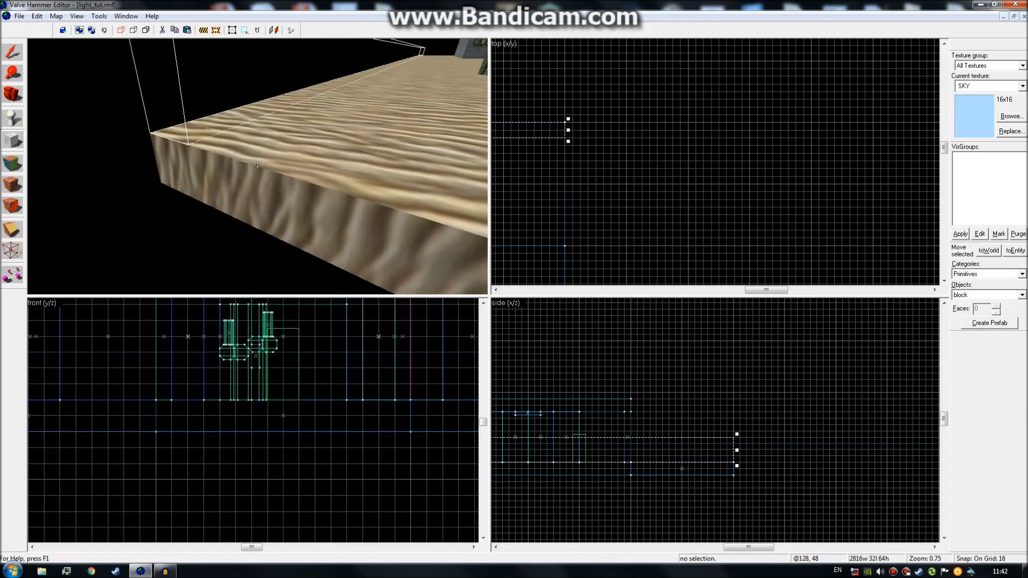
{"action": "key", "text": "a"}
{"action": "key", "text": "s"}
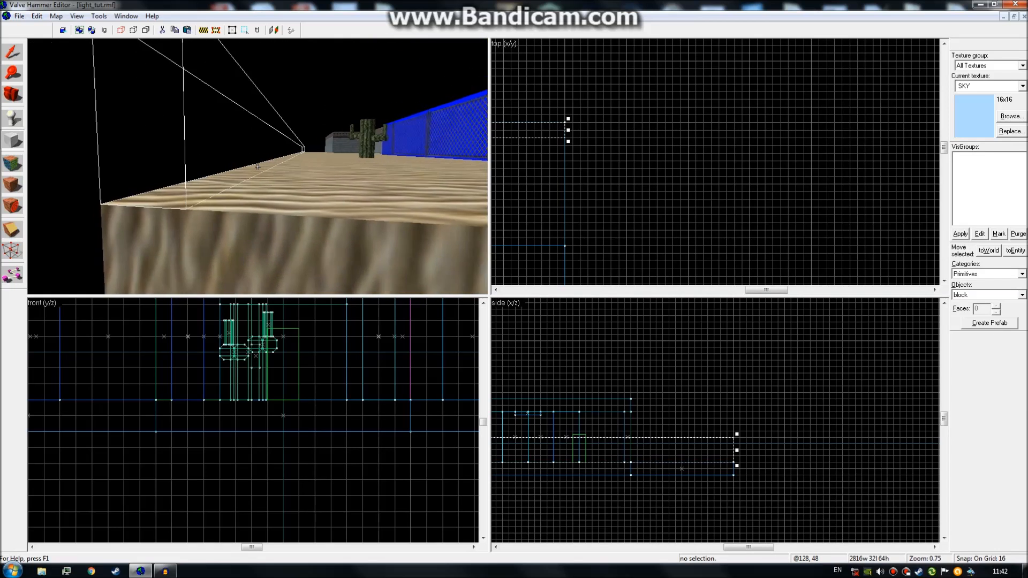
{"action": "key", "text": "s"}
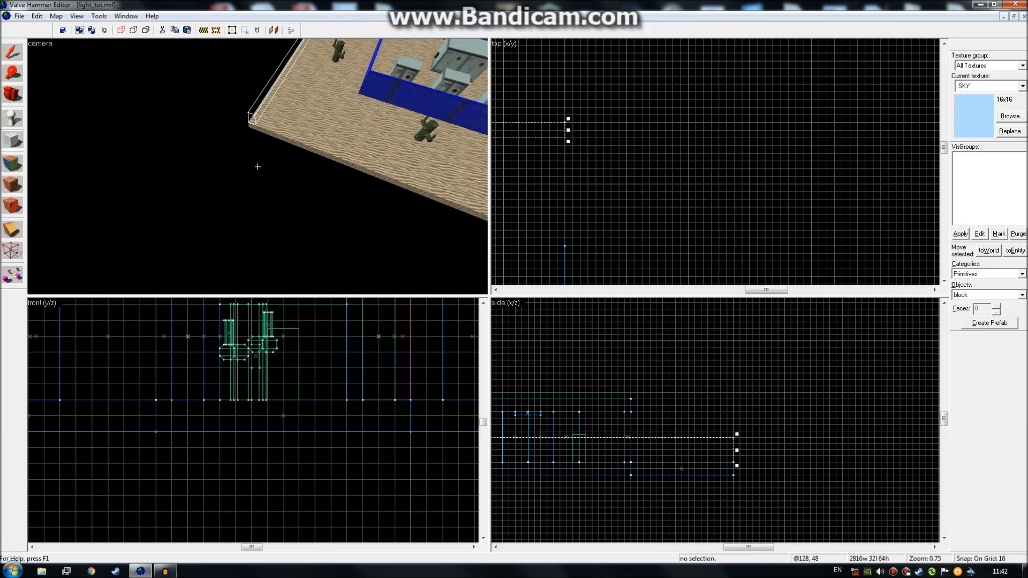
{"action": "key", "text": "s"}
{"action": "key", "text": "z"}
Stretch the block outline to a height of 560 units and create it as a SKY-textured wall
{"action": "scroll", "coordinate": [574, 430], "scroll_direction": "down", "scroll_amount": 4}
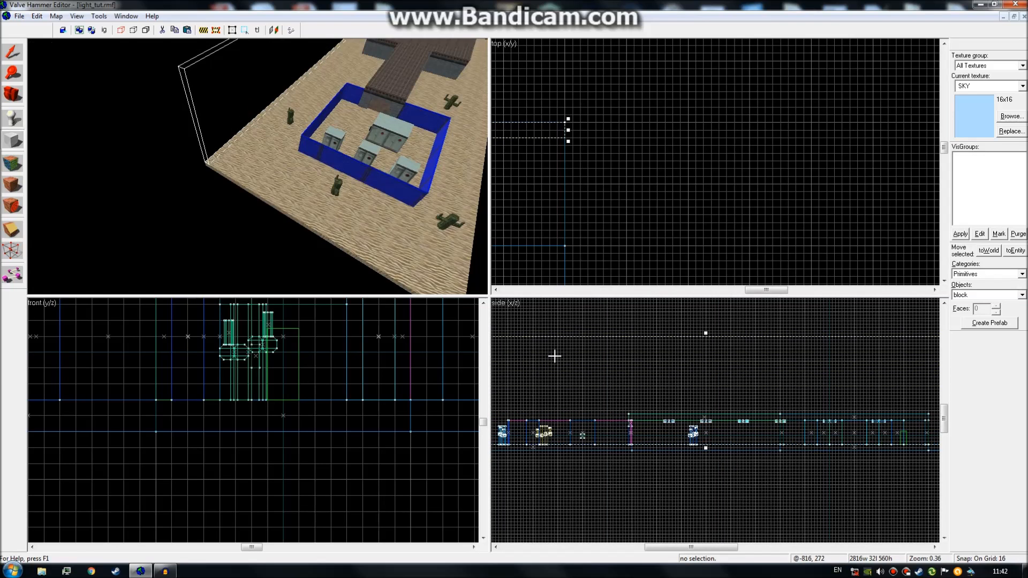
{"action": "key", "text": "z"}
{"action": "key", "text": "z"}
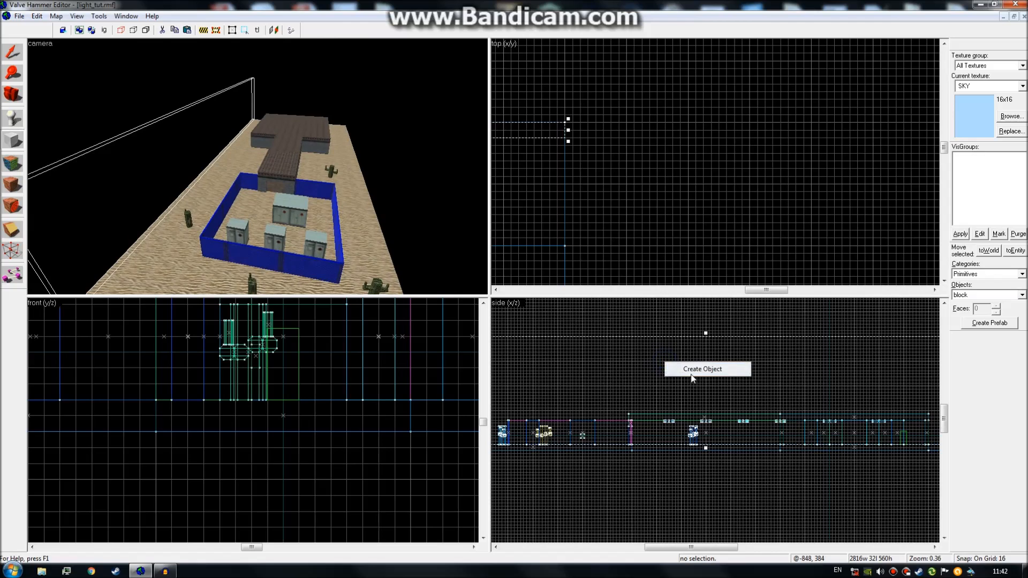
{"action": "left_click", "coordinate": [697, 369]}
{"action": "key", "text": "z"}
{"action": "key", "text": "z"}
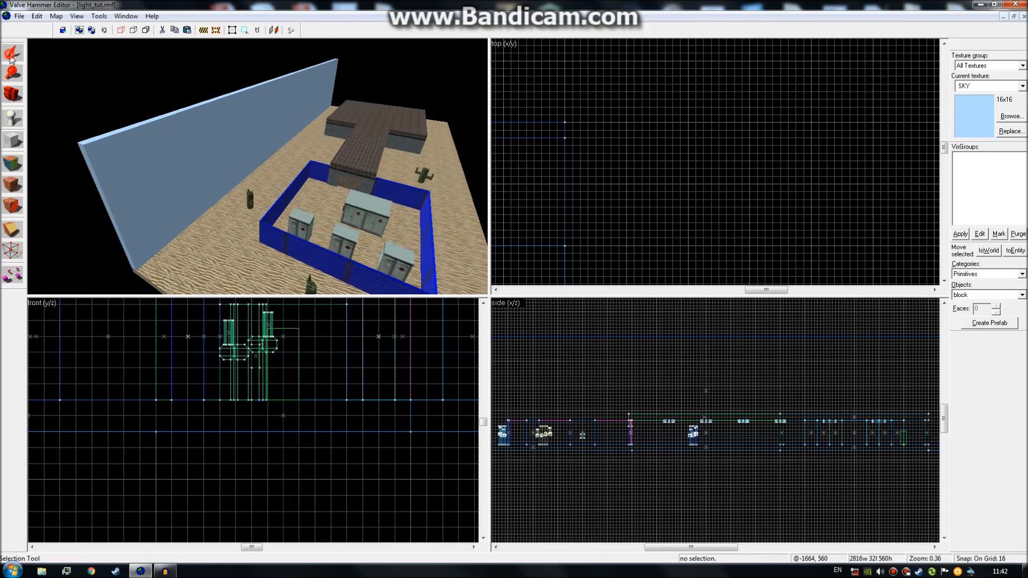
Select the new sky wall and place a copy of it along the opposite long edge of the ground
{"action": "left_click", "coordinate": [234, 155]}
{"action": "scroll", "coordinate": [663, 156], "scroll_direction": "down", "scroll_amount": 5}
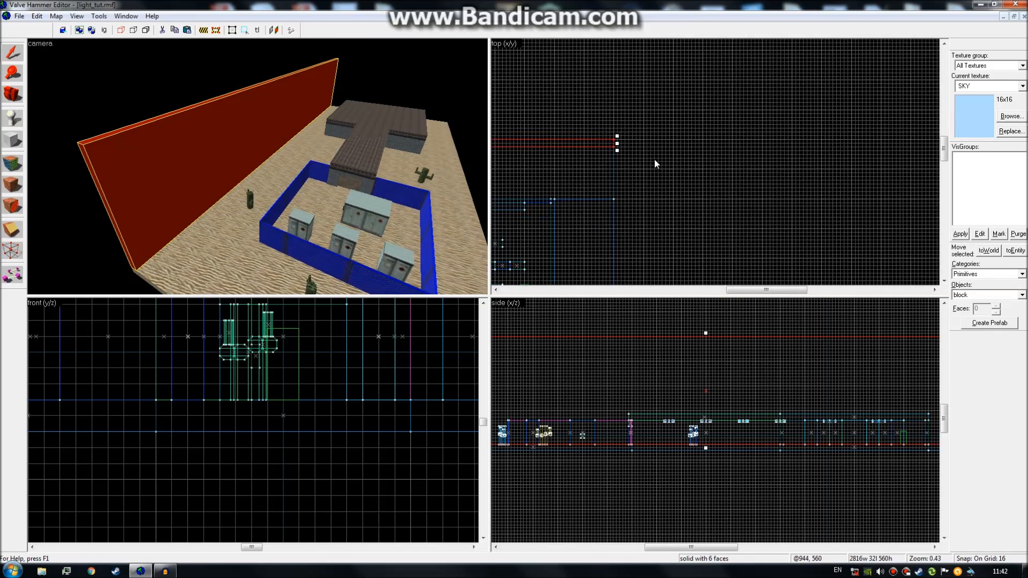
{"action": "left_click", "coordinate": [663, 154]}
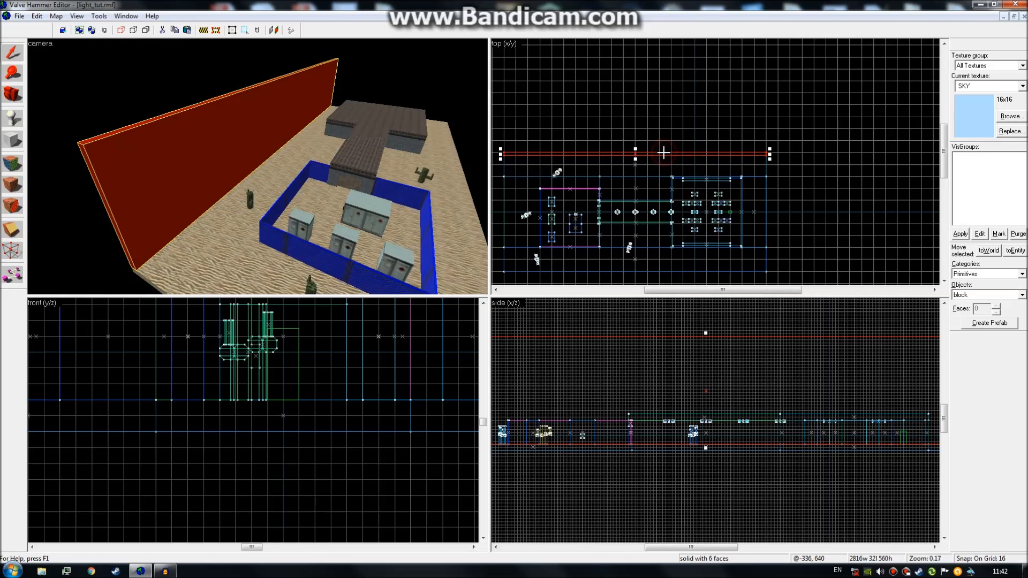
{"action": "left_click", "coordinate": [664, 269]}
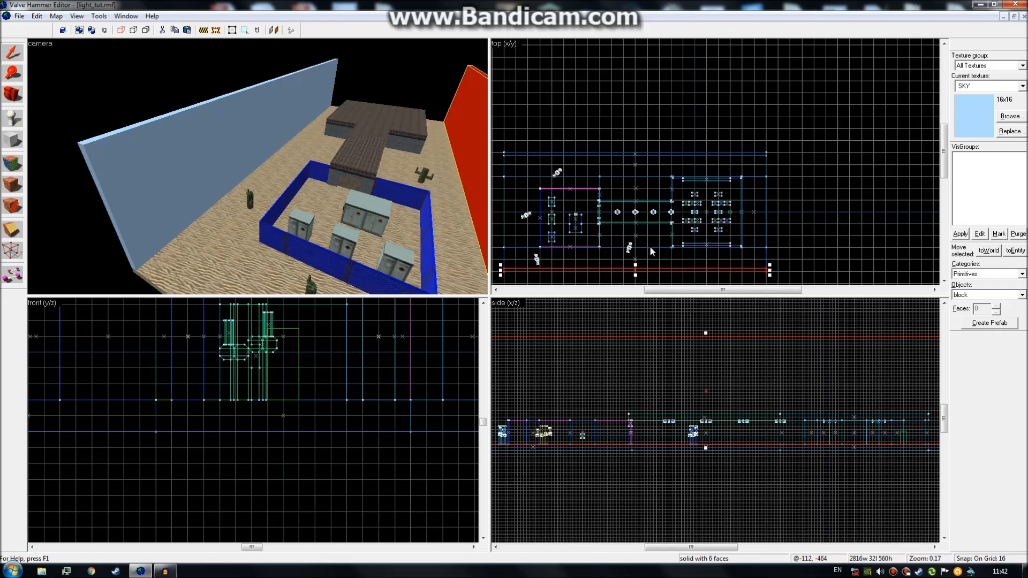
{"action": "key", "text": "z"}
{"action": "key", "text": "d"}
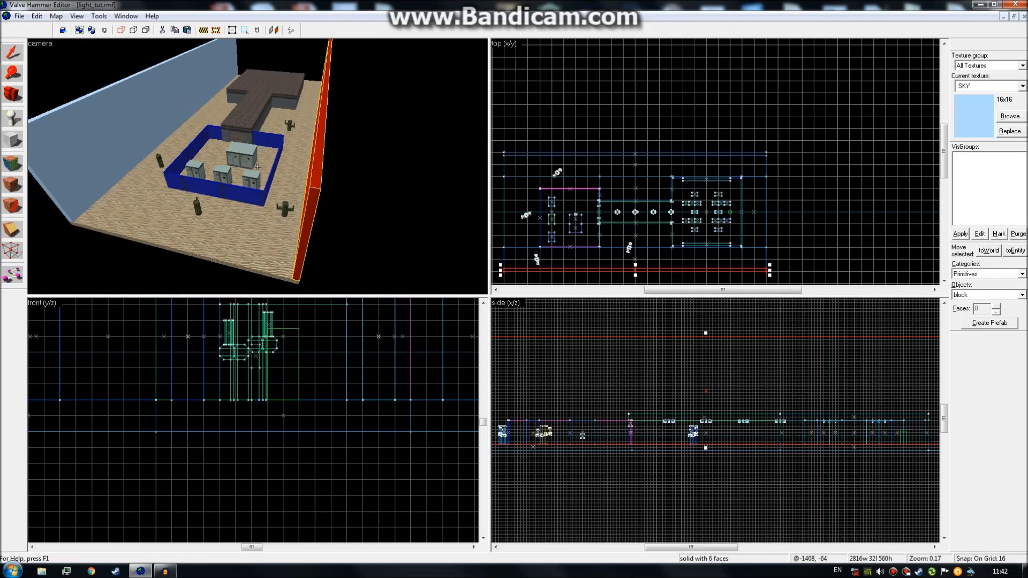
{"action": "key", "text": "w"}
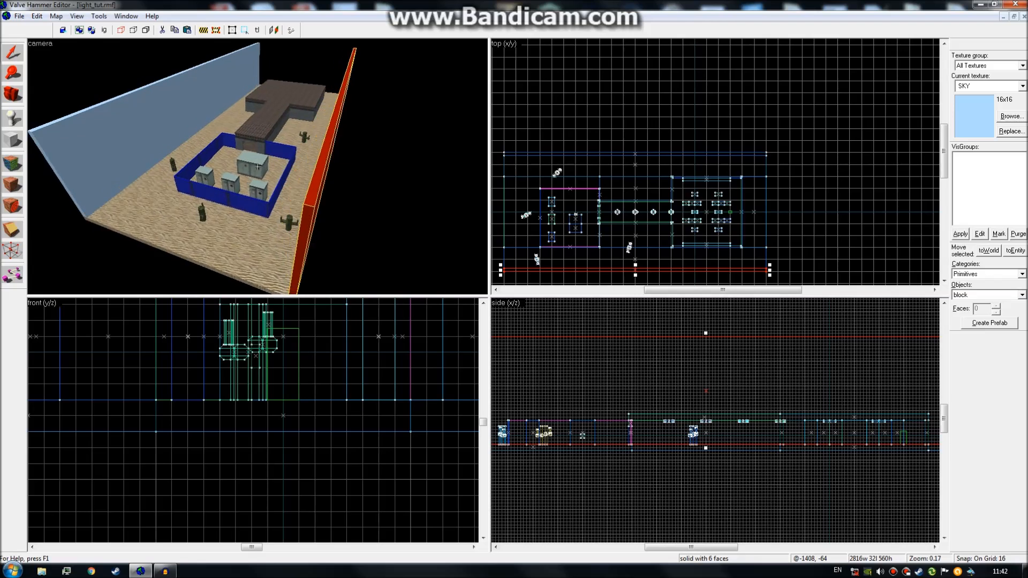
Place a third copy of the sky wall between the two long walls and rotate it 90 degrees so it stands crosswise
{"action": "left_click", "coordinate": [786, 130]}
{"action": "scroll", "coordinate": [609, 197], "scroll_direction": "down", "scroll_amount": 2}
{"action": "scroll", "coordinate": [608, 196], "scroll_direction": "up", "scroll_amount": 1}
{"action": "left_click", "coordinate": [391, 159]}
{"action": "key", "text": "z"}
{"action": "key", "text": "s"}
{"action": "key", "text": "z"}
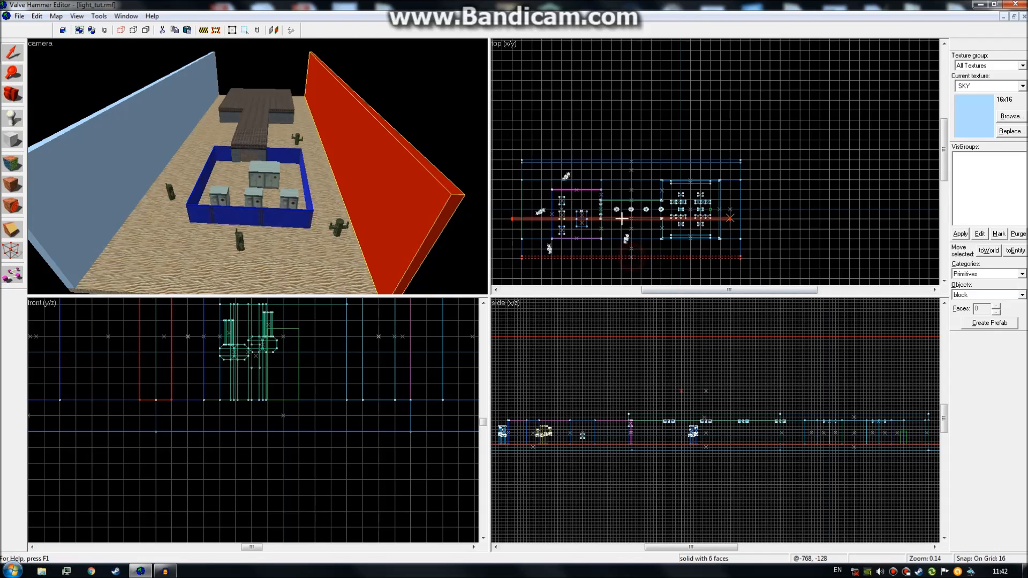
{"action": "left_click_drag", "start_coordinate": [621, 218], "coordinate": [628, 219], "text": "shift"}
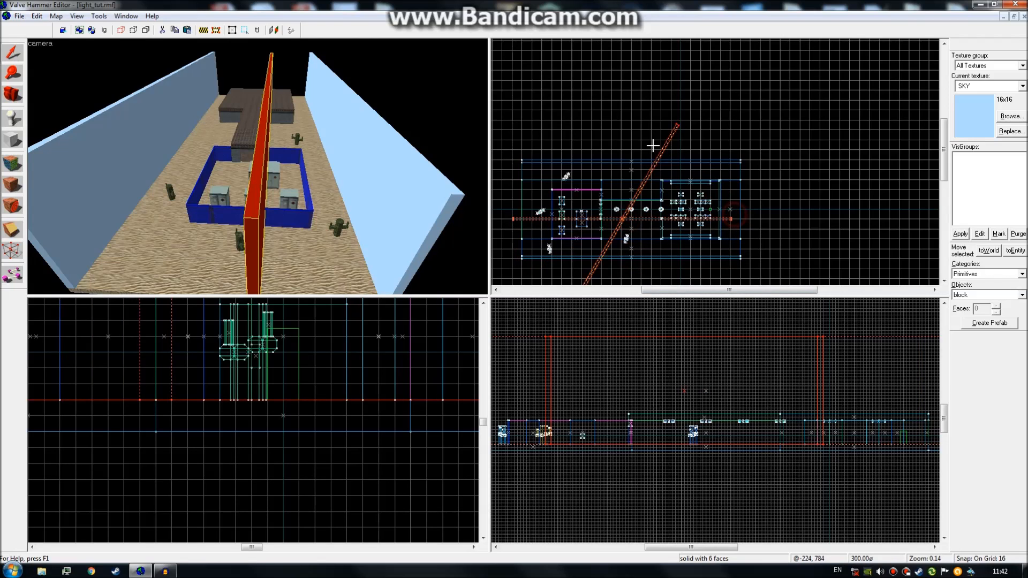
{"action": "left_click", "coordinate": [622, 125]}
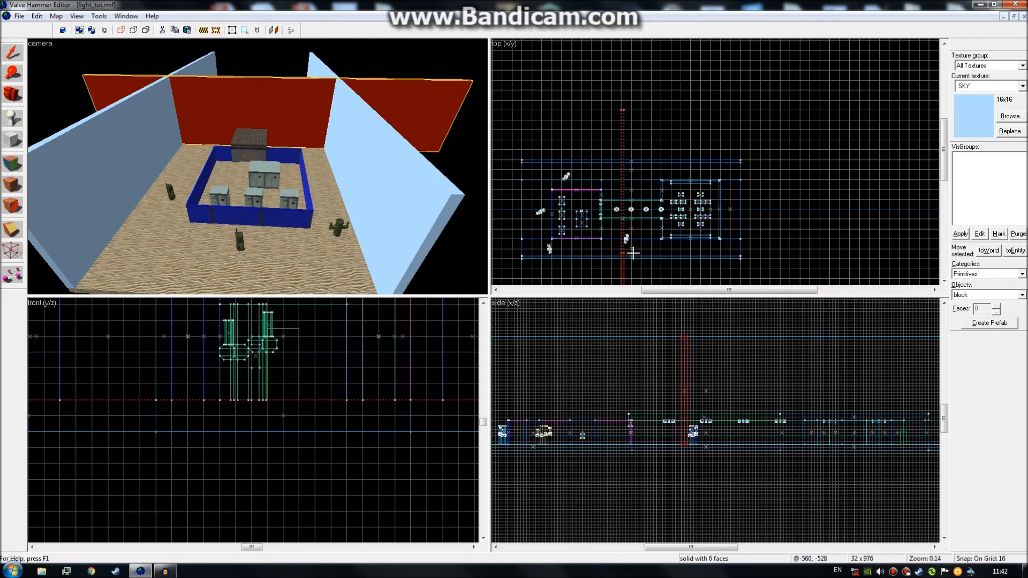
Shorten the crosswise wall to 1216 units and fit it at the building end of the ground between the side walls
{"action": "left_click_drag", "start_coordinate": [633, 253], "coordinate": [632, 252]}
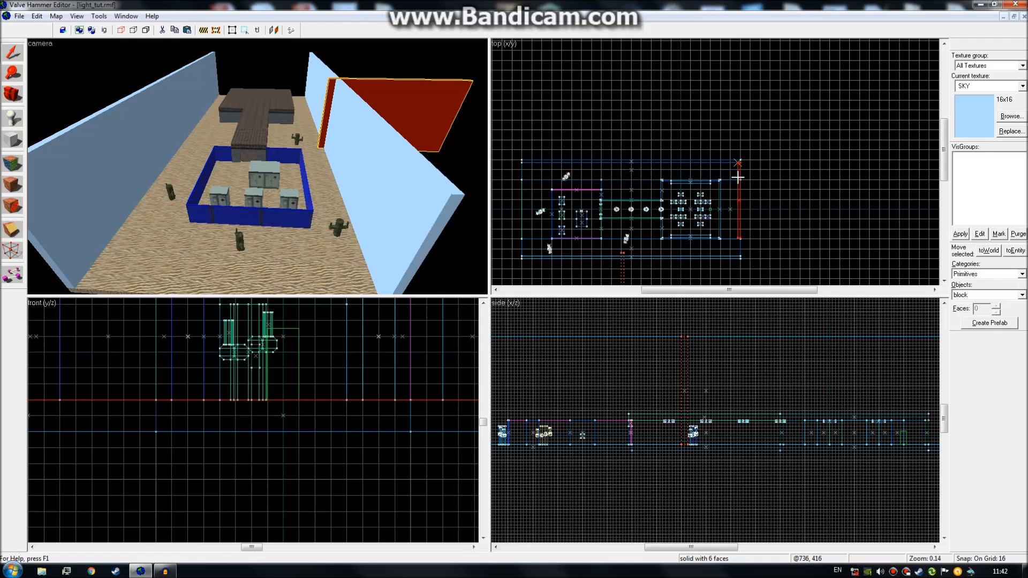
{"action": "left_click_drag", "start_coordinate": [738, 178], "coordinate": [739, 179]}
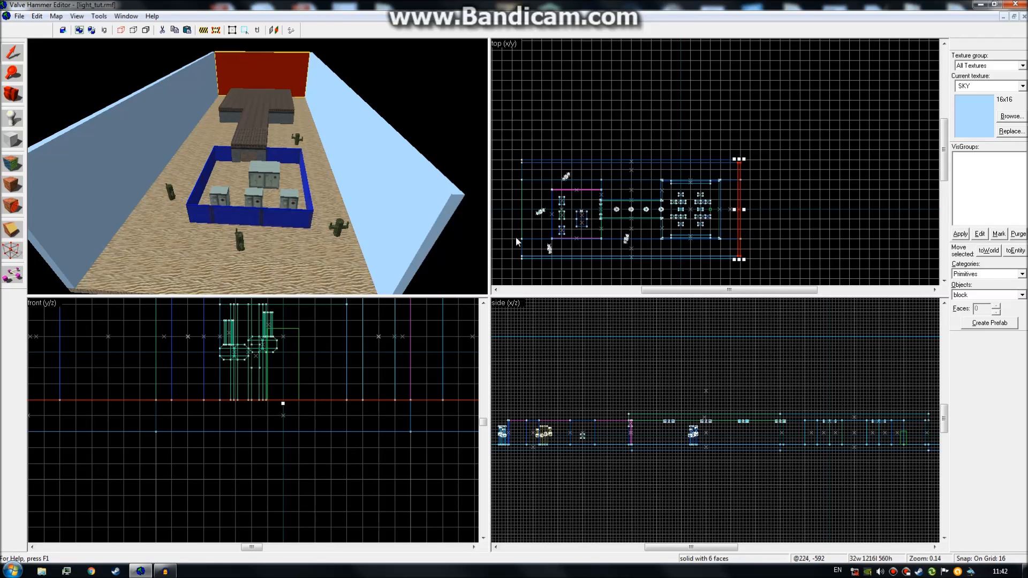
{"action": "key", "text": "z"}
{"action": "key", "text": "w"}
{"action": "key", "text": "w"}
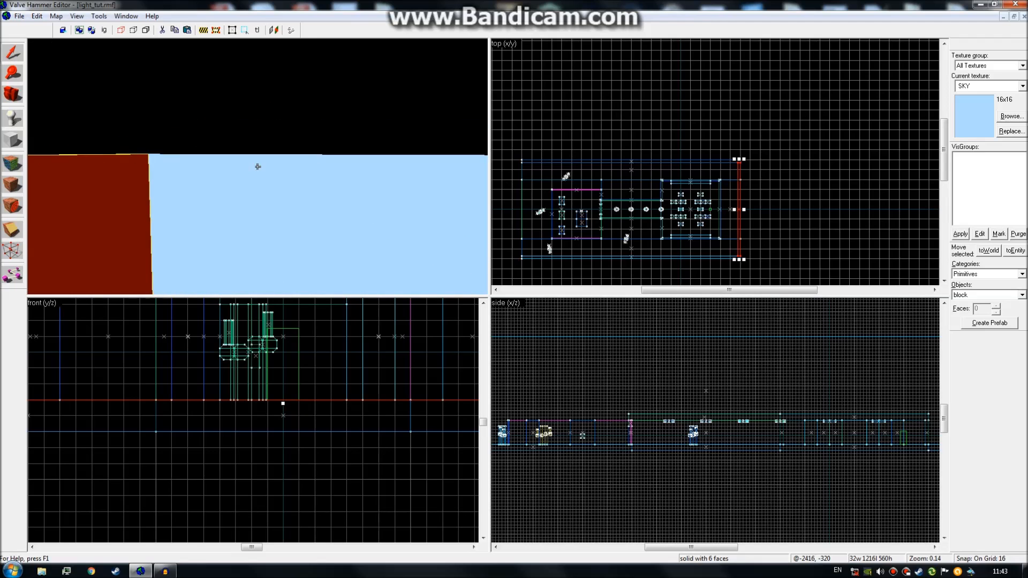
Copy the crosswise sky wall to the opposite short end of the ground, fitted between the two long walls
{"action": "scroll", "coordinate": [737, 159], "scroll_direction": "down", "scroll_amount": 1}
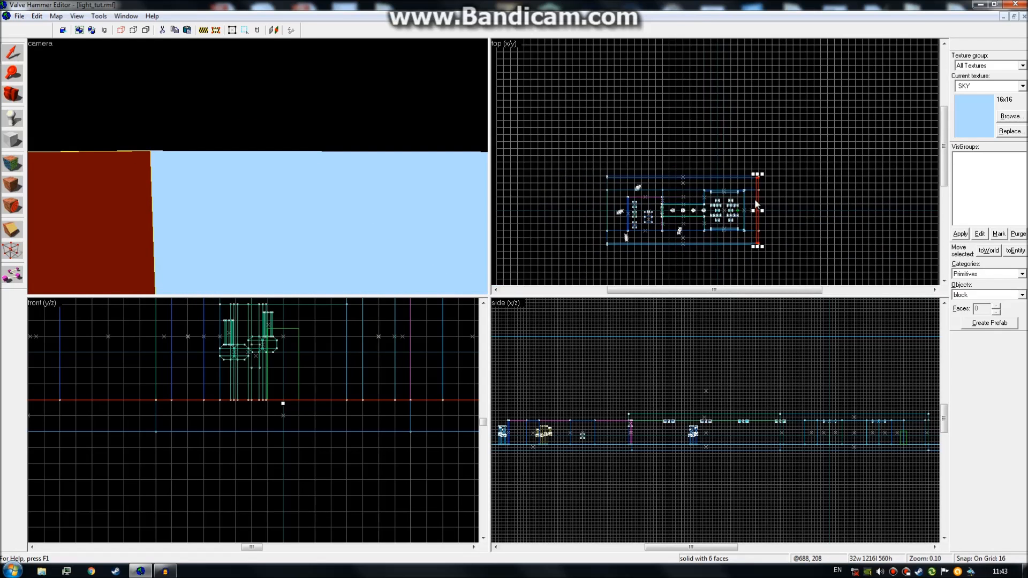
{"action": "scroll", "coordinate": [761, 170], "scroll_direction": "up", "scroll_amount": 1}
{"action": "left_click", "coordinate": [761, 162]}
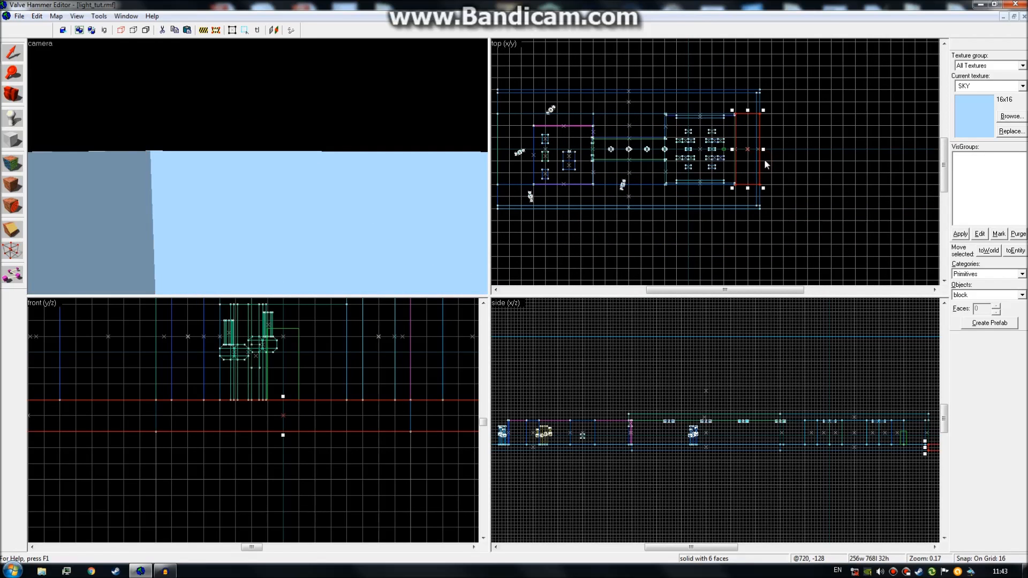
{"action": "left_click", "coordinate": [372, 232]}
{"action": "left_click", "coordinate": [258, 167]}
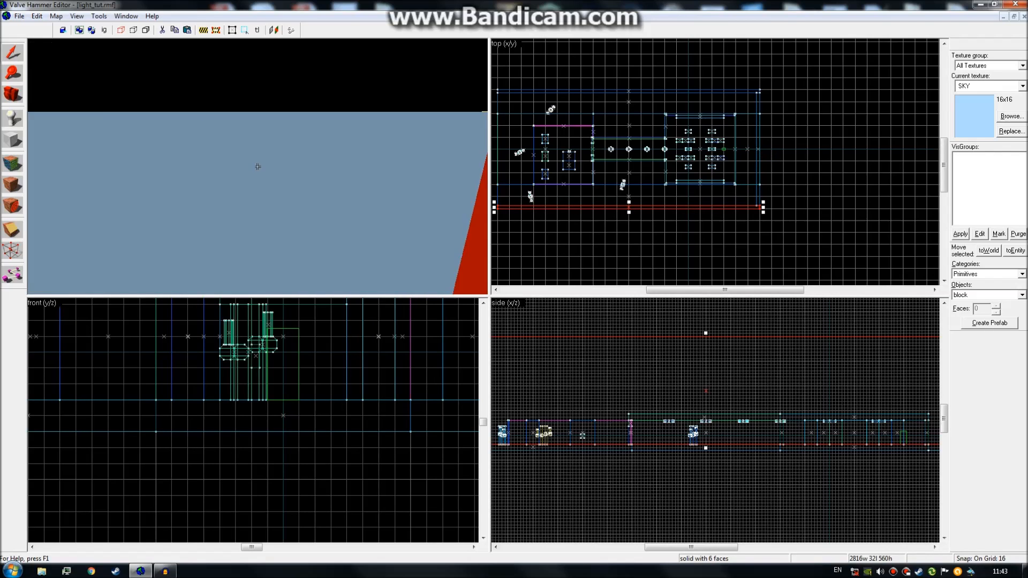
{"action": "mouse_move", "coordinate": [562, 155]}
{"action": "left_mouse_down"}
{"action": "mouse_move", "coordinate": [356, 144]}
{"action": "mouse_move", "coordinate": [593, 149]}
{"action": "mouse_move", "coordinate": [563, 139]}
{"action": "left_mouse_up"}
{"action": "key", "text": "z"}
{"action": "key", "text": "z"}
{"action": "left_click", "coordinate": [502, 223]}
{"action": "key", "text": "z"}
{"action": "key", "text": "w"}
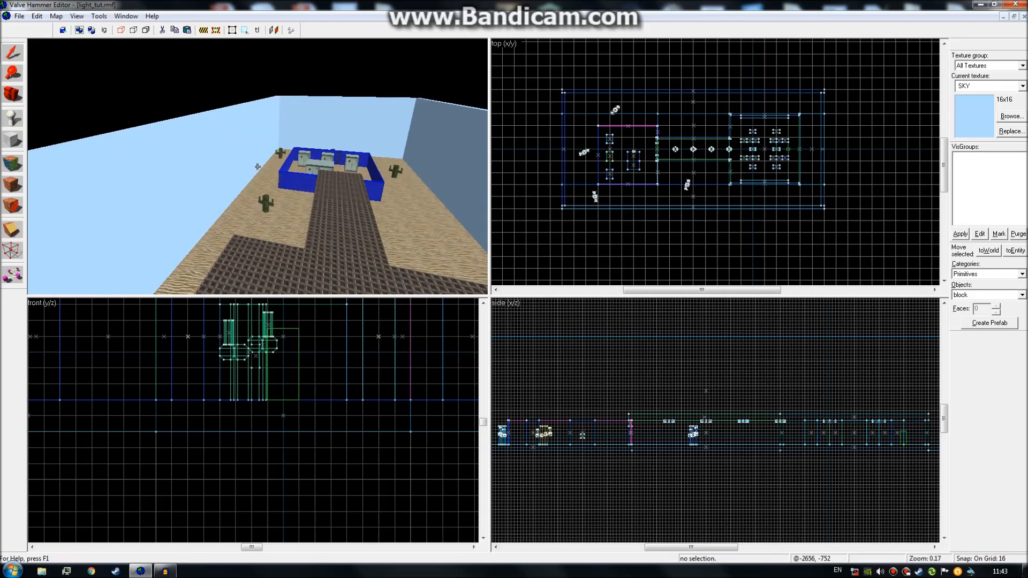
{"action": "key", "text": "z"}
Copy a long side wall and reduce the copy to a 32-unit-high strip along the wall's upper edge
{"action": "left_click", "coordinate": [202, 169]}
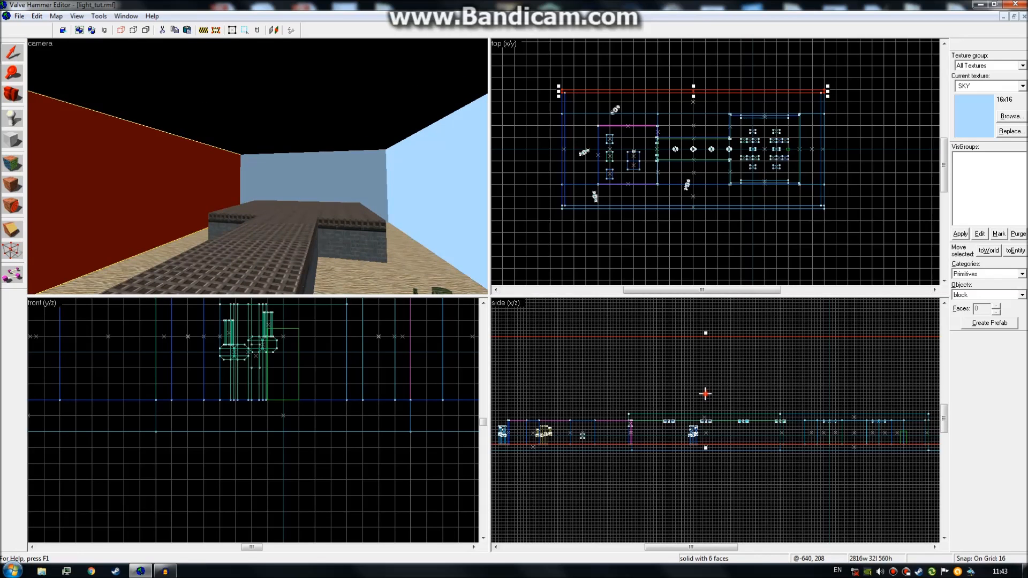
{"action": "left_click_drag", "start_coordinate": [705, 397], "coordinate": [706, 440]}
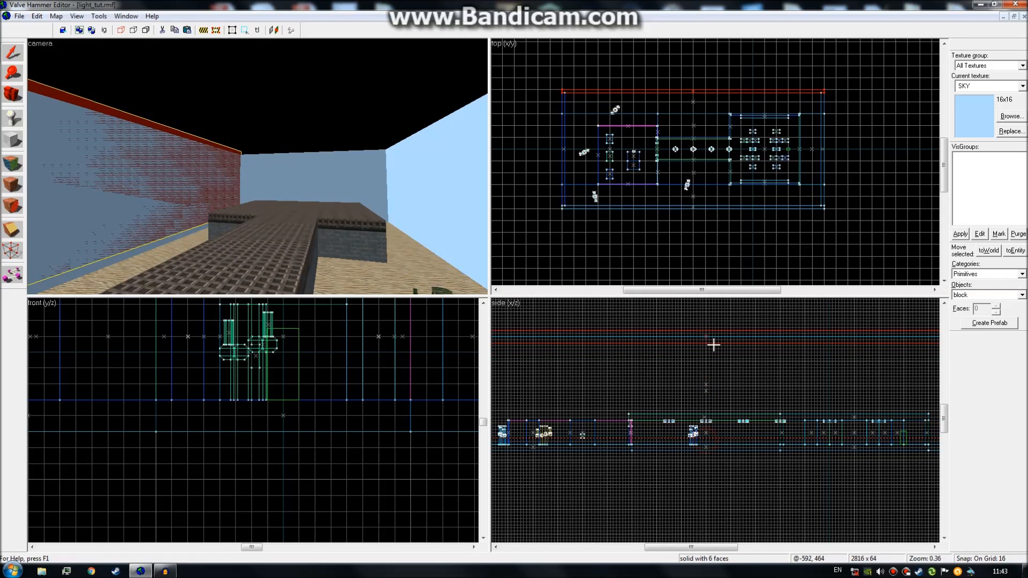
{"action": "left_click_drag", "start_coordinate": [715, 338], "coordinate": [715, 339]}
{"action": "key", "text": "z"}
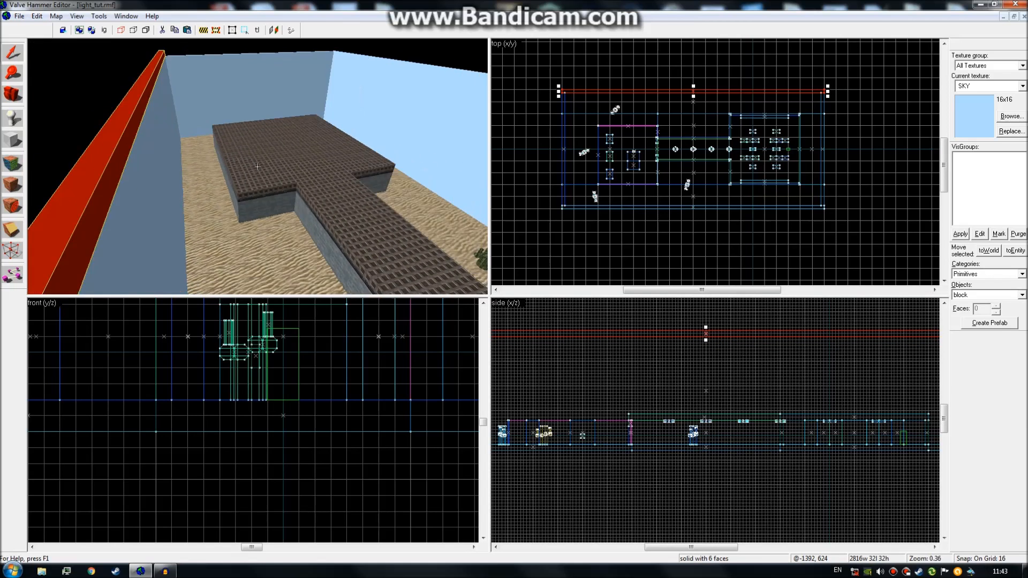
Stretch the sky strip to 1280 units across the area so it roofs all four walls
{"action": "key", "text": "s"}
{"action": "key", "text": "z"}
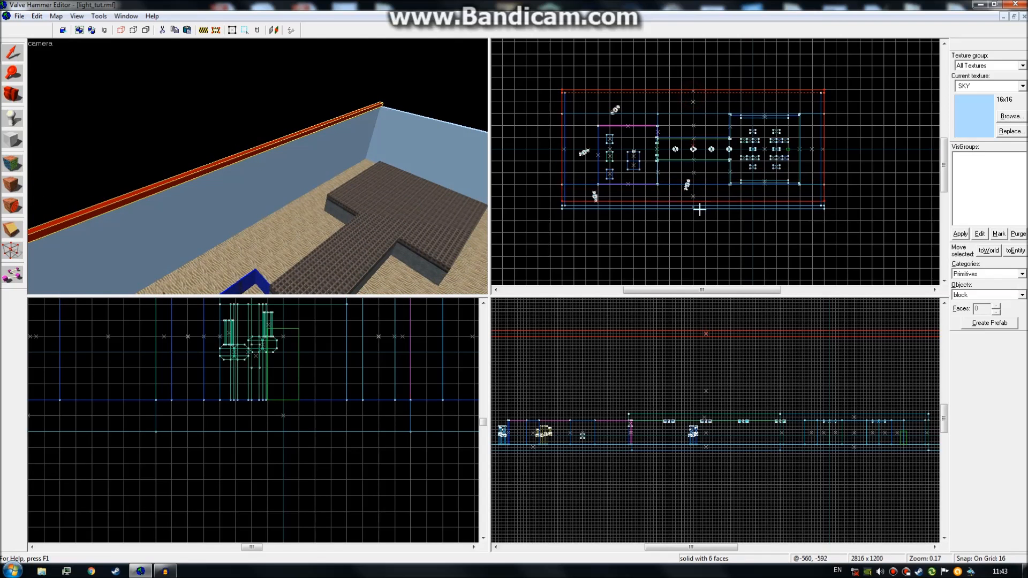
{"action": "key", "text": "z"}
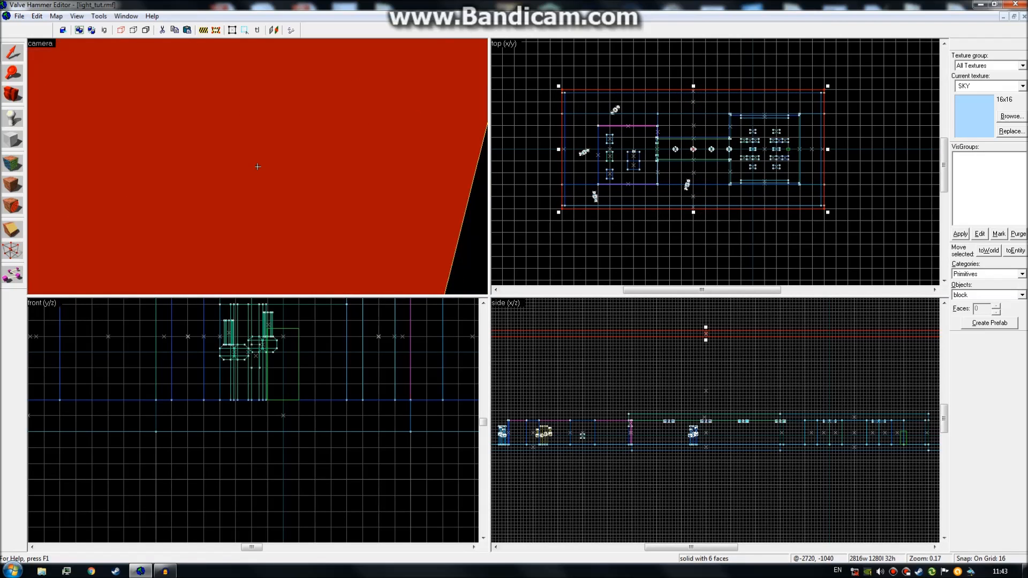
{"action": "key", "text": "z"}
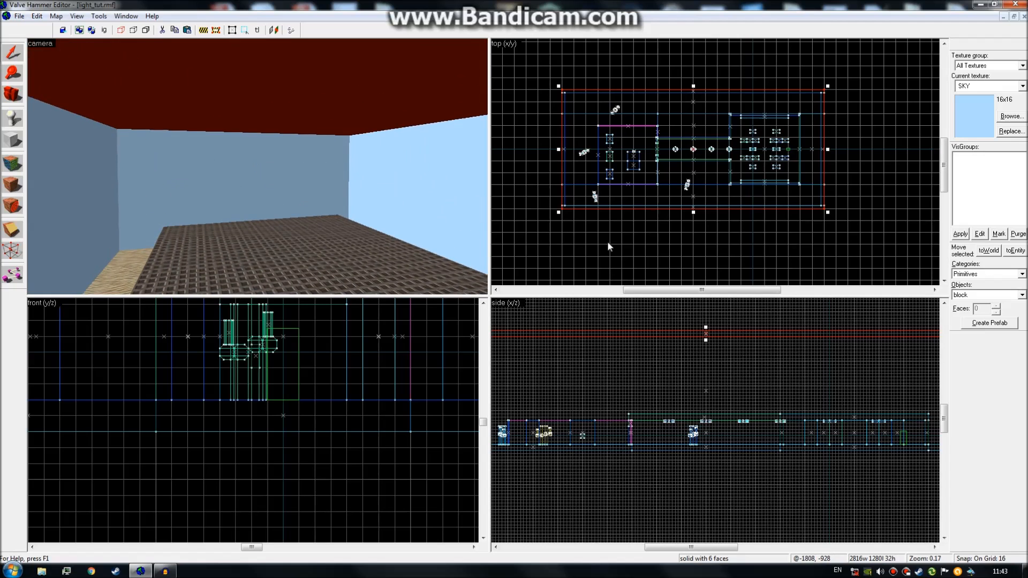
{"action": "left_click", "coordinate": [608, 241]}
{"action": "key", "text": "z"}
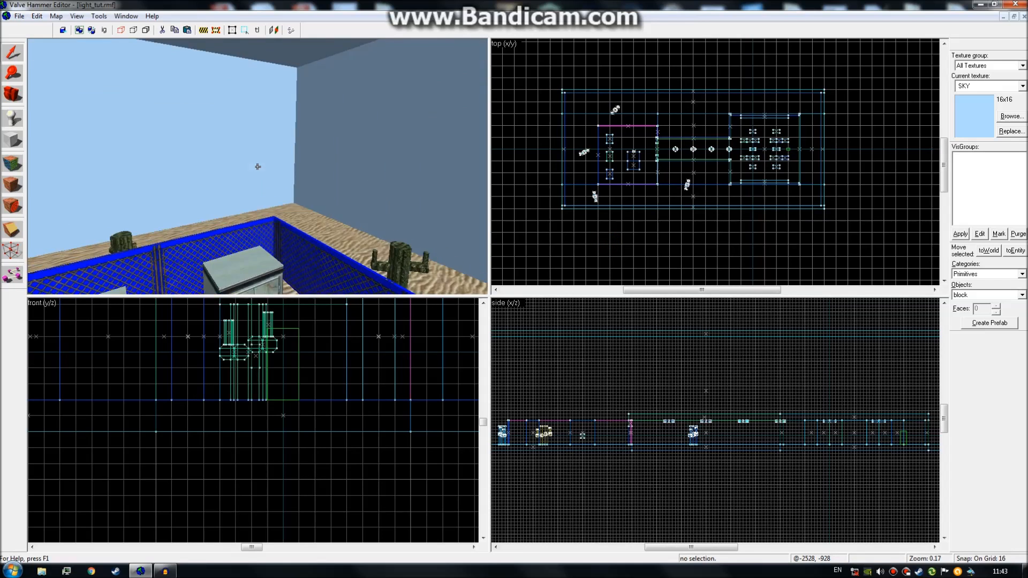
{"action": "key", "text": "w"}
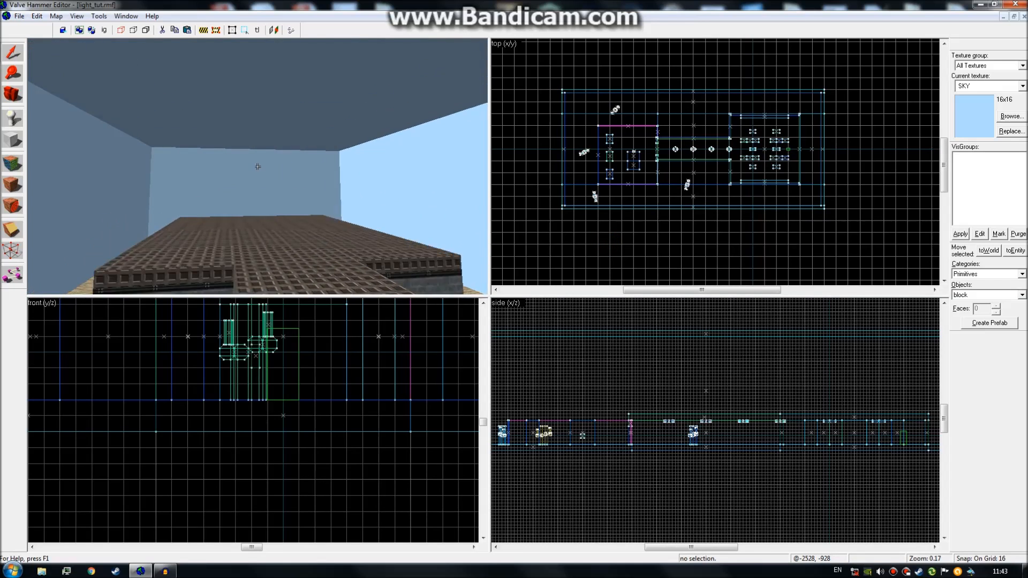
{"action": "key", "text": "w"}
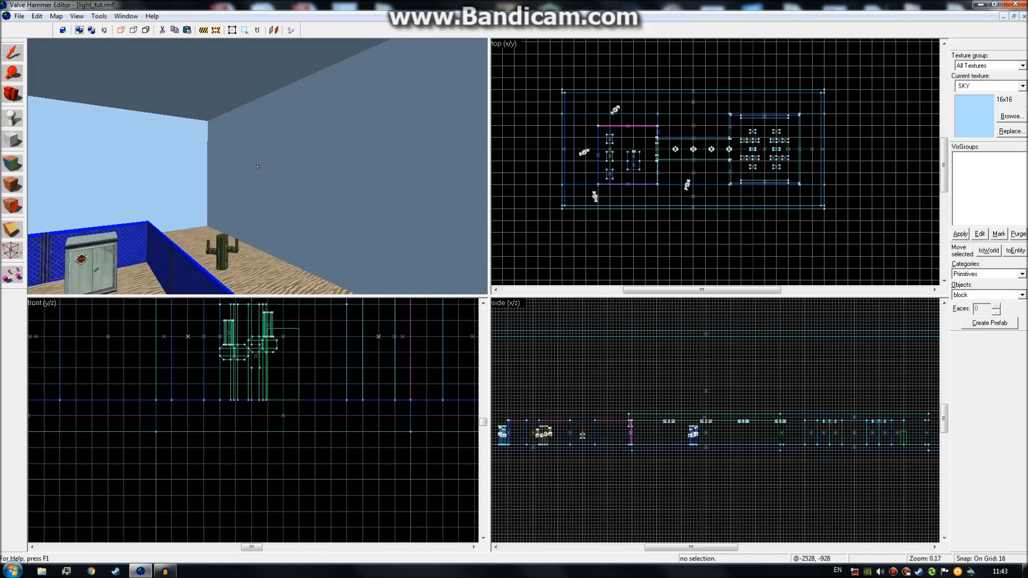
{"action": "key", "text": "d"}
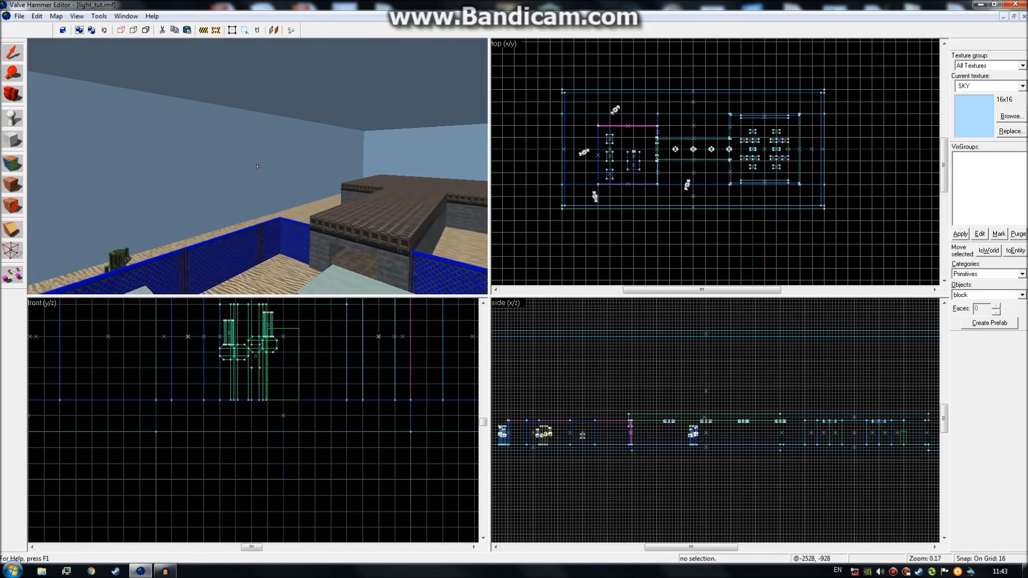
{"action": "key", "text": "z"}
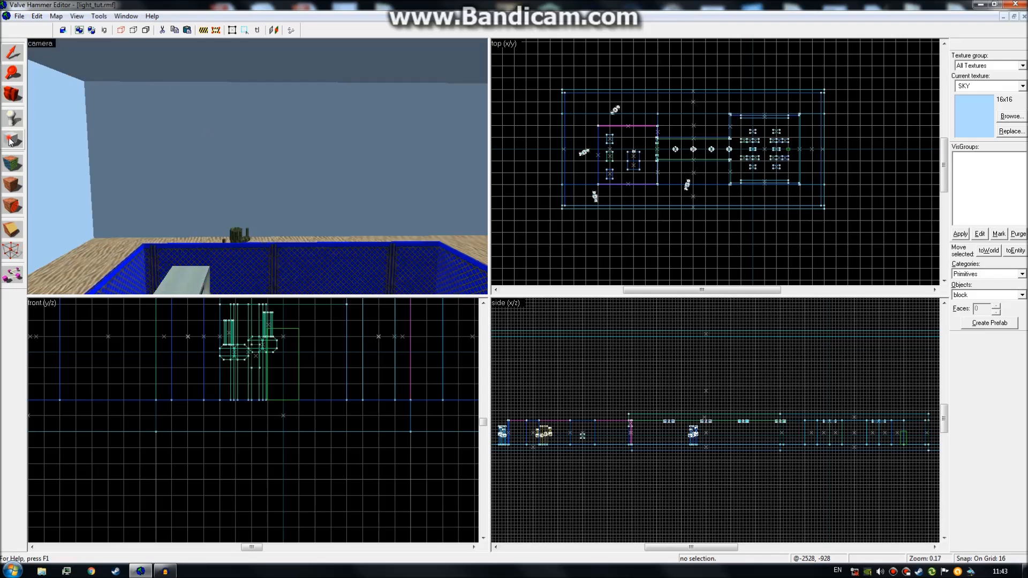
Create a SKY-textured block of 3584 × 1808 × 1168 units around the whole map
{"action": "key", "text": "z"}
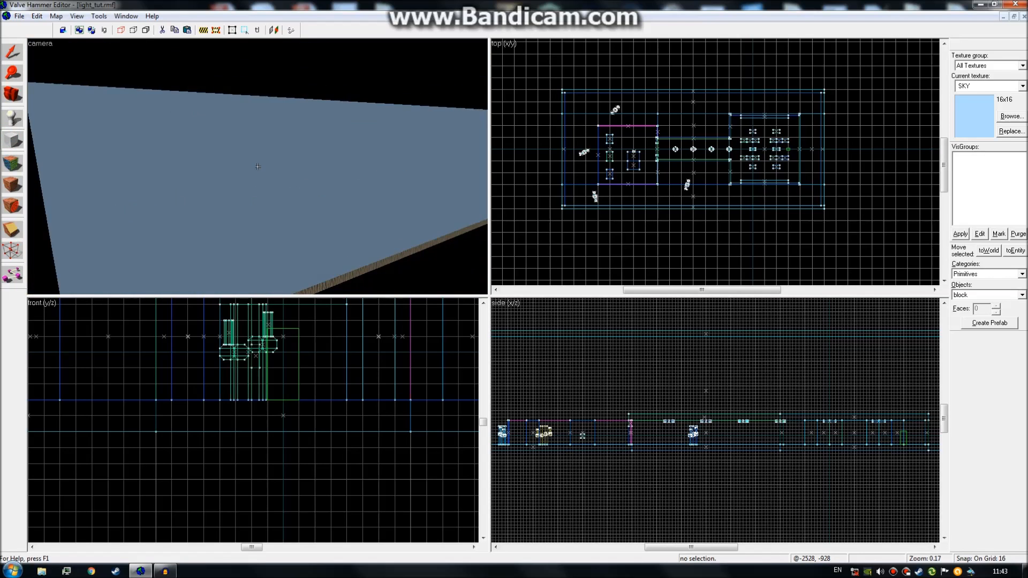
{"action": "key", "text": "z"}
{"action": "left_click_drag", "start_coordinate": [794, 196], "coordinate": [862, 240]}
{"action": "scroll", "coordinate": [641, 422], "scroll_direction": "down", "scroll_amount": 5}
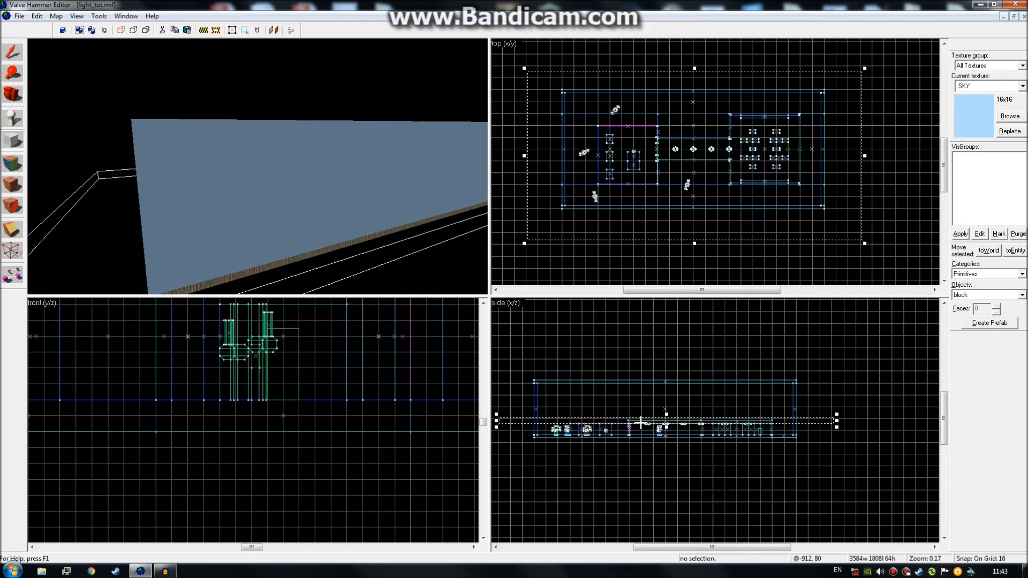
{"action": "left_click_drag", "start_coordinate": [656, 372], "coordinate": [660, 426]}
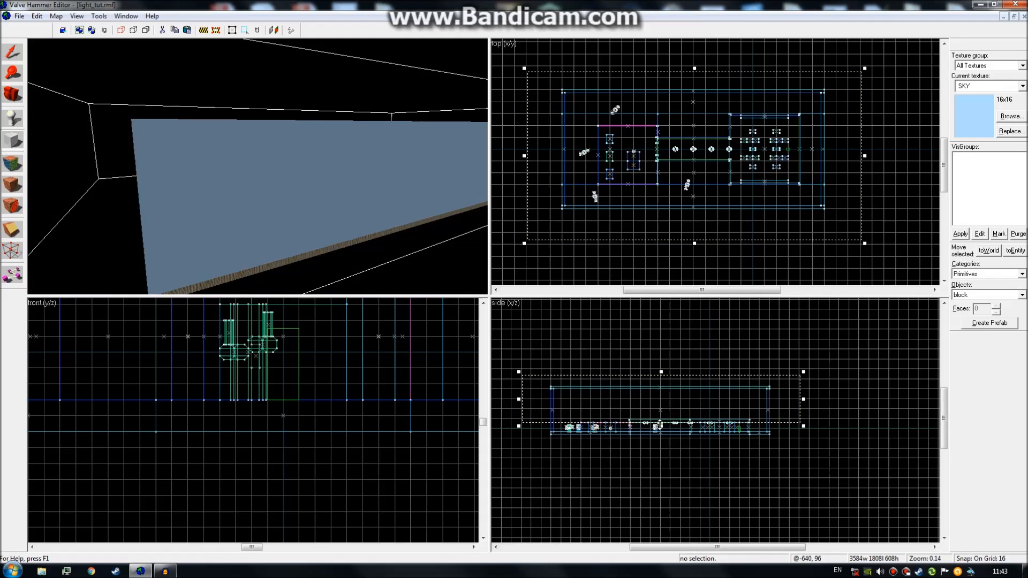
{"action": "left_click", "coordinate": [697, 423]}
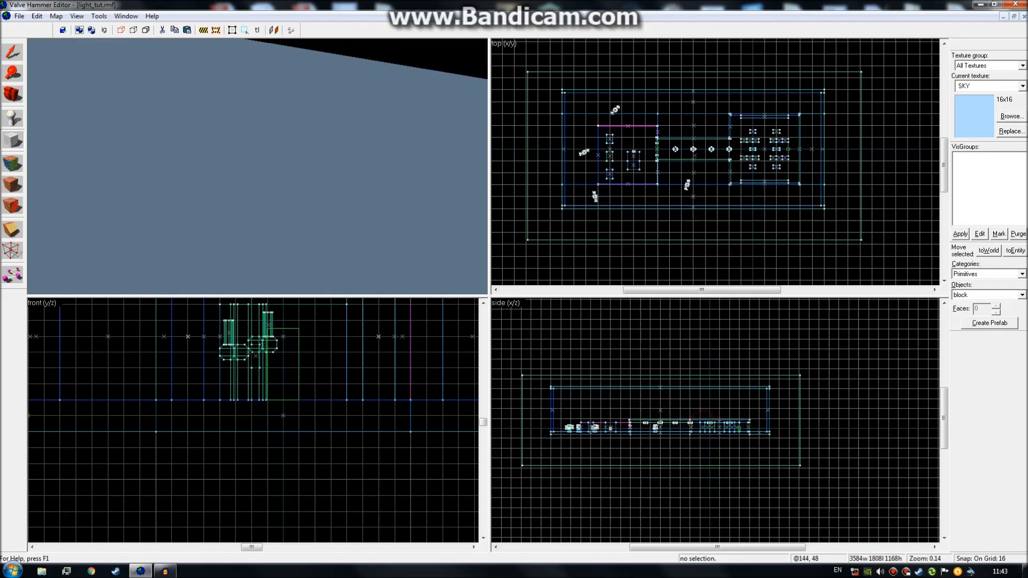
Select the large surrounding sky block and hollow it into a shell with the Hollow command
{"action": "left_click", "coordinate": [228, 139]}
{"action": "right_click", "coordinate": [589, 227]}
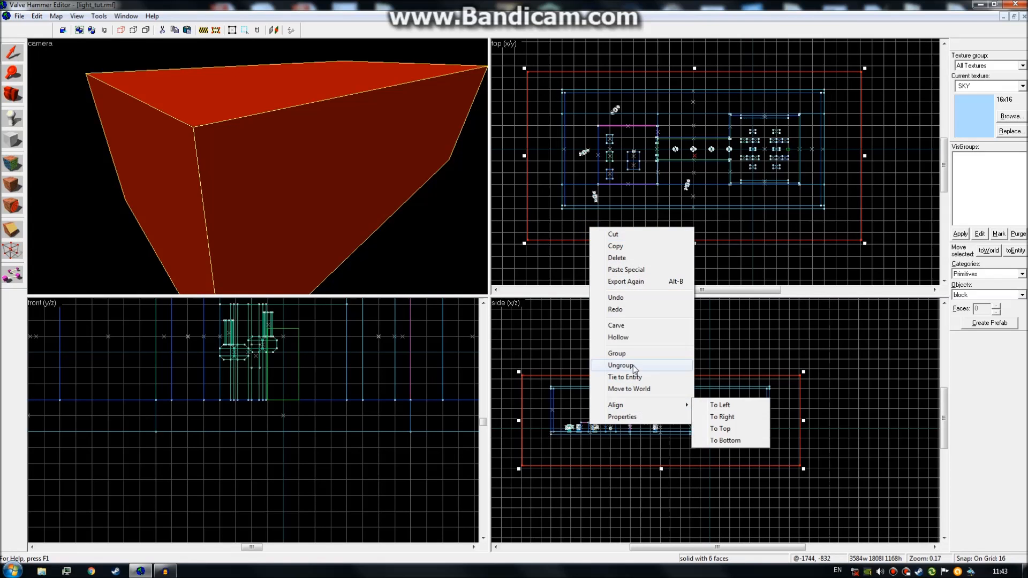
{"action": "left_click", "coordinate": [618, 337]}
{"action": "key", "text": "Return"}
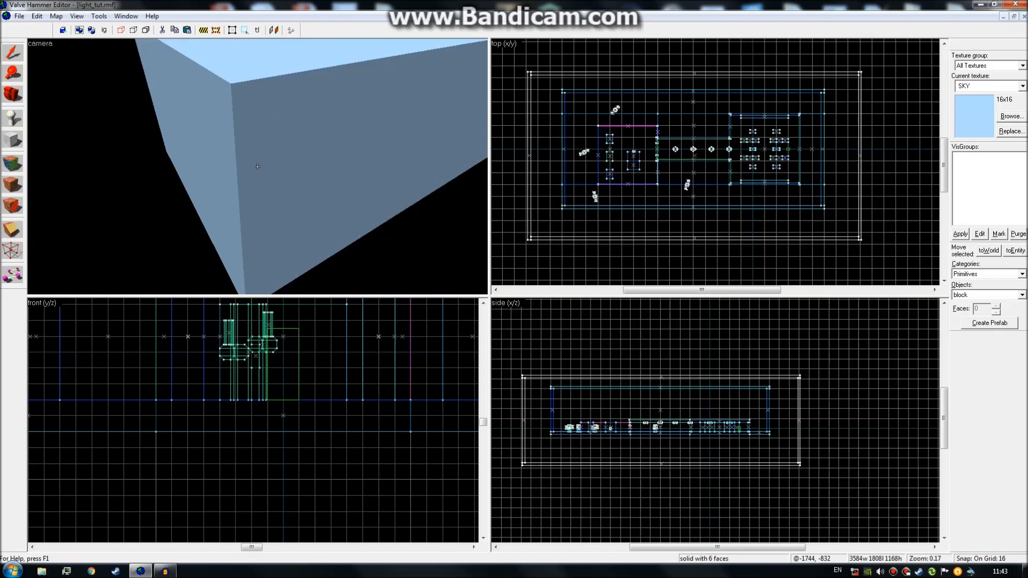
Select the hollowed sky box around the map, inspect its gap to the inner walls and delete it
{"action": "left_click", "coordinate": [257, 166]}
{"action": "key", "text": "w"}
{"action": "key", "text": "z"}
{"action": "scroll", "coordinate": [596, 203], "scroll_direction": "down", "scroll_amount": 4}
{"action": "scroll", "coordinate": [596, 202], "scroll_direction": "up", "scroll_amount": 5}
{"action": "scroll", "coordinate": [595, 200], "scroll_direction": "down", "scroll_amount": 4}
{"action": "scroll", "coordinate": [590, 172], "scroll_direction": "up", "scroll_amount": 4}
{"action": "key", "text": "z"}
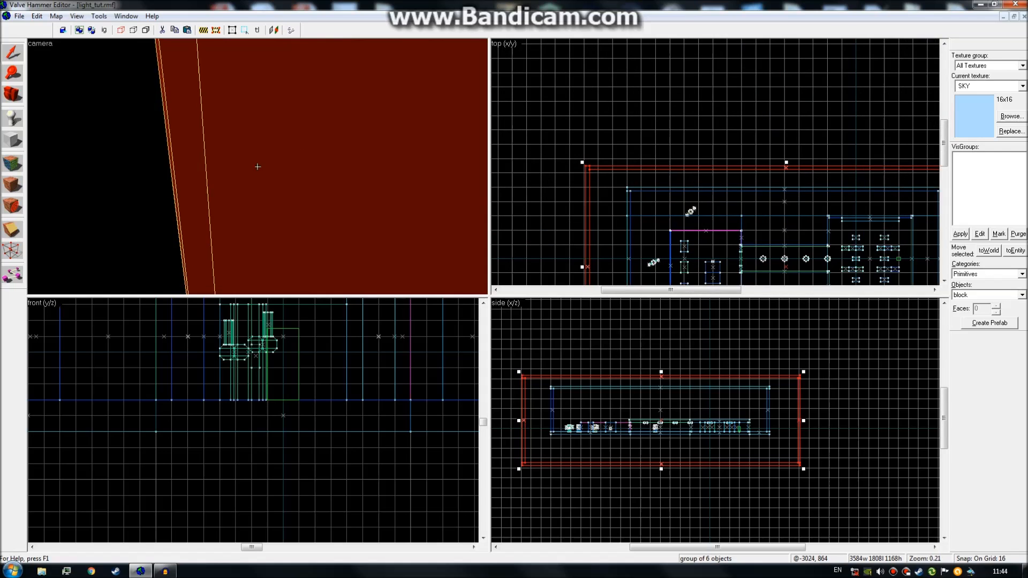
{"action": "key", "text": "w"}
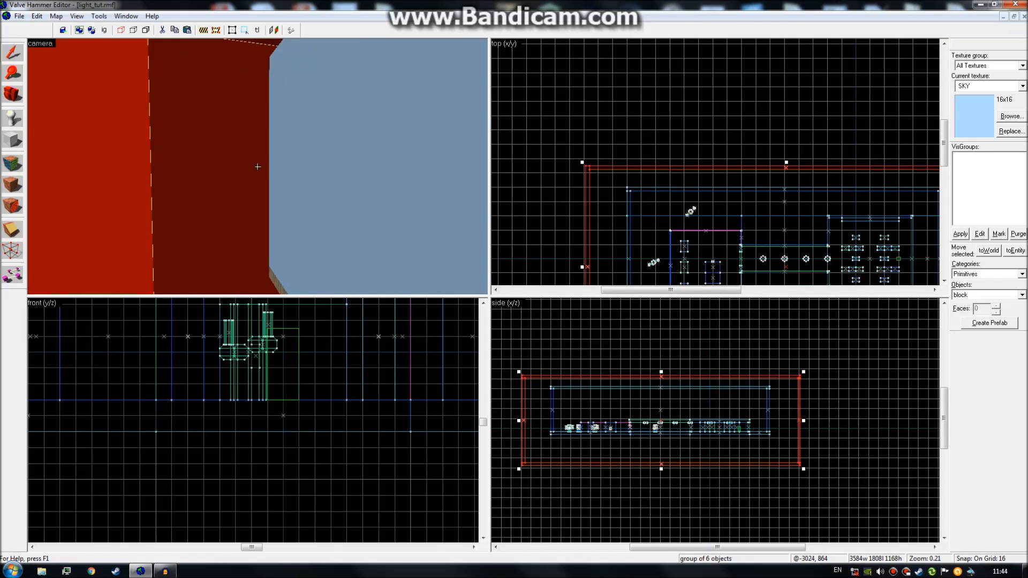
{"action": "key", "text": "w"}
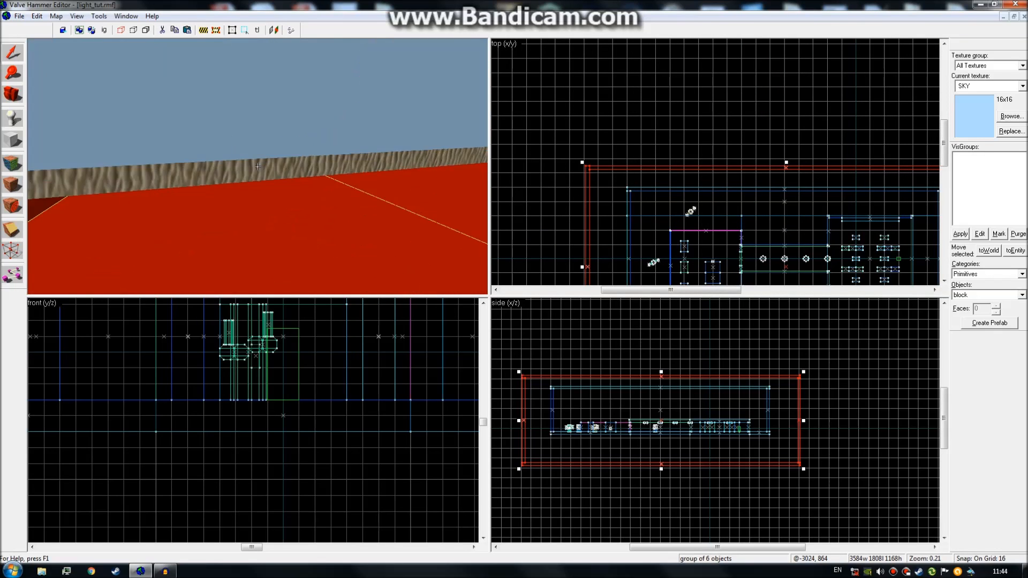
{"action": "key", "text": "Delete"}
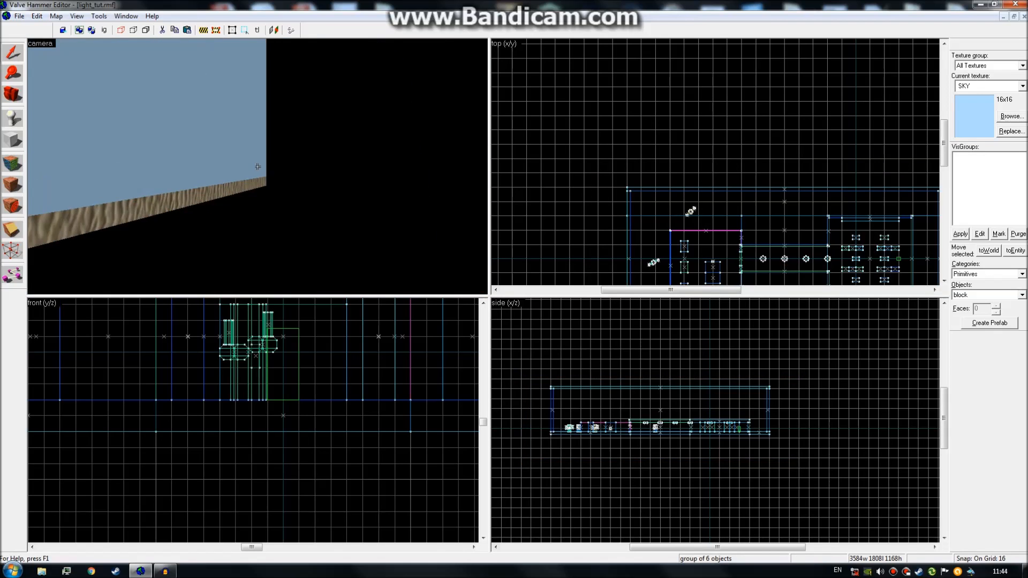
Select the sky ceiling, the ground and the sky walls in turn to check how the enclosure fits together
{"action": "key", "text": "w"}
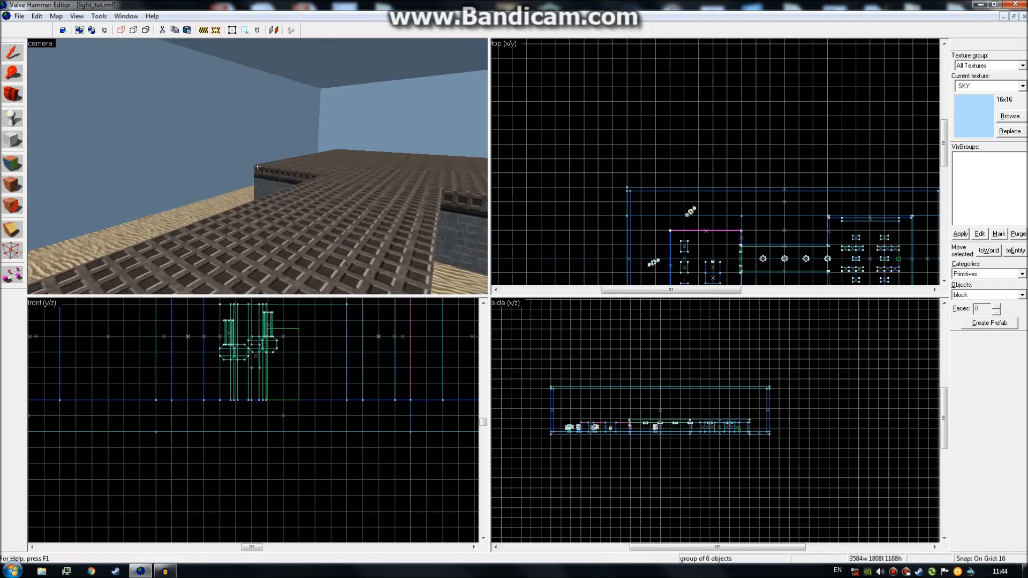
{"action": "key", "text": "s"}
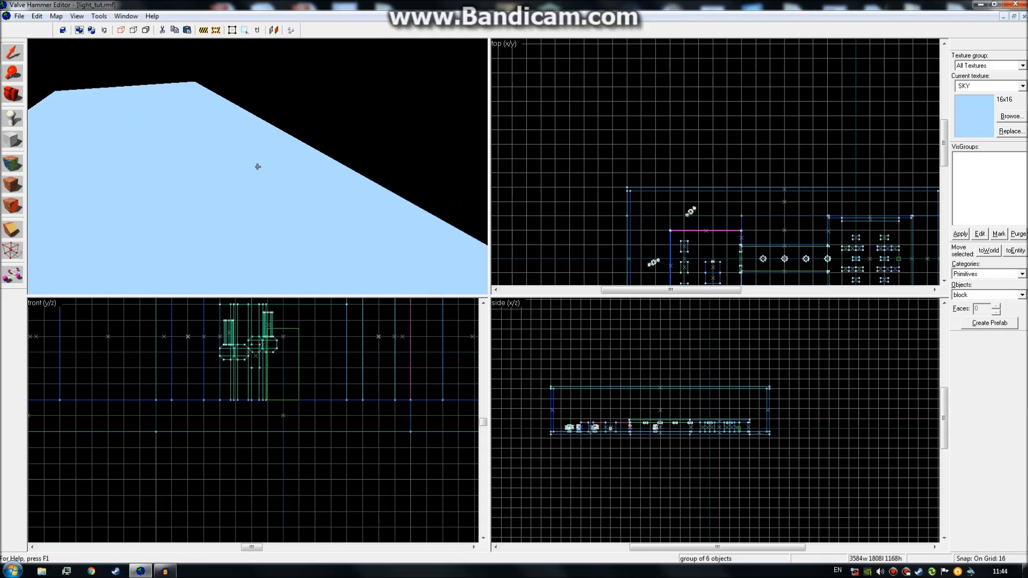
{"action": "left_click", "coordinate": [257, 167]}
{"action": "left_click", "coordinate": [258, 167]}
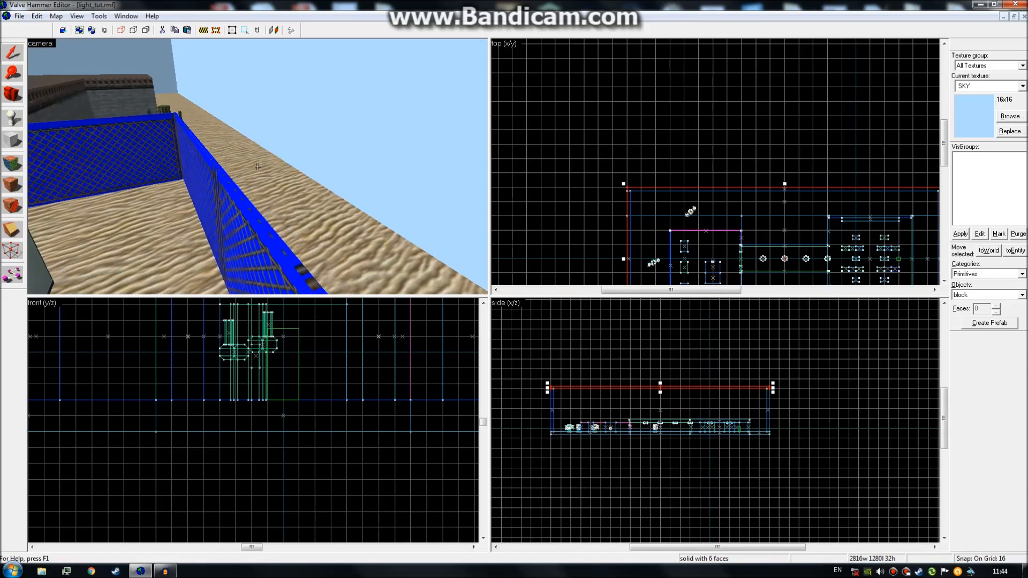
{"action": "key", "text": "w"}
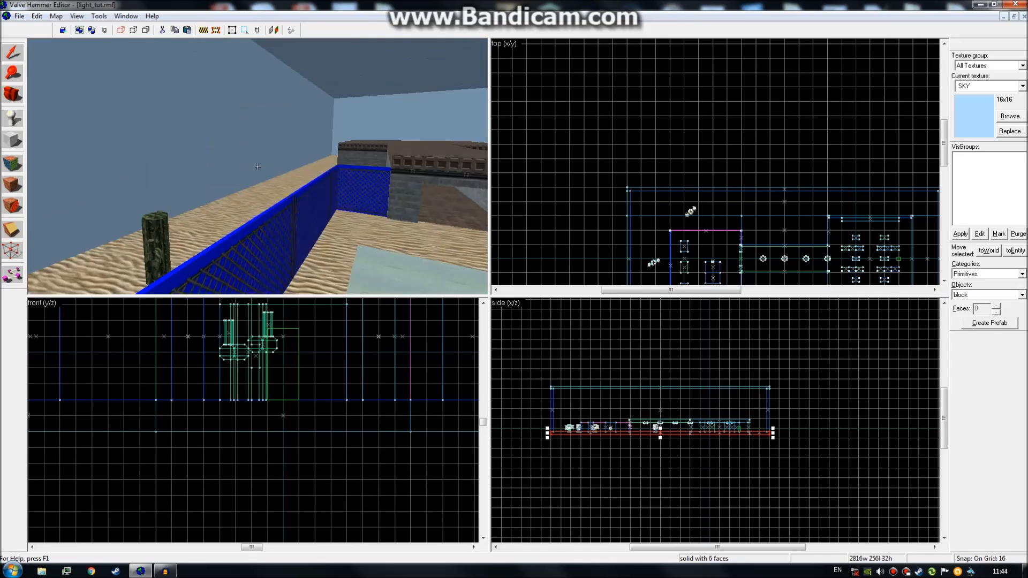
{"action": "key", "text": "z"}
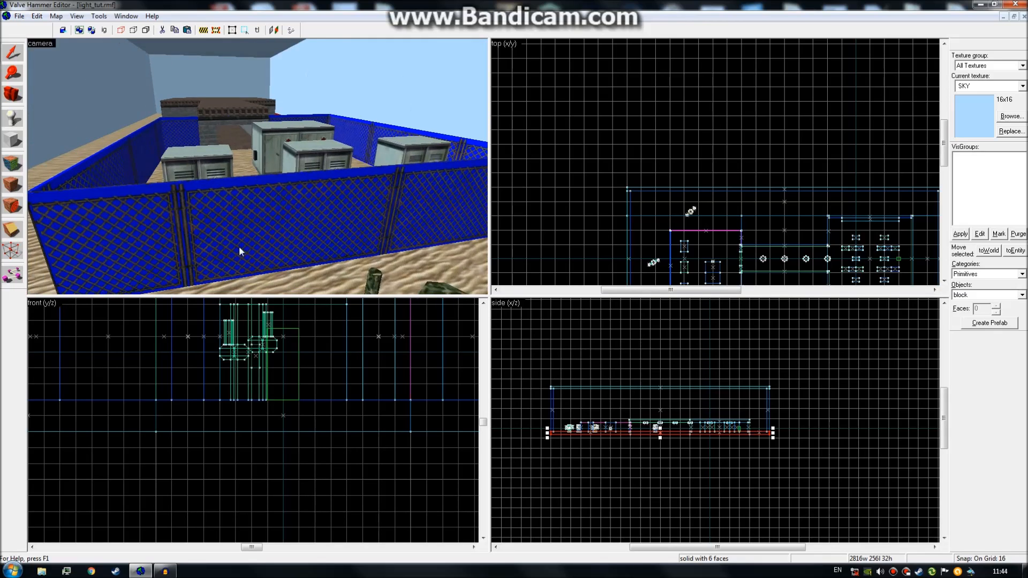
{"action": "key", "text": "z"}
{"action": "key", "text": "z"}
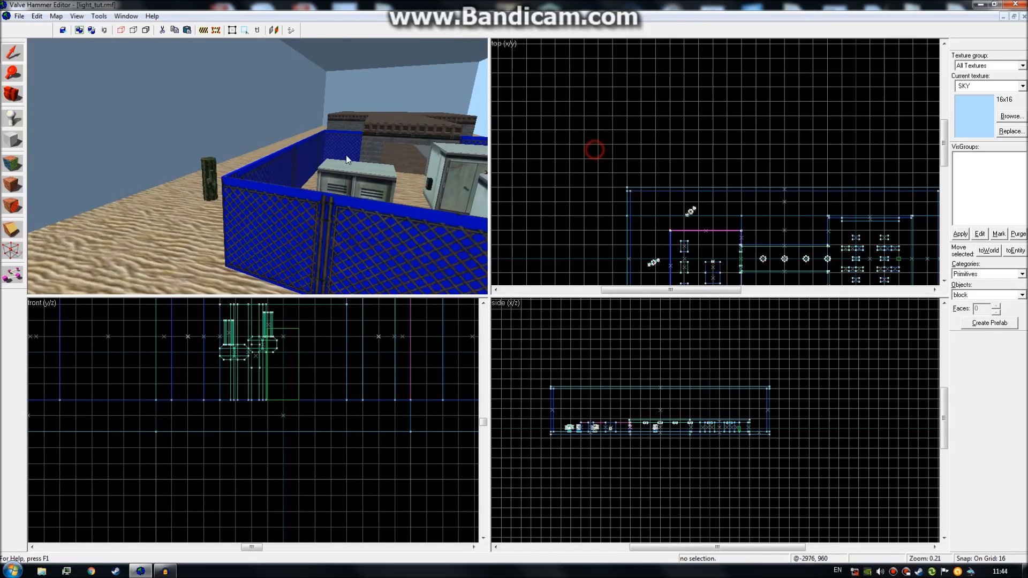
{"action": "key", "text": "z"}
{"action": "key", "text": "z"}
{"action": "left_click", "coordinate": [248, 167]}
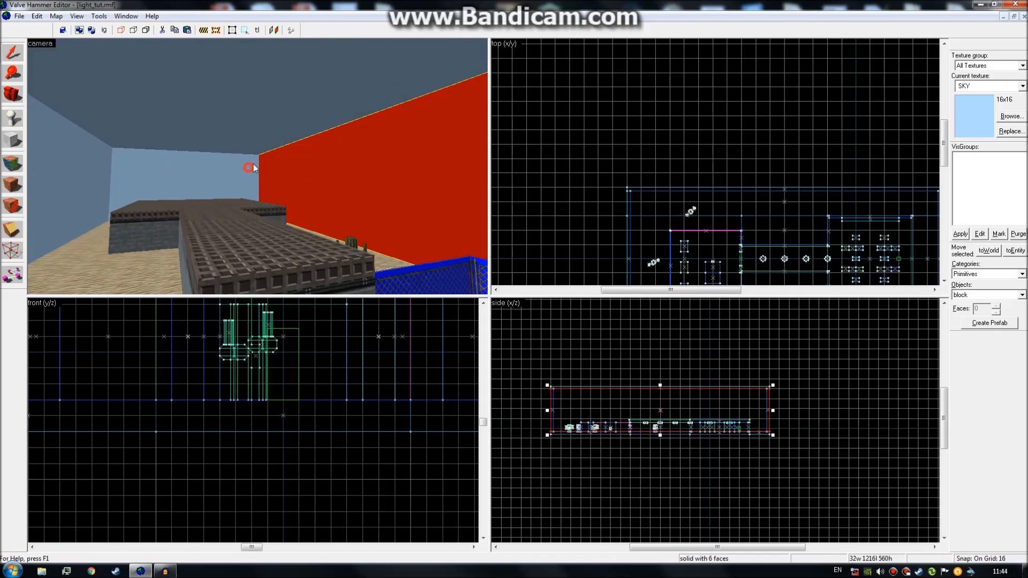
{"action": "key", "text": "z"}
{"action": "key", "text": "z"}
{"action": "left_click", "coordinate": [538, 165]}
Examine the finished sky enclosure from inside, around the building and the fenced yard
{"action": "key", "text": "z"}
{"action": "key", "text": "w"}
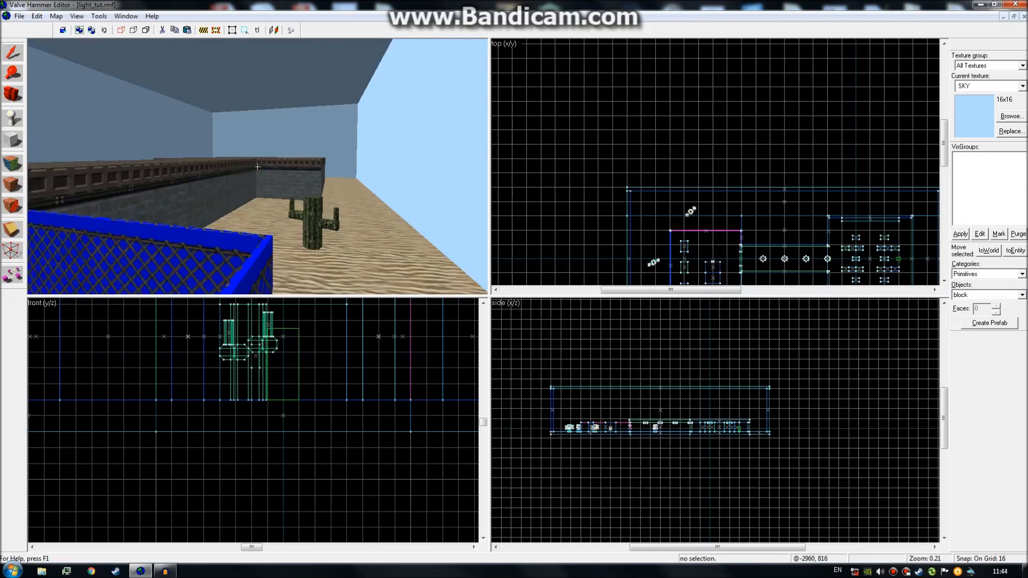
{"action": "key", "text": "w"}
{"action": "key", "text": "z"}
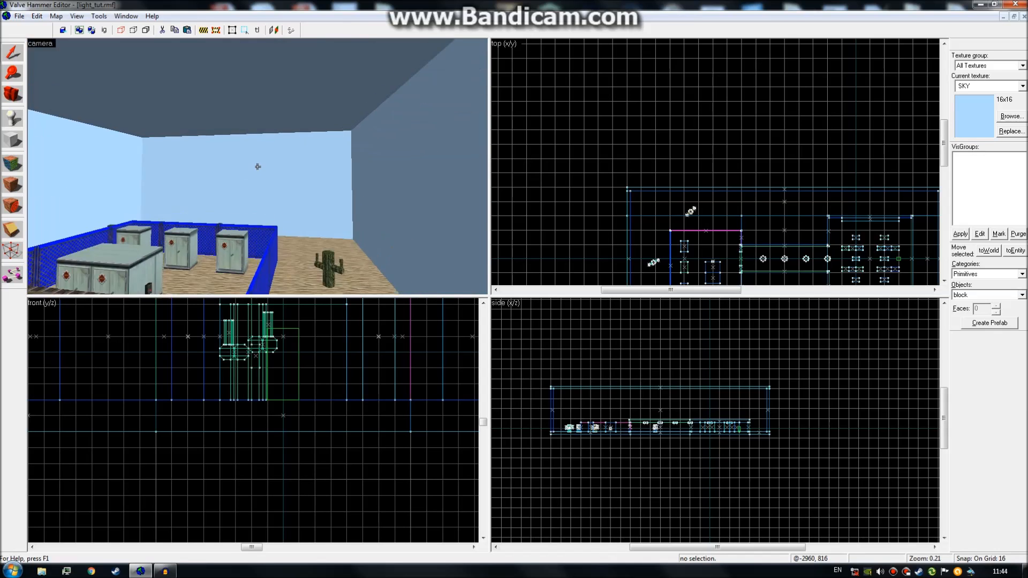
{"action": "key", "text": "w"}
{"action": "key", "text": "w"}
{"action": "key", "text": "s"}
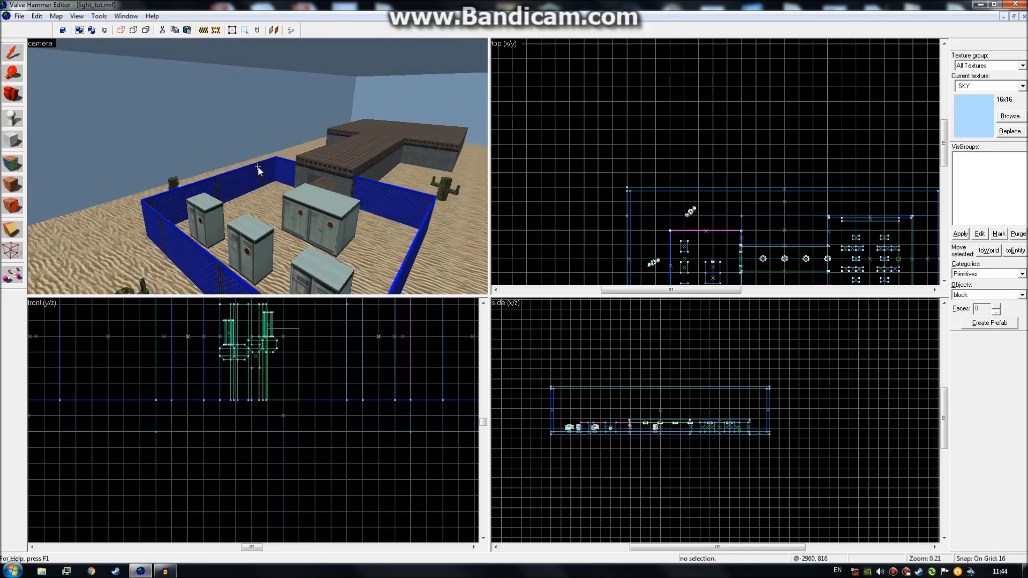
Save the light_tut.rmf map
{"action": "left_click", "coordinate": [19, 16]}
{"action": "left_click", "coordinate": [41, 64]}
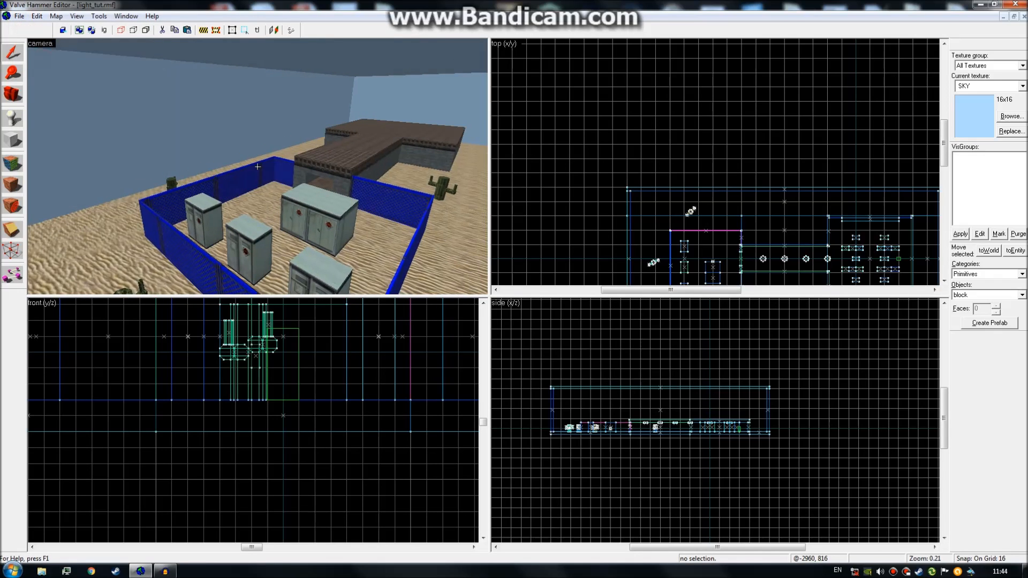
Inspect the sky walls, ceiling and ground from several viewpoints above the fenced yard and the building's roof
{"action": "key", "text": "w"}
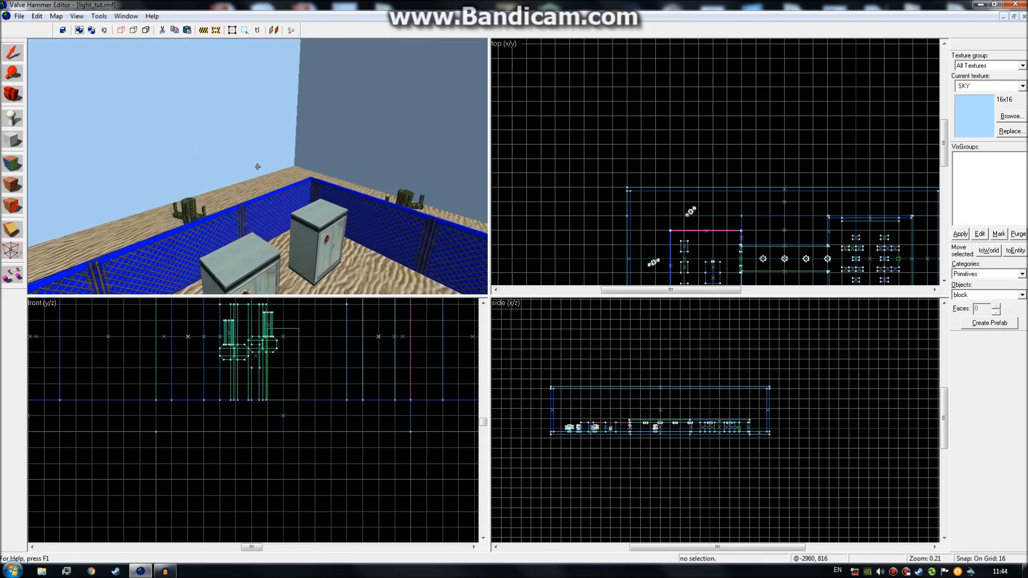
{"action": "key", "text": "w"}
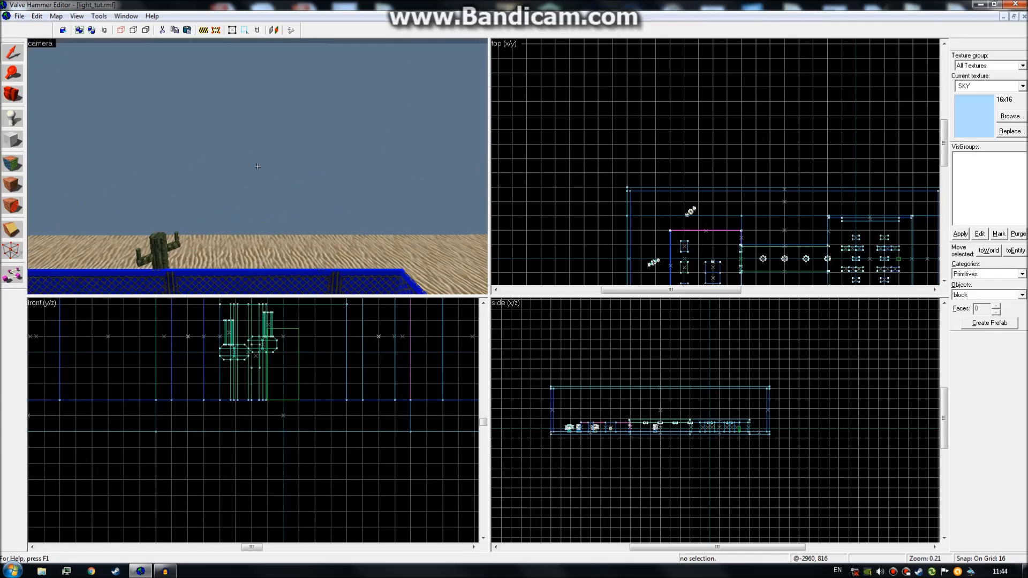
{"action": "key", "text": "s"}
{"action": "key", "text": "a"}
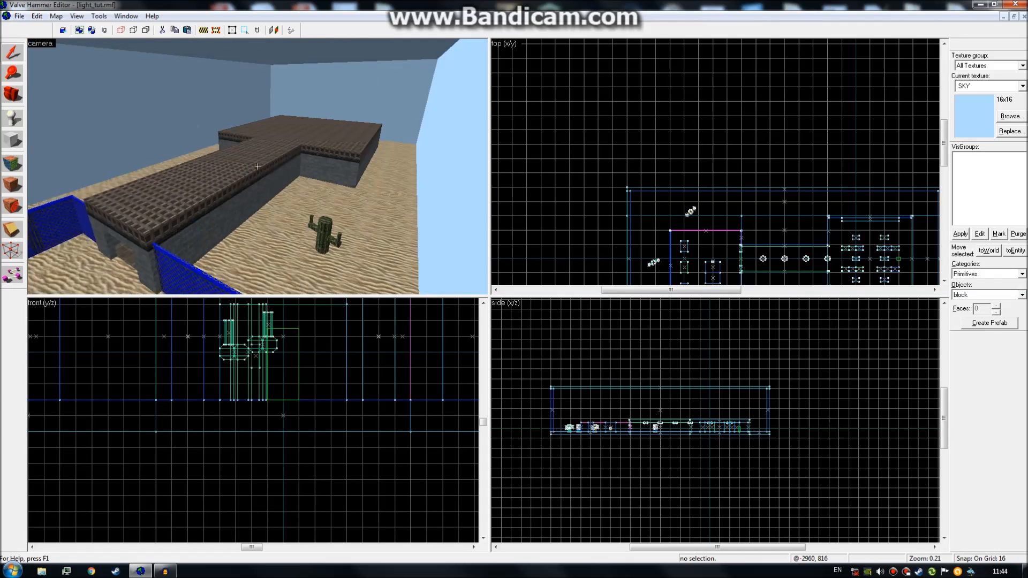
{"action": "key", "text": "w"}
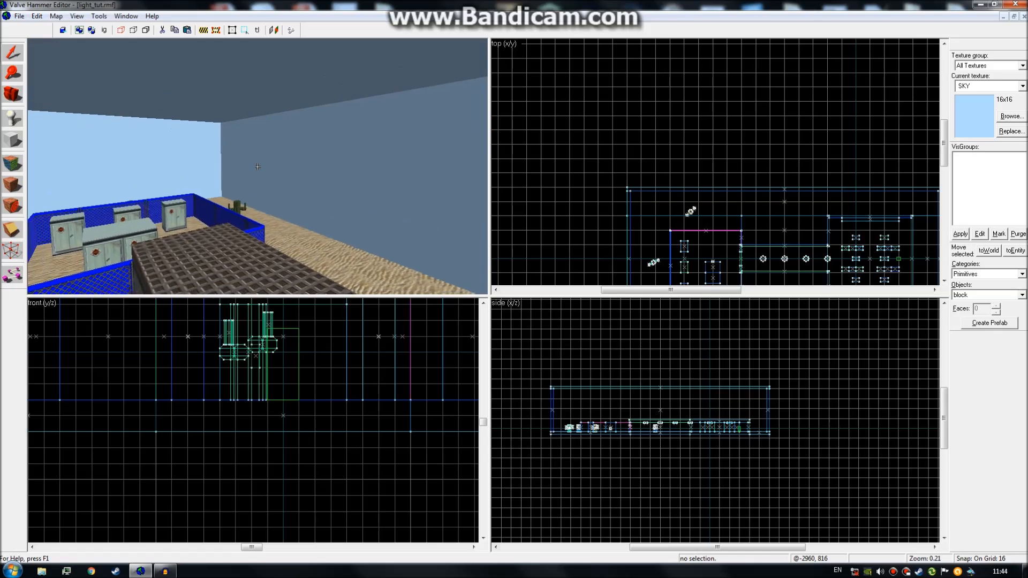
{"action": "key", "text": "w"}
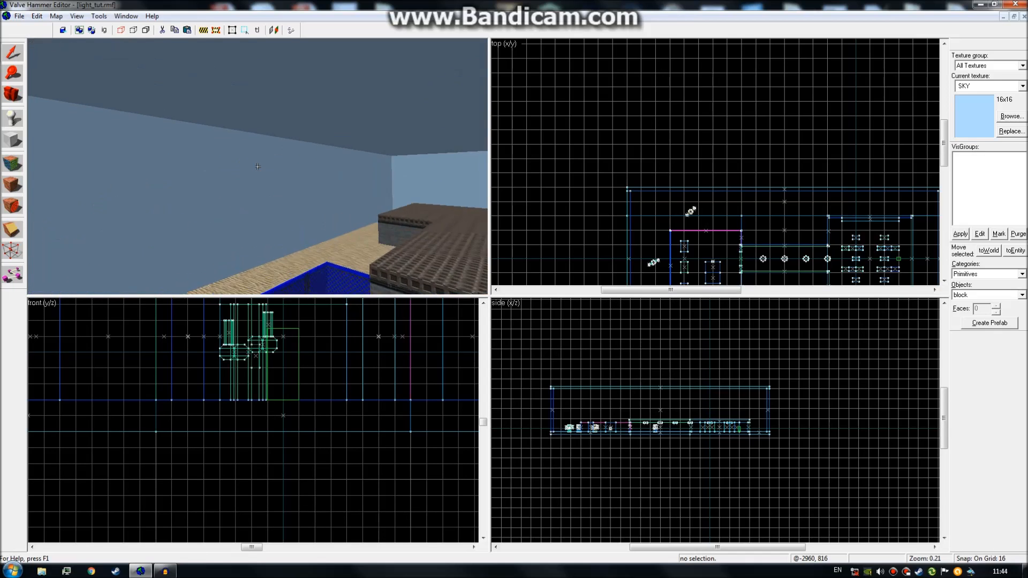
{"action": "key", "text": "s"}
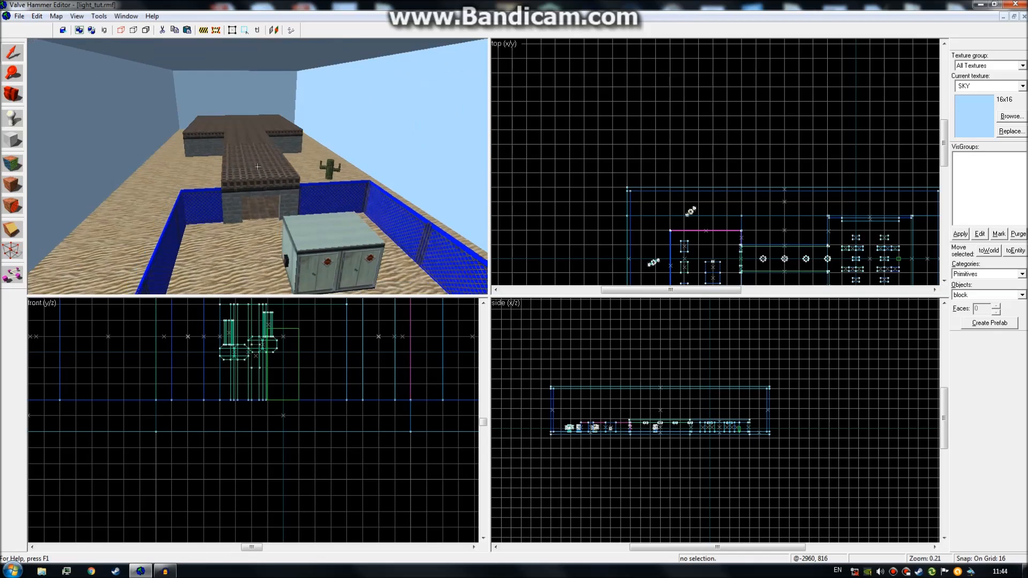
{"action": "key", "text": "w"}
{"action": "key", "text": "w"}
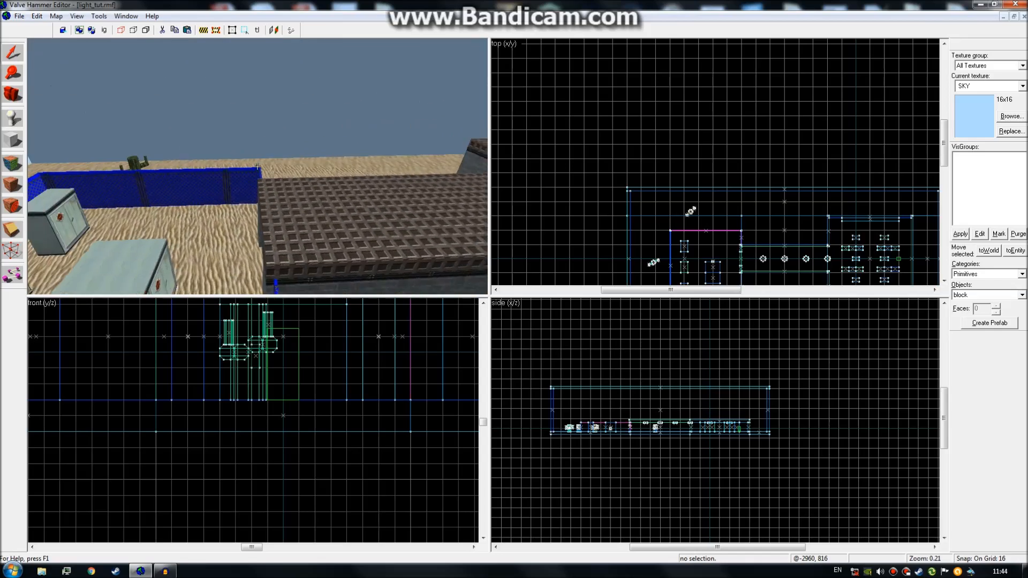
{"action": "key", "text": "s"}
{"action": "key", "text": "s"}
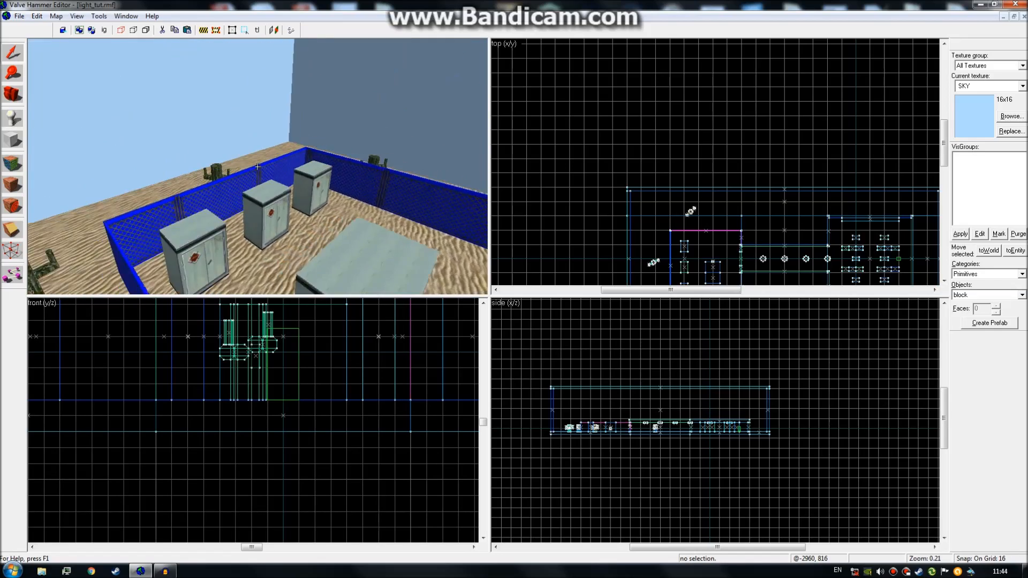
{"action": "key", "text": "w"}
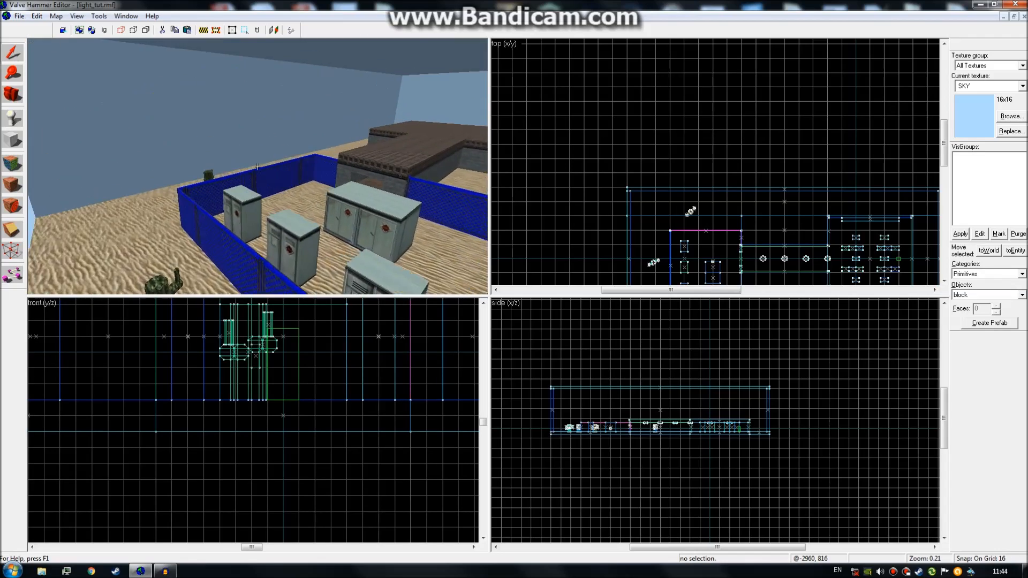
{"action": "key", "text": "s"}
{"action": "key", "text": "w"}
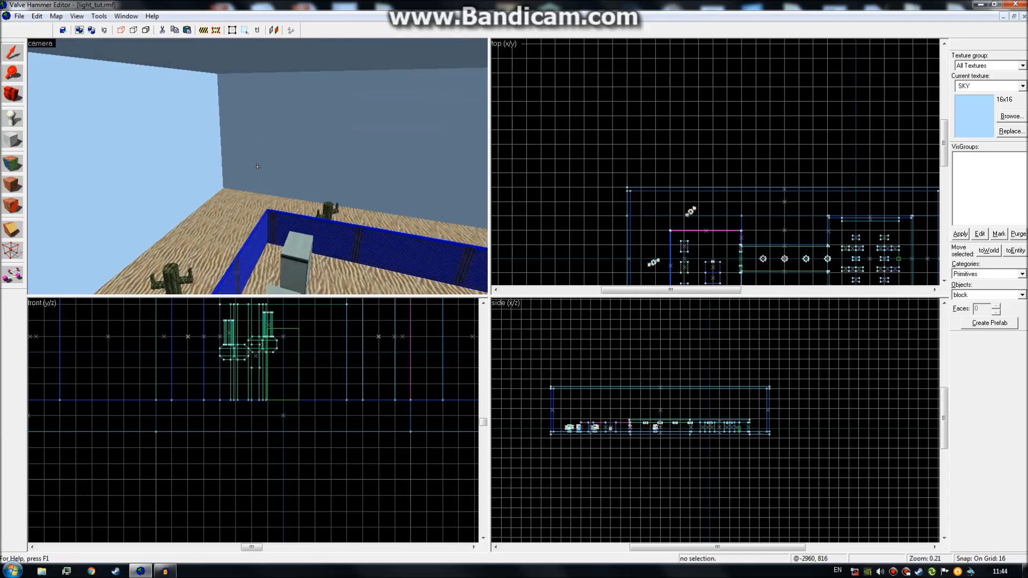
{"action": "key", "text": "s"}
{"action": "key", "text": "w"}
{"action": "key", "text": "w"}
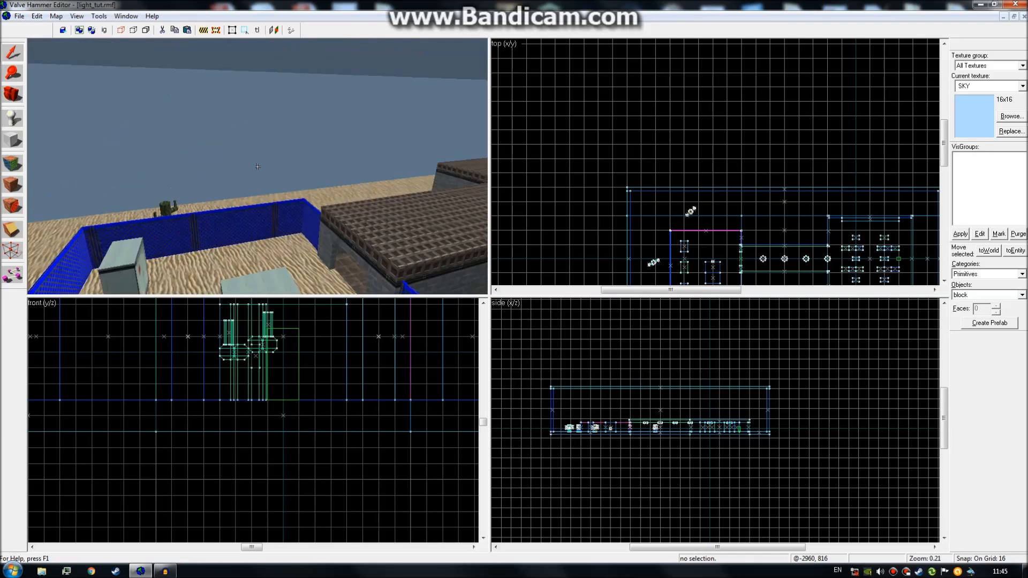
{"action": "key", "text": "s"}
{"action": "key", "text": "z"}
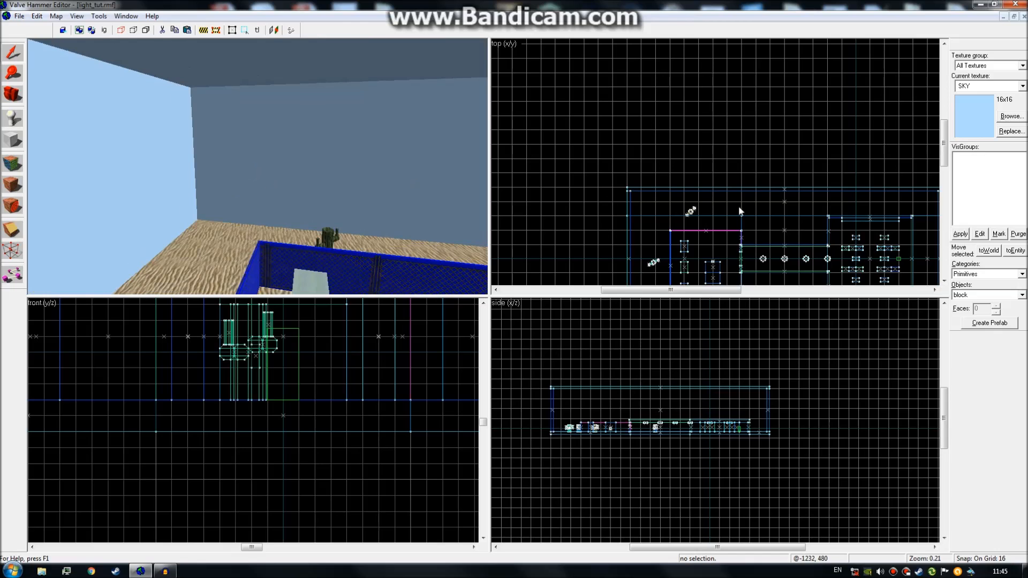
Place a light_spot entity high on the sky wall at the fenced-yard end of the map
{"action": "scroll", "coordinate": [799, 213], "scroll_direction": "down", "scroll_amount": 1}
{"action": "key", "text": "Right"}
{"action": "key", "text": "Down"}
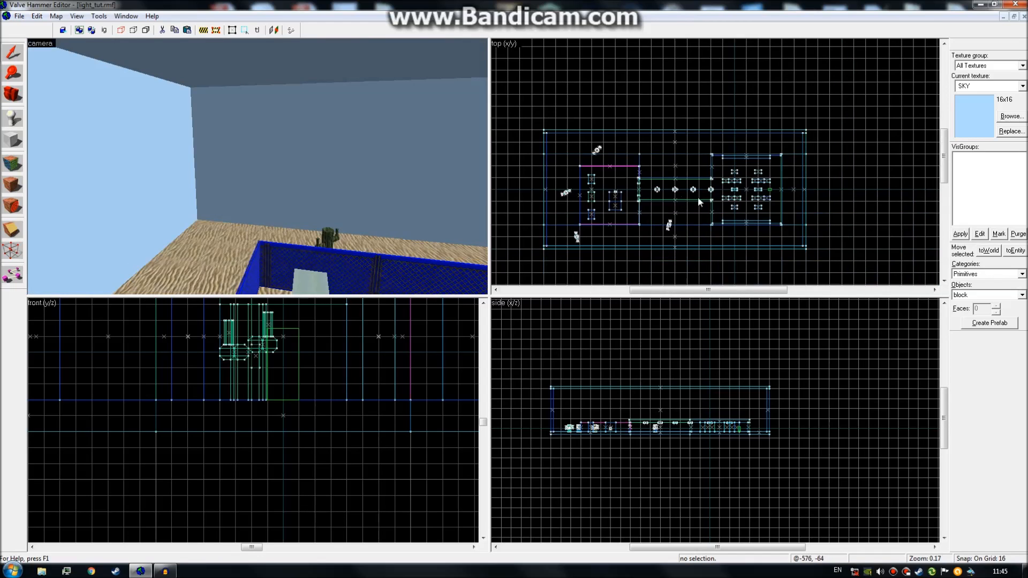
{"action": "scroll", "coordinate": [777, 203], "scroll_direction": "up", "scroll_amount": 1}
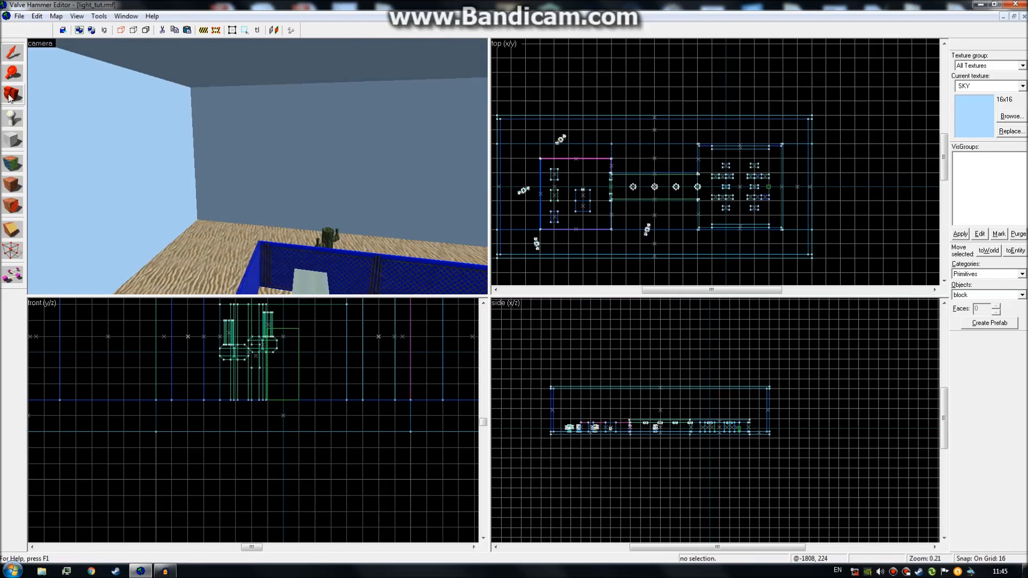
{"action": "key", "text": "z"}
{"action": "key", "text": "z"}
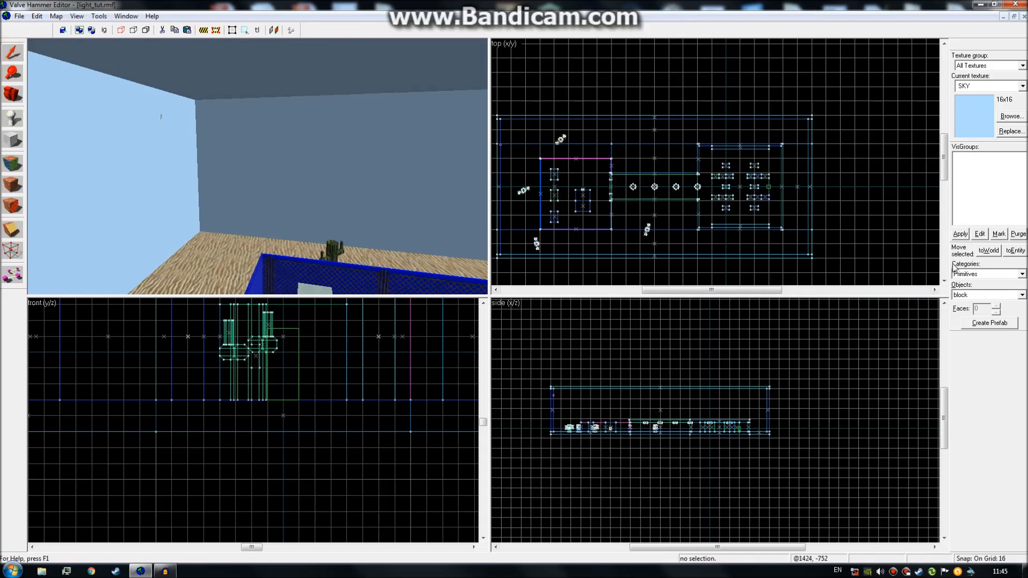
{"action": "left_click", "coordinate": [1017, 296]}
{"action": "left_click", "coordinate": [22, 127]}
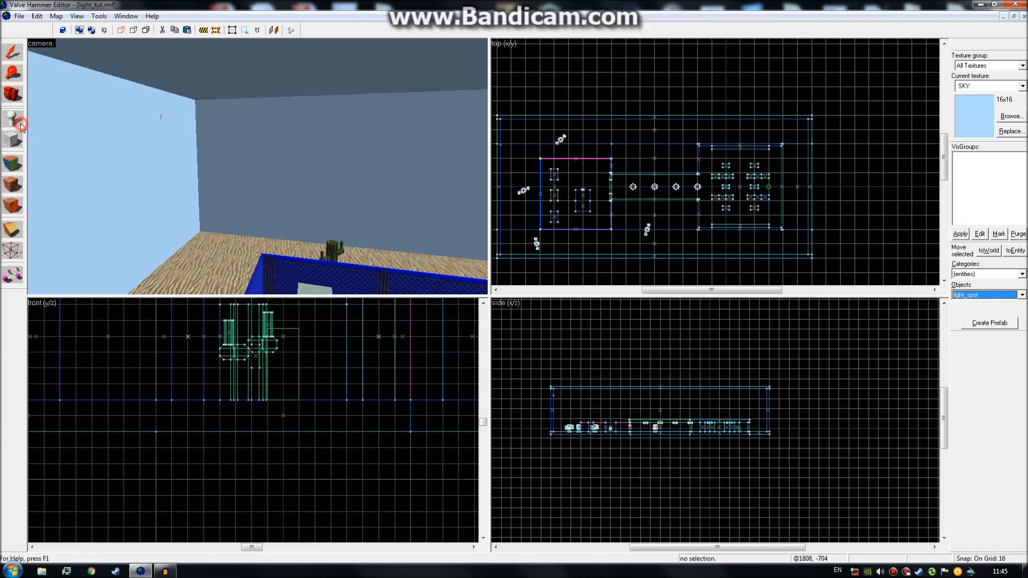
{"action": "left_click", "coordinate": [1022, 295]}
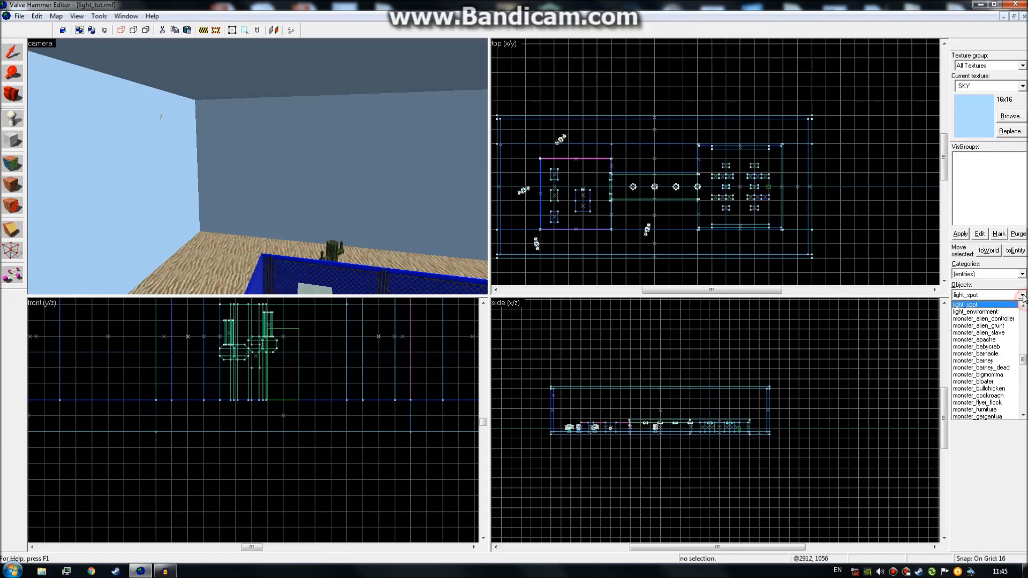
{"action": "left_click", "coordinate": [994, 304]}
{"action": "key", "text": "z"}
{"action": "key", "text": "w"}
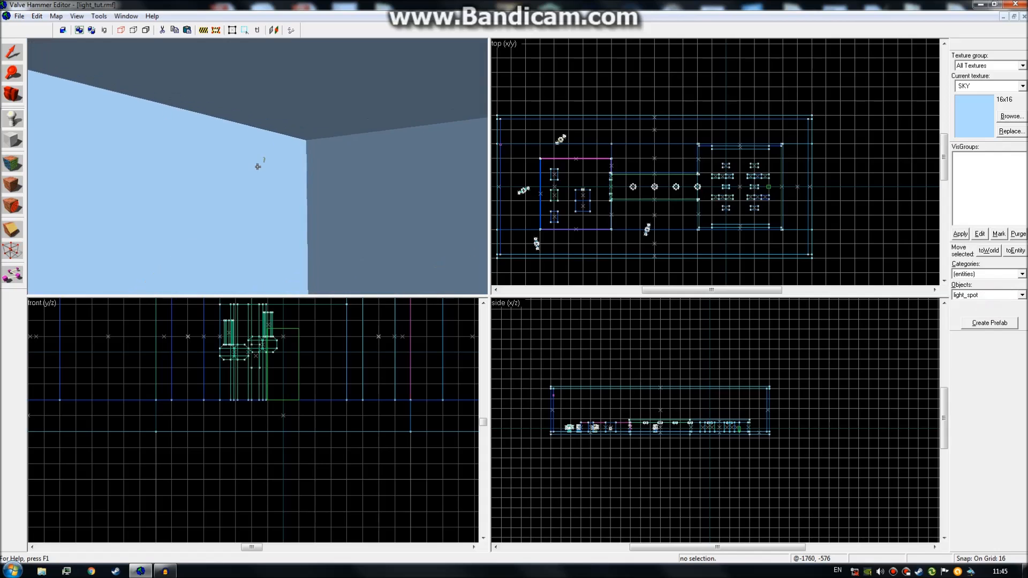
{"action": "key", "text": "z"}
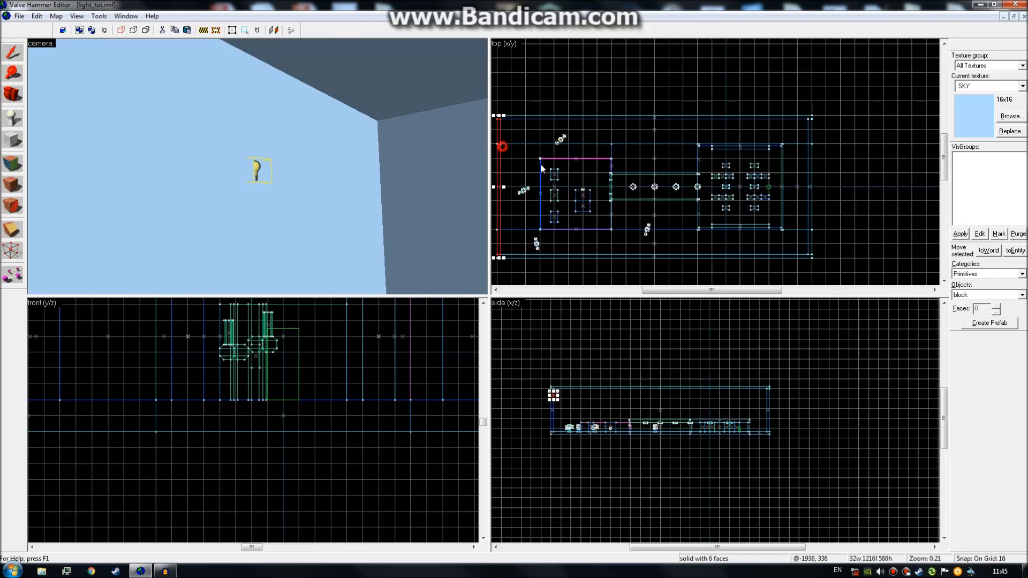
Move the light_spot off the sky wall into the open space just outside the yard's corner
{"action": "left_click", "coordinate": [514, 150]}
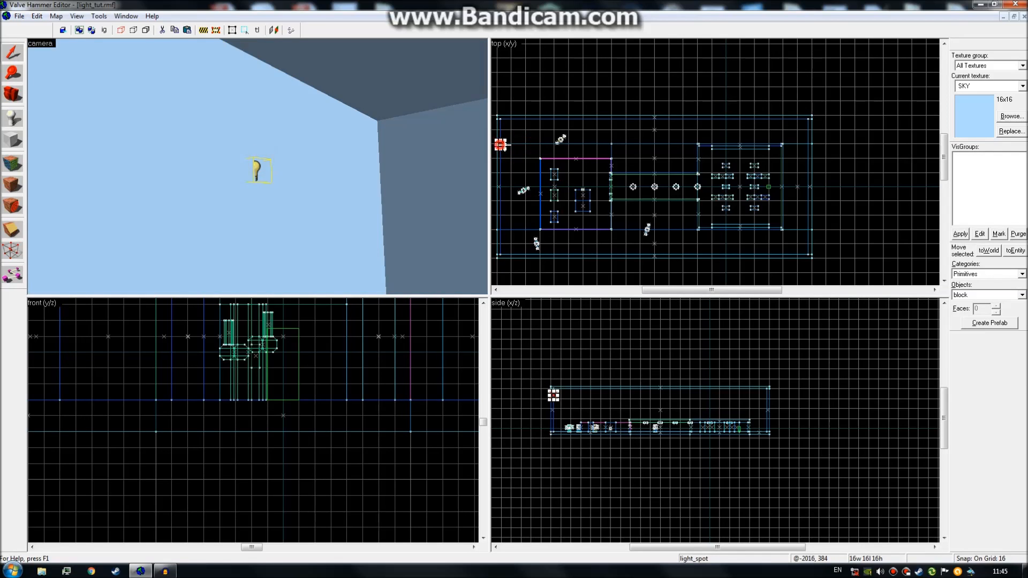
{"action": "left_click_drag", "start_coordinate": [520, 154], "coordinate": [520, 154]}
{"action": "key", "text": "z"}
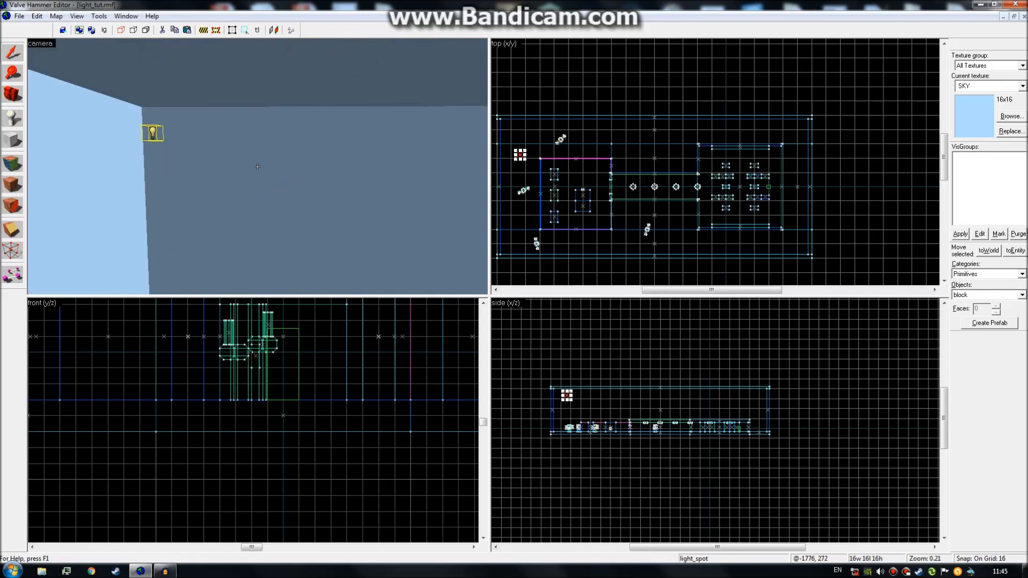
{"action": "key", "text": "w"}
Set the light_spot's Is Sky attribute to Yes in its object properties
{"action": "scroll", "coordinate": [571, 403], "scroll_direction": "up", "scroll_amount": 4}
{"action": "right_click", "coordinate": [567, 386]}
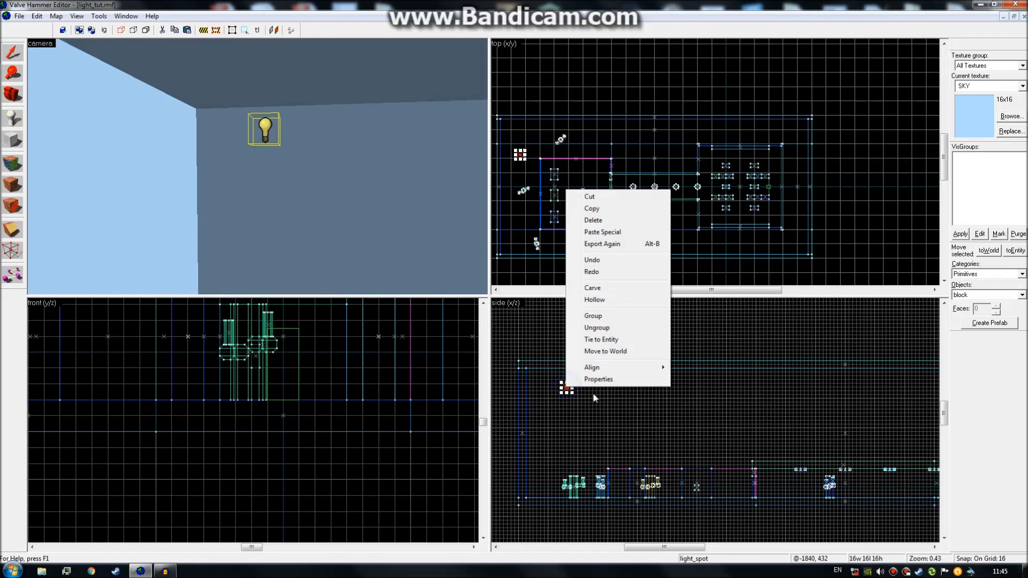
{"action": "left_click", "coordinate": [598, 379]}
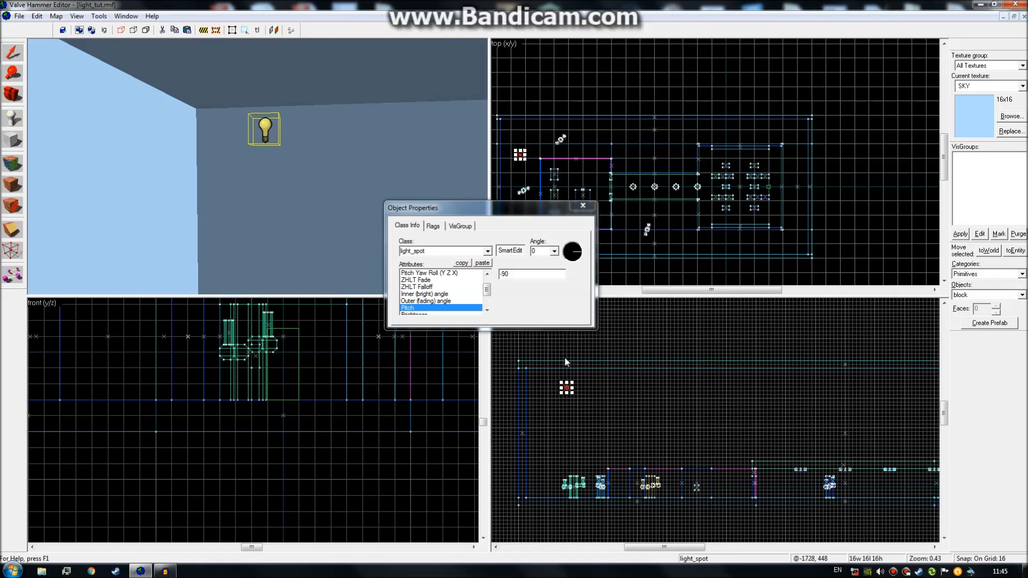
{"action": "left_click_drag", "start_coordinate": [487, 292], "coordinate": [489, 302]}
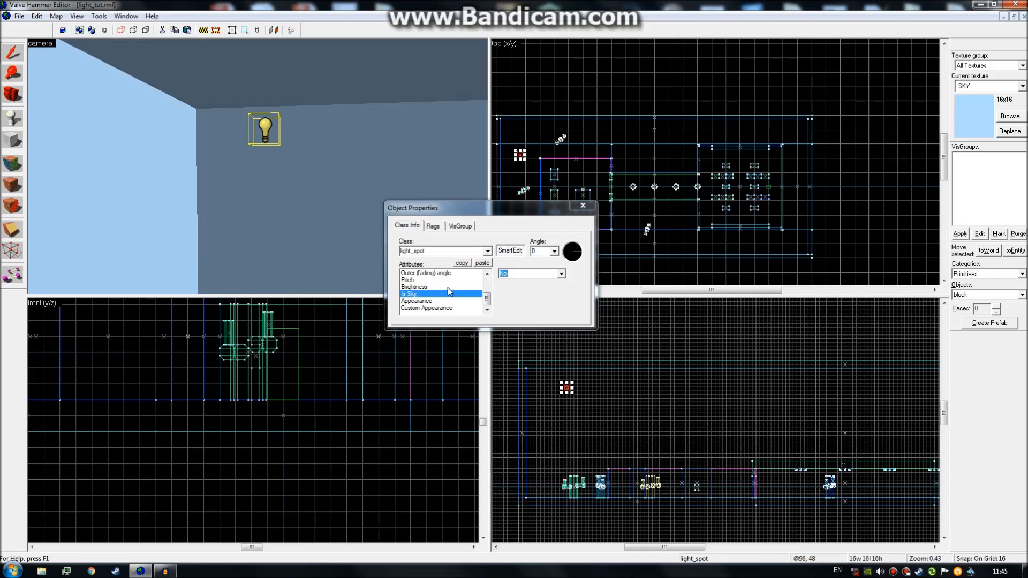
{"action": "left_click", "coordinate": [561, 275]}
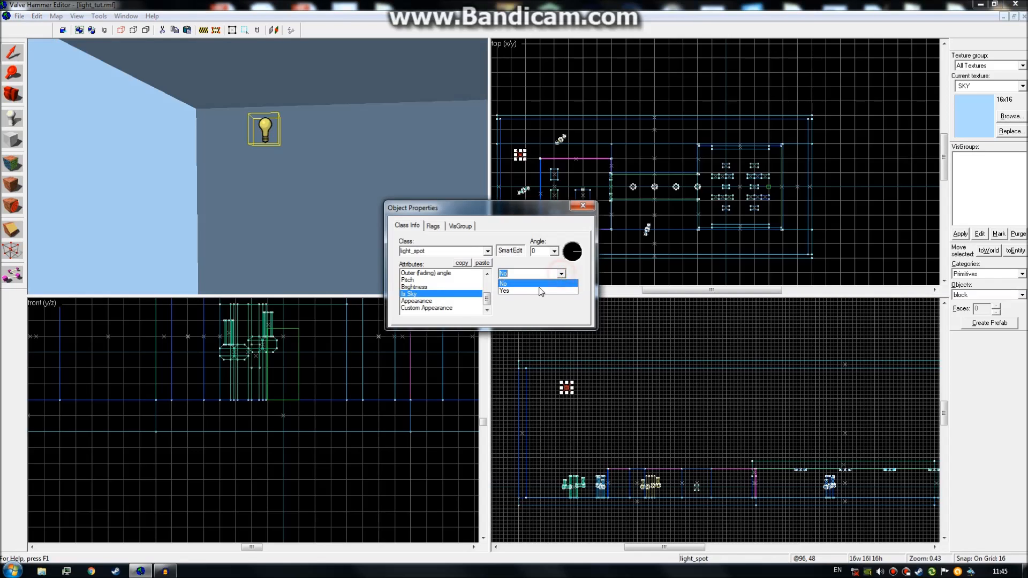
{"action": "left_click", "coordinate": [338, 251]}
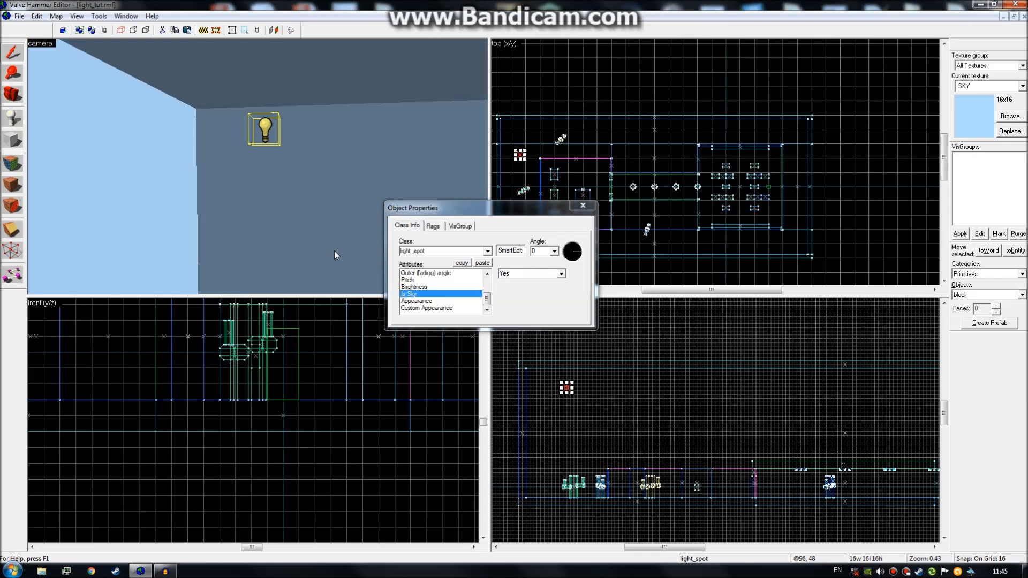
Look across the enclosure, reselect the light_spot near the sky ceiling and show its Brightness attribute
{"action": "key", "text": "z"}
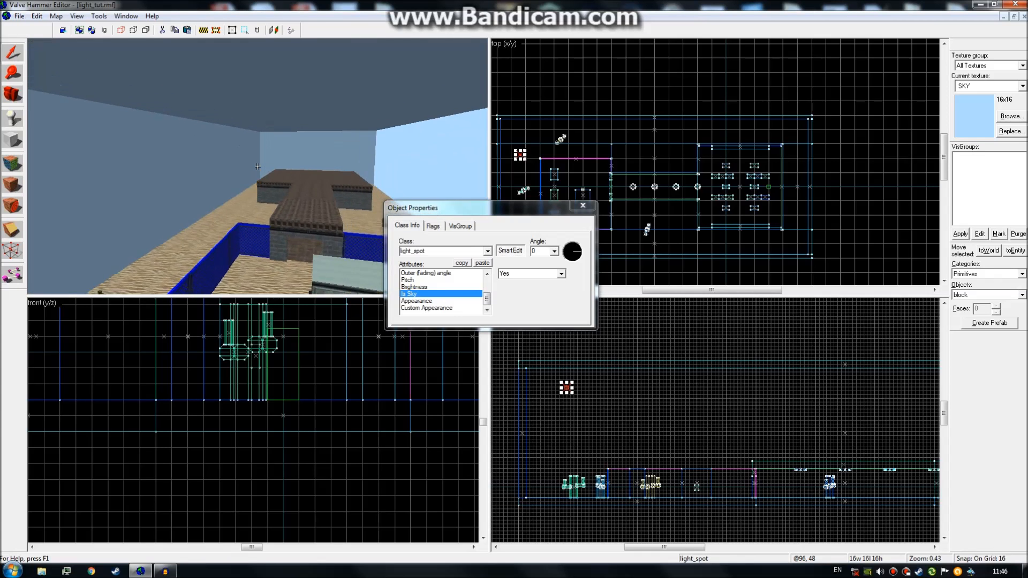
{"action": "left_click", "coordinate": [258, 166]}
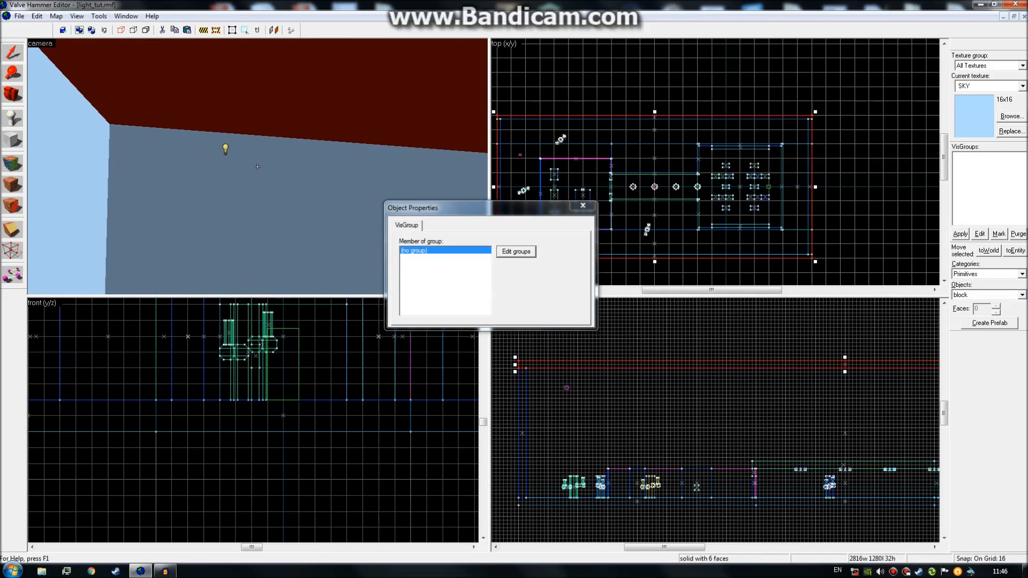
{"action": "left_click", "coordinate": [226, 150]}
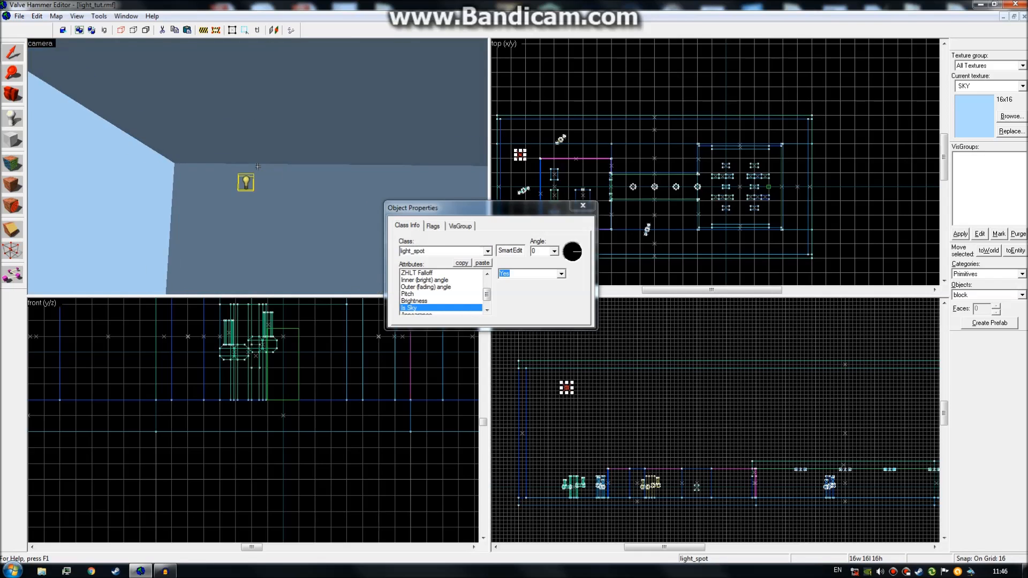
{"action": "key", "text": "w"}
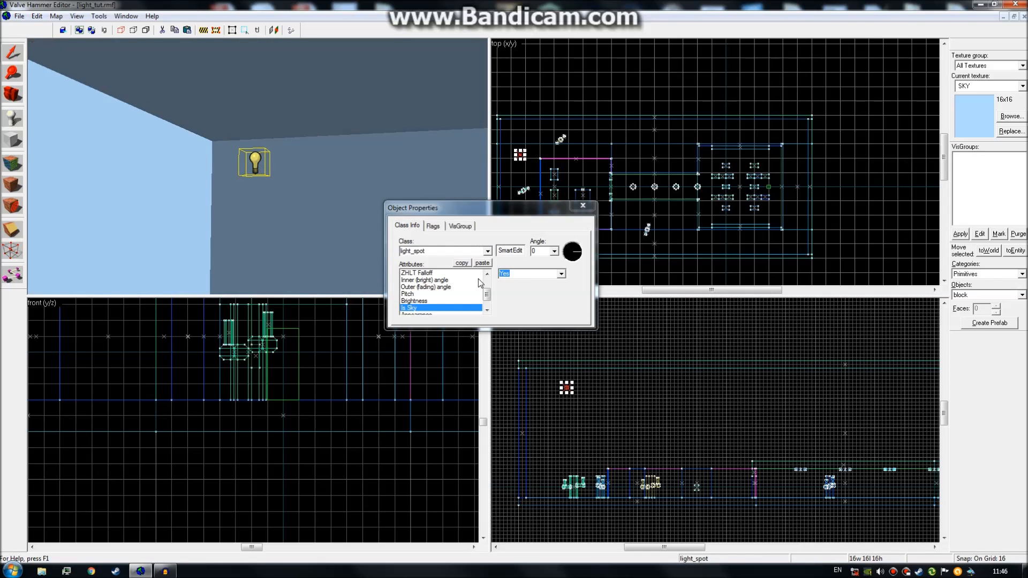
{"action": "left_click_drag", "start_coordinate": [487, 294], "coordinate": [487, 299]}
{"action": "left_click", "coordinate": [442, 287]}
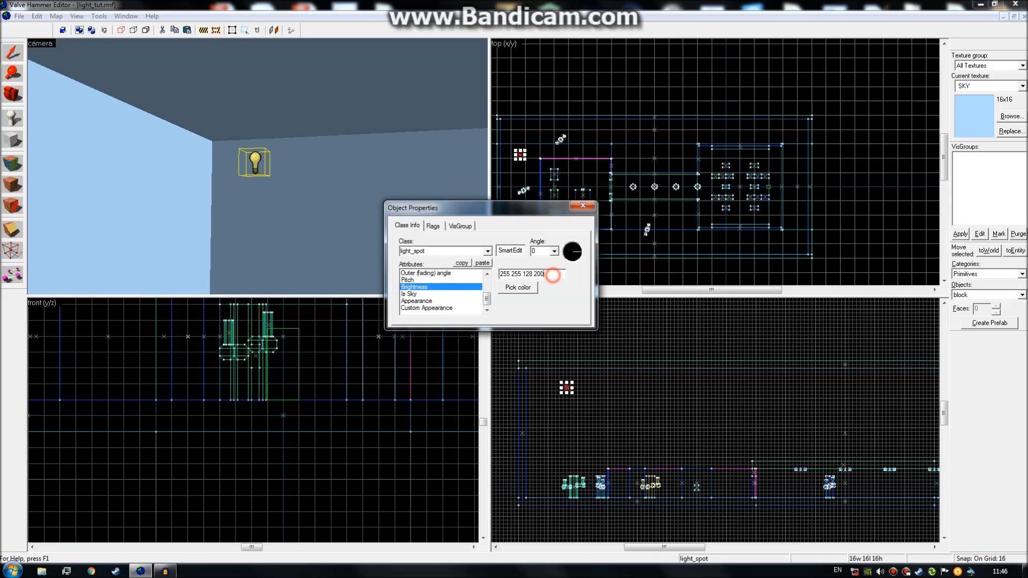
Examine the light_spot up close and the area around the building, with its Brightness value open for editing
{"action": "key", "text": "z"}
{"action": "key", "text": "a"}
{"action": "key", "text": "w"}
{"action": "key", "text": "a"}
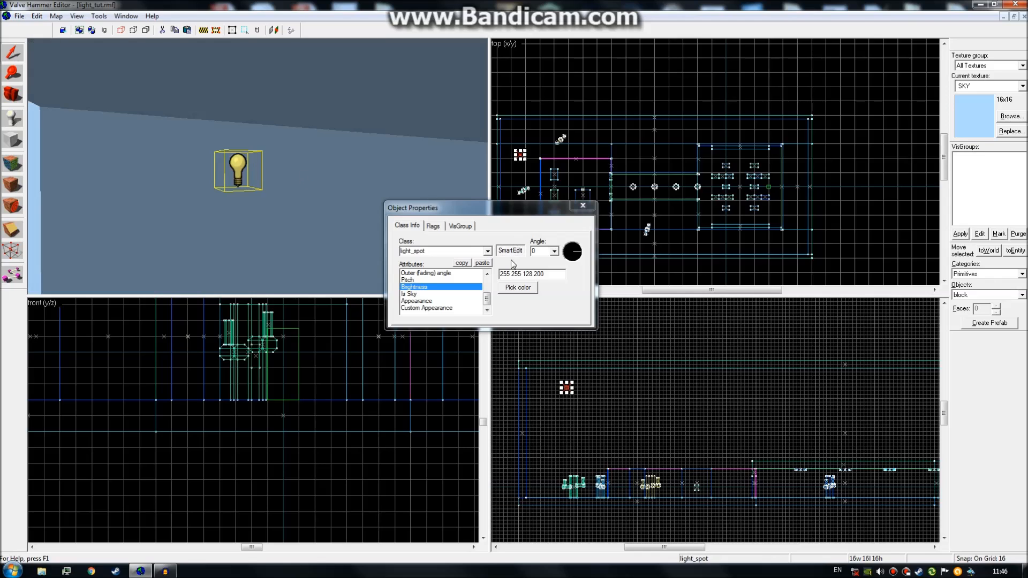
{"action": "left_click", "coordinate": [552, 275]}
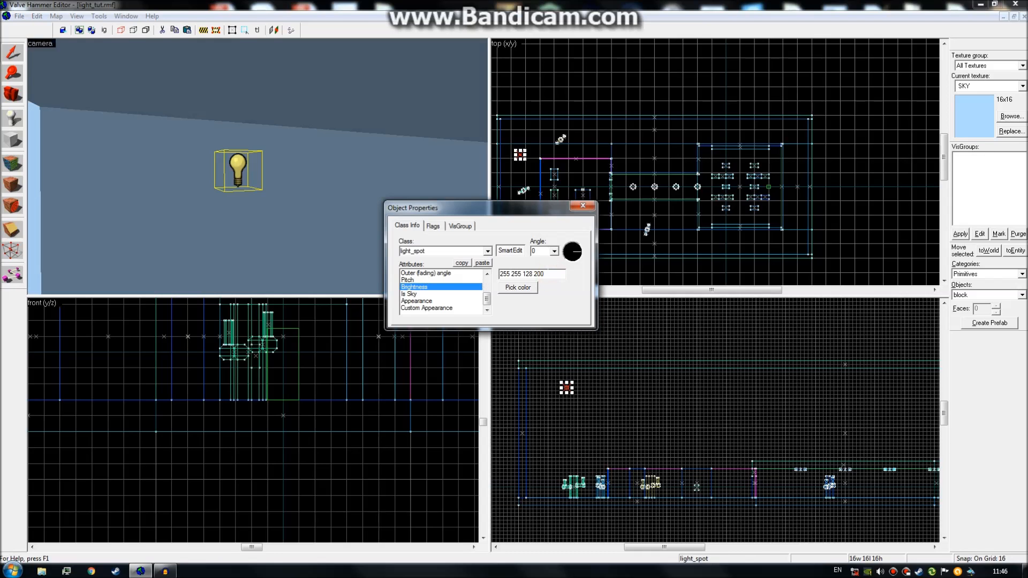
{"action": "key", "text": "z"}
{"action": "key", "text": "w"}
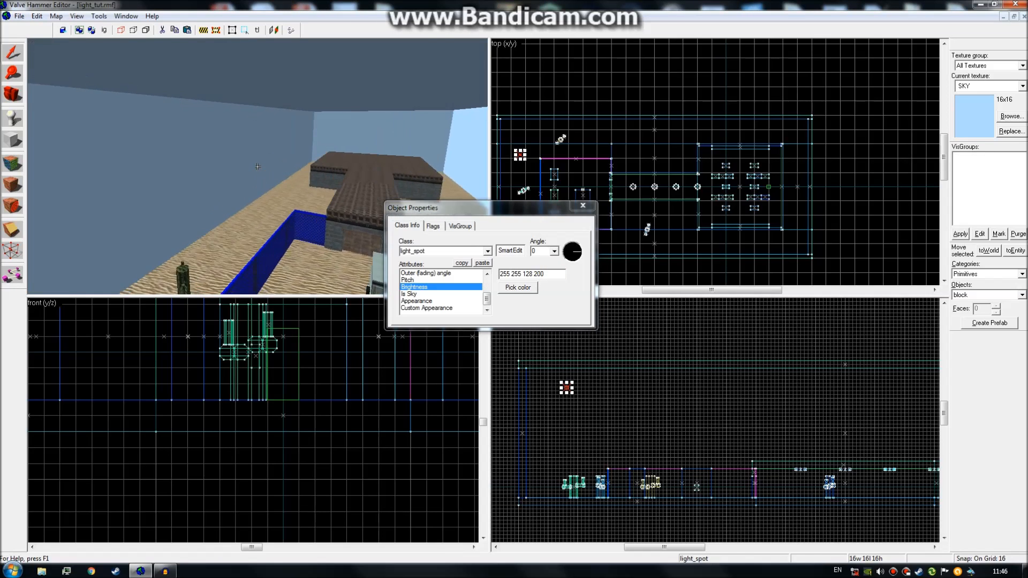
Examine the light_spot's position near the sky walls and ceiling from several viewpoints in the 3D view
{"action": "key", "text": "w"}
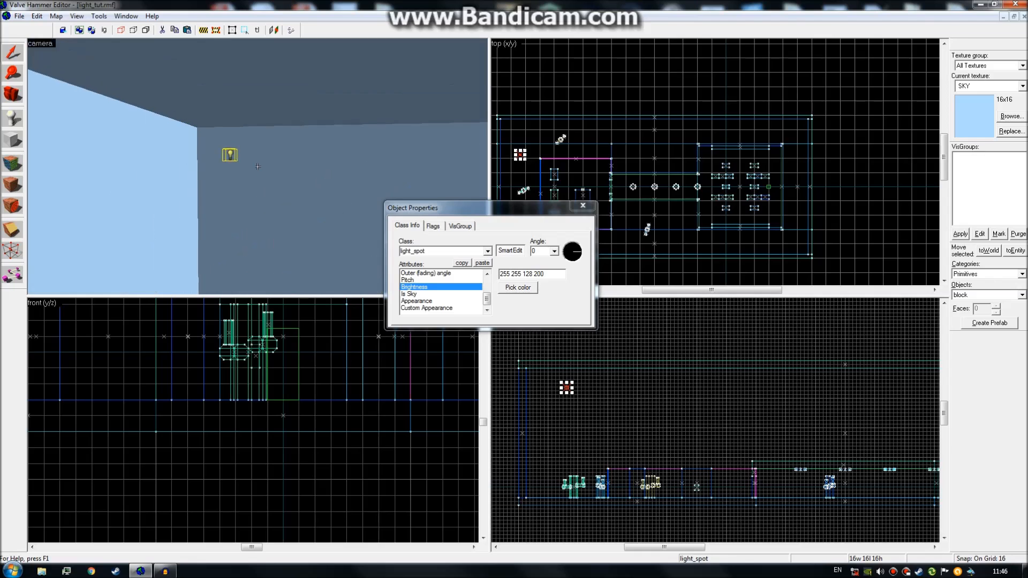
{"action": "key", "text": "w"}
{"action": "key", "text": "s"}
{"action": "key", "text": "w"}
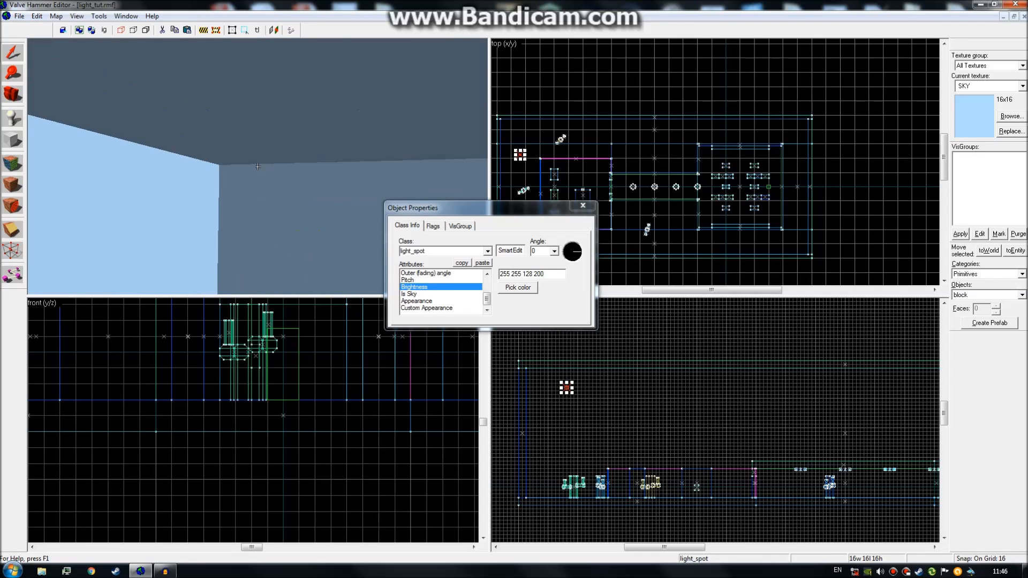
{"action": "key", "text": "w"}
{"action": "key", "text": "s"}
{"action": "key", "text": "w"}
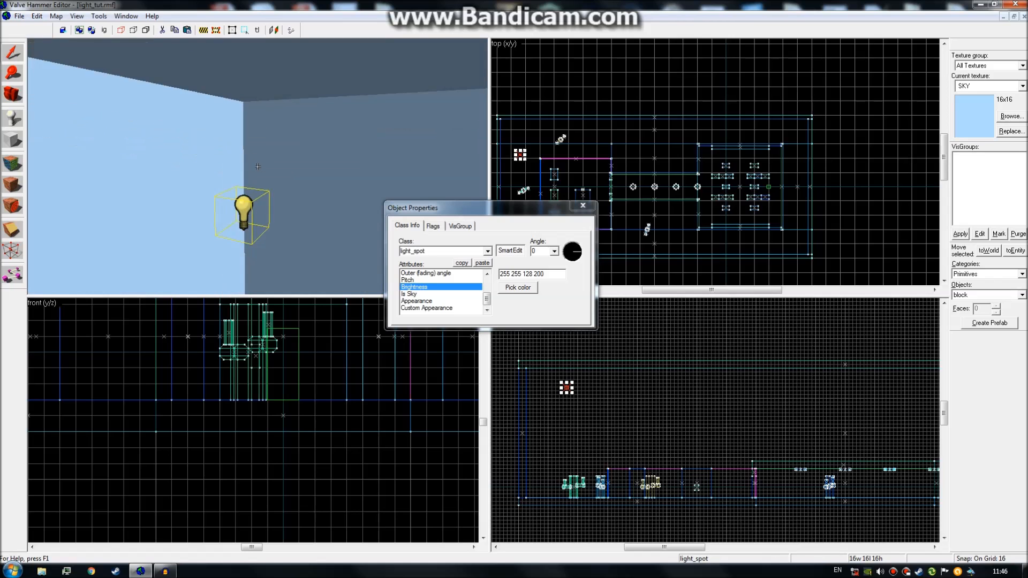
{"action": "key", "text": "z"}
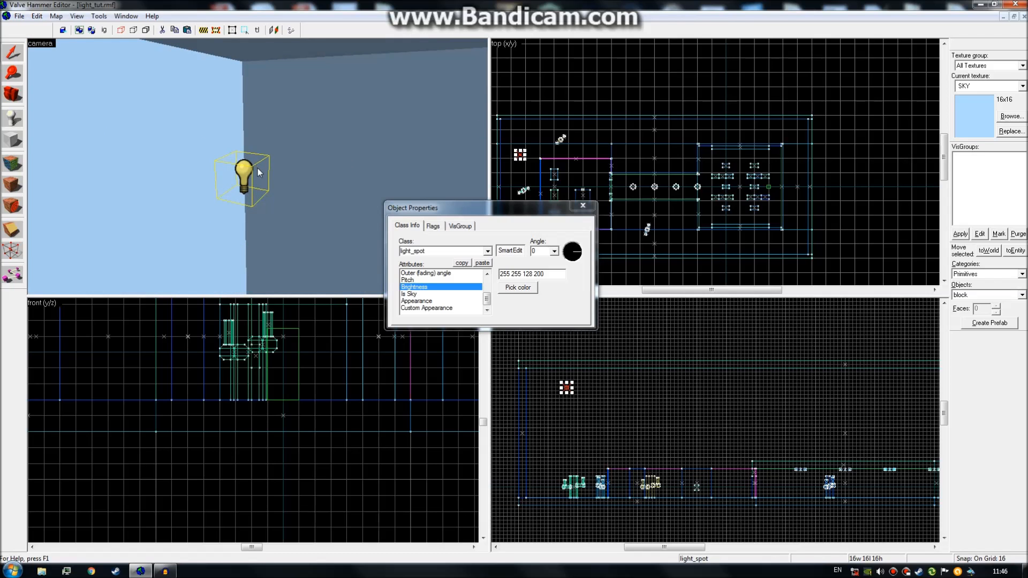
Set the light_spot's Pitch attribute to -60 so it aims obliquely down at the fenced yard
{"action": "left_click", "coordinate": [453, 280]}
{"action": "key", "text": "z"}
{"action": "key", "text": "s"}
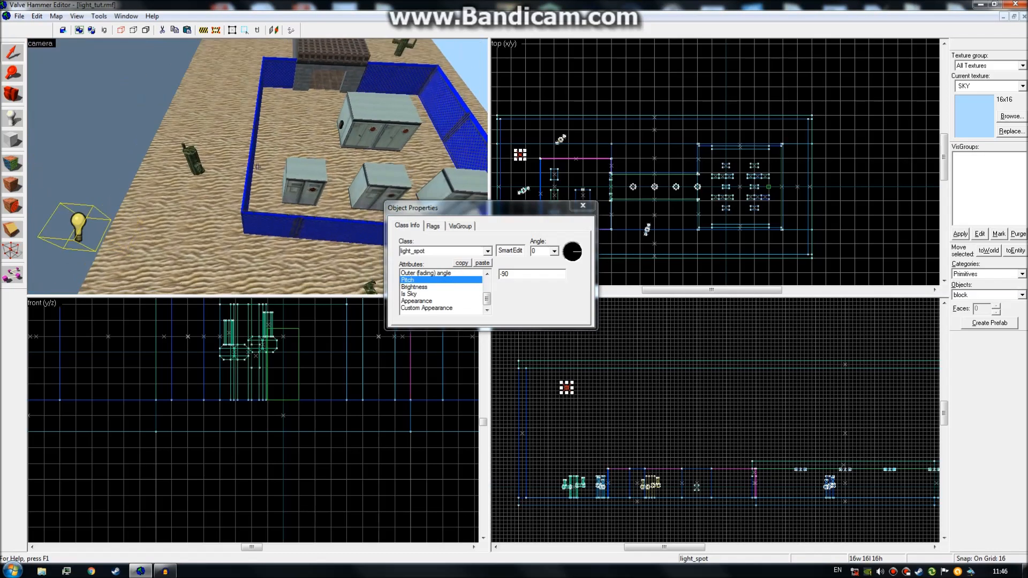
{"action": "key", "text": "s"}
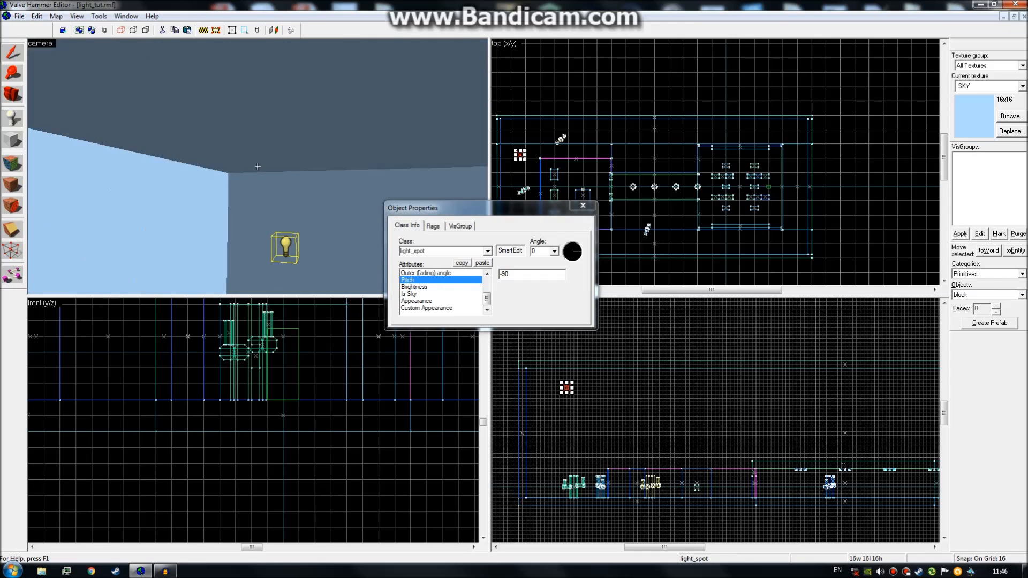
{"action": "key", "text": "w"}
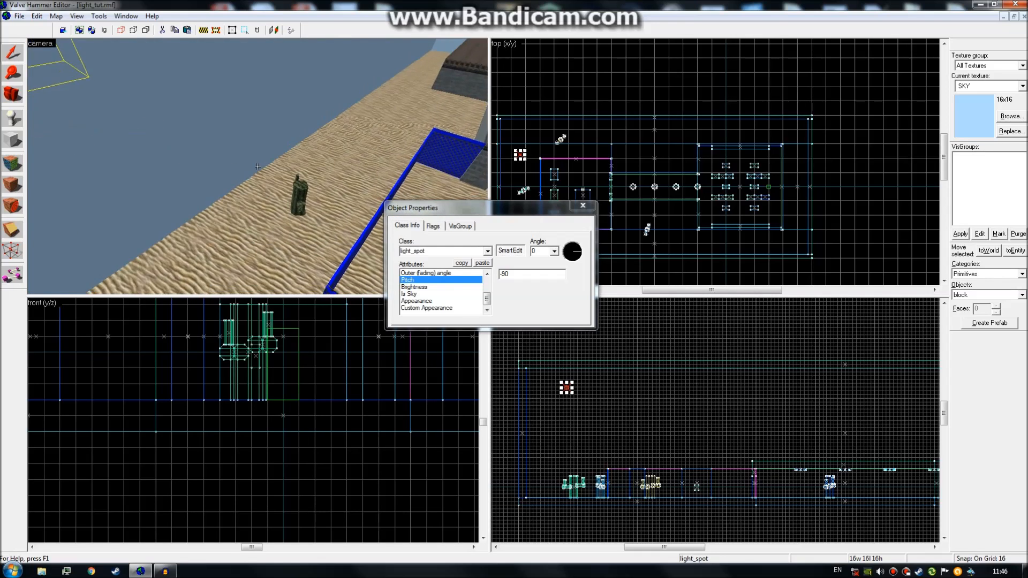
{"action": "key", "text": "w"}
{"action": "key", "text": "s"}
{"action": "key", "text": "z"}
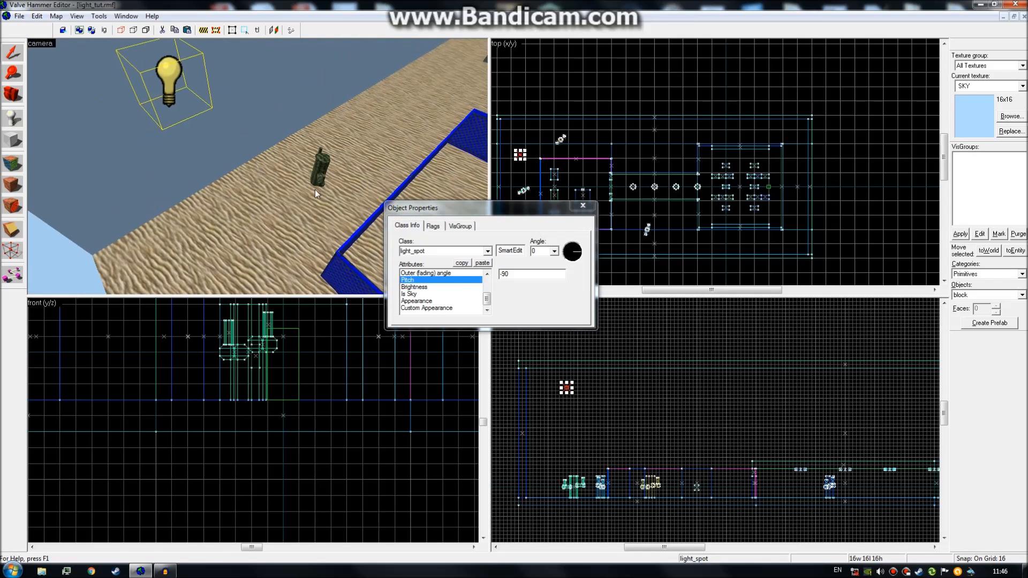
{"action": "key", "text": "z"}
{"action": "key", "text": "s"}
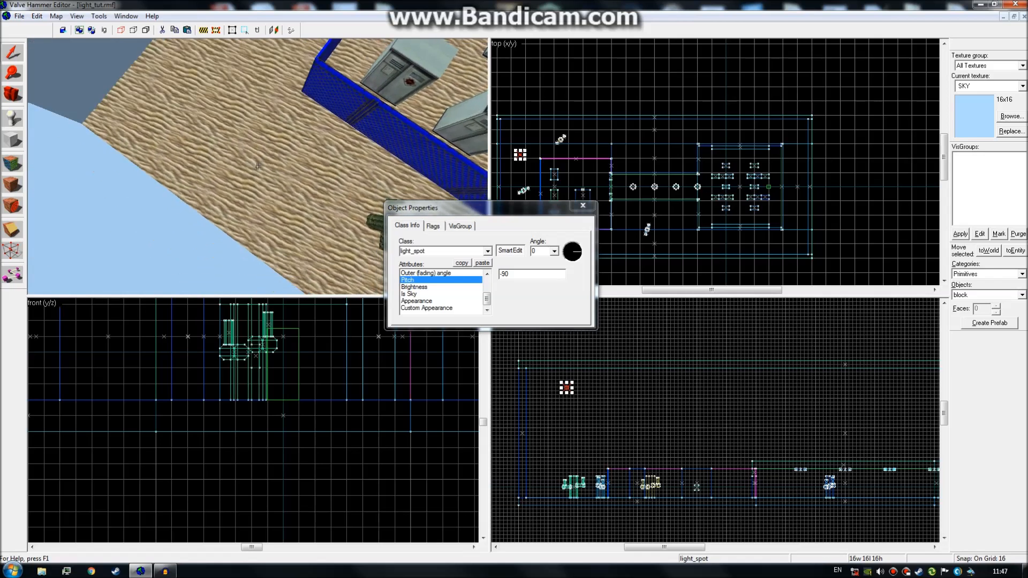
{"action": "key", "text": "z"}
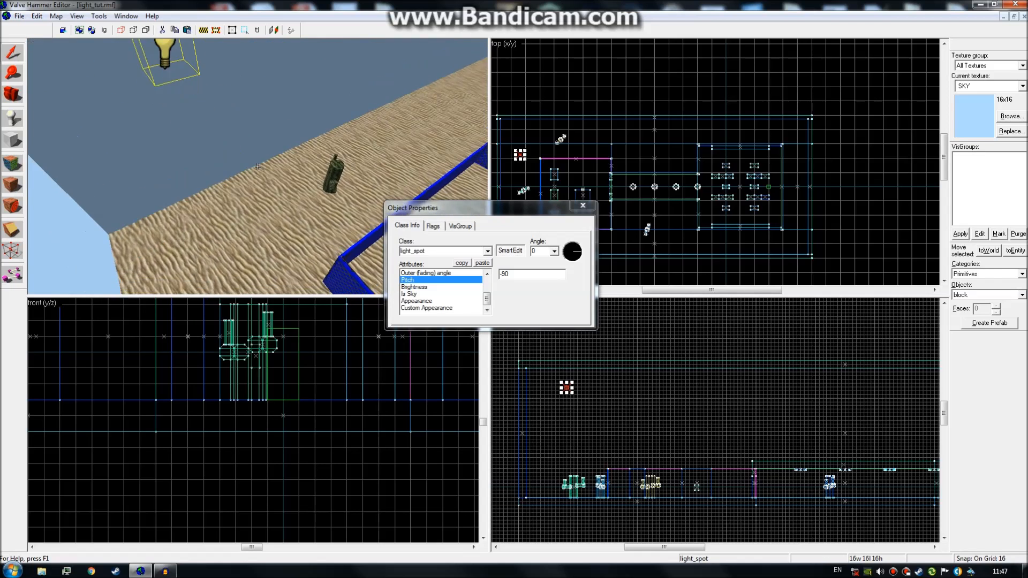
{"action": "key", "text": "z"}
{"action": "left_click_drag", "start_coordinate": [522, 276], "coordinate": [500, 276]}
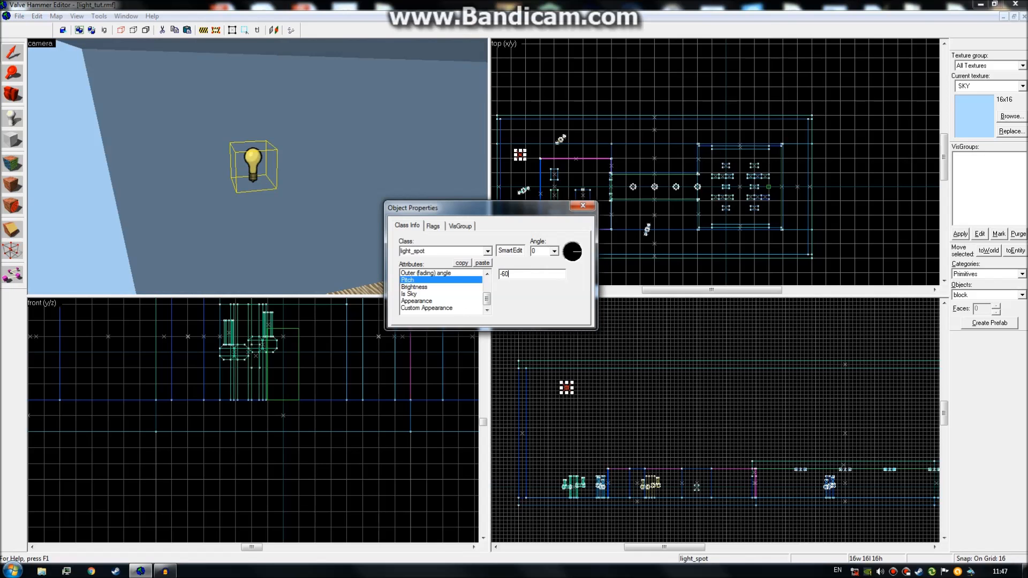
{"action": "key", "text": "z"}
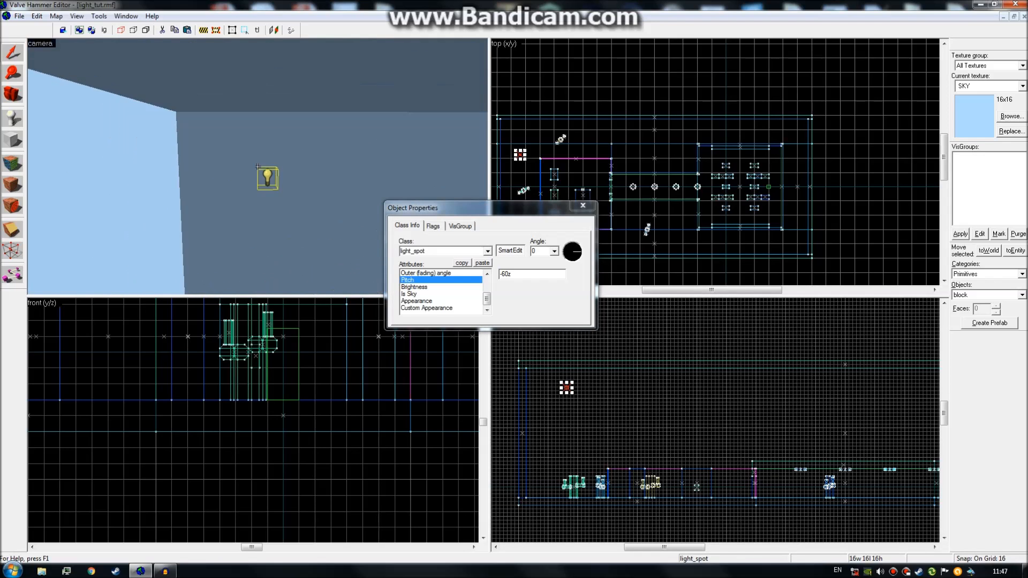
{"action": "left_click", "coordinate": [448, 294]}
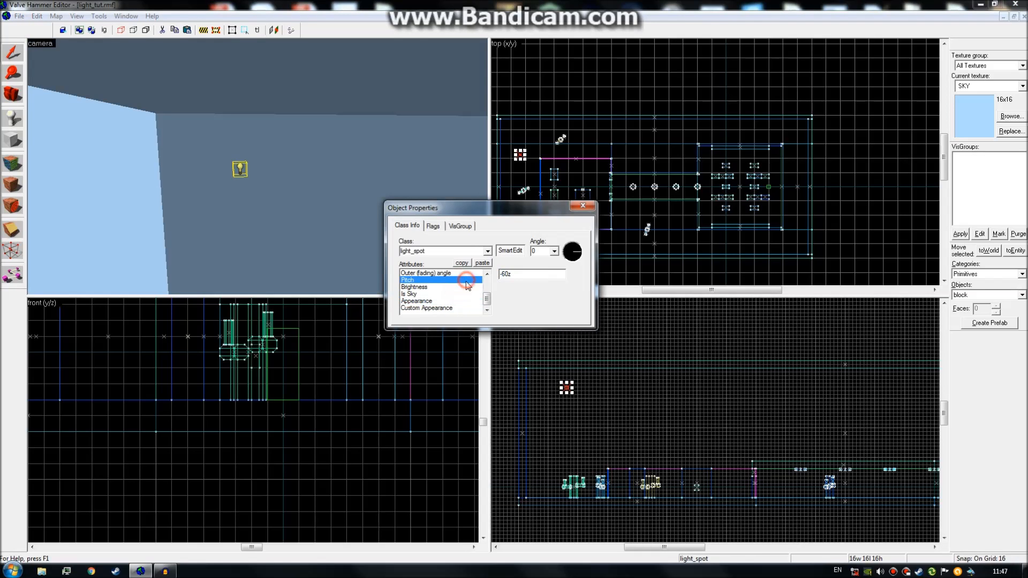
Set the light_spot's Angle to 148 in its object properties, checking its direction against the yard
{"action": "left_click_drag", "start_coordinate": [488, 292], "coordinate": [489, 277]}
{"action": "left_click", "coordinate": [432, 226]}
{"action": "left_click", "coordinate": [397, 227]}
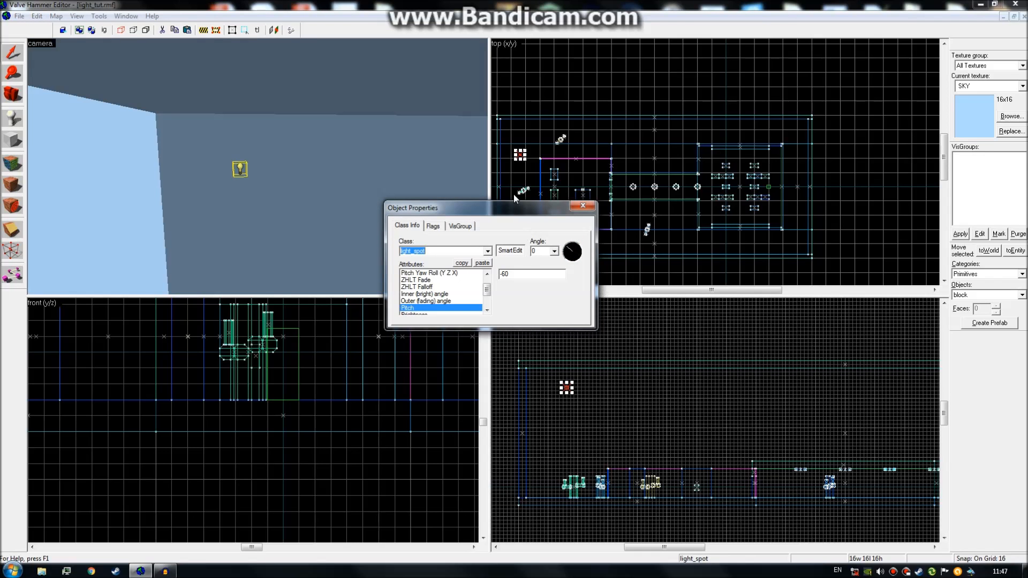
{"action": "key", "text": "z"}
{"action": "key", "text": "w"}
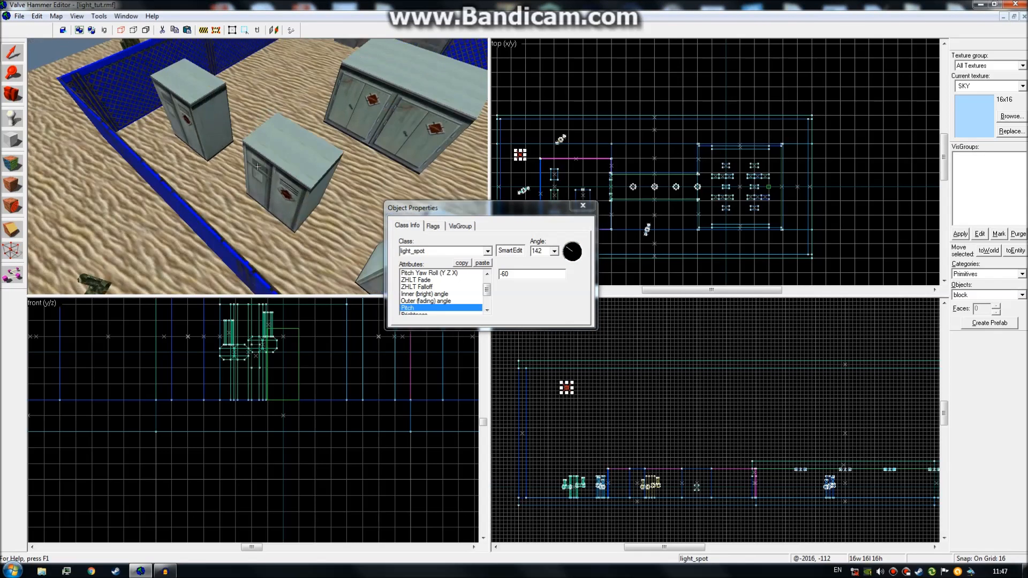
{"action": "key", "text": "s"}
{"action": "key", "text": "z"}
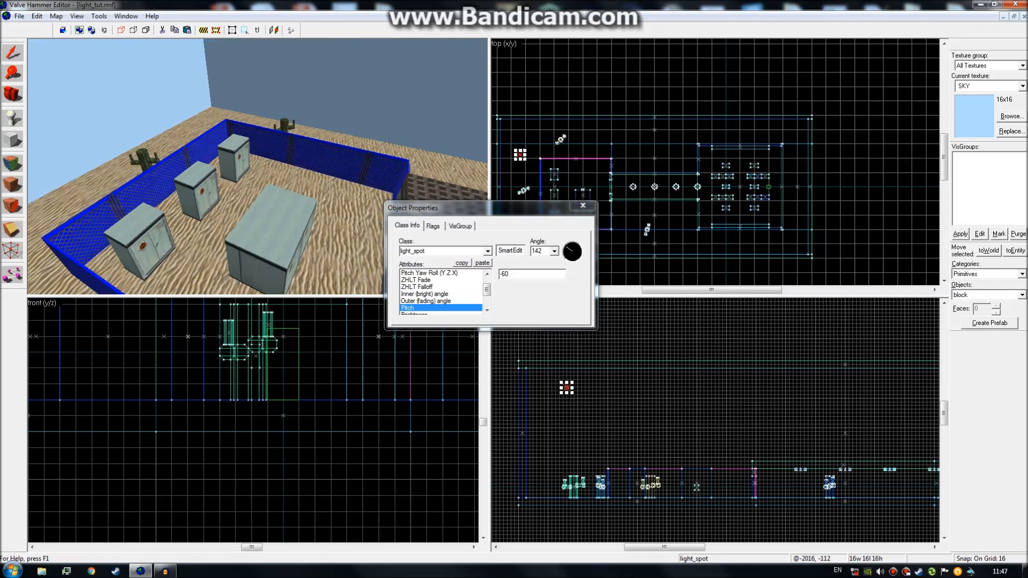
{"action": "key", "text": "z"}
{"action": "left_click", "coordinate": [572, 256]}
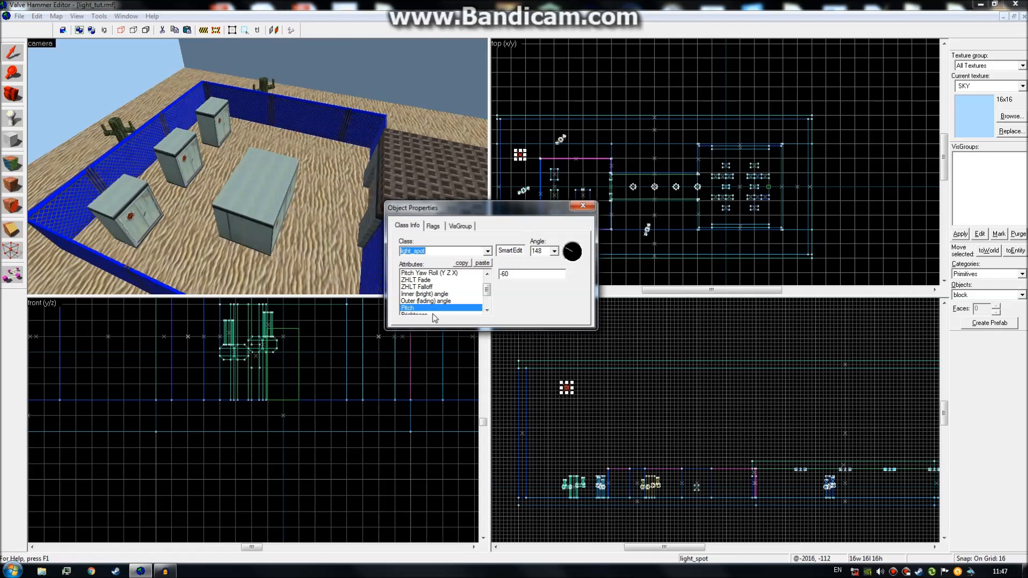
Review the light_spot's ZHLT Fade and Pitch attributes and inspect its direction relative to the yard and building
{"action": "left_click", "coordinate": [429, 279]}
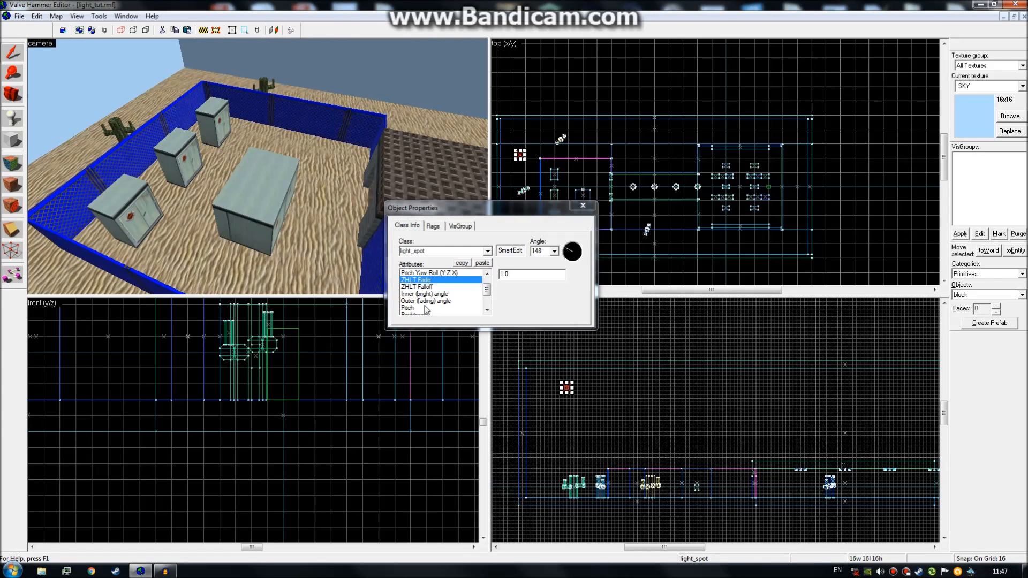
{"action": "left_click", "coordinate": [426, 309]}
{"action": "left_click", "coordinate": [523, 276]}
{"action": "key", "text": "z"}
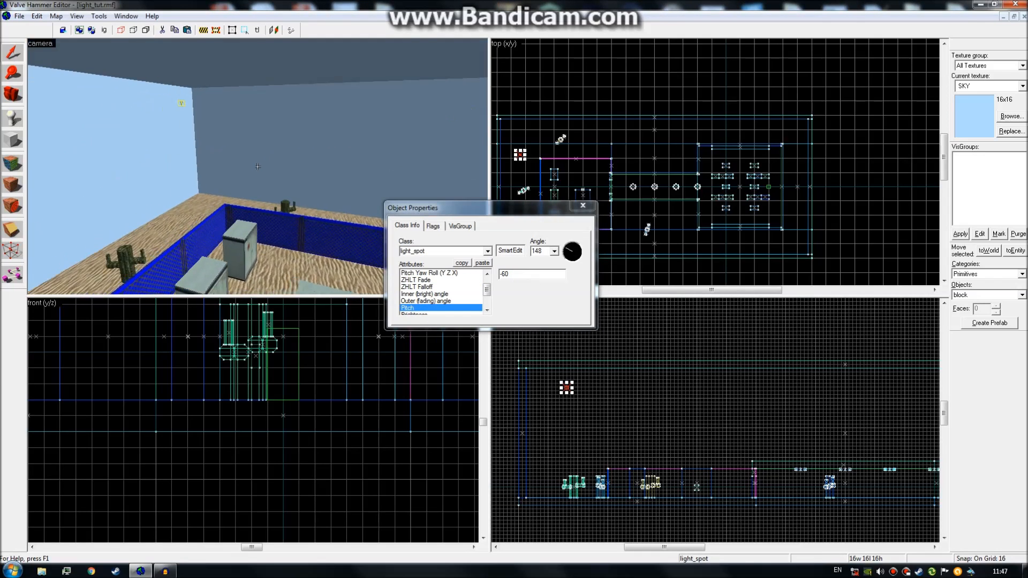
{"action": "key", "text": "w"}
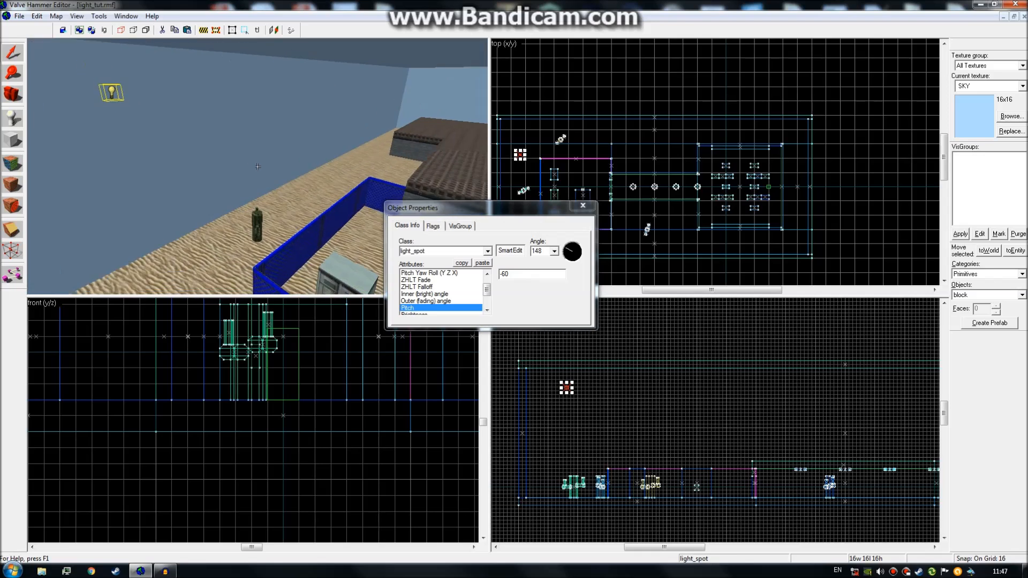
{"action": "key", "text": "z"}
{"action": "key", "text": "z"}
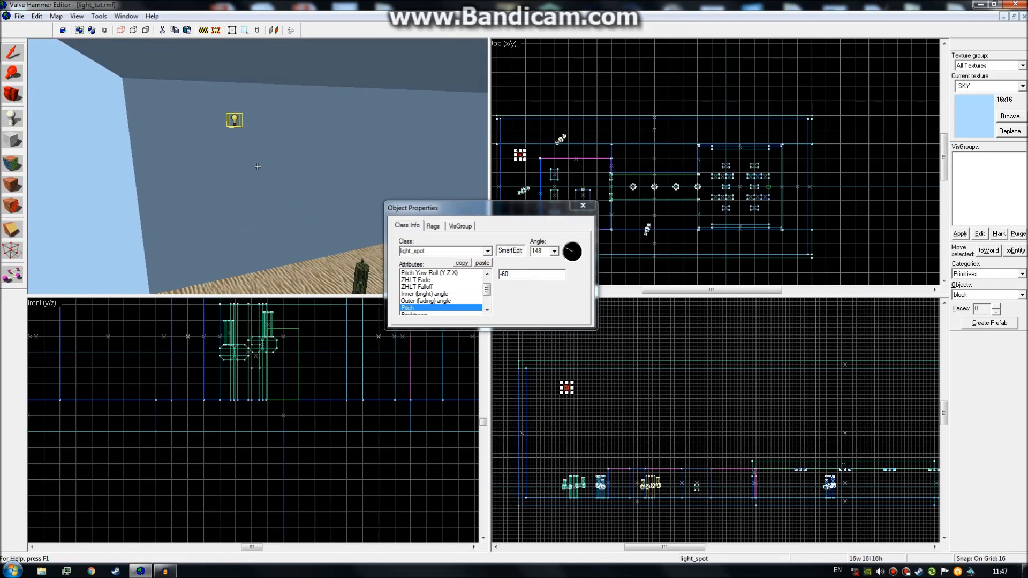
{"action": "key", "text": "d"}
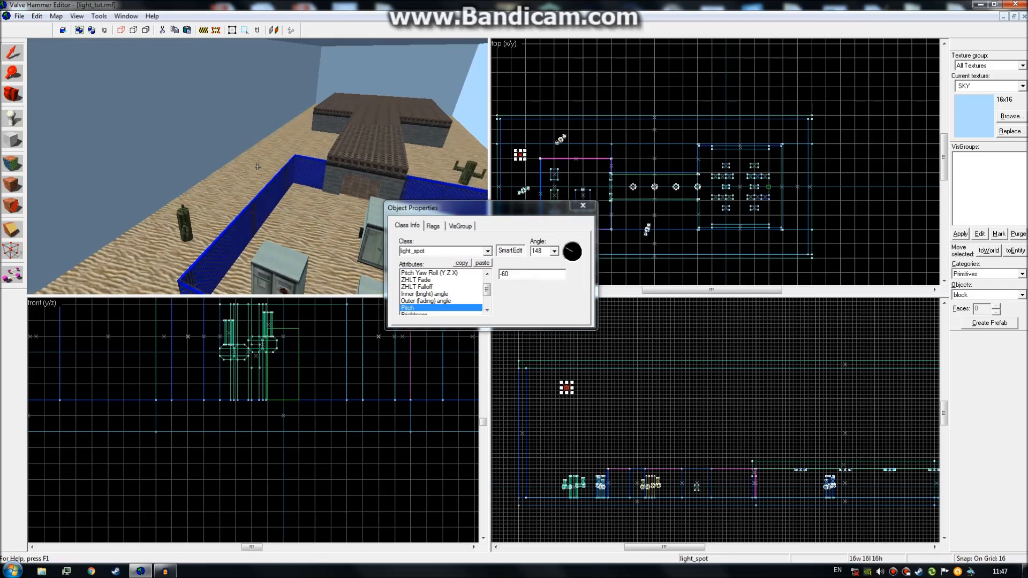
{"action": "key", "text": "z"}
Save the map, close the light_spot's object properties and clear the selection
{"action": "left_click", "coordinate": [19, 16]}
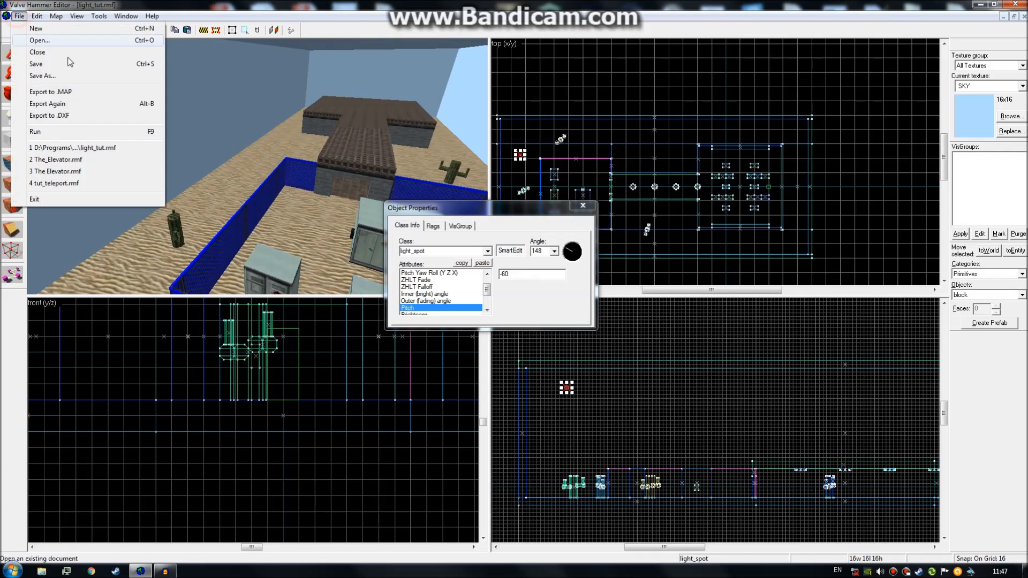
{"action": "left_click", "coordinate": [71, 69]}
{"action": "left_click", "coordinate": [583, 205]}
{"action": "left_click", "coordinate": [566, 80]}
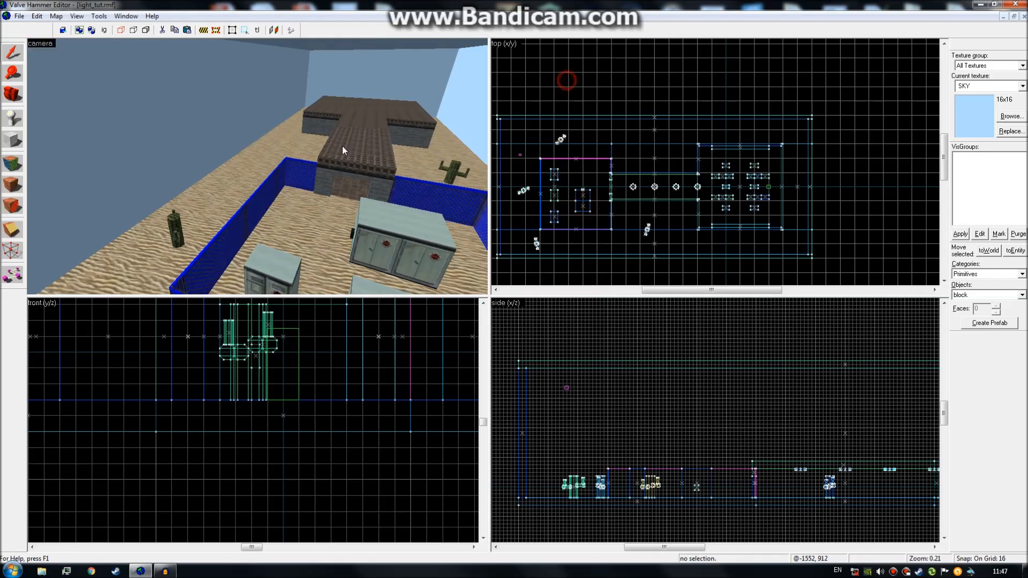
Compile the map with CSG, BSP, VIS and RAD all set to Normal, without running the game
{"action": "key", "text": "z"}
{"action": "key", "text": "z"}
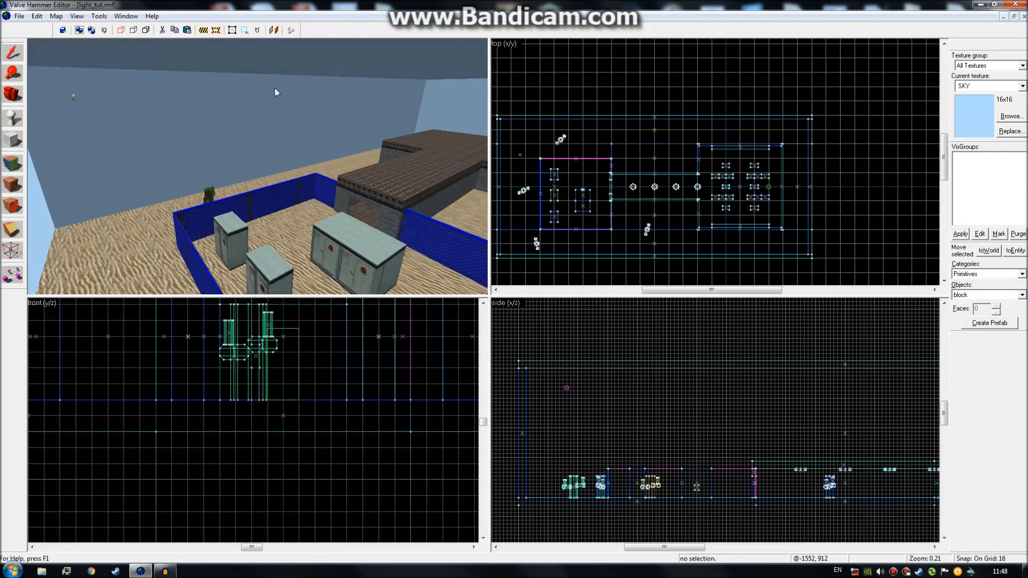
{"action": "left_click", "coordinate": [291, 30]}
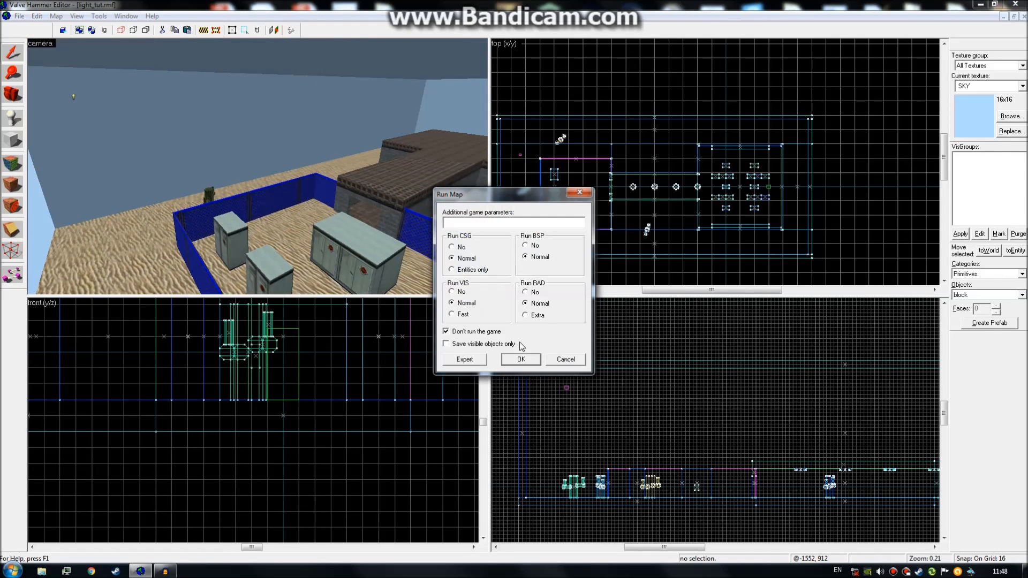
{"action": "left_click_drag", "start_coordinate": [511, 206], "coordinate": [500, 227]}
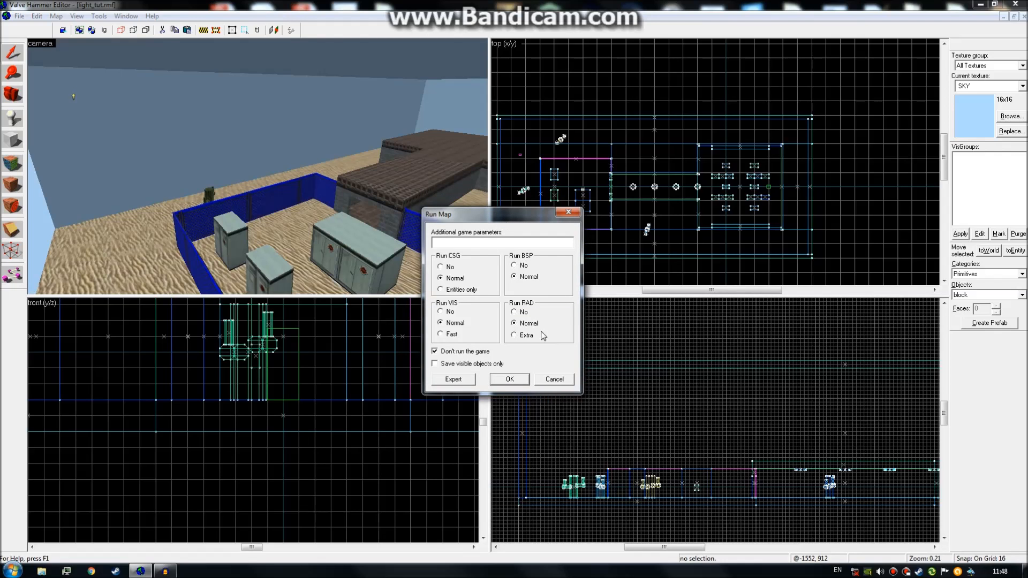
{"action": "left_click", "coordinate": [510, 379]}
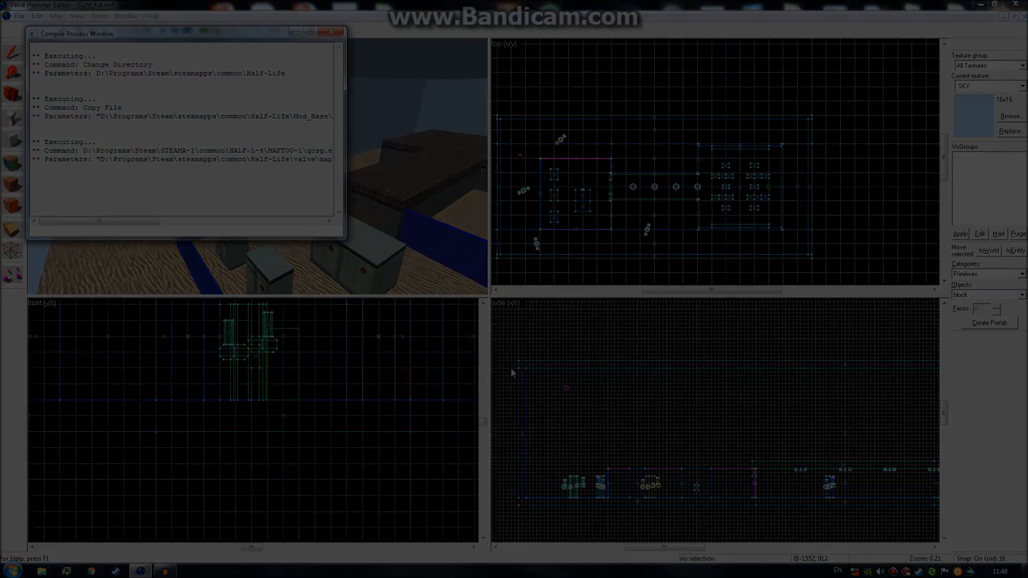
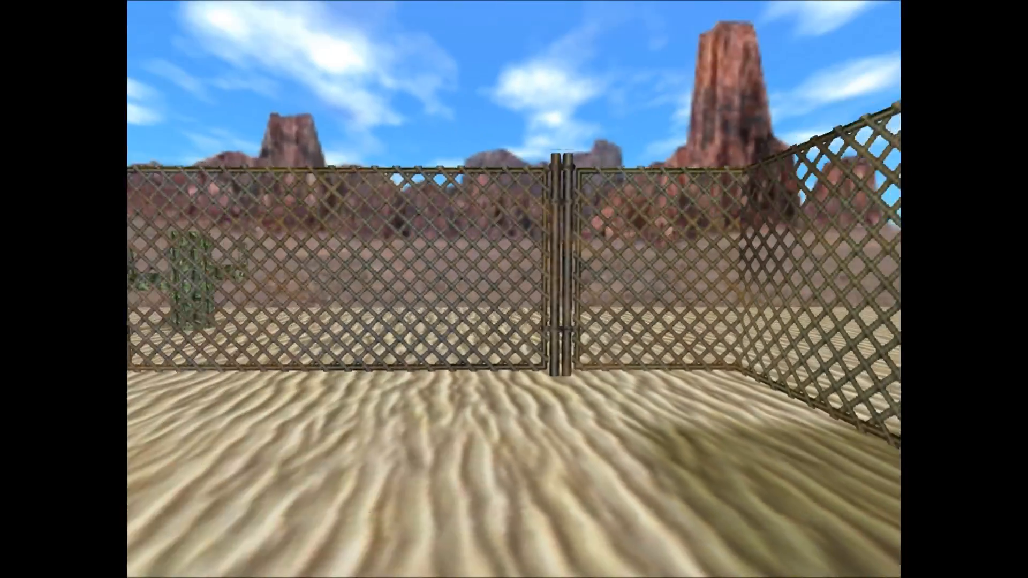
Walk around the fenced yard of the compiled map in Half-Life to check the sunlight and shadows, and leave the game view
{"action": "key", "text": "w"}
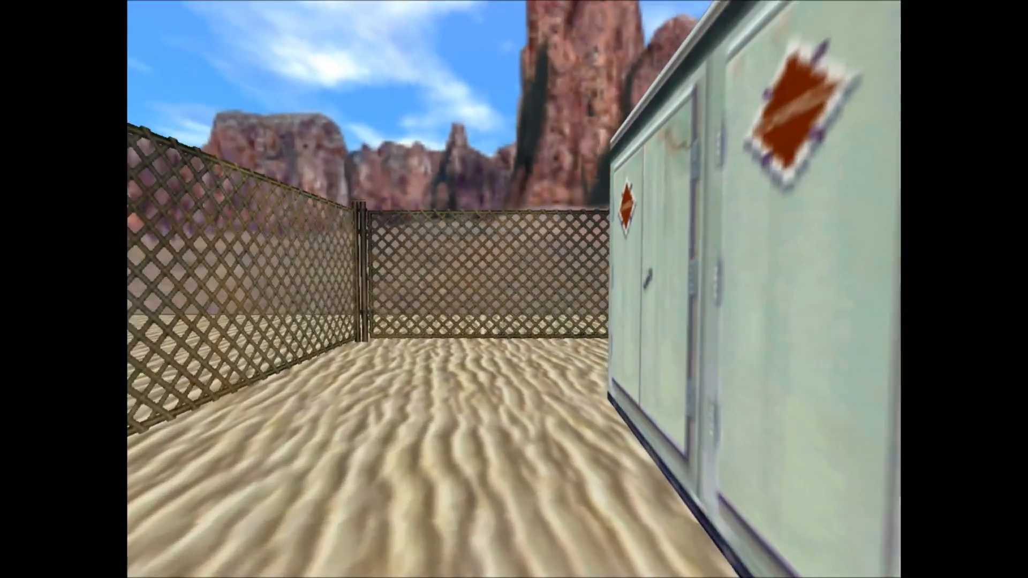
{"action": "key", "text": "w"}
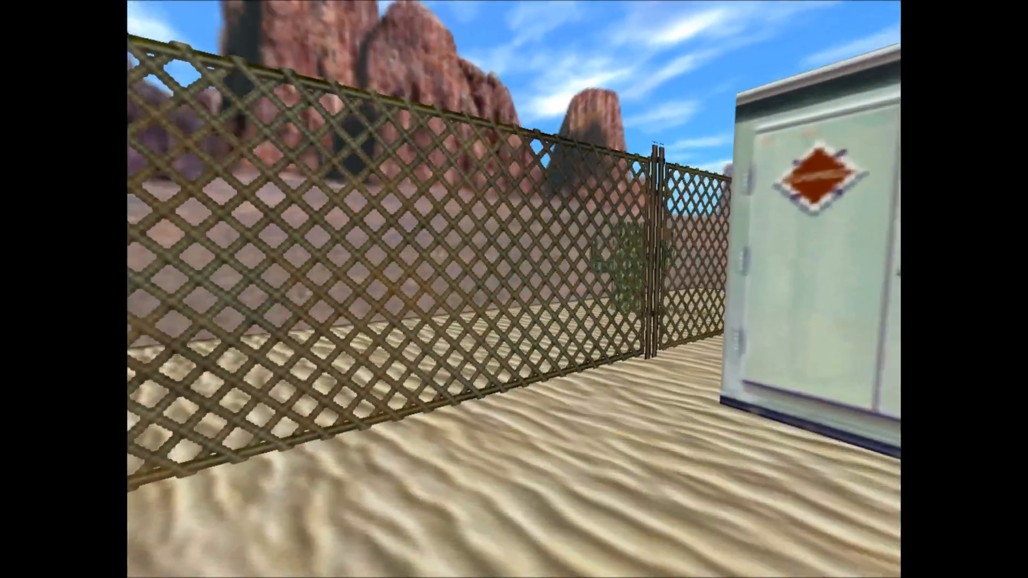
{"action": "key", "text": "w"}
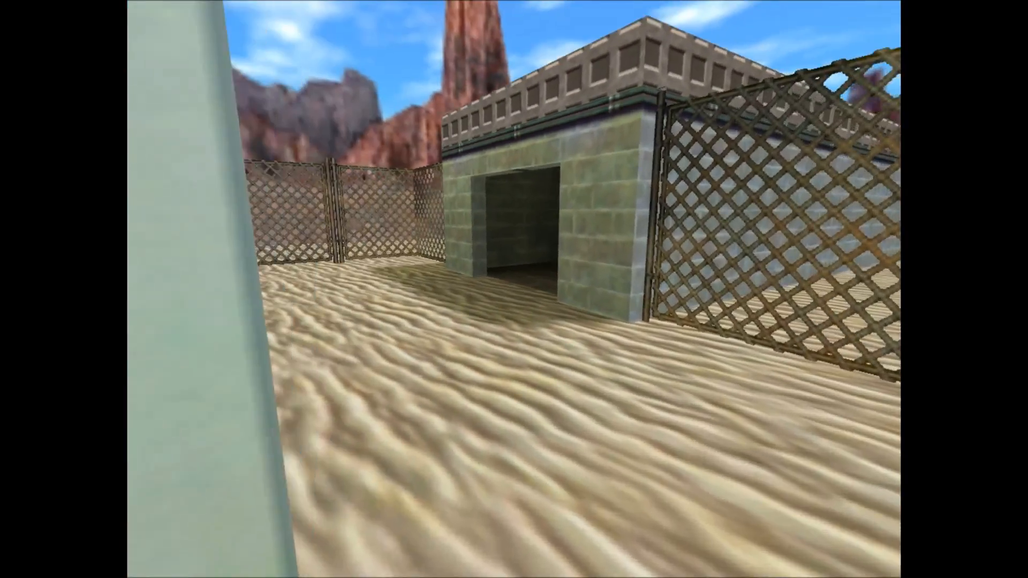
{"action": "key", "text": "w"}
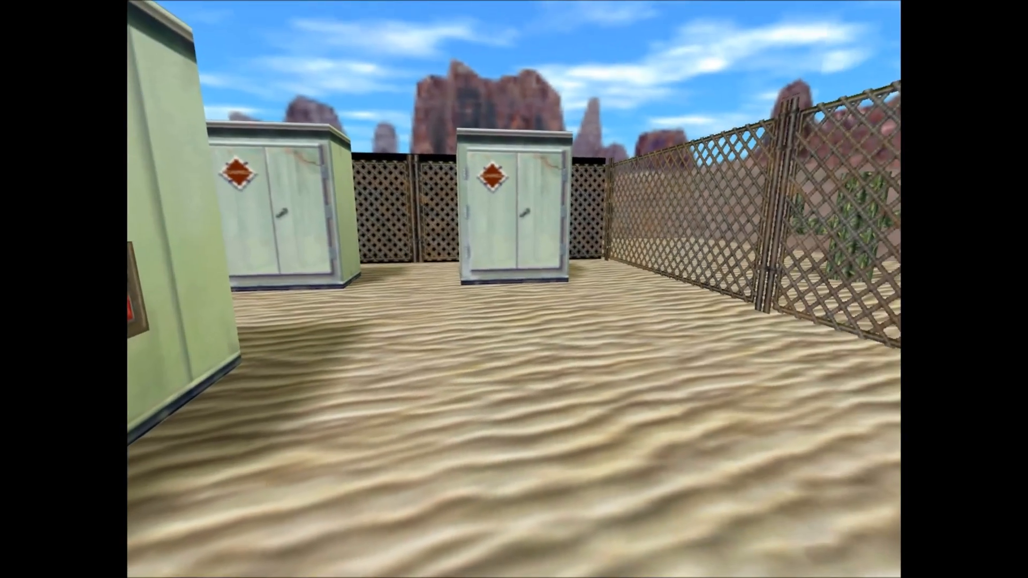
{"action": "key", "text": "w"}
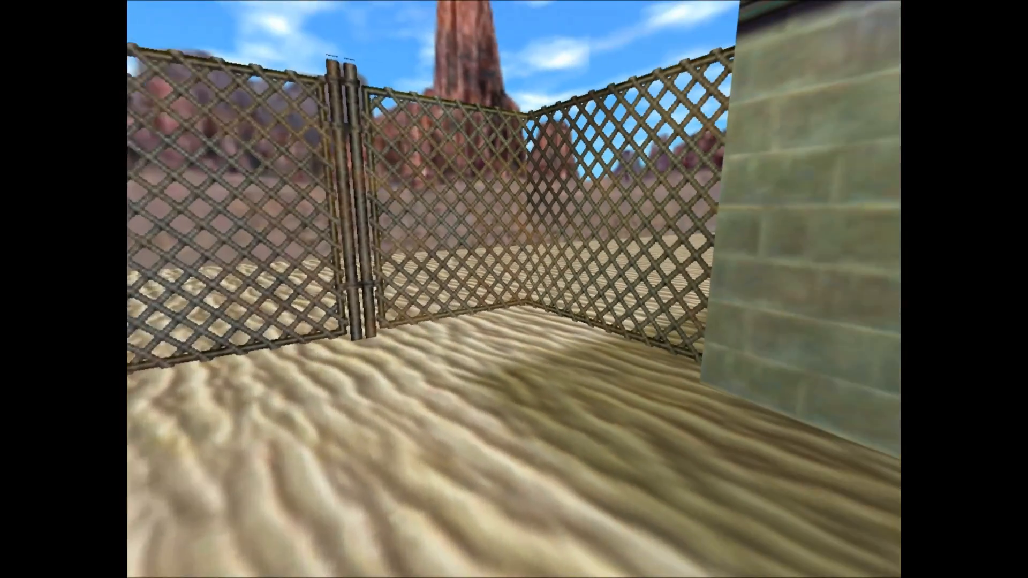
{"action": "key", "text": "Escape"}
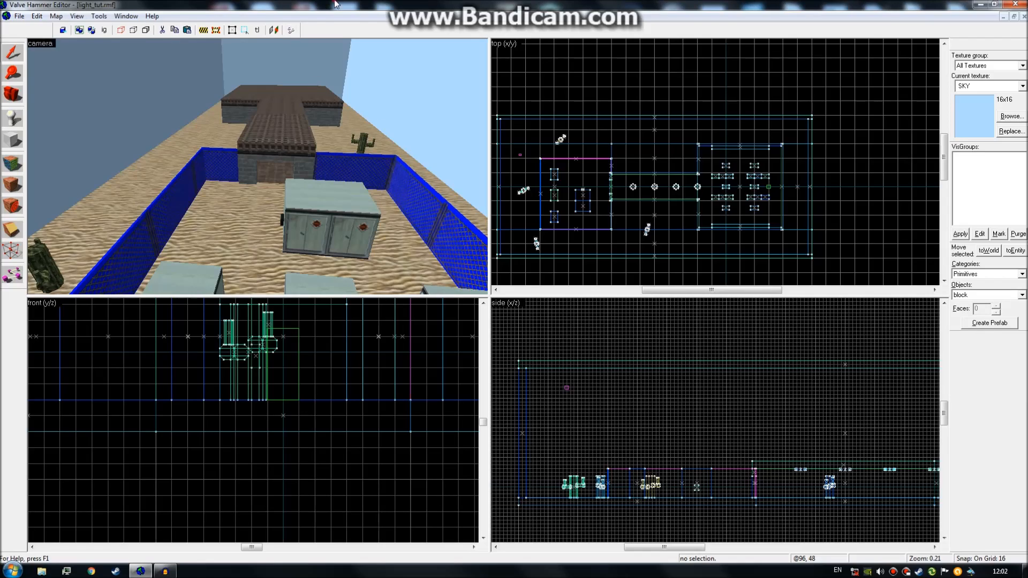
Select the solid fence section behind the three cabinets and examine it from inside and outside the yard
{"action": "key", "text": "z"}
{"action": "key", "text": "w"}
{"action": "key", "text": "a"}
{"action": "key", "text": "d"}
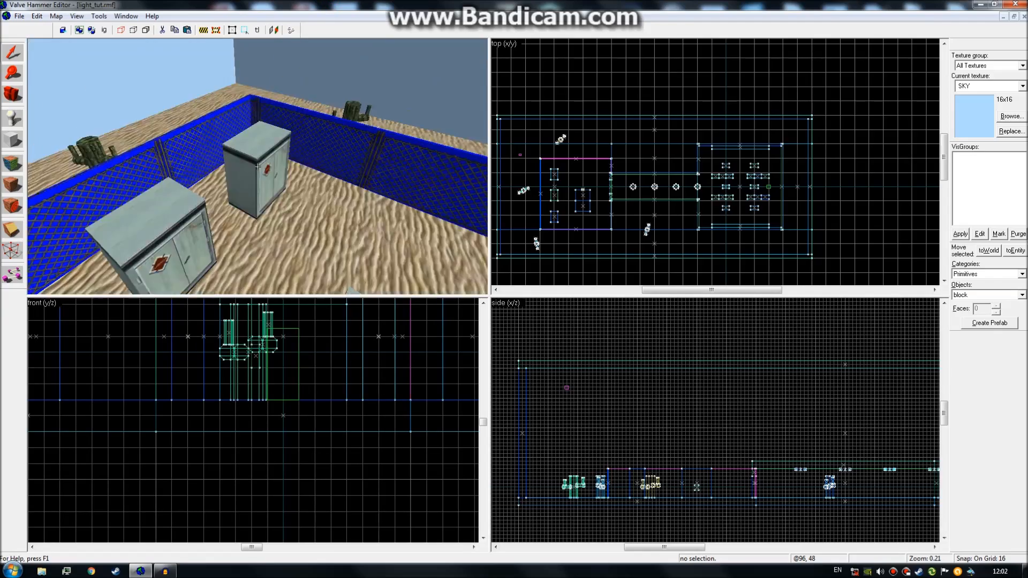
{"action": "left_click", "coordinate": [257, 167]}
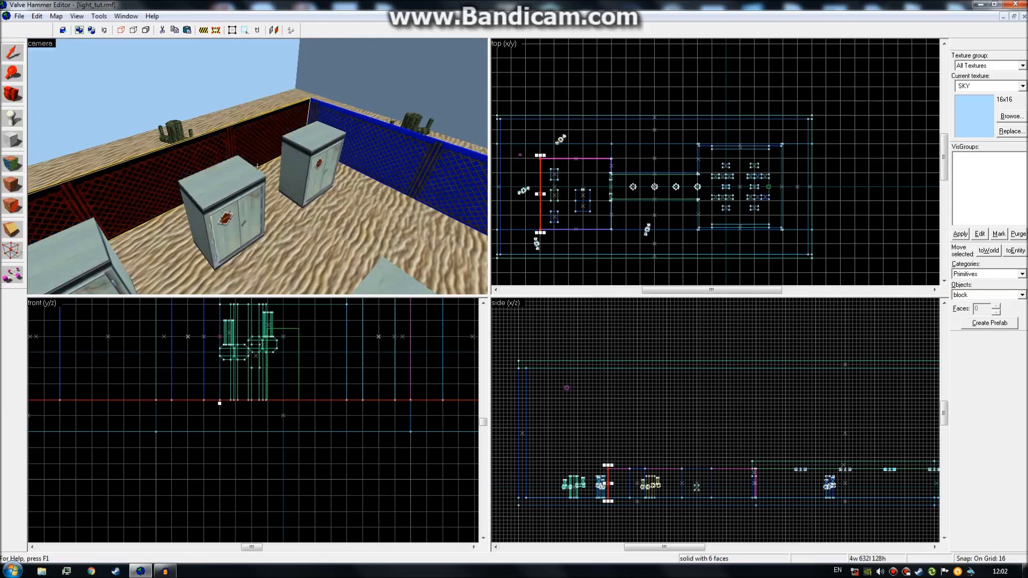
{"action": "key", "text": "w"}
{"action": "key", "text": "a"}
{"action": "key", "text": "z"}
{"action": "key", "text": "z"}
{"action": "key", "text": "w"}
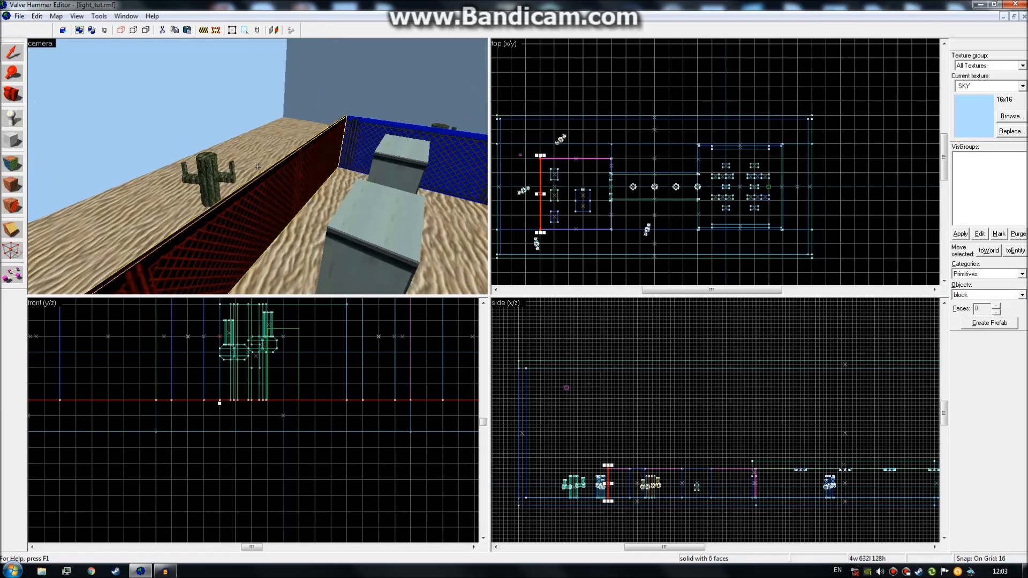
{"action": "key", "text": "w"}
{"action": "key", "text": "z"}
{"action": "key", "text": "z"}
{"action": "key", "text": "w"}
{"action": "key", "text": "s"}
{"action": "key", "text": "z"}
{"action": "key", "text": "z"}
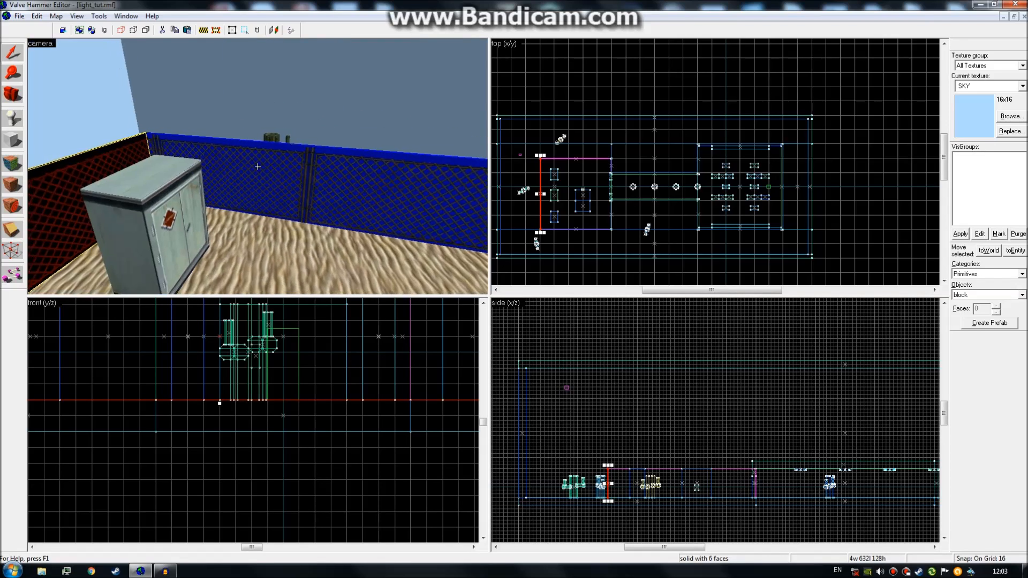
Select the adjoining func_wall fence section for comparison, and reselect the solid fence section behind the cabinets
{"action": "key", "text": "w"}
{"action": "left_click", "coordinate": [257, 167]}
{"action": "key", "text": "w"}
{"action": "key", "text": "w"}
{"action": "key", "text": "s"}
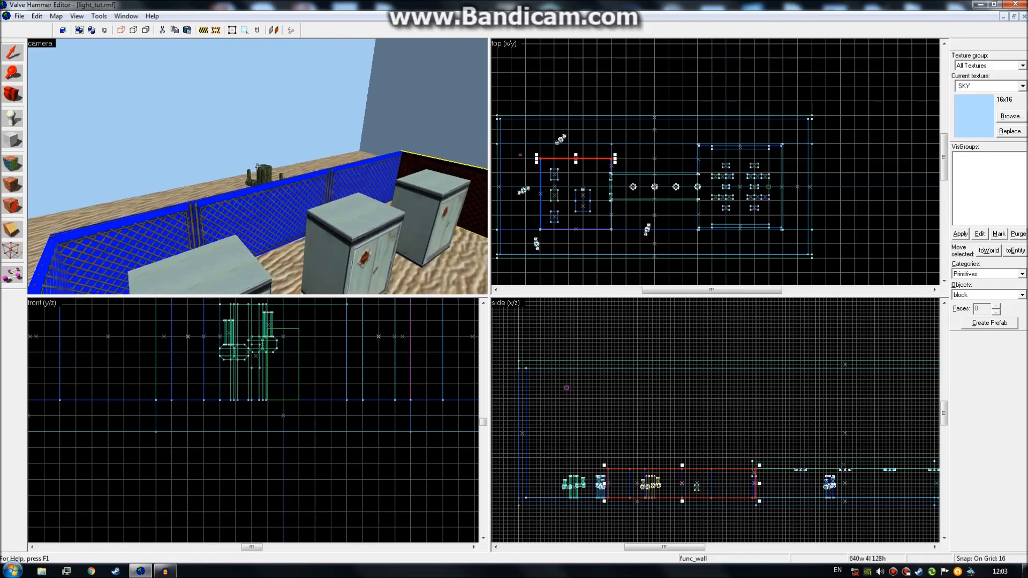
{"action": "key", "text": "w"}
{"action": "key", "text": "z"}
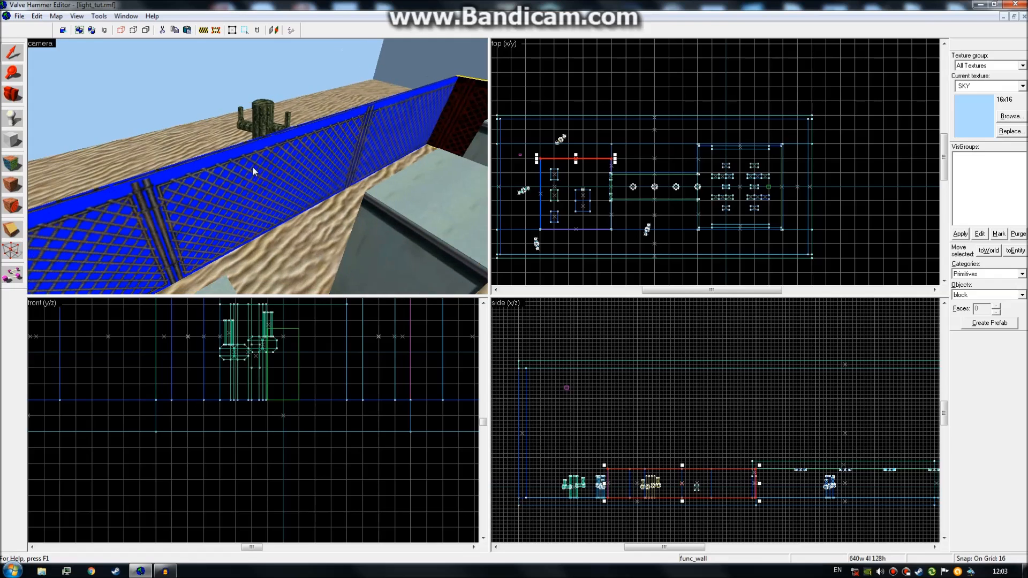
{"action": "left_click", "coordinate": [253, 166]}
{"action": "key", "text": "z"}
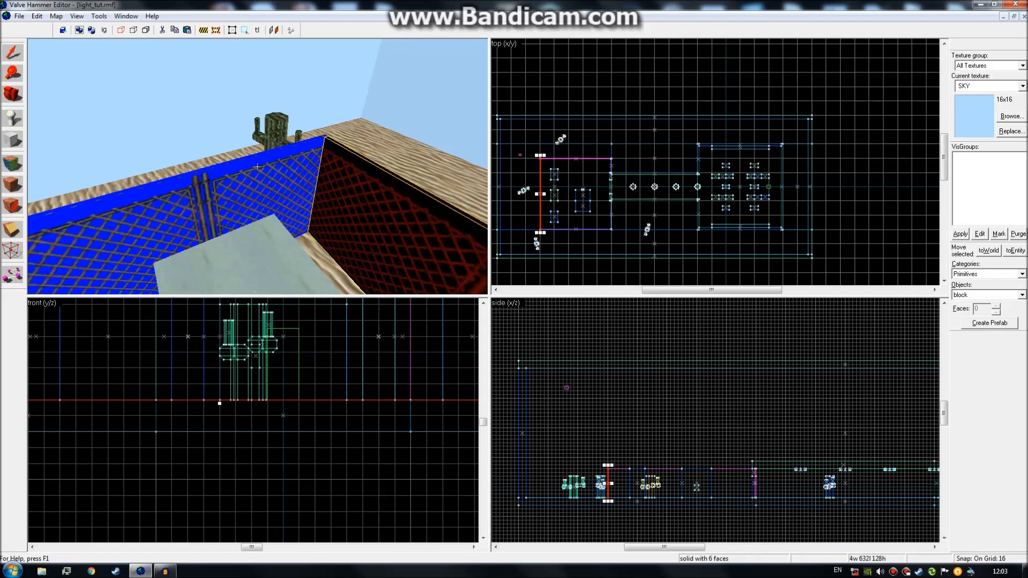
{"action": "key", "text": "z"}
Browse the textures filtered by "{" to review the transparent fence, grate and decal textures, and close the texture browser
{"action": "left_click", "coordinate": [1011, 116]}
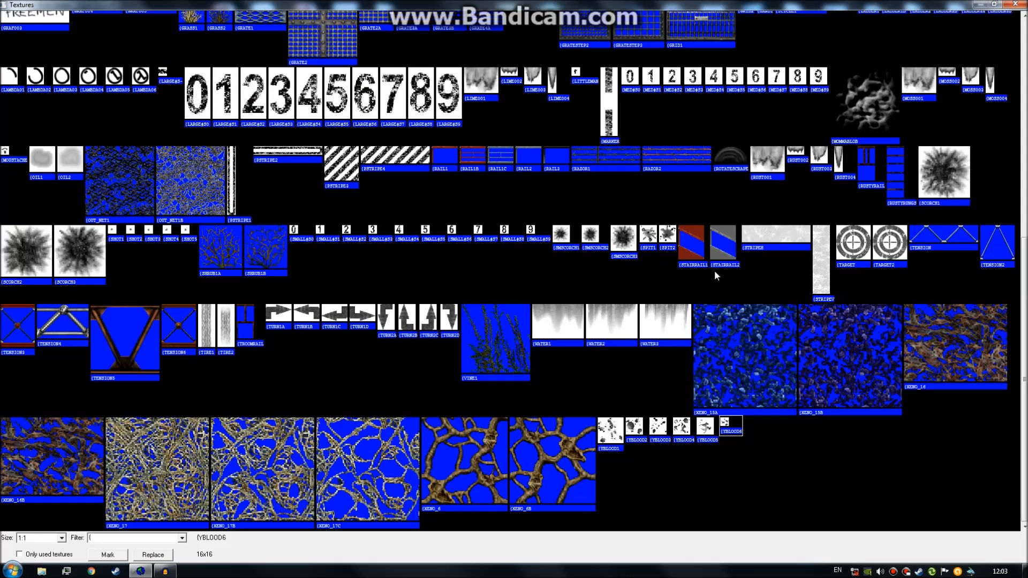
{"action": "scroll", "coordinate": [966, 311], "scroll_direction": "up", "scroll_amount": 6}
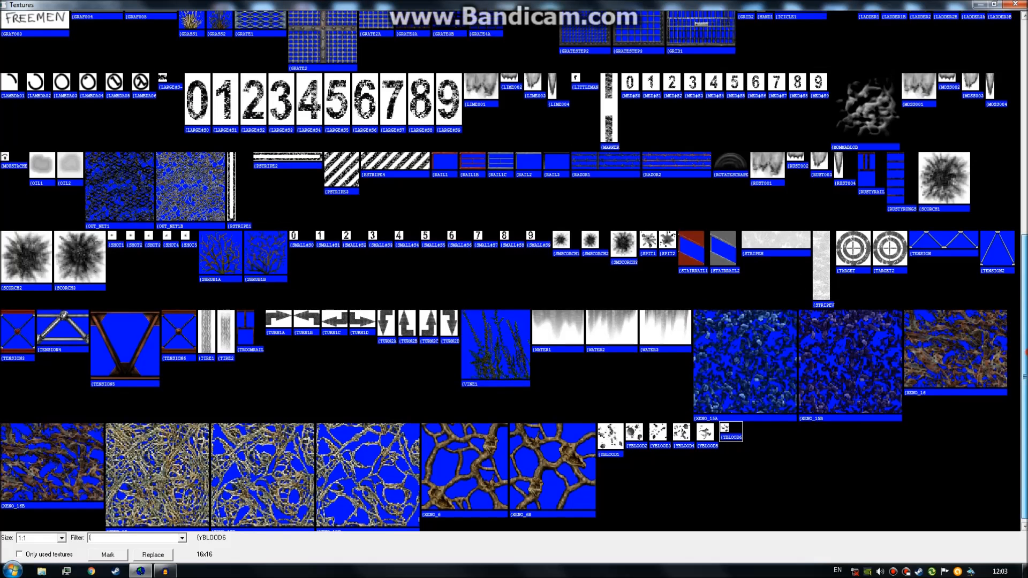
{"action": "scroll", "coordinate": [1001, 111], "scroll_direction": "up", "scroll_amount": 2}
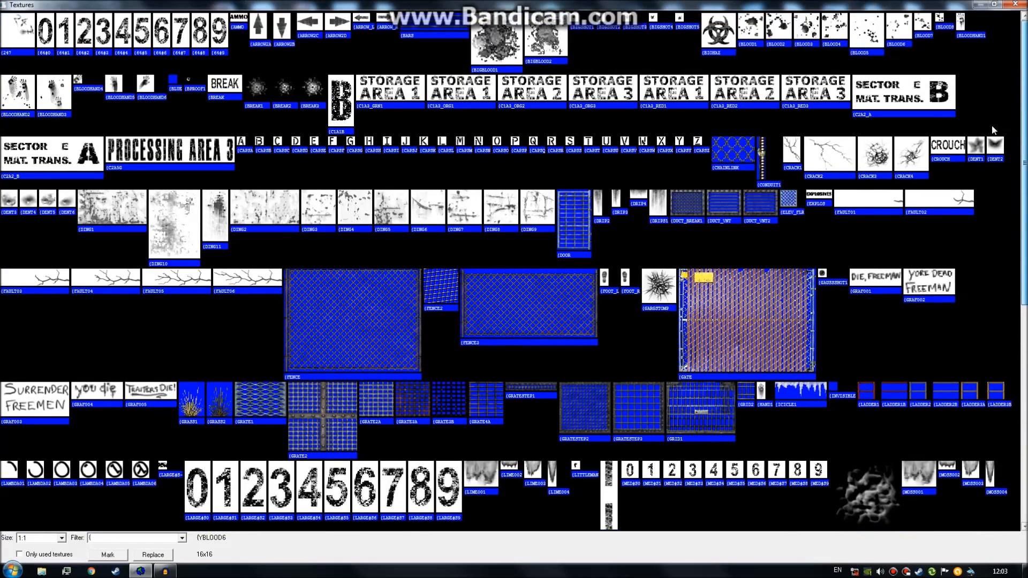
{"action": "scroll", "coordinate": [992, 150], "scroll_direction": "down", "scroll_amount": 6}
{"action": "scroll", "coordinate": [998, 307], "scroll_direction": "up", "scroll_amount": 5}
{"action": "scroll", "coordinate": [1004, 143], "scroll_direction": "up", "scroll_amount": 1}
{"action": "scroll", "coordinate": [1004, 107], "scroll_direction": "down", "scroll_amount": 5}
{"action": "scroll", "coordinate": [1007, 225], "scroll_direction": "up", "scroll_amount": 2}
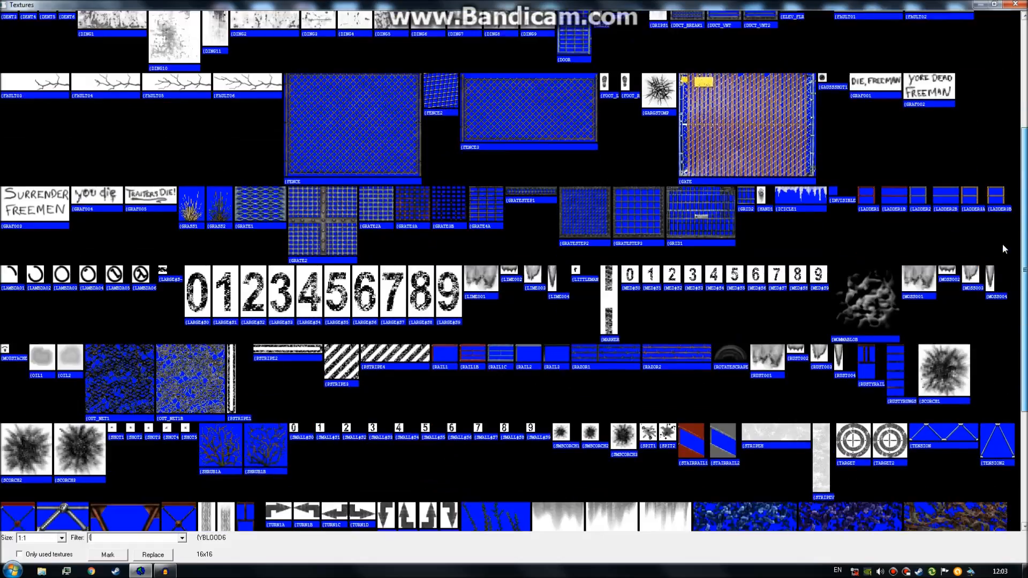
{"action": "scroll", "coordinate": [1003, 243], "scroll_direction": "up", "scroll_amount": 1}
{"action": "left_click_drag", "start_coordinate": [1024, 250], "coordinate": [1024, 383]}
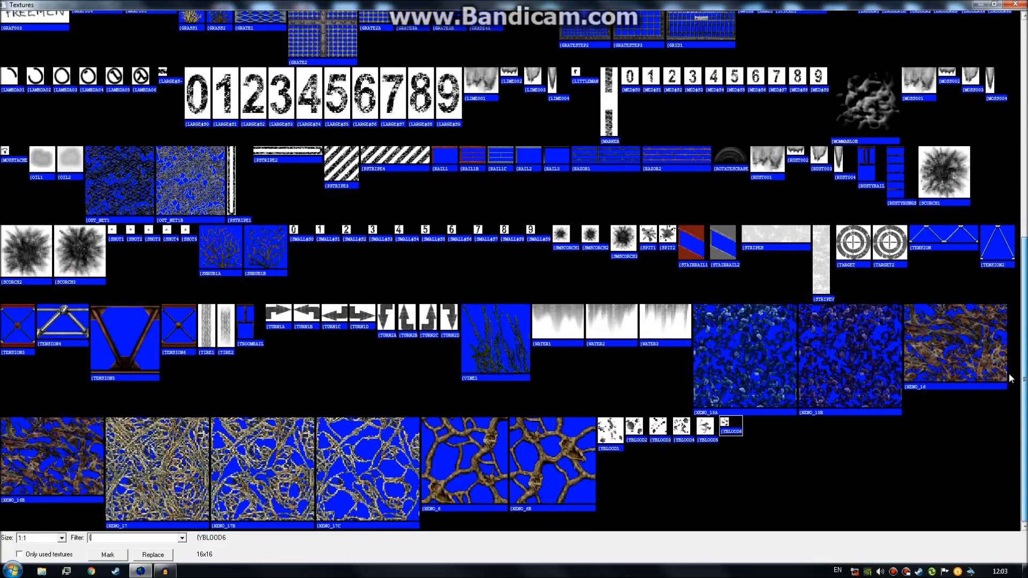
{"action": "scroll", "coordinate": [996, 343], "scroll_direction": "up", "scroll_amount": 5}
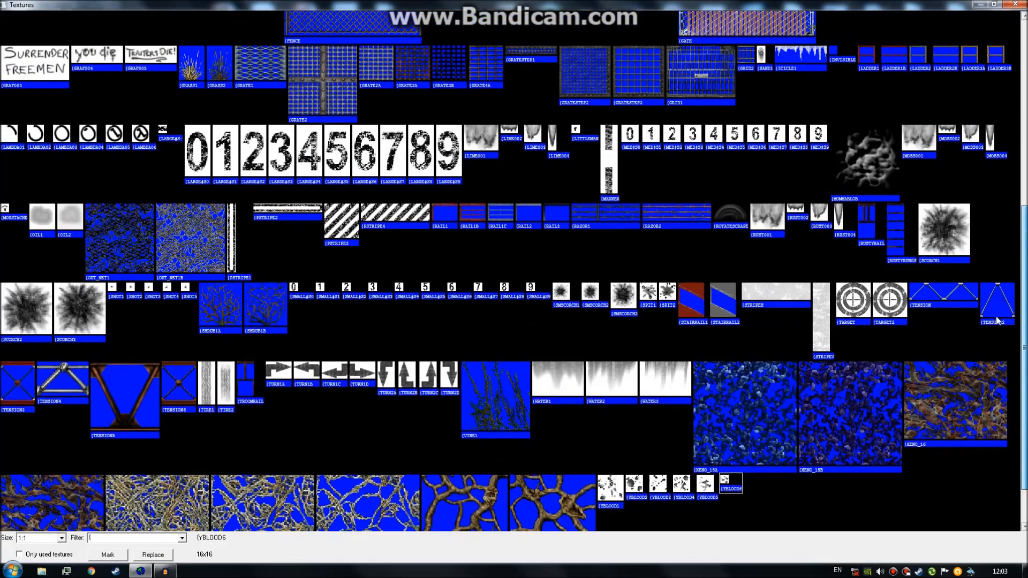
{"action": "scroll", "coordinate": [959, 281], "scroll_direction": "up", "scroll_amount": 3}
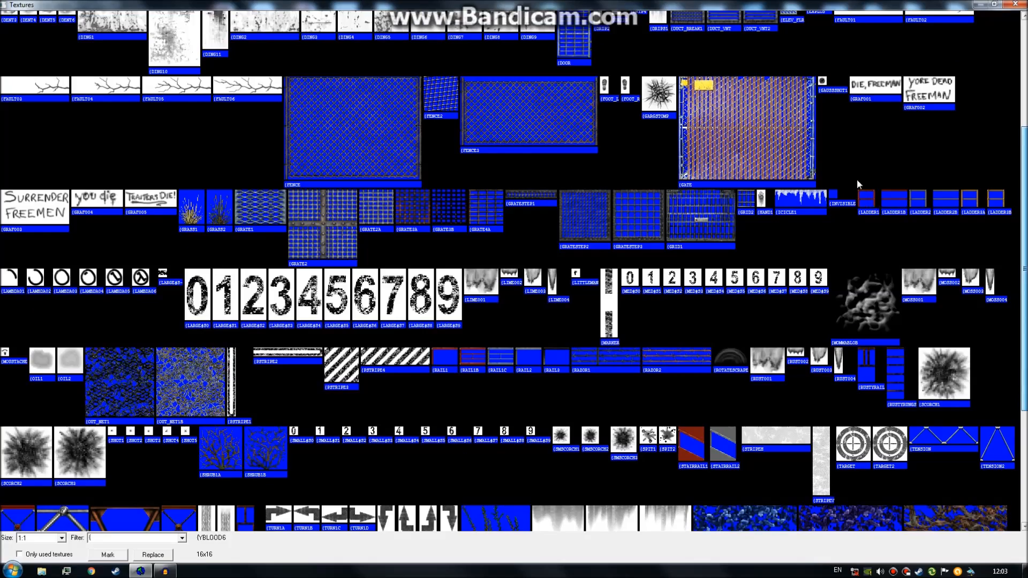
{"action": "scroll", "coordinate": [863, 192], "scroll_direction": "up", "scroll_amount": 7}
{"action": "left_click_drag", "start_coordinate": [1025, 87], "coordinate": [963, 79]}
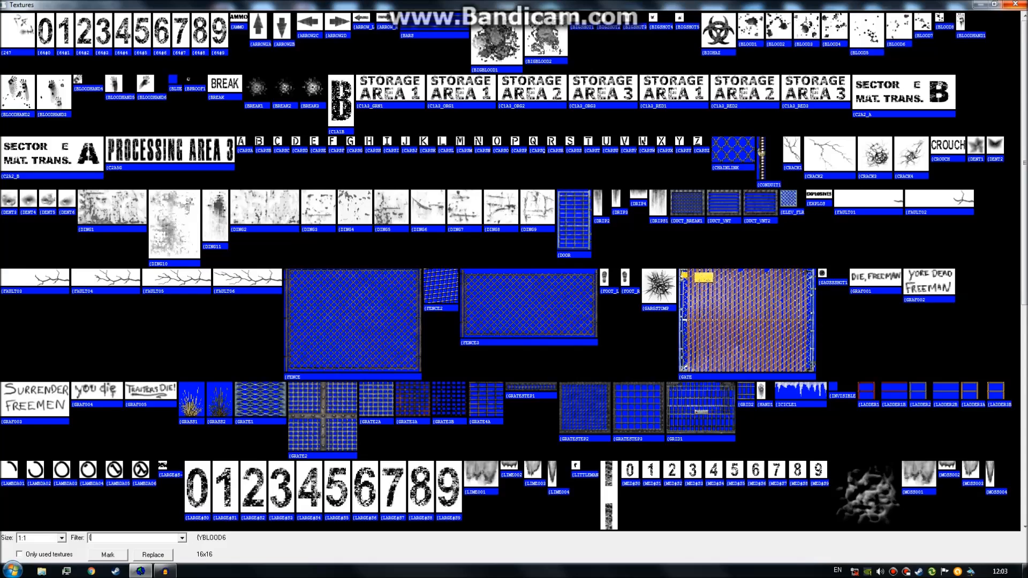
{"action": "left_click", "coordinate": [1016, 4]}
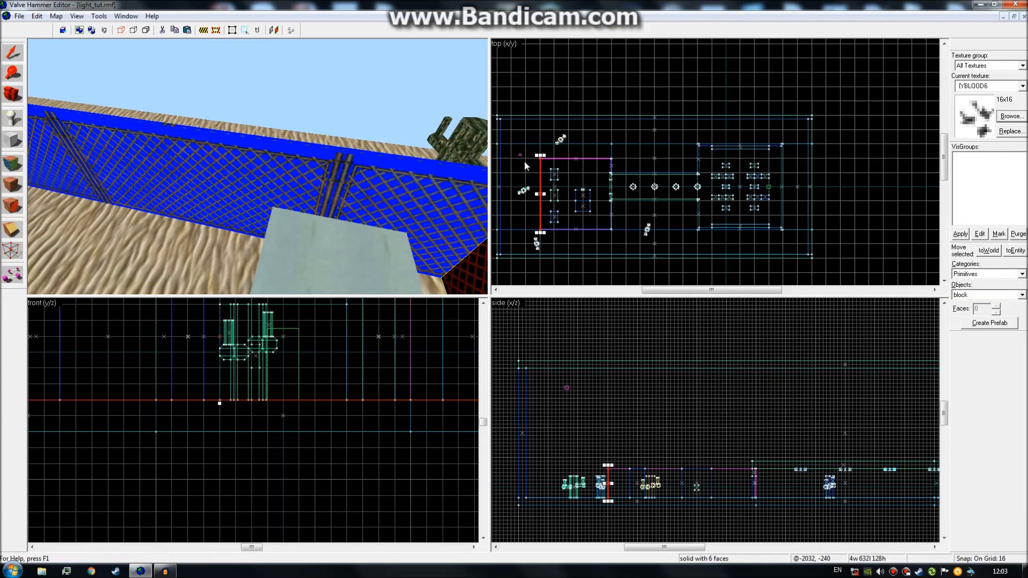
Select only the solid fence section behind the three cabinets and tie it to an entity
{"action": "left_click", "coordinate": [572, 327]}
{"action": "key", "text": "z"}
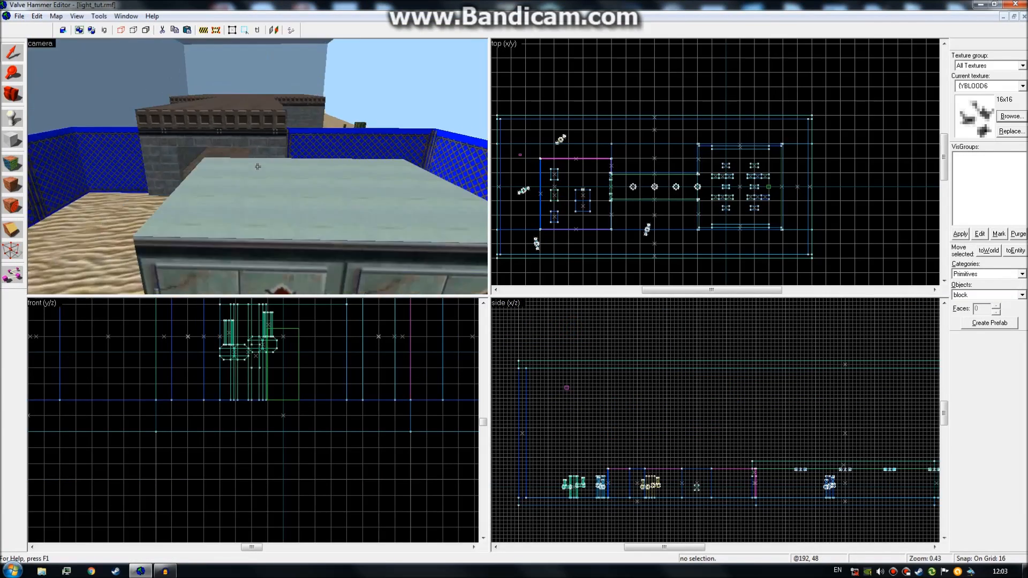
{"action": "key", "text": "w"}
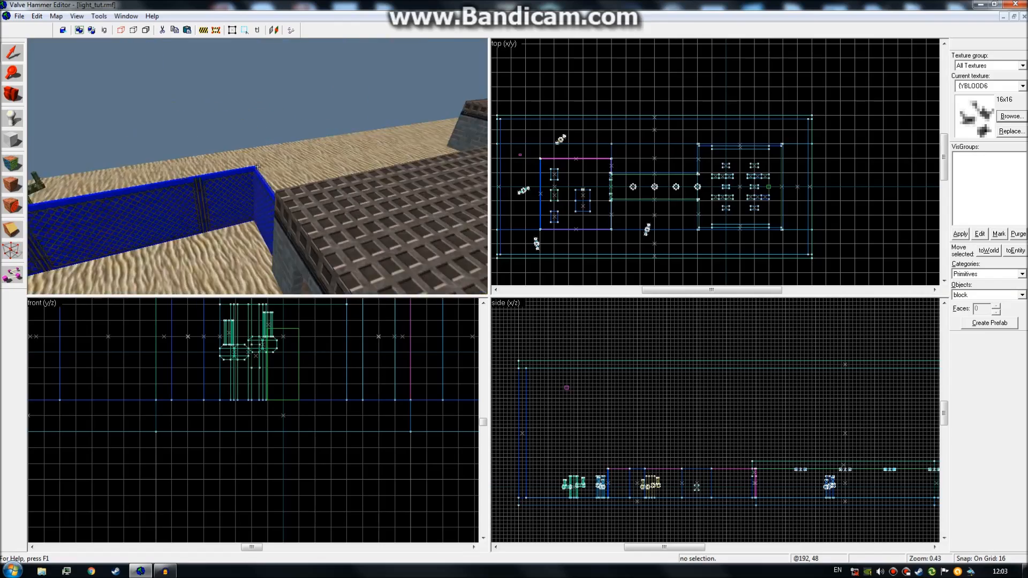
{"action": "key", "text": "w"}
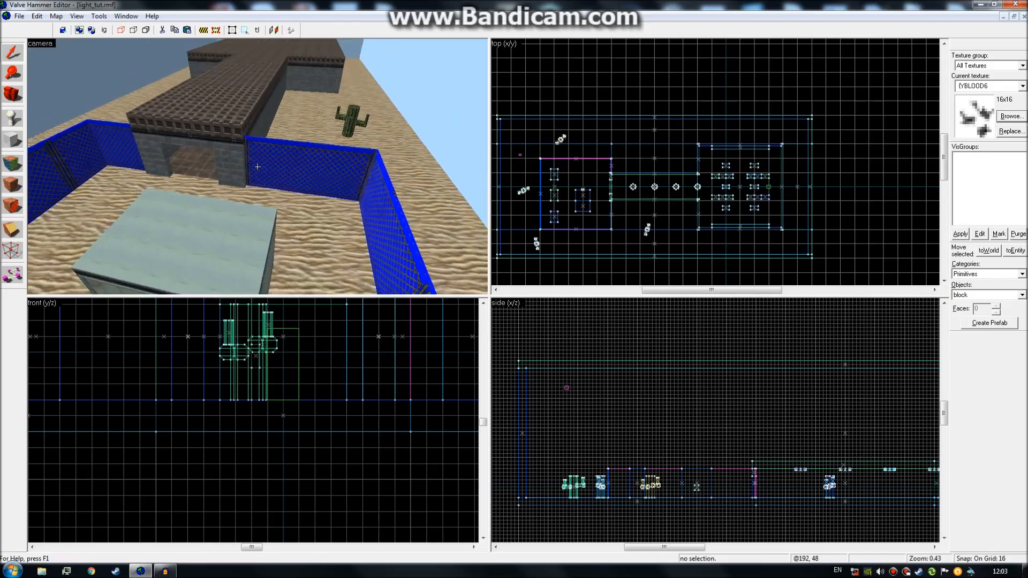
{"action": "left_click", "coordinate": [257, 167]}
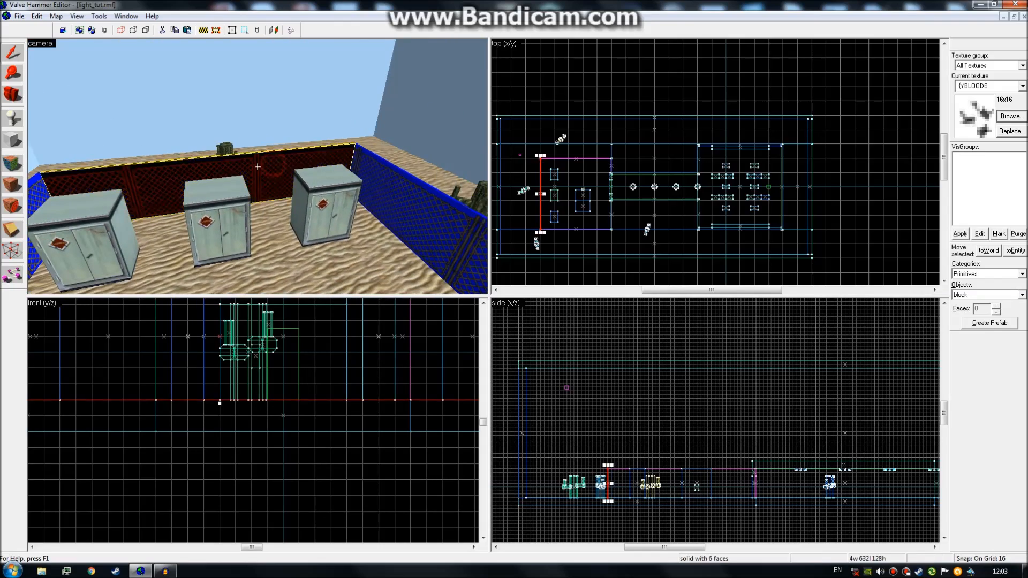
{"action": "key", "text": "w"}
{"action": "key", "text": "s"}
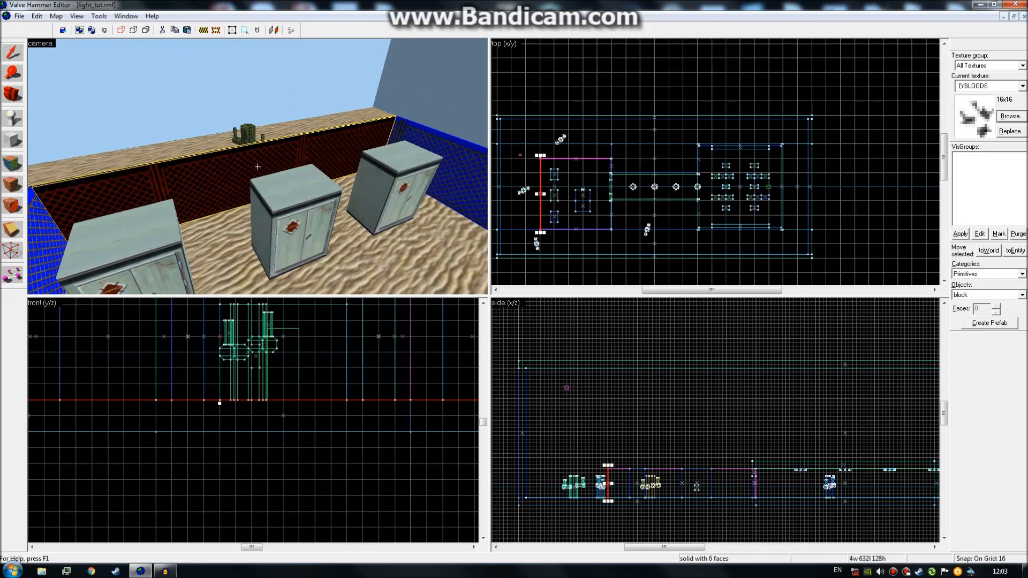
{"action": "key", "text": "z"}
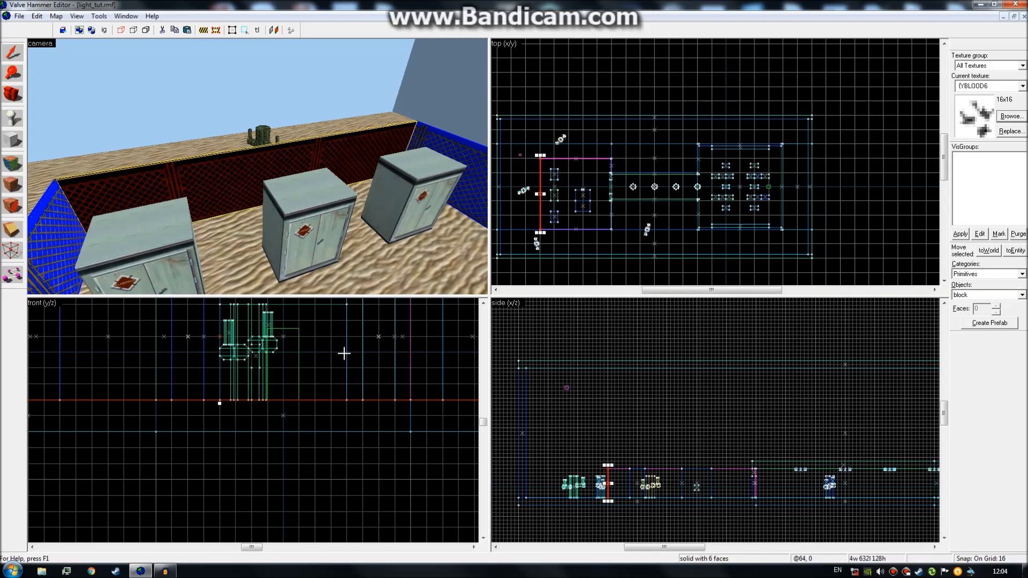
{"action": "right_click", "coordinate": [344, 354]}
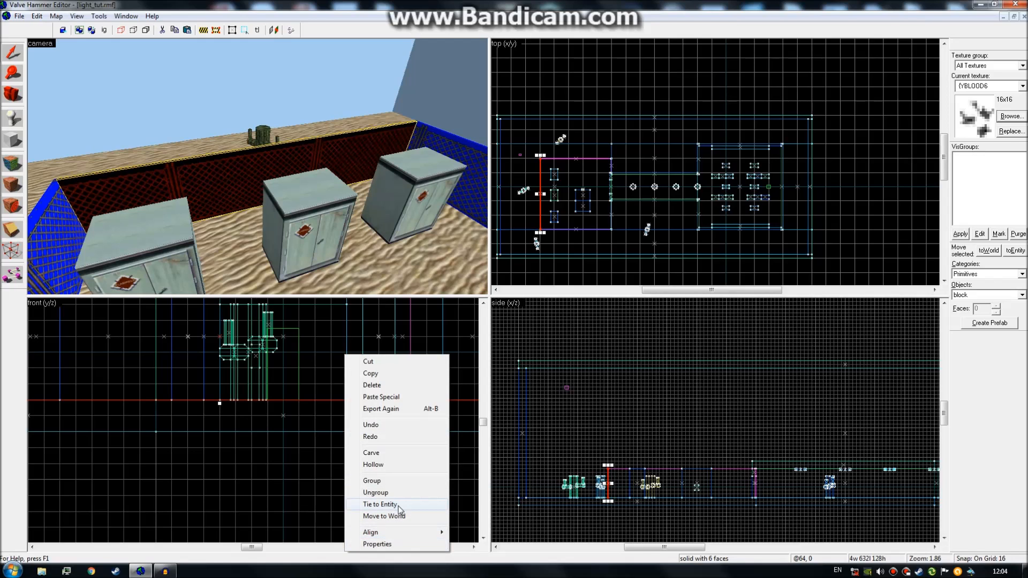
{"action": "left_click", "coordinate": [399, 505]}
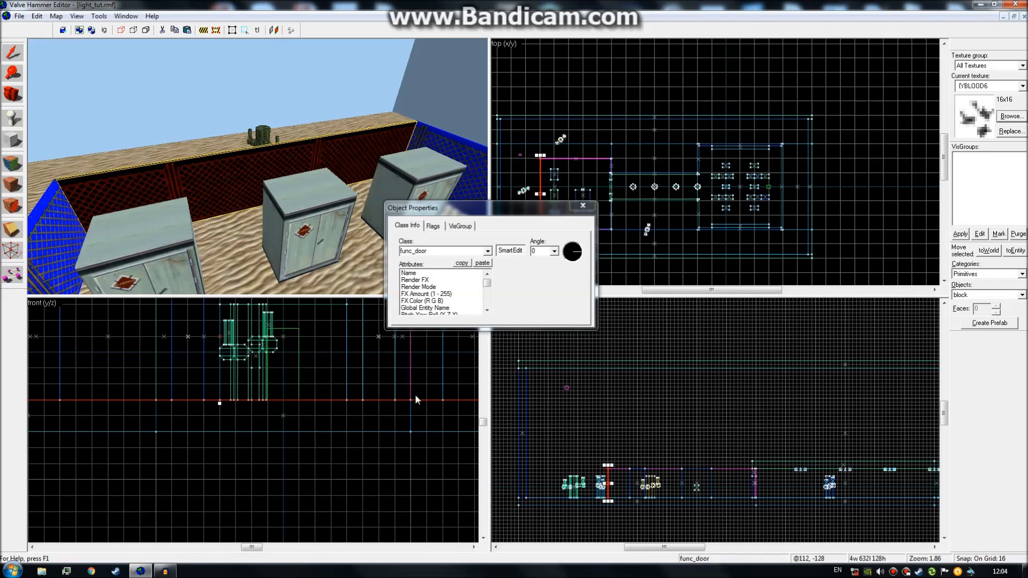
Set the fence entity's class to func_wall
{"action": "left_click", "coordinate": [488, 251]}
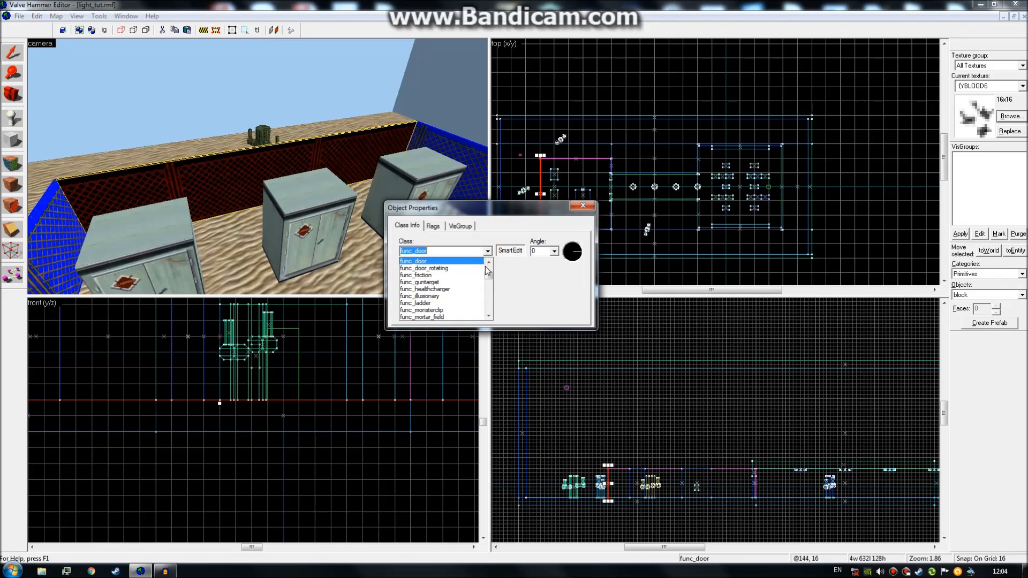
{"action": "left_click_drag", "start_coordinate": [488, 267], "coordinate": [489, 296]}
{"action": "left_click", "coordinate": [459, 277]}
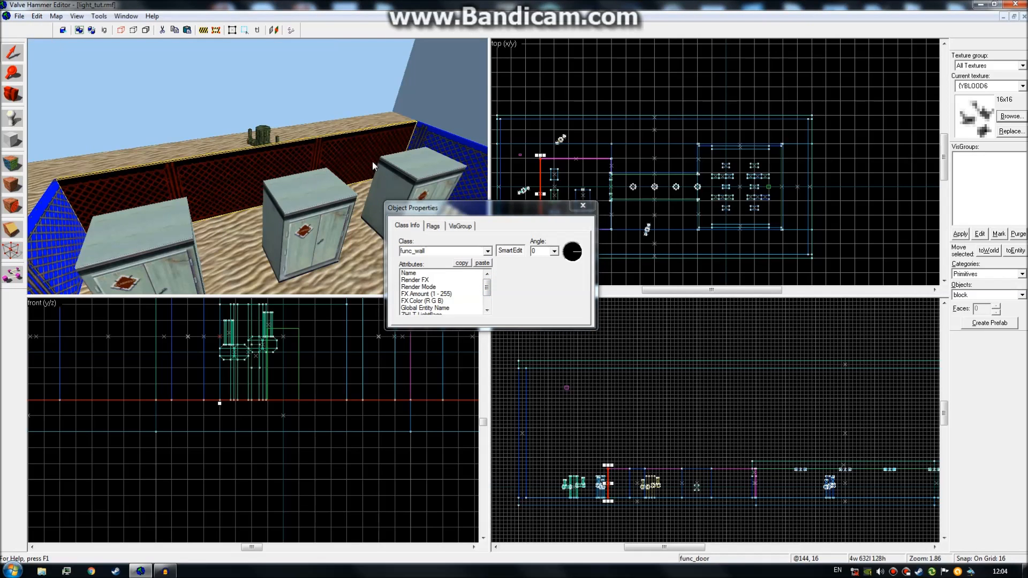
{"action": "left_click", "coordinate": [487, 251]}
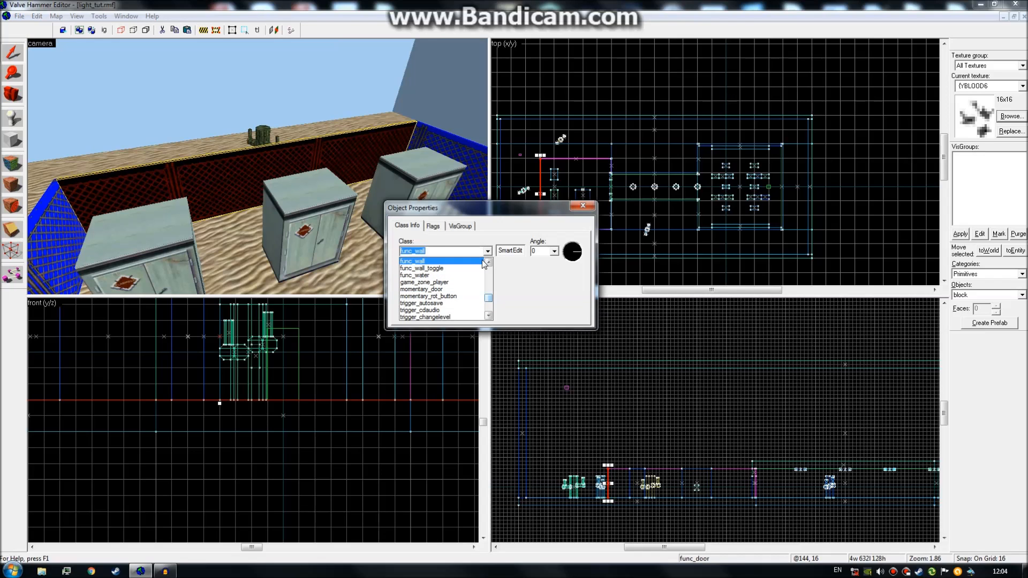
{"action": "left_click", "coordinate": [482, 260]}
{"action": "left_click", "coordinate": [472, 274]}
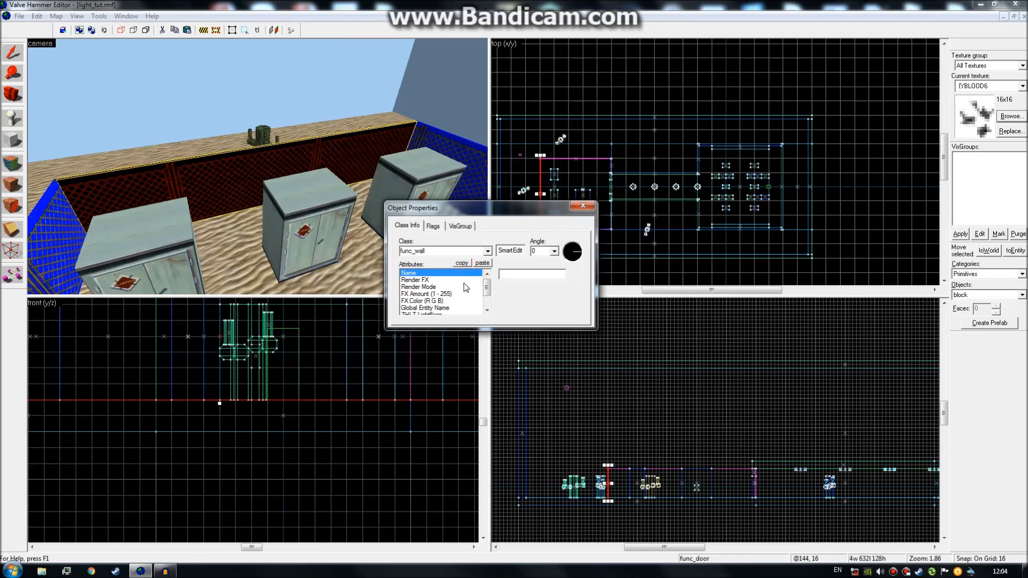
Set the func_wall's Render Mode to Solid and FX Amount to 255, close its properties and clear the selection
{"action": "left_click", "coordinate": [458, 287]}
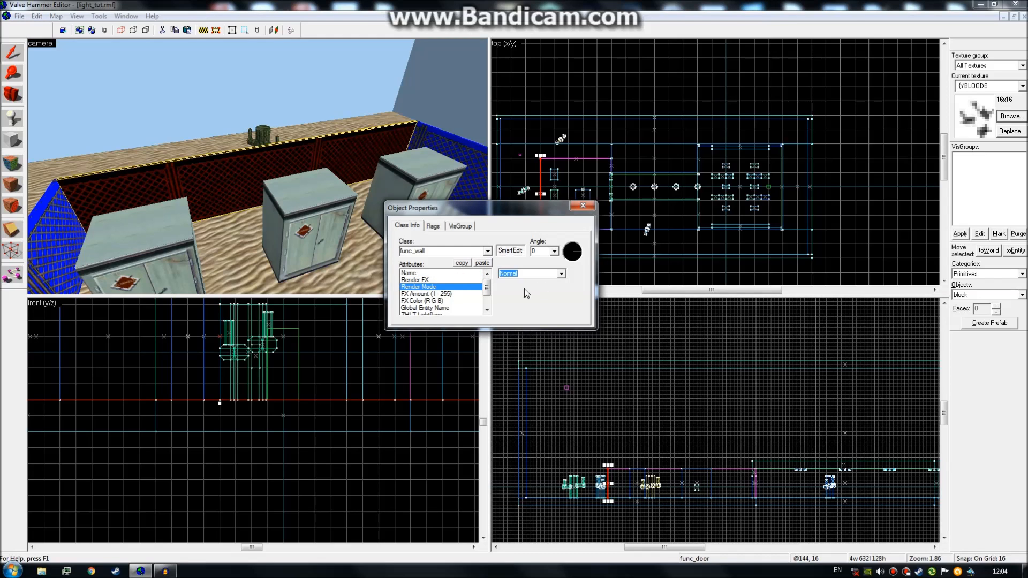
{"action": "left_click", "coordinate": [562, 273]}
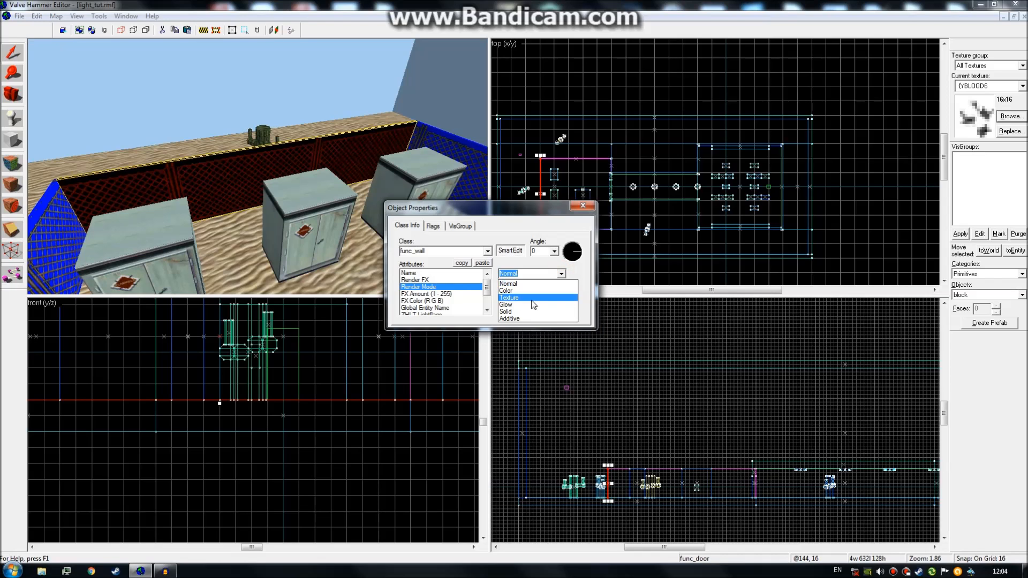
{"action": "left_click", "coordinate": [525, 313]}
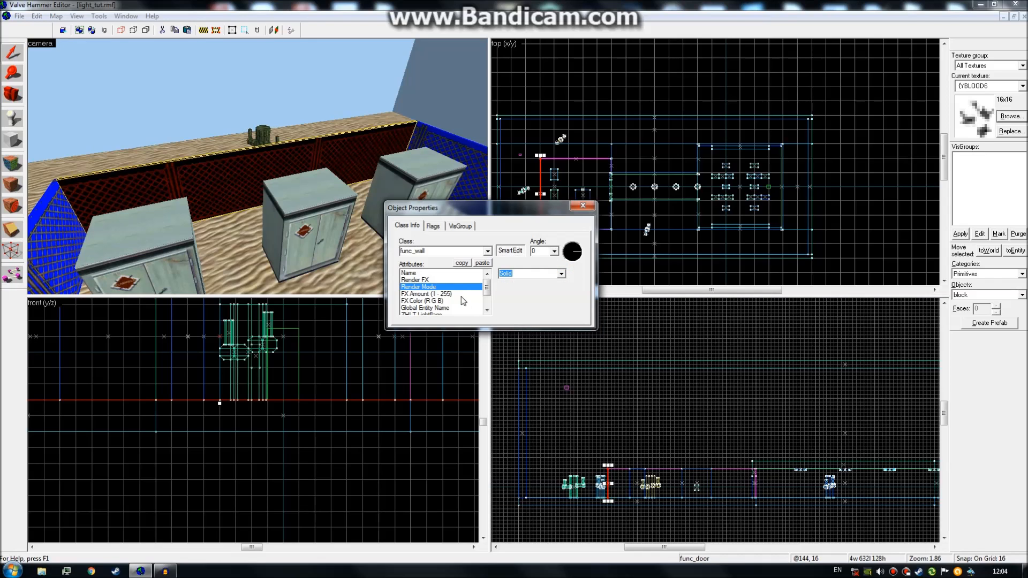
{"action": "left_click", "coordinate": [459, 294]}
{"action": "left_click_drag", "start_coordinate": [547, 272], "coordinate": [455, 289]}
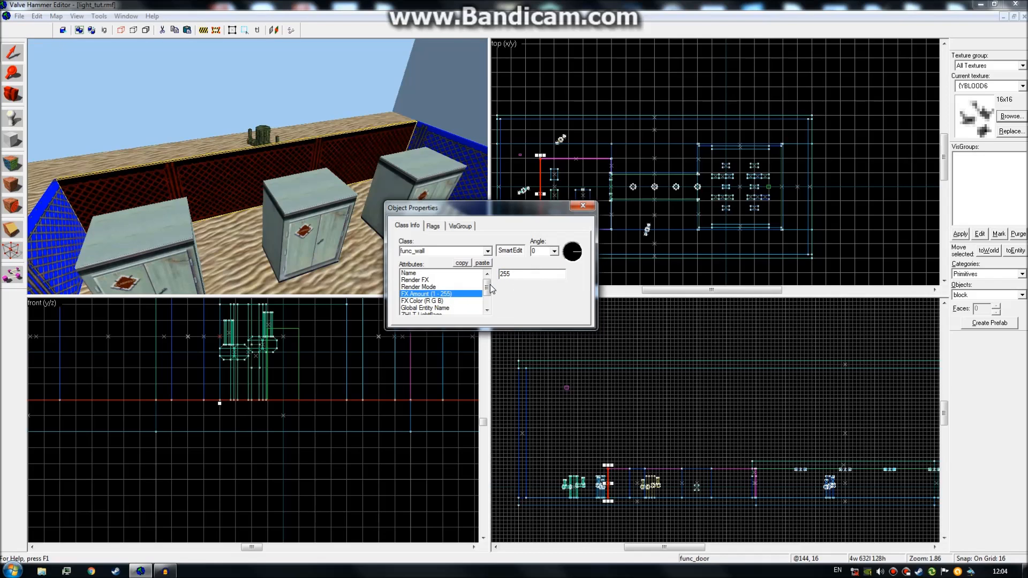
{"action": "scroll", "coordinate": [488, 307], "scroll_direction": "down", "scroll_amount": 1}
{"action": "scroll", "coordinate": [488, 308], "scroll_direction": "up", "scroll_amount": 1}
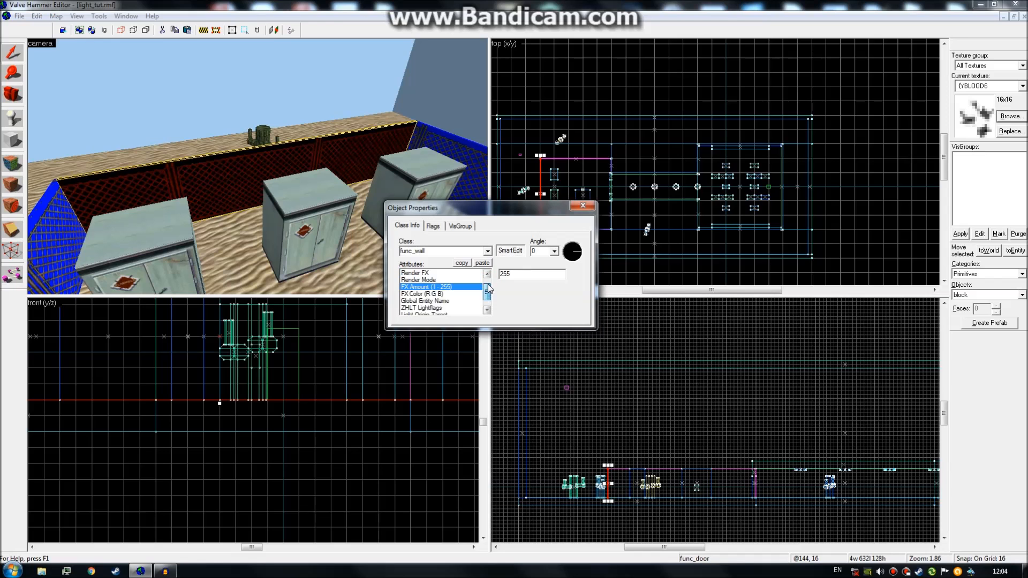
{"action": "left_click", "coordinate": [591, 209]}
{"action": "left_click", "coordinate": [872, 232]}
Examine the transparent func_wall fences, the cabinets and the brick building from several sides of the yard and from indoors
{"action": "key", "text": "z"}
{"action": "key", "text": "w"}
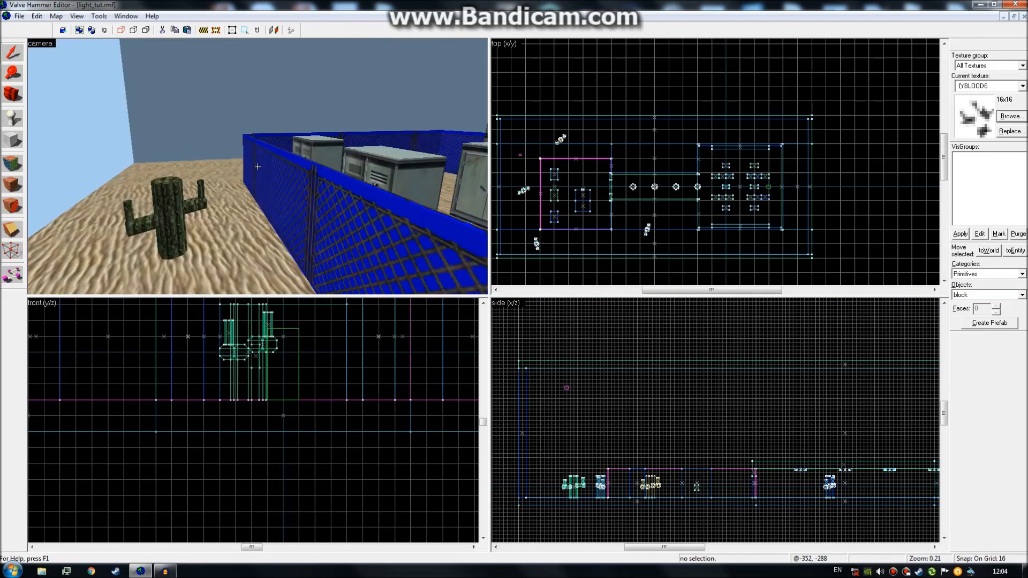
{"action": "key", "text": "s"}
{"action": "key", "text": "w"}
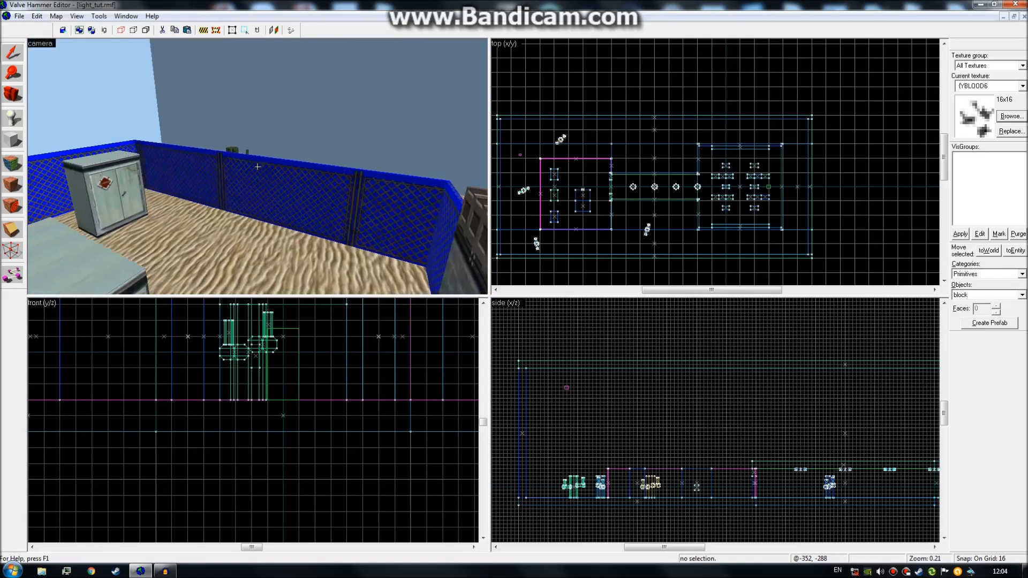
{"action": "key", "text": "w"}
{"action": "key", "text": "w"}
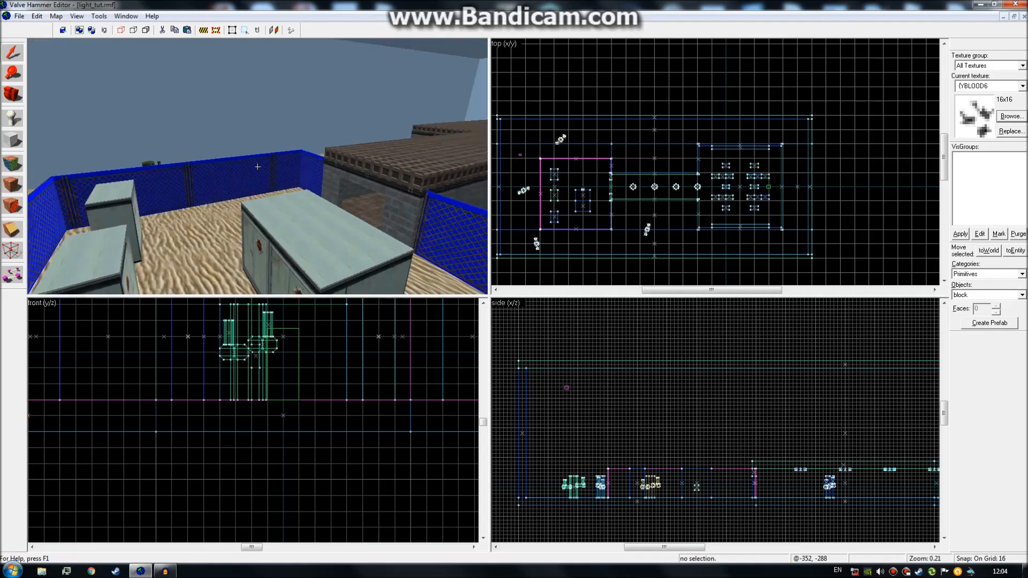
{"action": "key", "text": "w"}
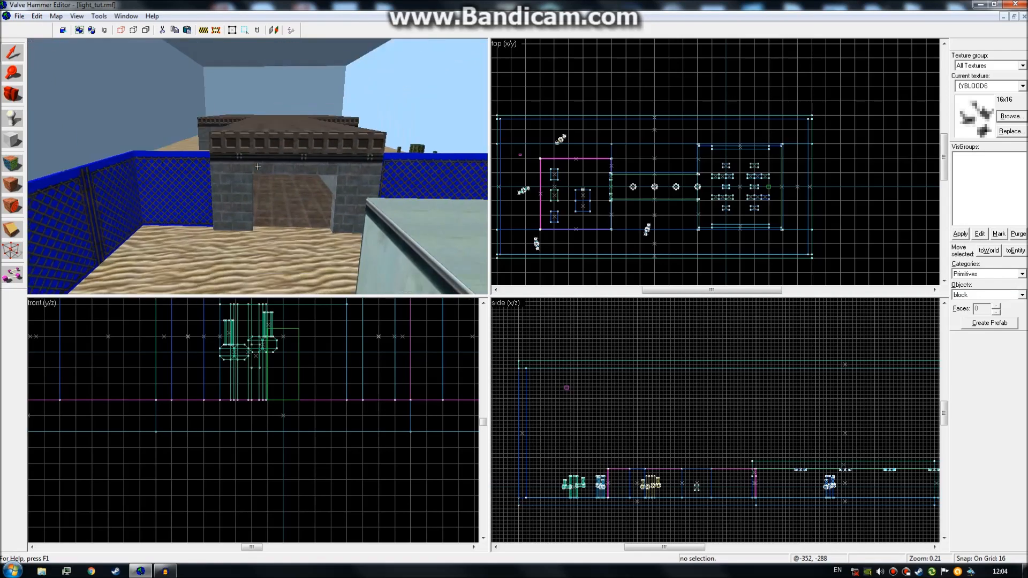
{"action": "key", "text": "w"}
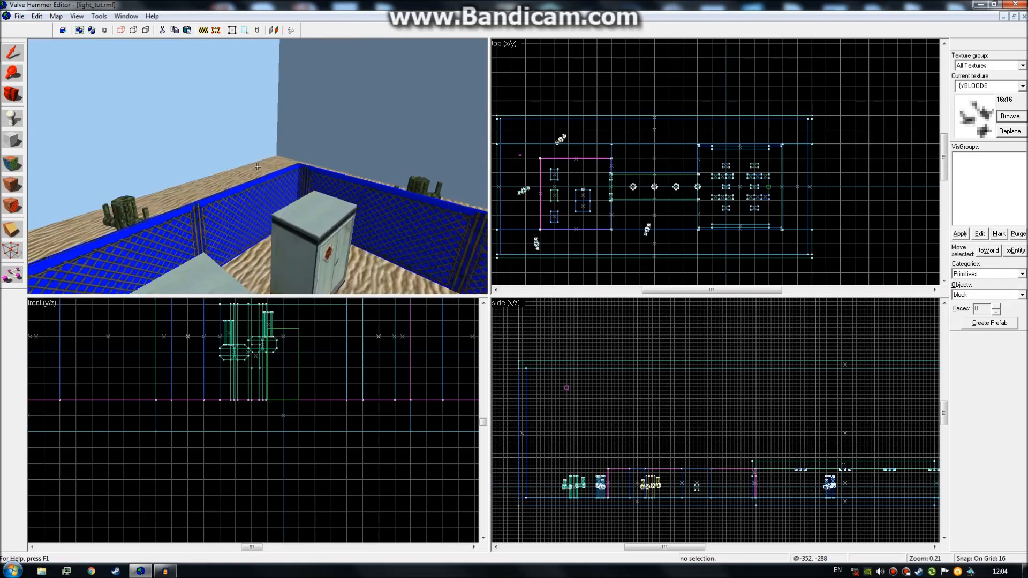
{"action": "key", "text": "w"}
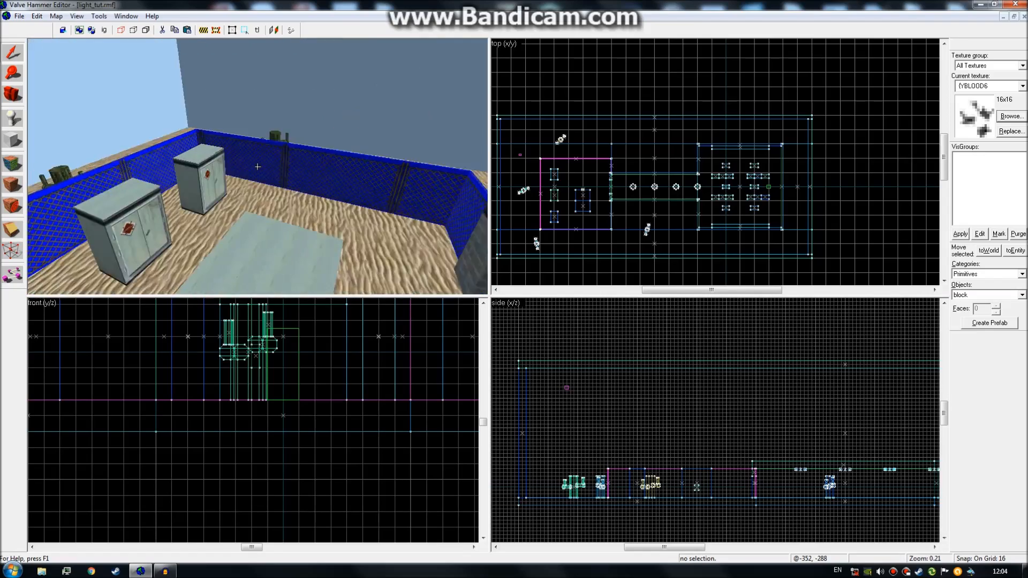
{"action": "key", "text": "w"}
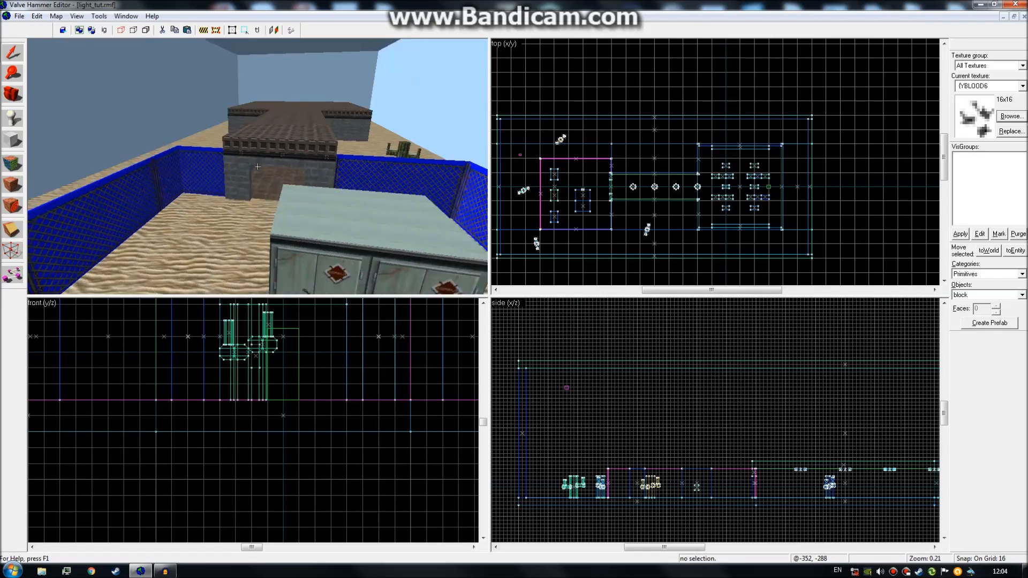
{"action": "key", "text": "a"}
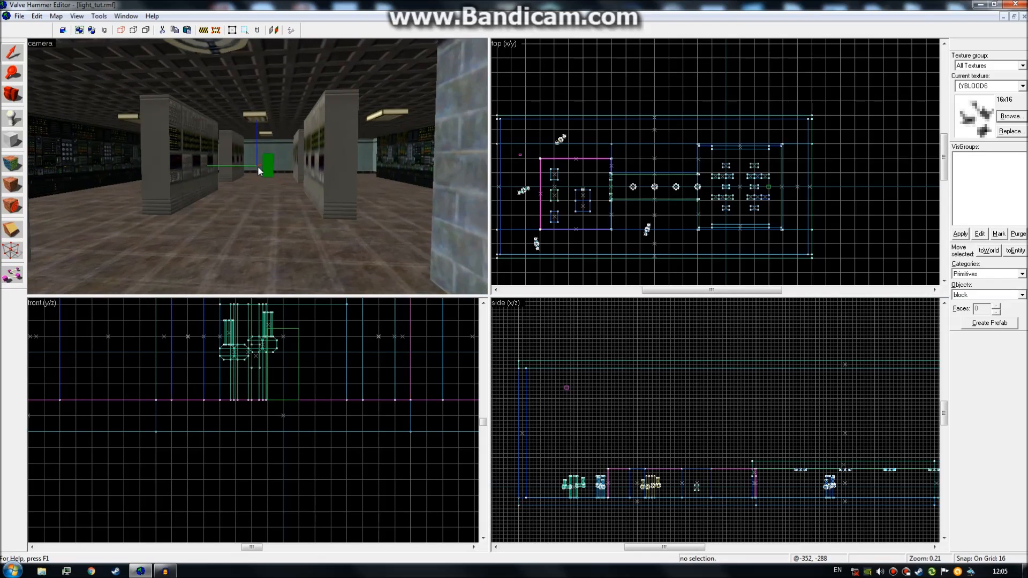
Save the light_tut.rmf map
{"action": "left_click", "coordinate": [20, 16]}
{"action": "left_click", "coordinate": [37, 64]}
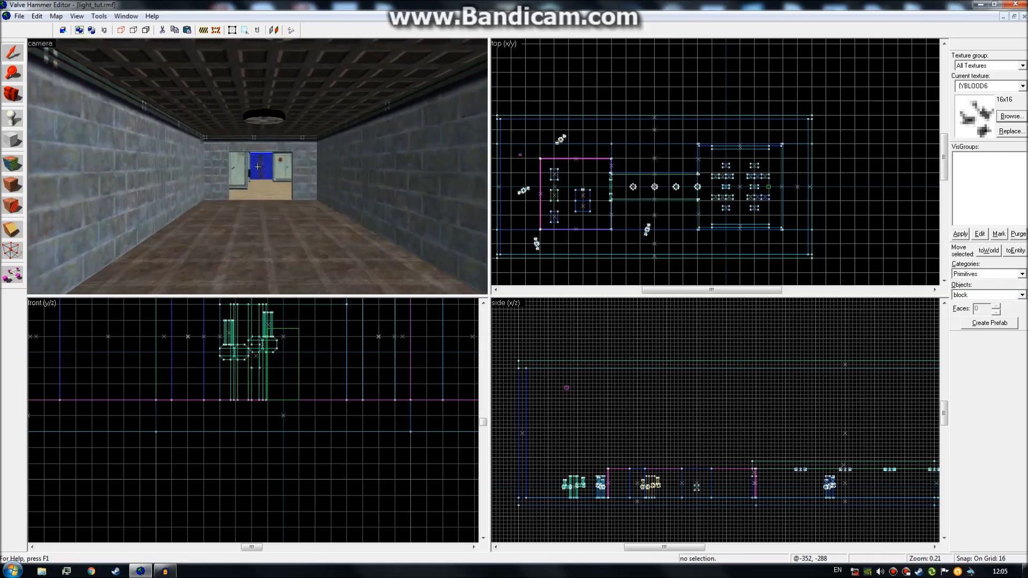
Examine the small two-button switch on the side of the large cabinet in the yard, selecting it briefly to check which solid it is
{"action": "key", "text": "w"}
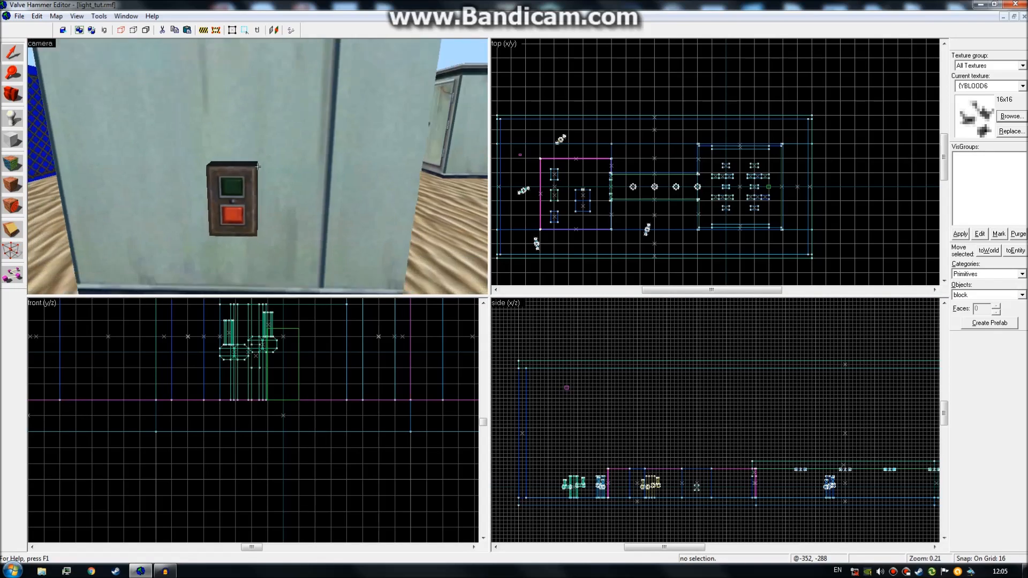
{"action": "key", "text": "s"}
{"action": "key", "text": "a"}
{"action": "key", "text": "s"}
{"action": "left_click", "coordinate": [258, 167]}
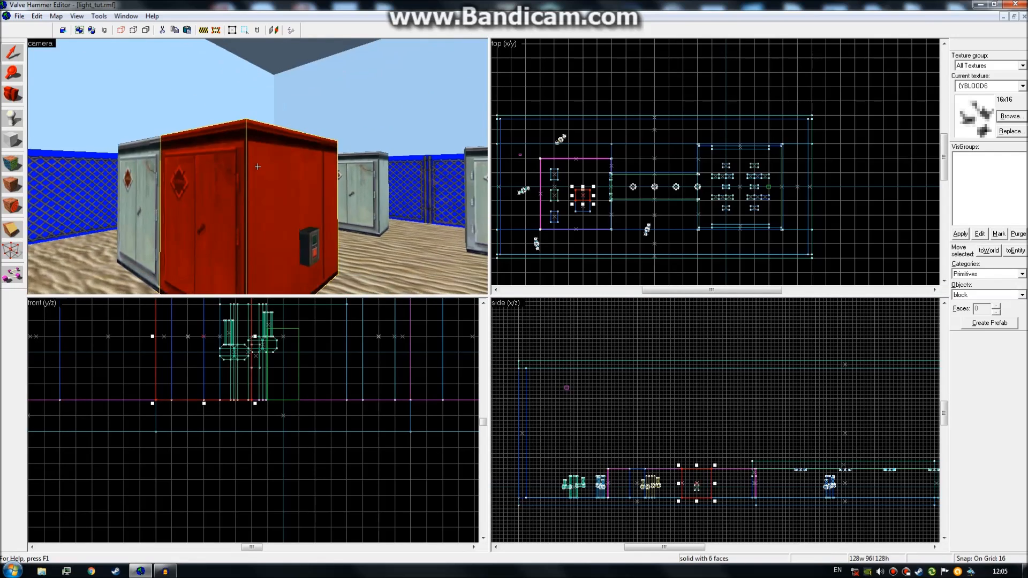
{"action": "key", "text": "s"}
{"action": "key", "text": "w"}
{"action": "key", "text": "w"}
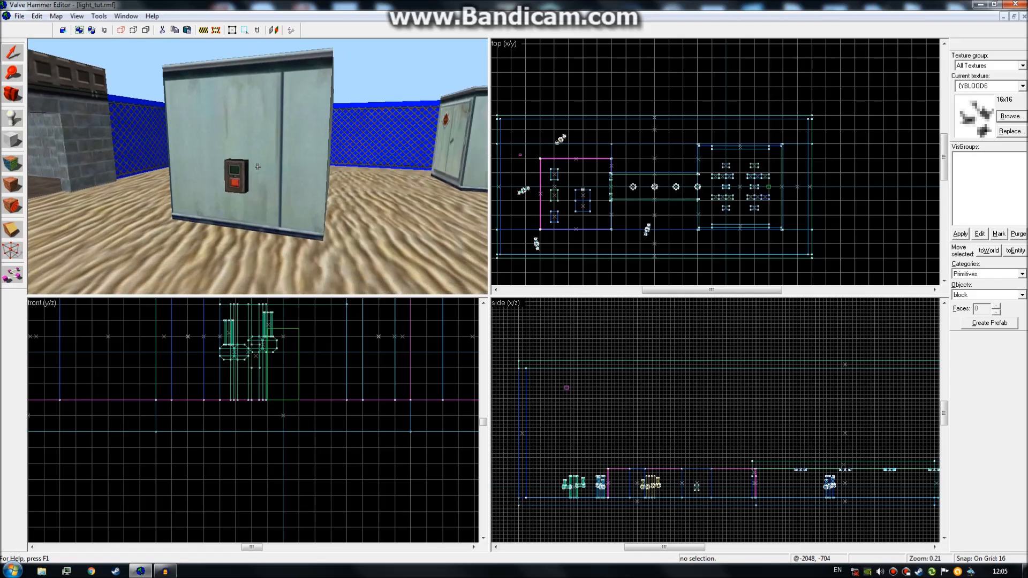
{"action": "key", "text": "w"}
{"action": "key", "text": "s"}
{"action": "key", "text": "z"}
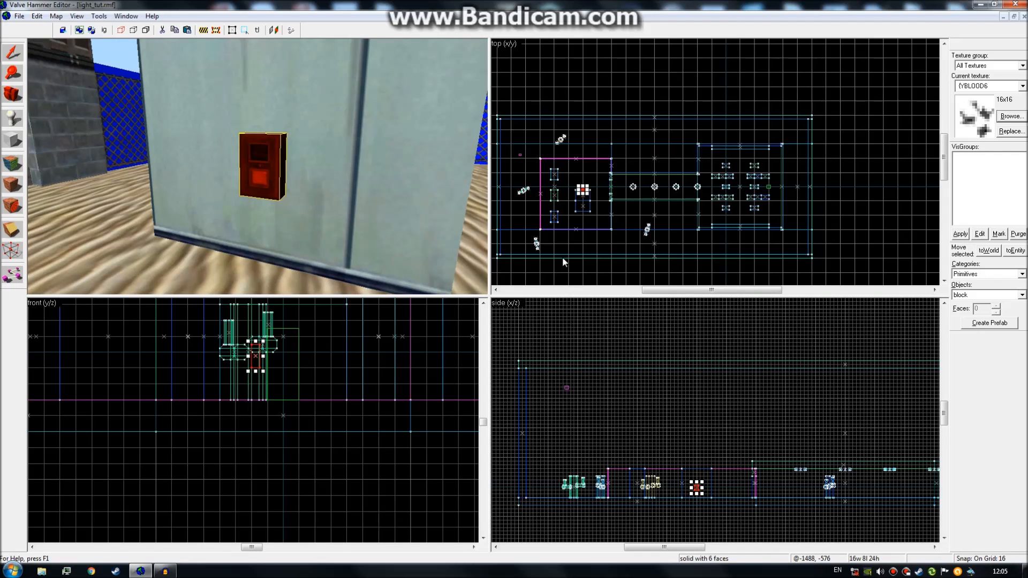
{"action": "key", "text": "z"}
Look through the hallway and the computer room at the existing ceiling lamps
{"action": "key", "text": "w"}
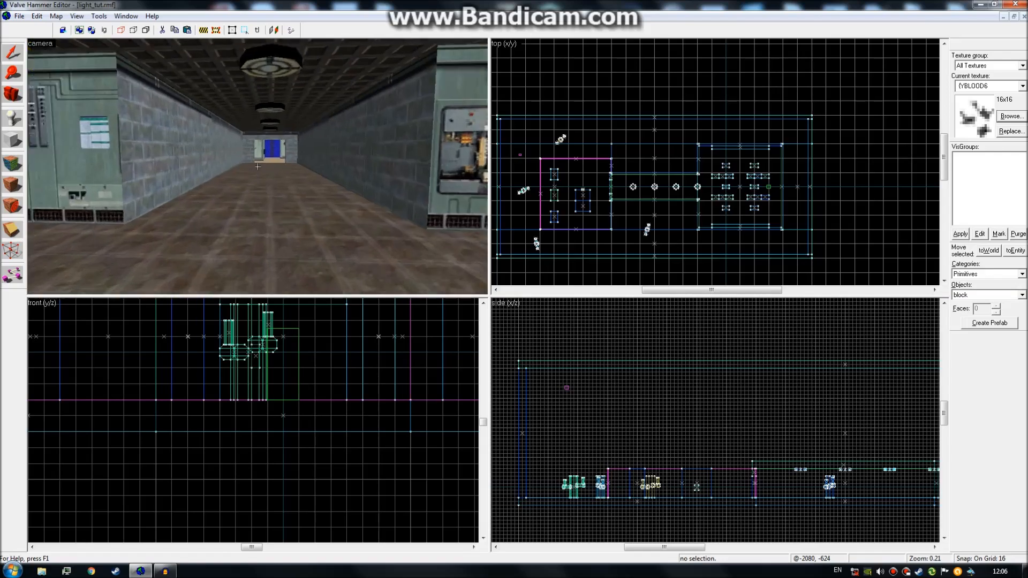
{"action": "key", "text": "w"}
{"action": "key", "text": "w"}
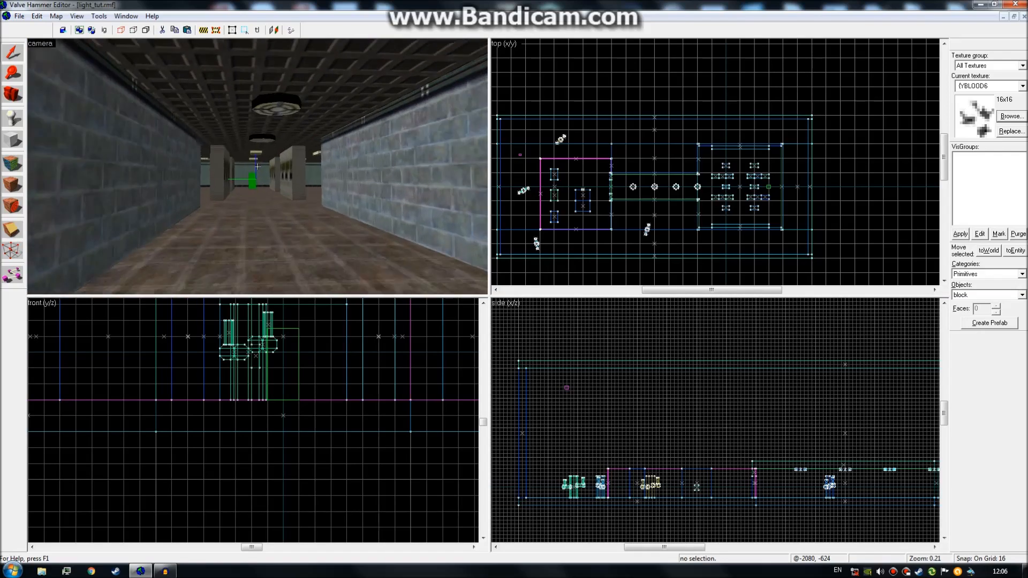
{"action": "key", "text": "z"}
{"action": "key", "text": "w"}
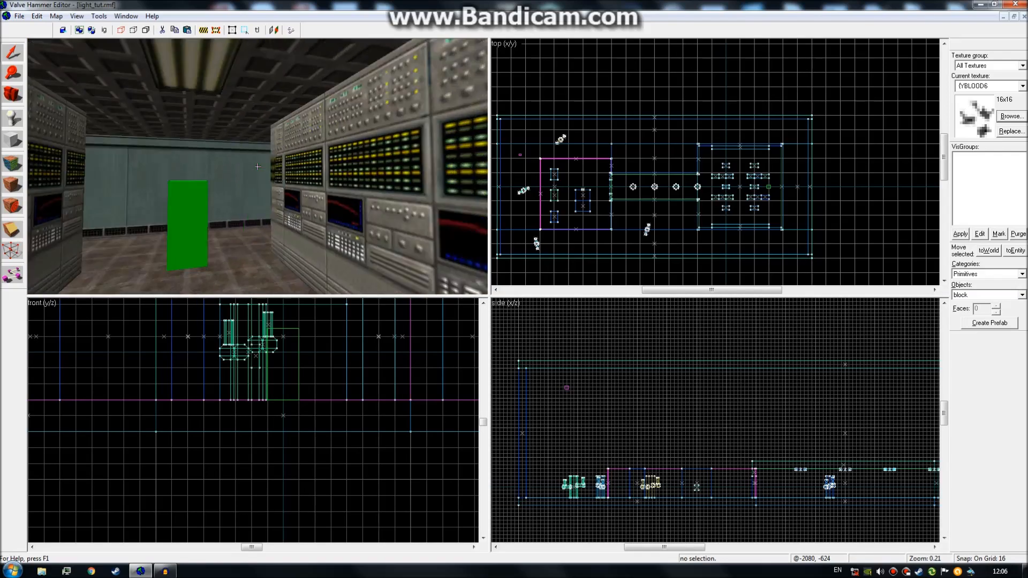
{"action": "key", "text": "z"}
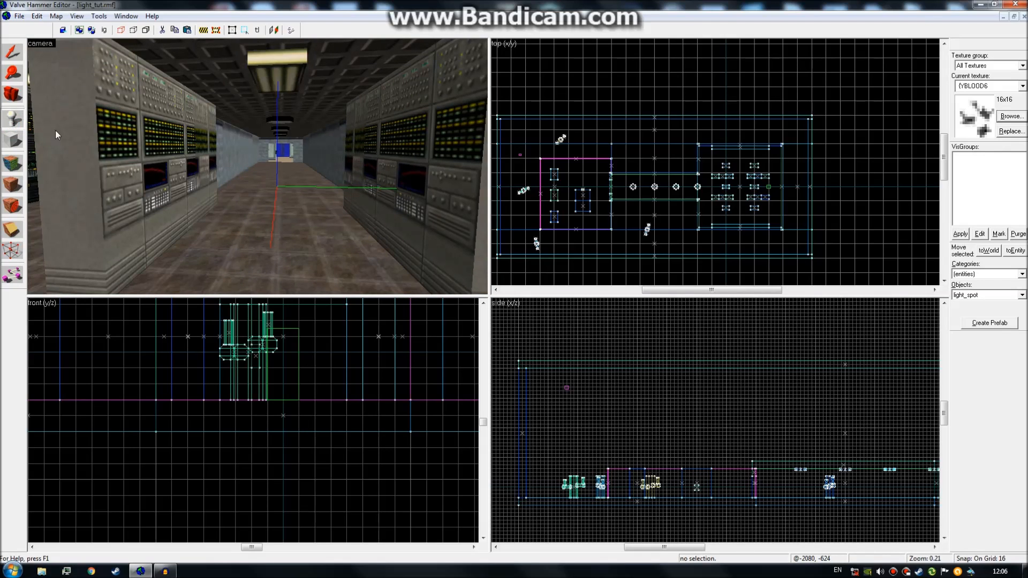
Choose light as the entity type for placement
{"action": "left_click", "coordinate": [1020, 295]}
{"action": "left_click", "coordinate": [1023, 306]}
{"action": "left_click", "coordinate": [1023, 415]}
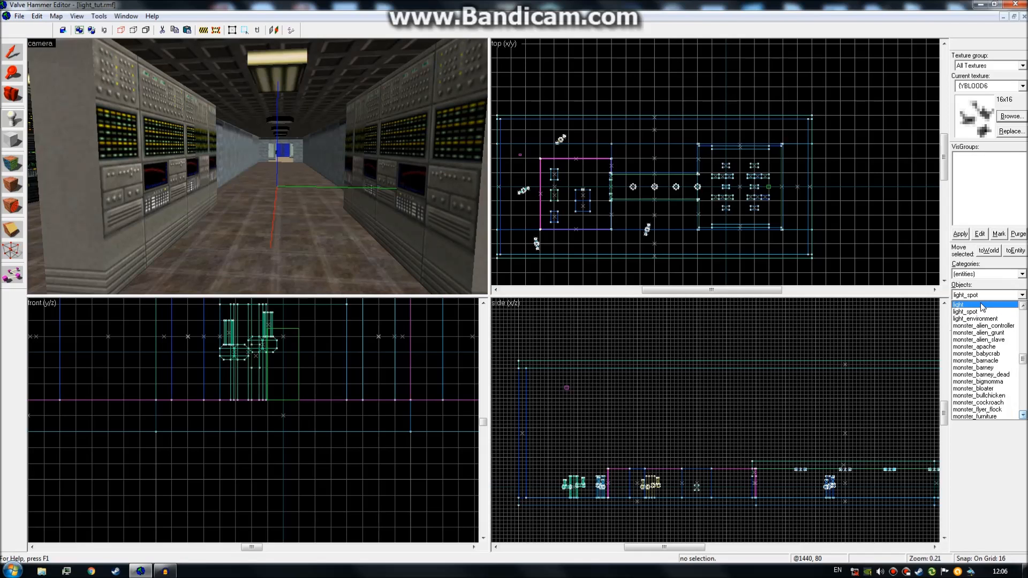
{"action": "left_click", "coordinate": [983, 306]}
Examine the round ceiling lamps along the hallway between the computer room and the fenced yard
{"action": "key", "text": "z"}
{"action": "key", "text": "w"}
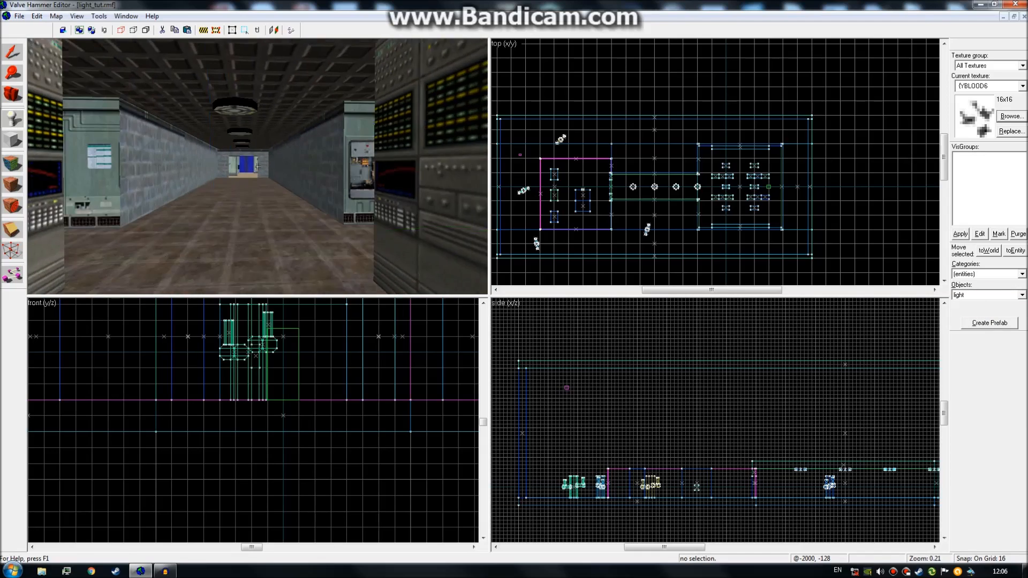
{"action": "key", "text": "w"}
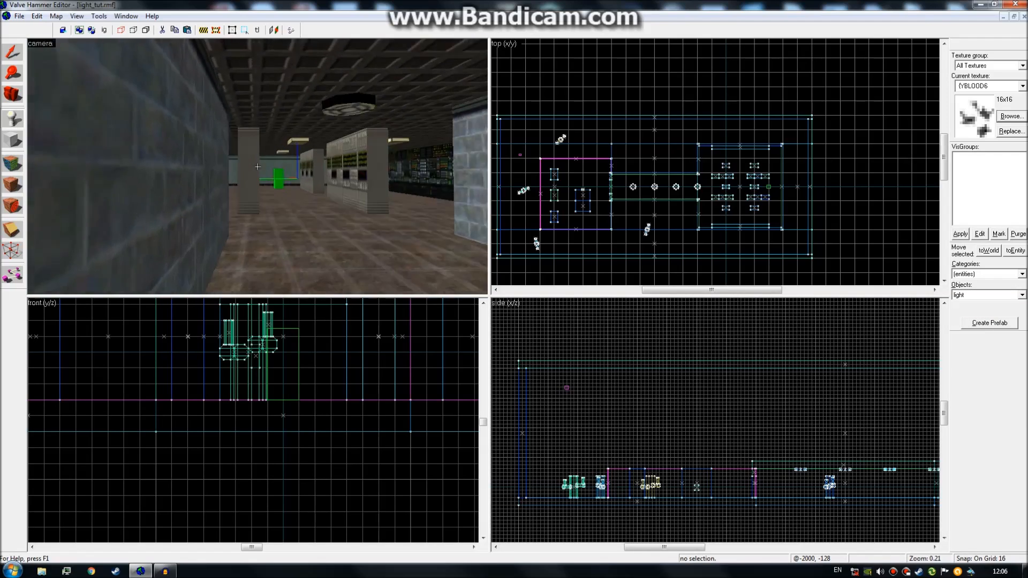
{"action": "key", "text": "w"}
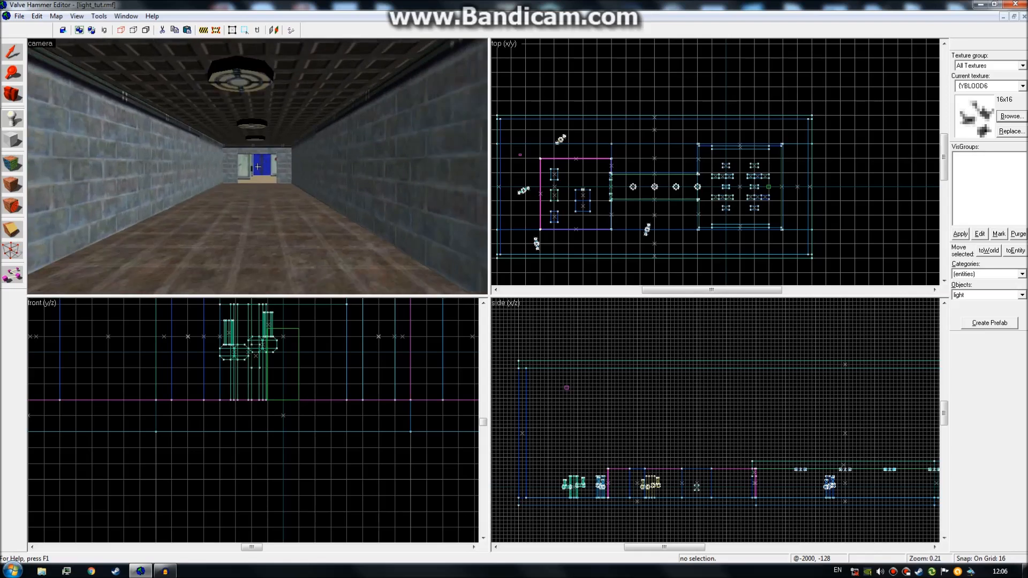
{"action": "key", "text": "w"}
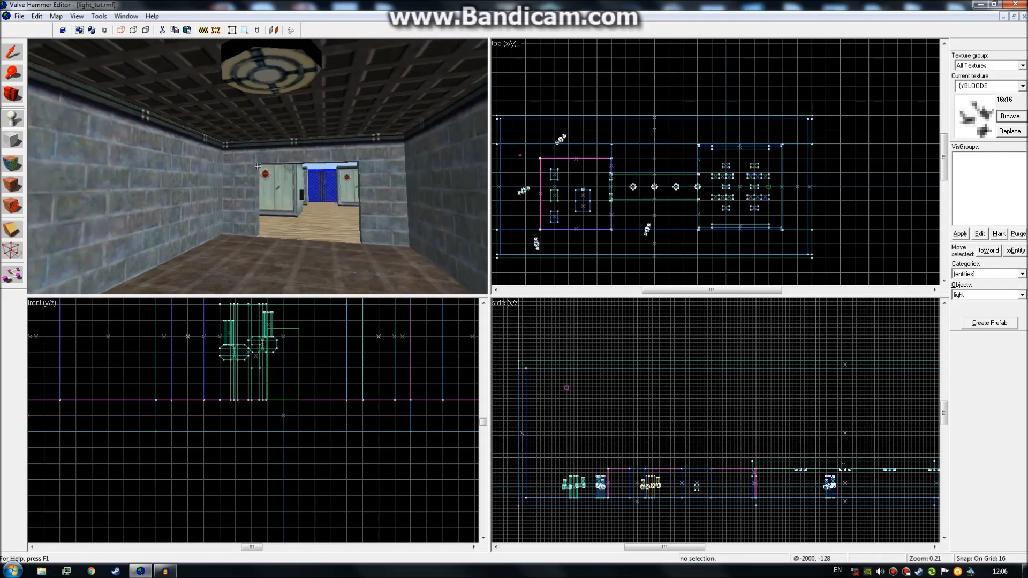
{"action": "key", "text": "w"}
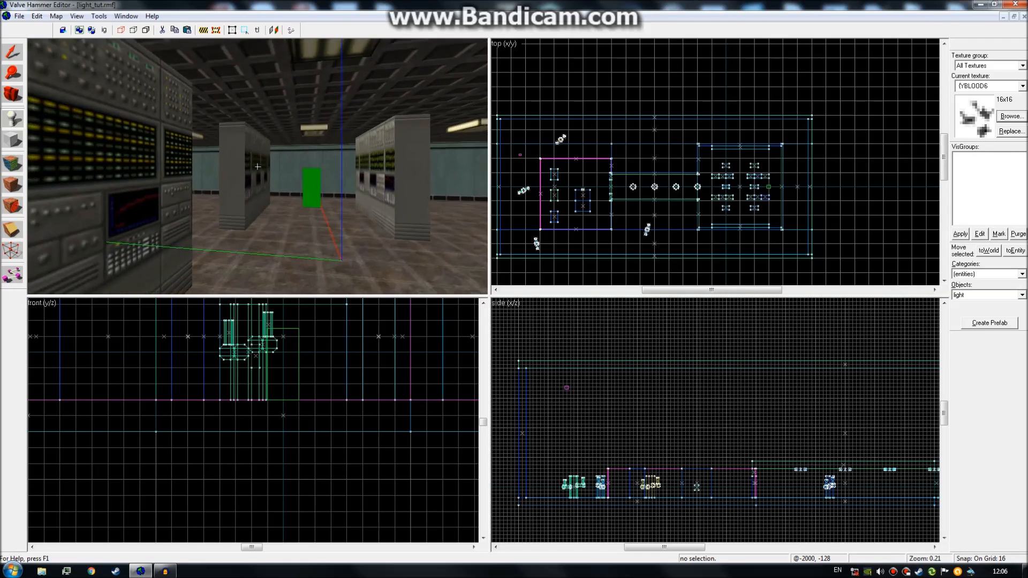
{"action": "key", "text": "w"}
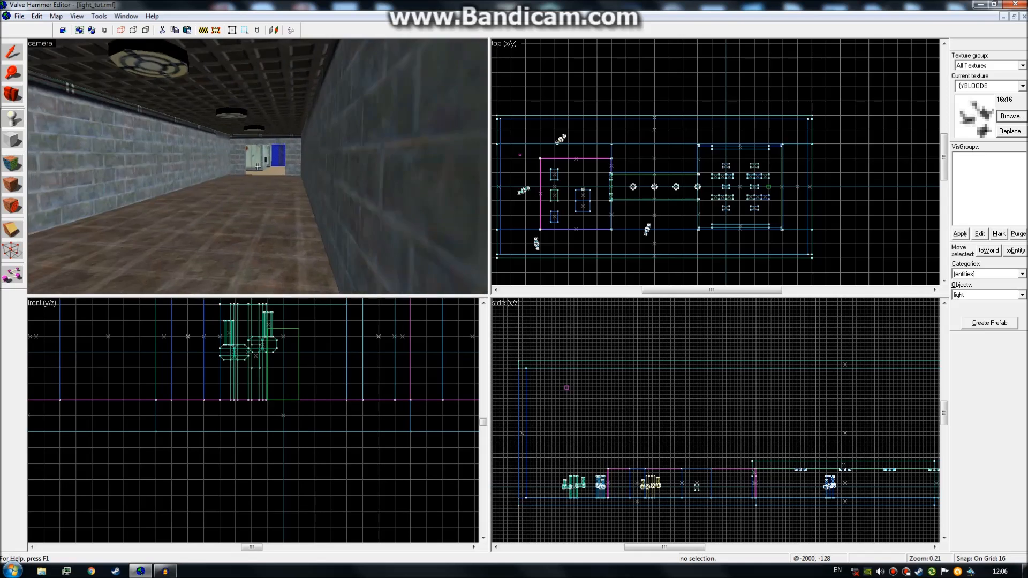
{"action": "key", "text": "w"}
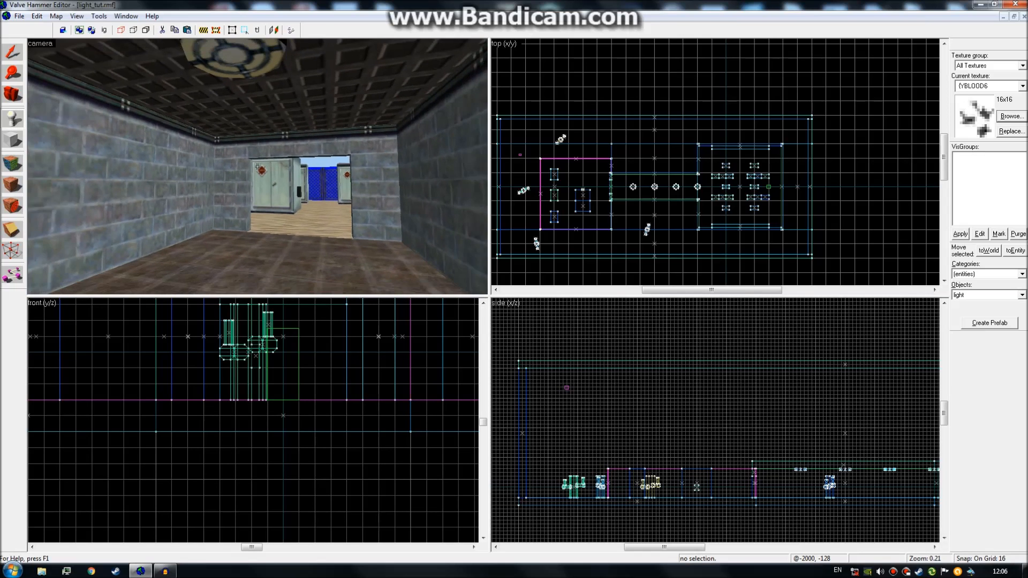
{"action": "key", "text": "s"}
{"action": "key", "text": "w"}
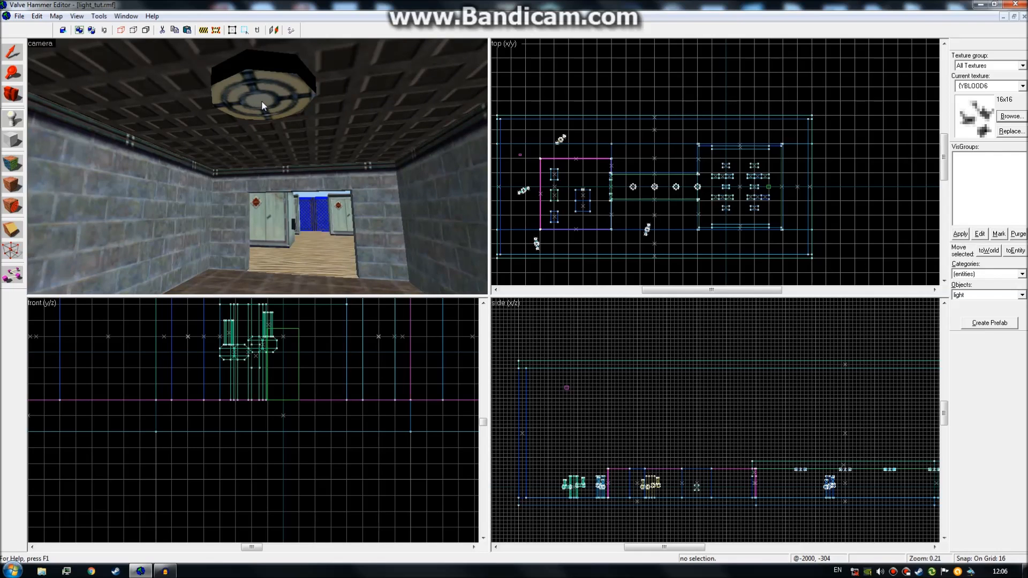
Choose light_spot as the entity type and view the hallway ceiling lamp nearest the yard
{"action": "left_click", "coordinate": [1021, 295]}
{"action": "left_click", "coordinate": [989, 310]}
{"action": "key", "text": "z"}
{"action": "key", "text": "s"}
{"action": "key", "text": "w"}
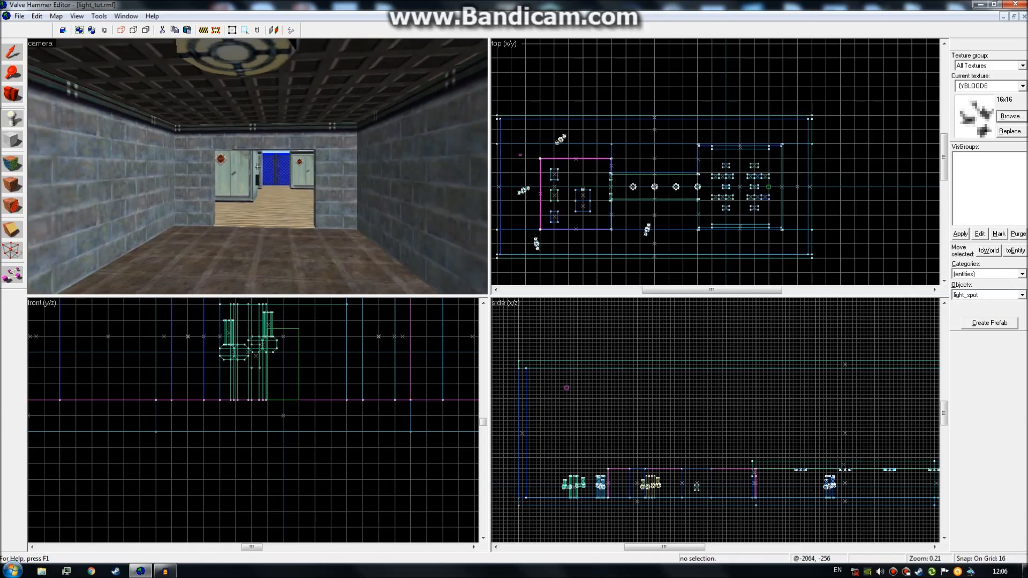
{"action": "key", "text": "s"}
{"action": "key", "text": "w"}
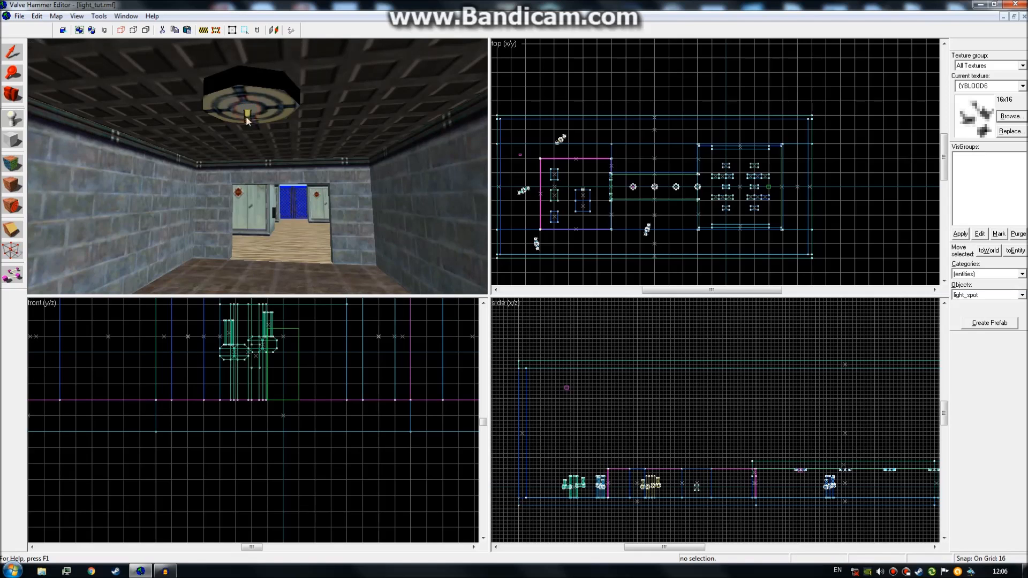
Select the light_spot under the hallway lamp nearest the yard and move it down slightly, clear of the lamp
{"action": "left_click", "coordinate": [240, 116]}
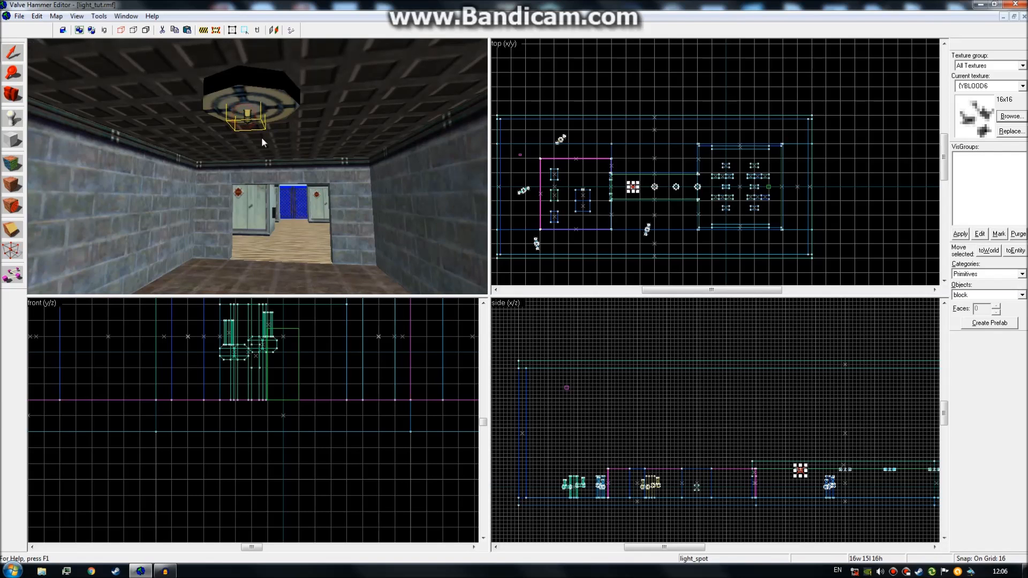
{"action": "scroll", "coordinate": [409, 366], "scroll_direction": "down", "scroll_amount": 2}
{"action": "scroll", "coordinate": [374, 371], "scroll_direction": "up", "scroll_amount": 2}
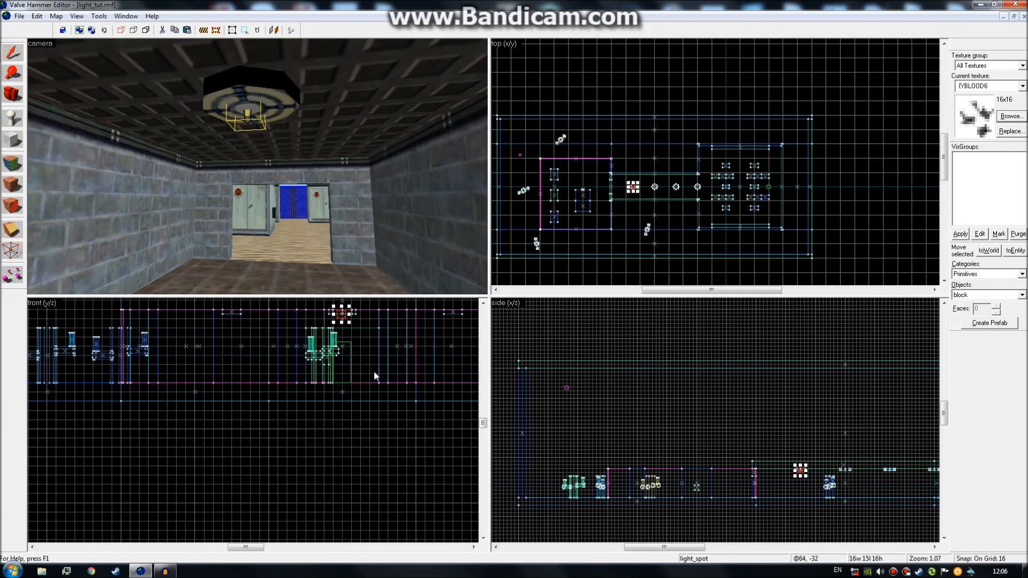
{"action": "scroll", "coordinate": [322, 344], "scroll_direction": "up", "scroll_amount": 1}
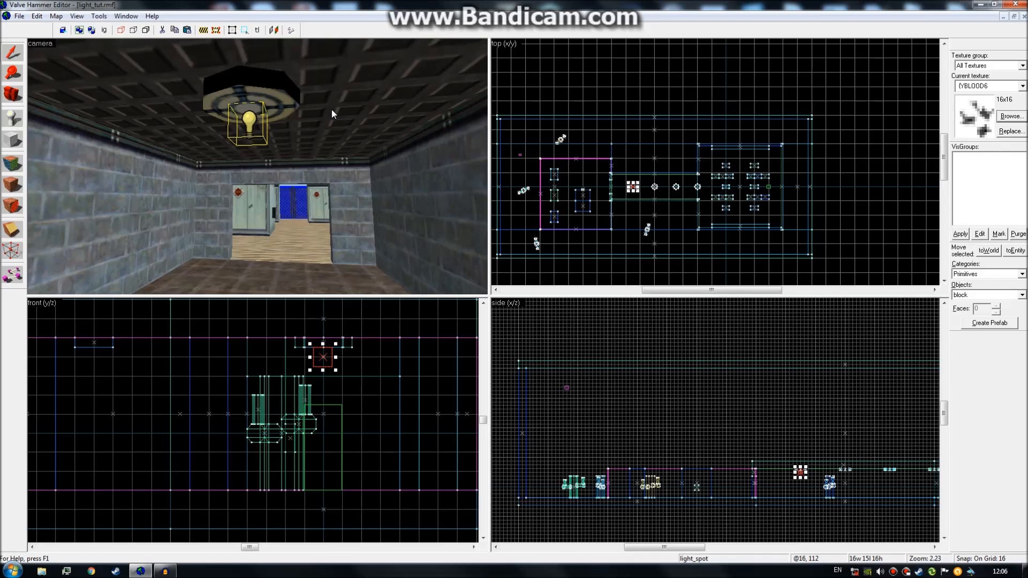
Examine the selected light_spot's position beneath the hallway ceiling lamp from several sides
{"action": "key", "text": "z"}
{"action": "key", "text": "w"}
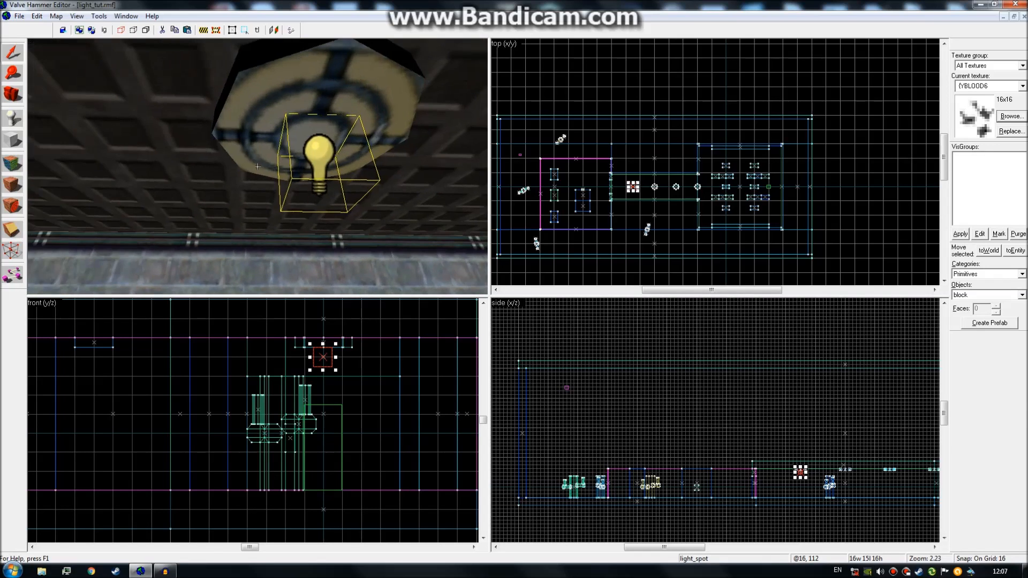
{"action": "key", "text": "a"}
{"action": "key", "text": "d"}
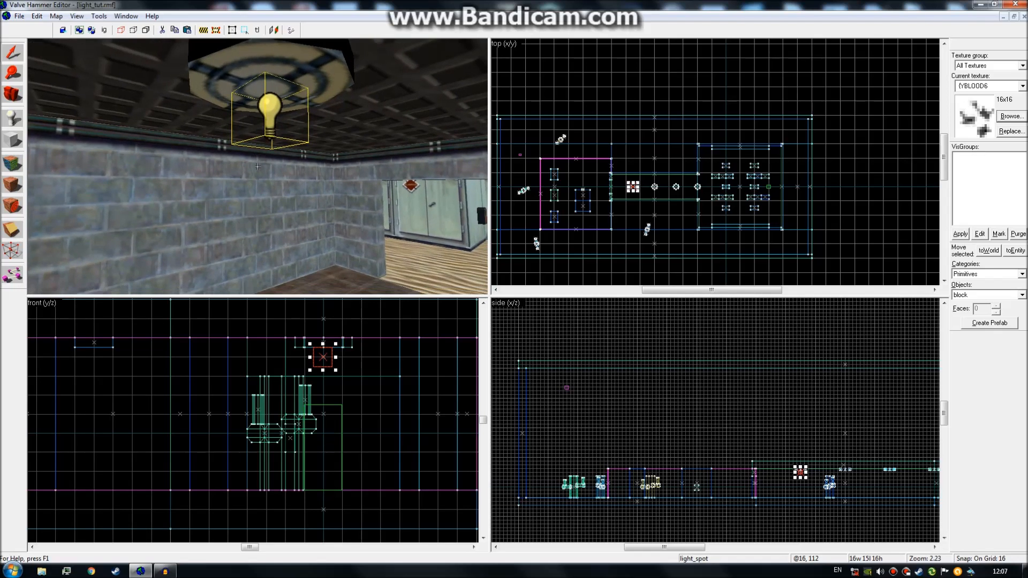
{"action": "key", "text": "s"}
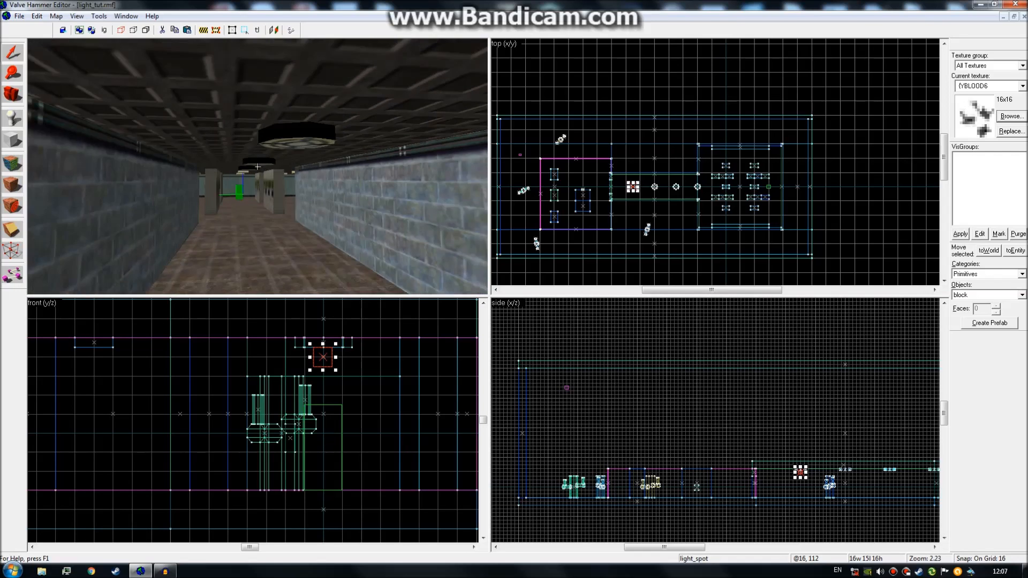
{"action": "key", "text": "w"}
{"action": "key", "text": "s"}
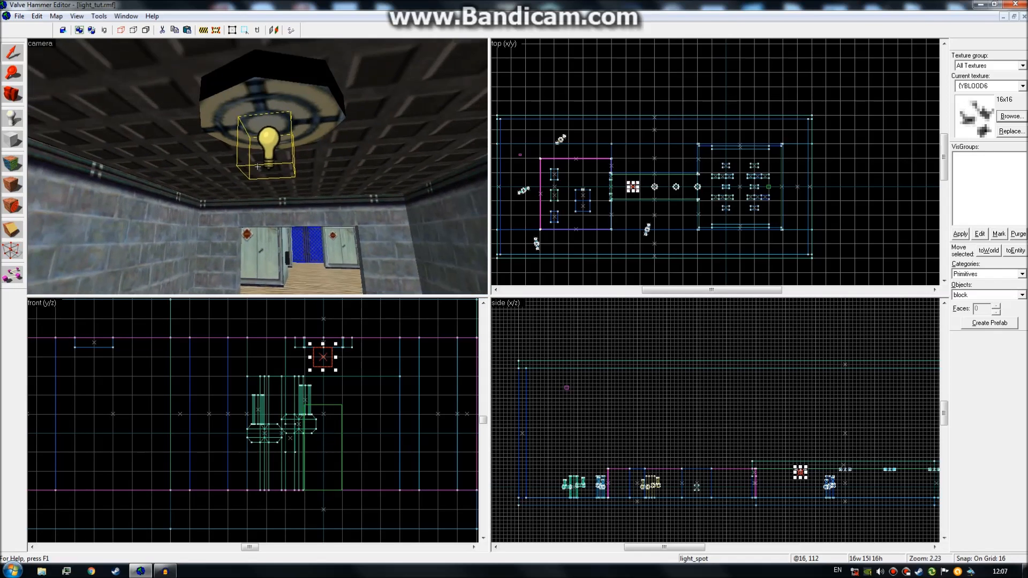
{"action": "key", "text": "w"}
{"action": "key", "text": "z"}
Open the selected light_spot's properties and review its Pitch, Is Sky and Brightness attributes
{"action": "right_click", "coordinate": [323, 357]}
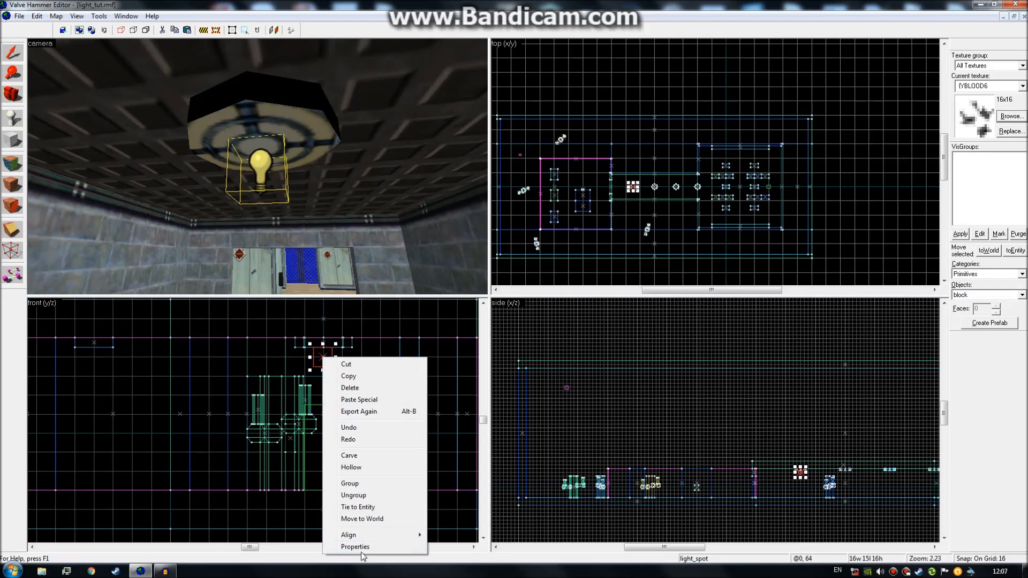
{"action": "left_click", "coordinate": [355, 547]}
{"action": "left_click_drag", "start_coordinate": [489, 291], "coordinate": [485, 313]}
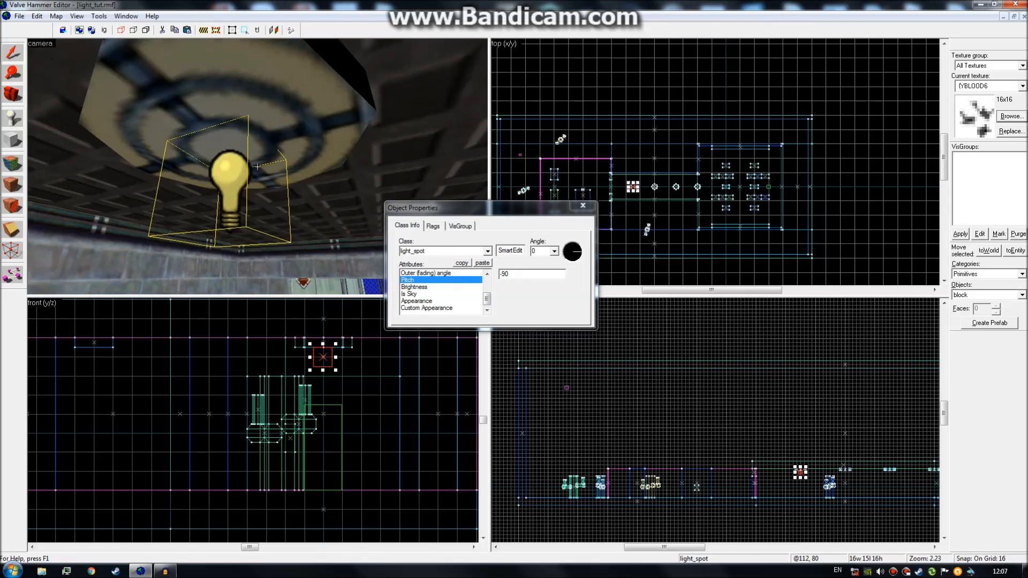
{"action": "key", "text": "z"}
{"action": "left_click", "coordinate": [416, 293]}
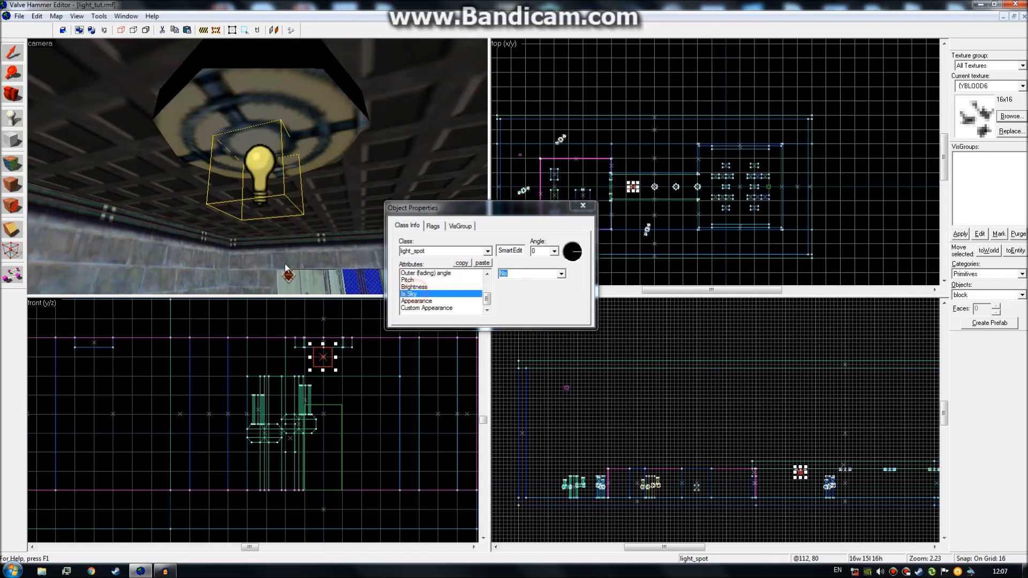
{"action": "left_click", "coordinate": [422, 287]}
{"action": "key", "text": "z"}
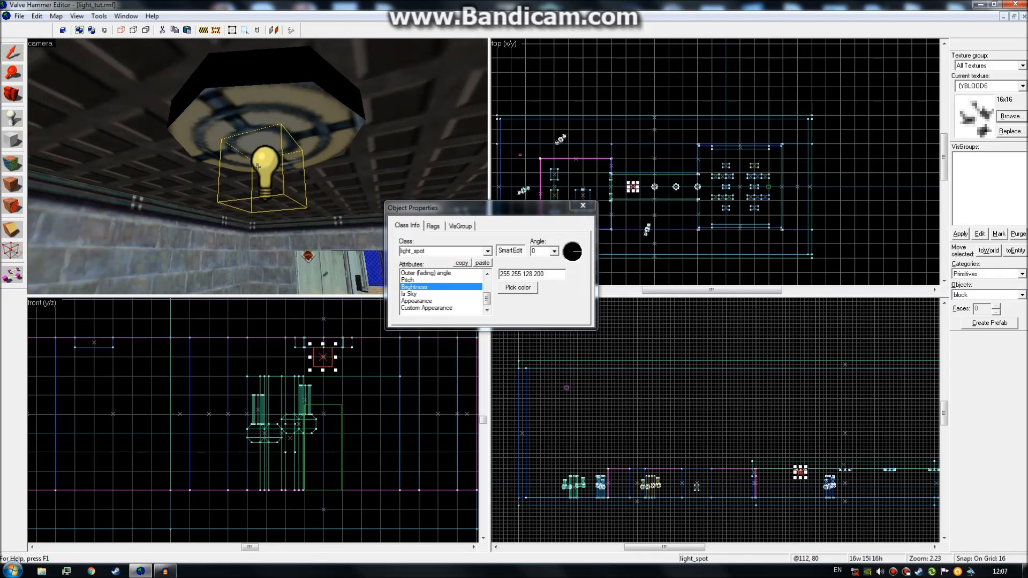
Examine the light_spot under the corridor's ceiling lamp, along with the surrounding floor and walls, in the 3D view
{"action": "key", "text": "z"}
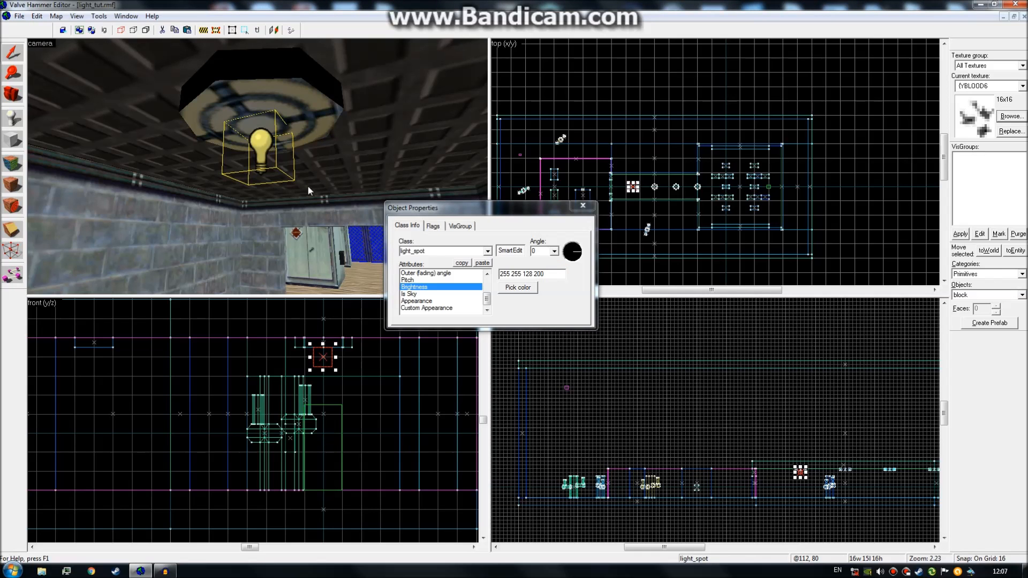
{"action": "key", "text": "z"}
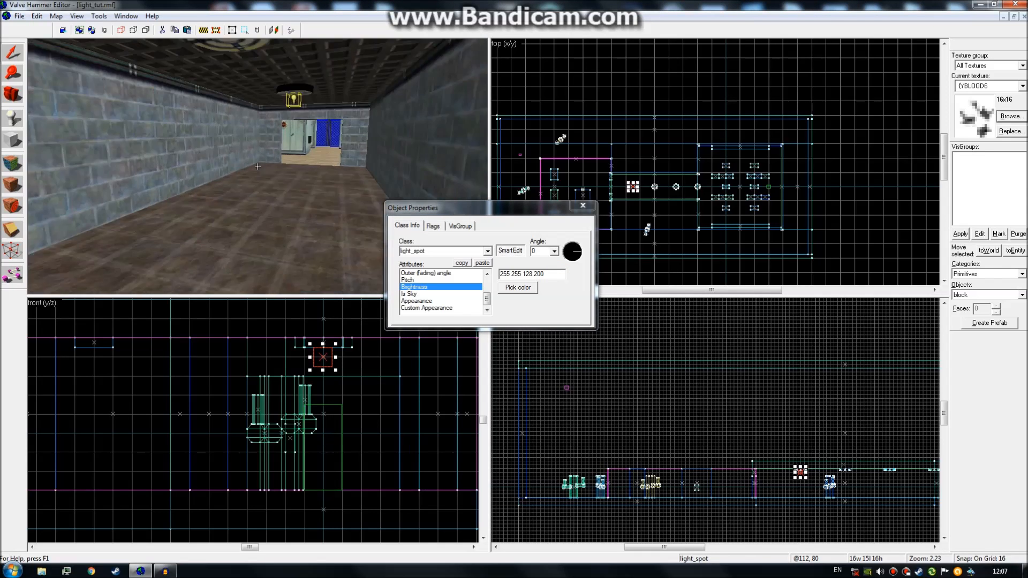
{"action": "key", "text": "z"}
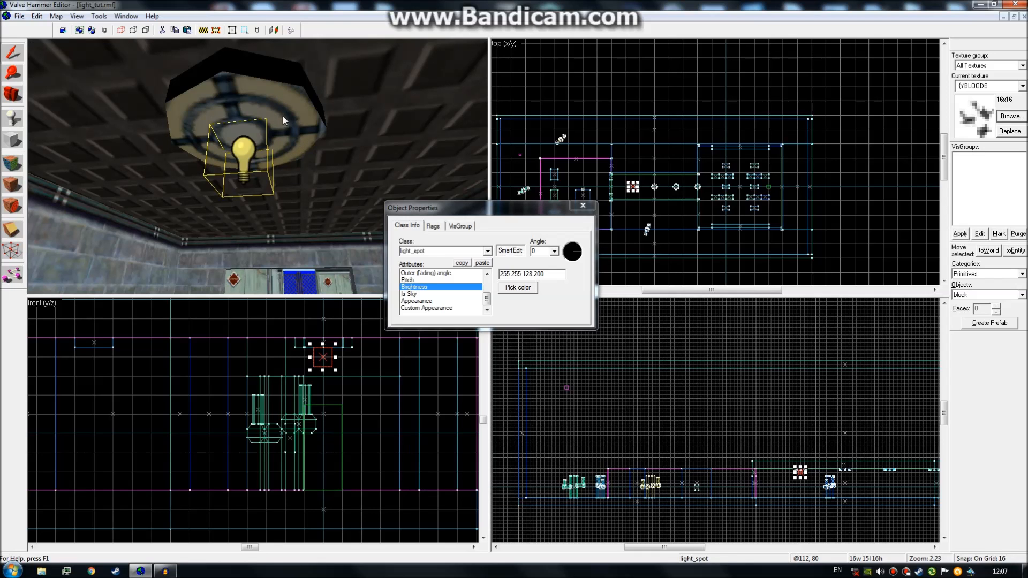
{"action": "left_click", "coordinate": [271, 123]}
{"action": "left_click", "coordinate": [261, 160]}
{"action": "key", "text": "z"}
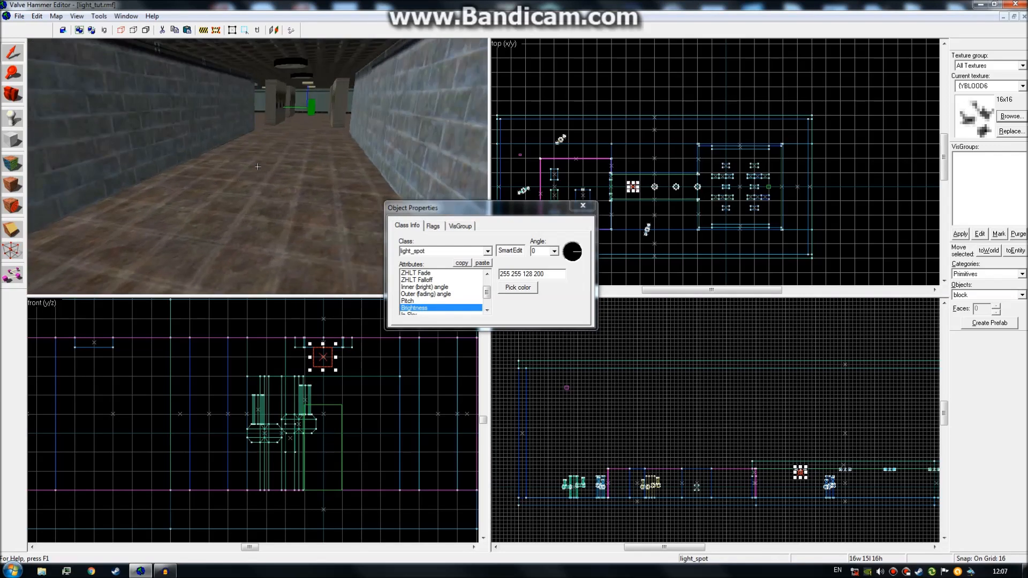
{"action": "key", "text": "w"}
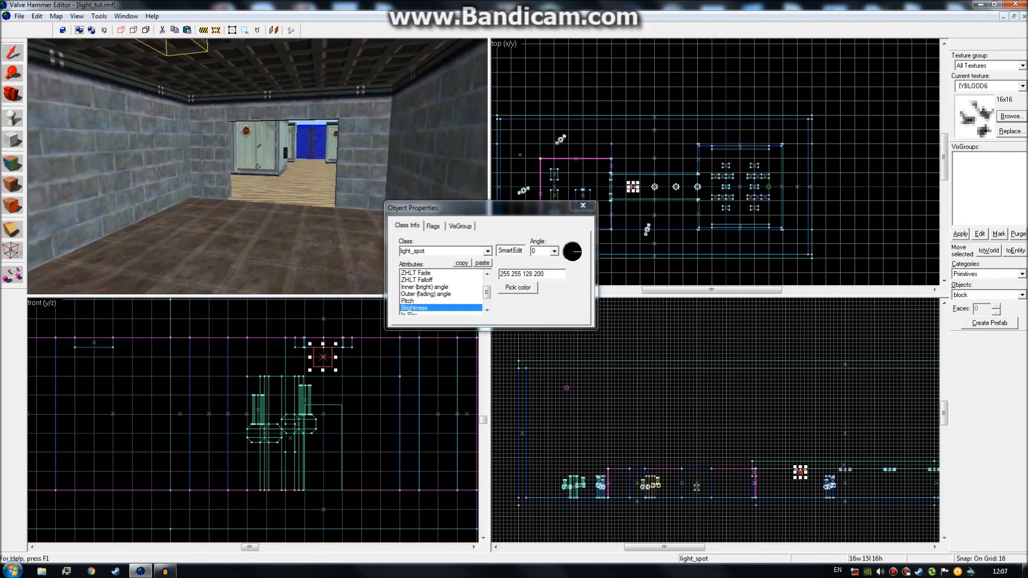
{"action": "key", "text": "z"}
{"action": "key", "text": "z"}
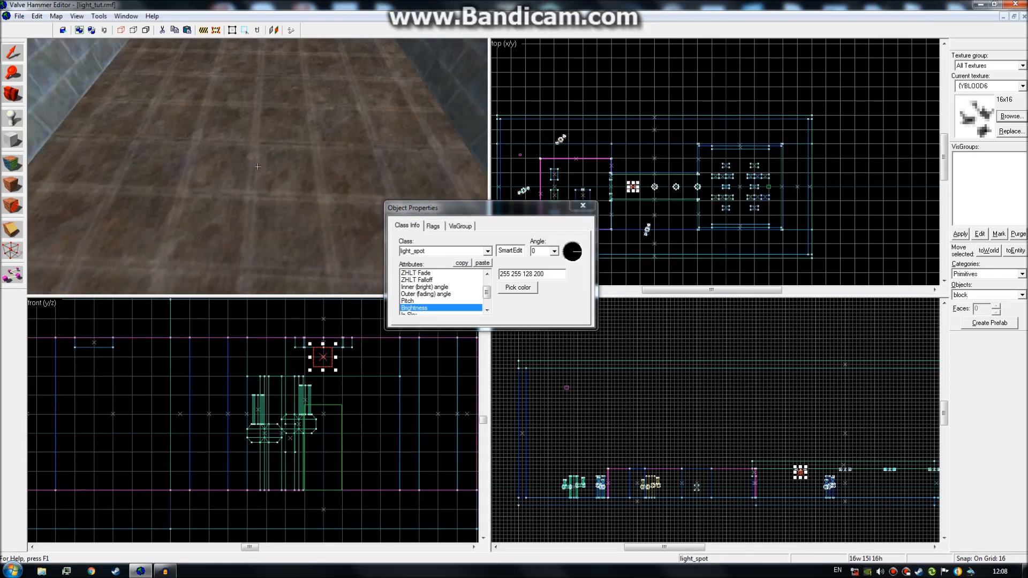
{"action": "key", "text": "z"}
{"action": "key", "text": "z"}
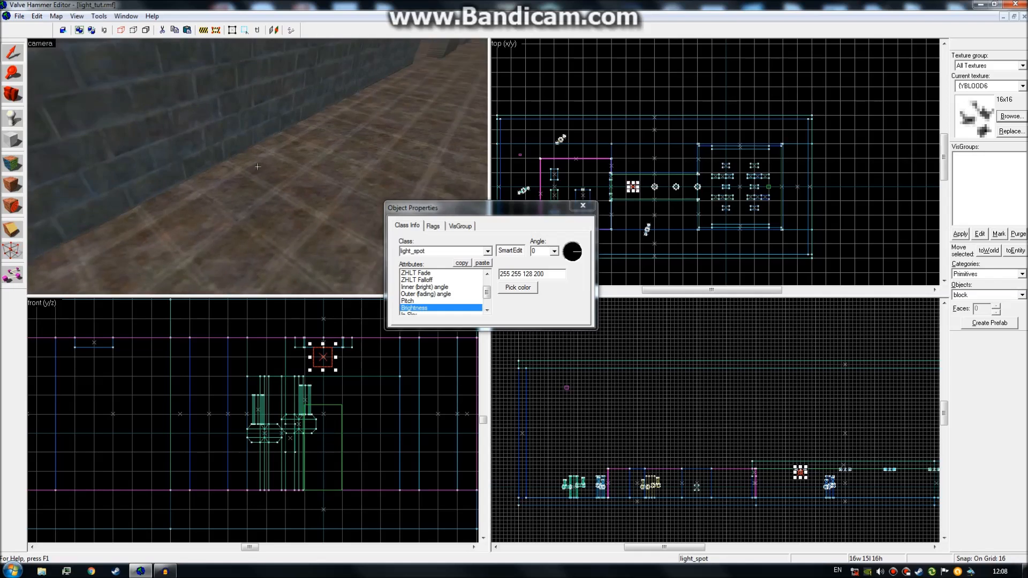
{"action": "key", "text": "w"}
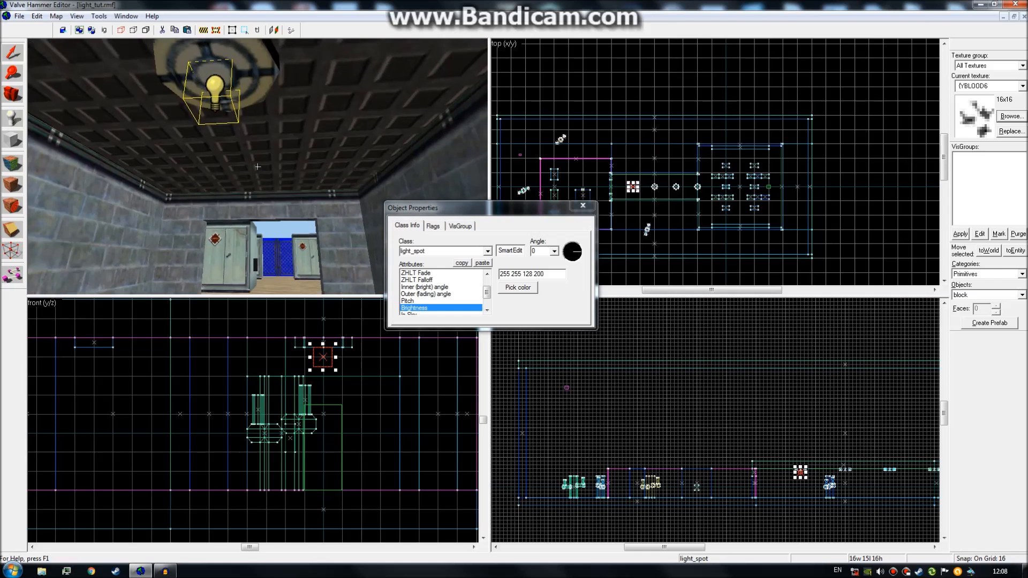
{"action": "key", "text": "w"}
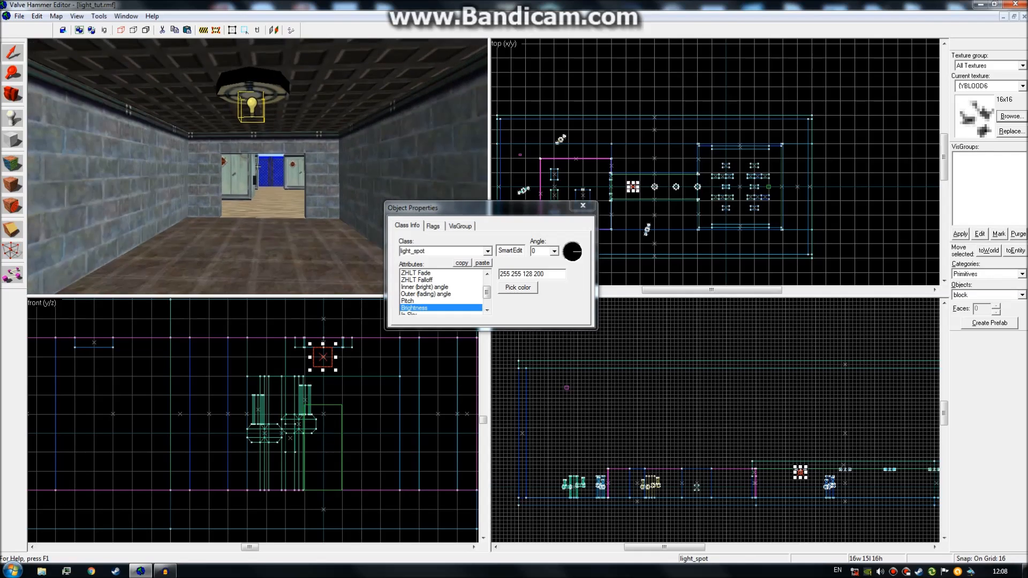
{"action": "key", "text": "w"}
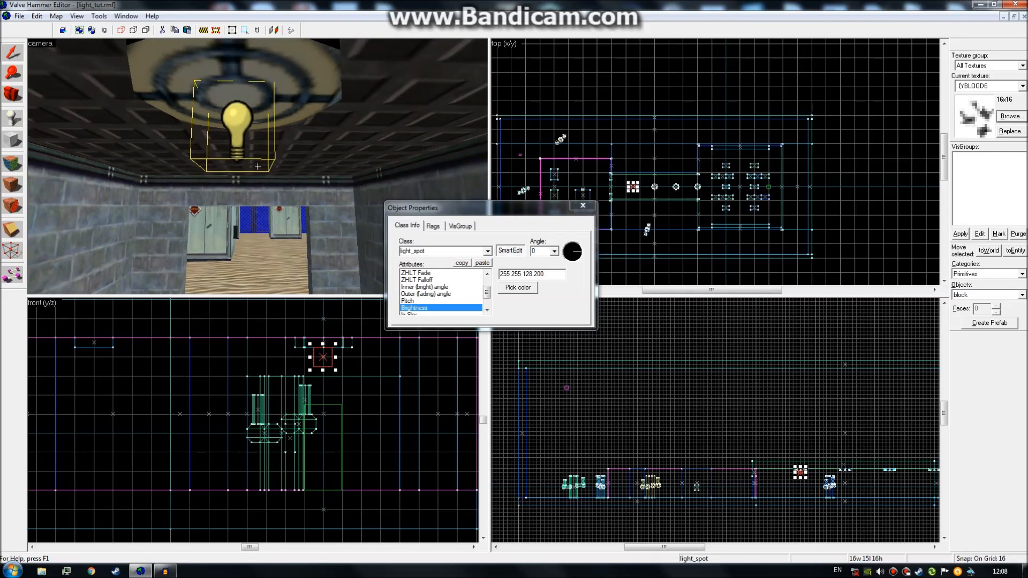
{"action": "key", "text": "s"}
{"action": "key", "text": "w"}
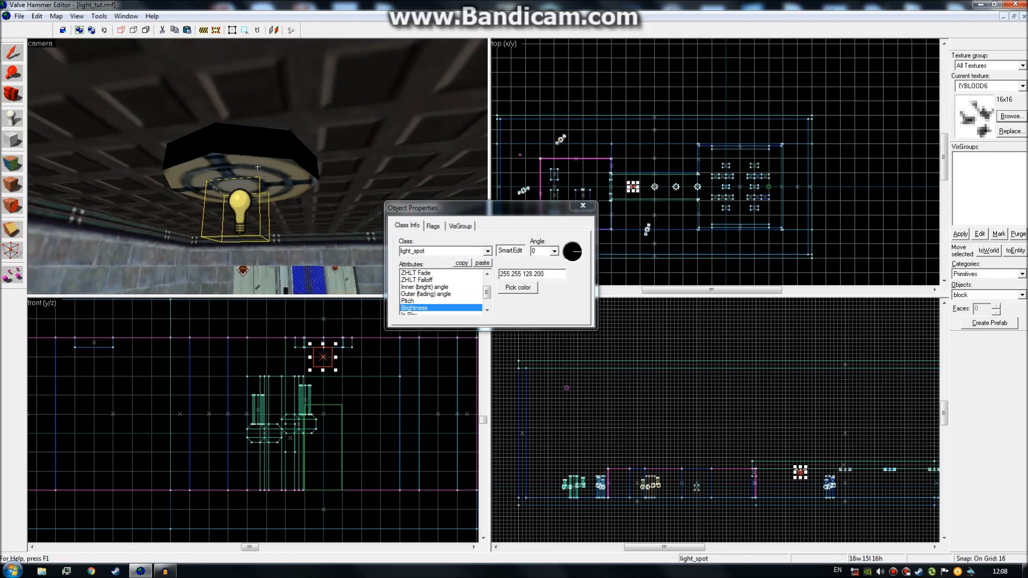
{"action": "key", "text": "s"}
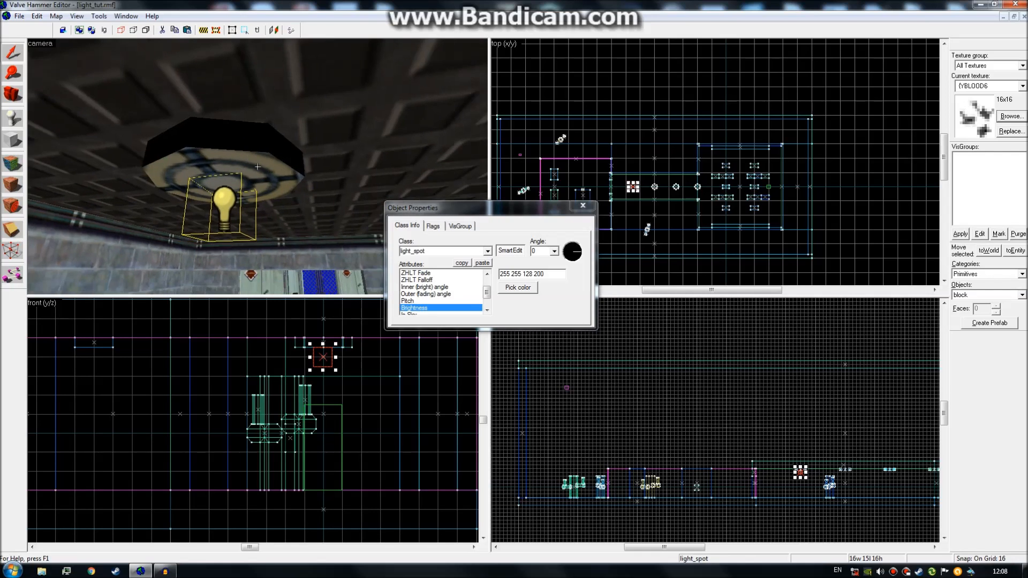
{"action": "key", "text": "w"}
{"action": "key", "text": "z"}
Set the light_spot's Brightness to 255 0 0 130, picking pure red as the colour and 130 as the intensity
{"action": "left_click_drag", "start_coordinate": [488, 298], "coordinate": [488, 299]}
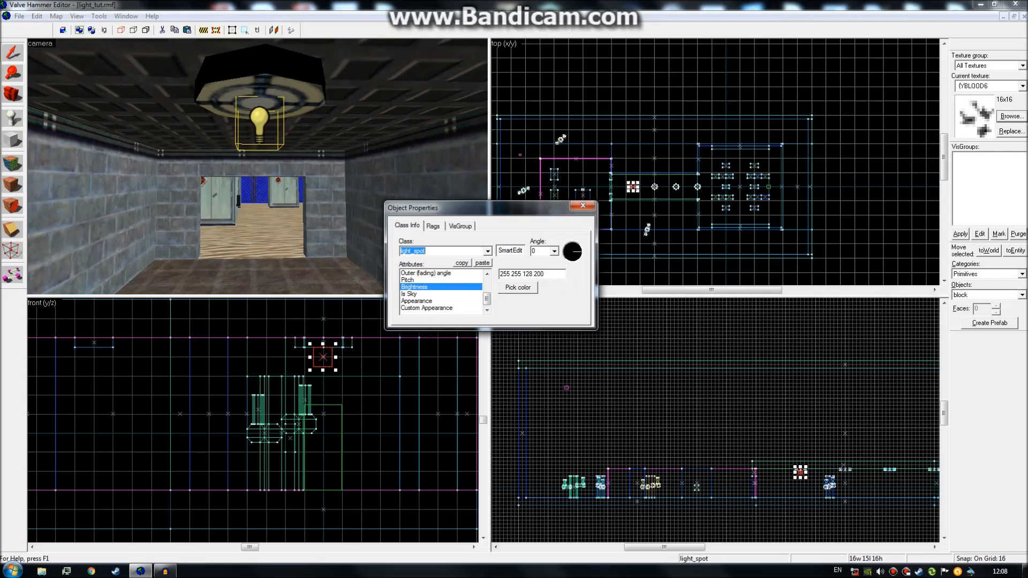
{"action": "left_click", "coordinate": [518, 287]}
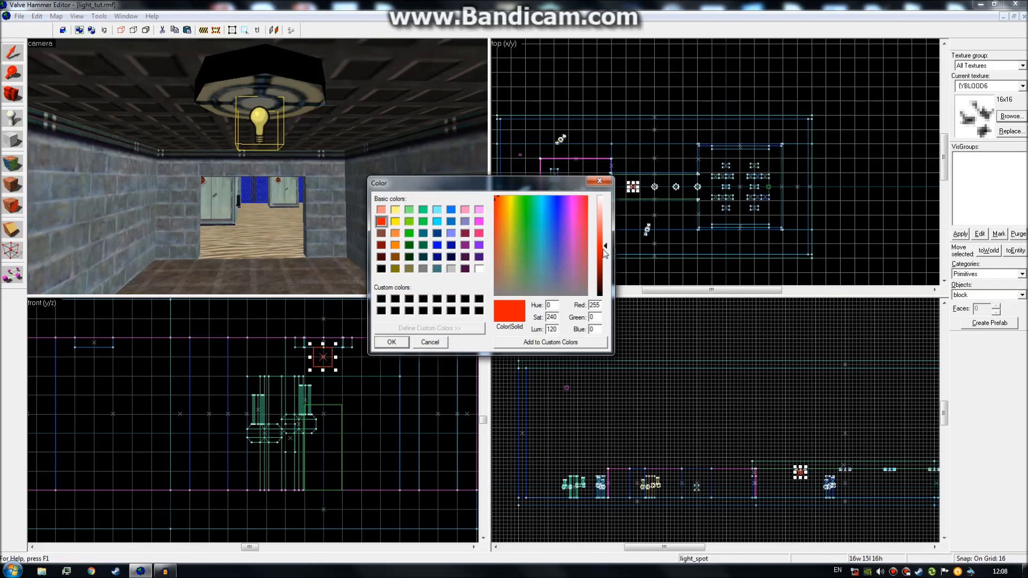
{"action": "left_click", "coordinate": [392, 342]}
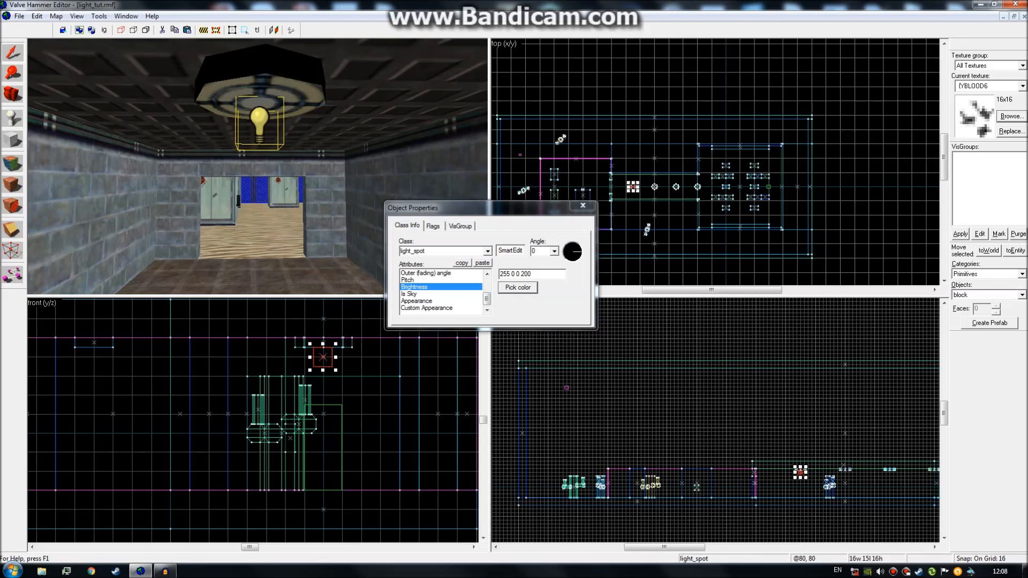
{"action": "left_click_drag", "start_coordinate": [510, 275], "coordinate": [543, 275]}
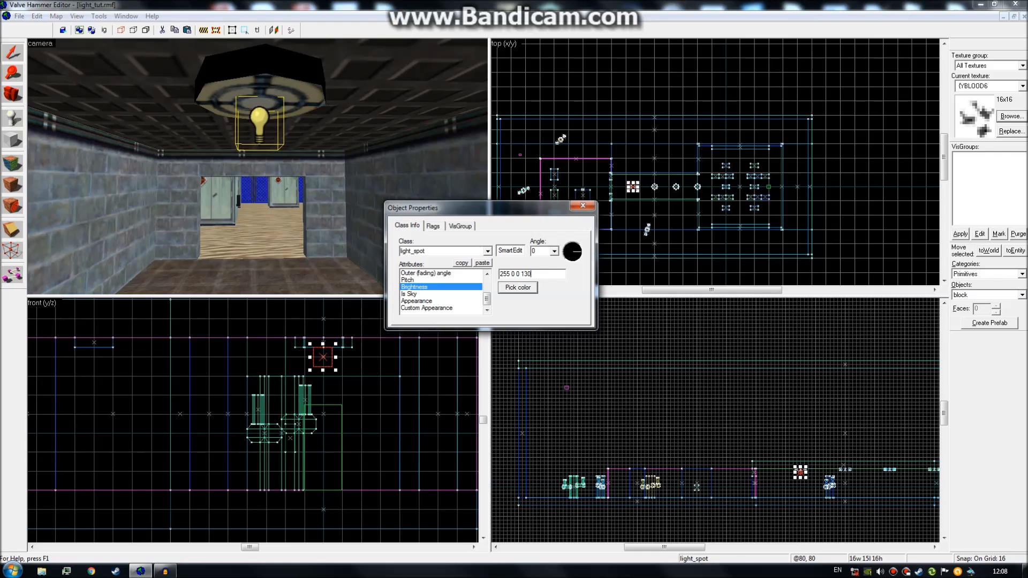
Review the light_spot's outer fading angle, ZHLT Fade and ZHLT Falloff attributes while viewing the lamp in the corridor
{"action": "key", "text": "z"}
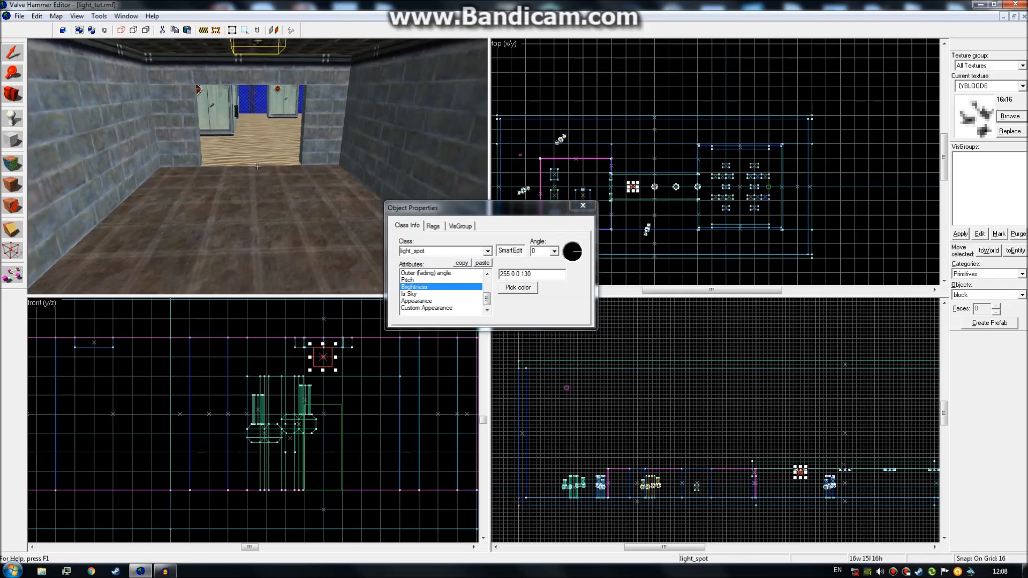
{"action": "key", "text": "w"}
{"action": "key", "text": "s"}
{"action": "key", "text": "w"}
{"action": "key", "text": "z"}
{"action": "left_click", "coordinate": [452, 273]}
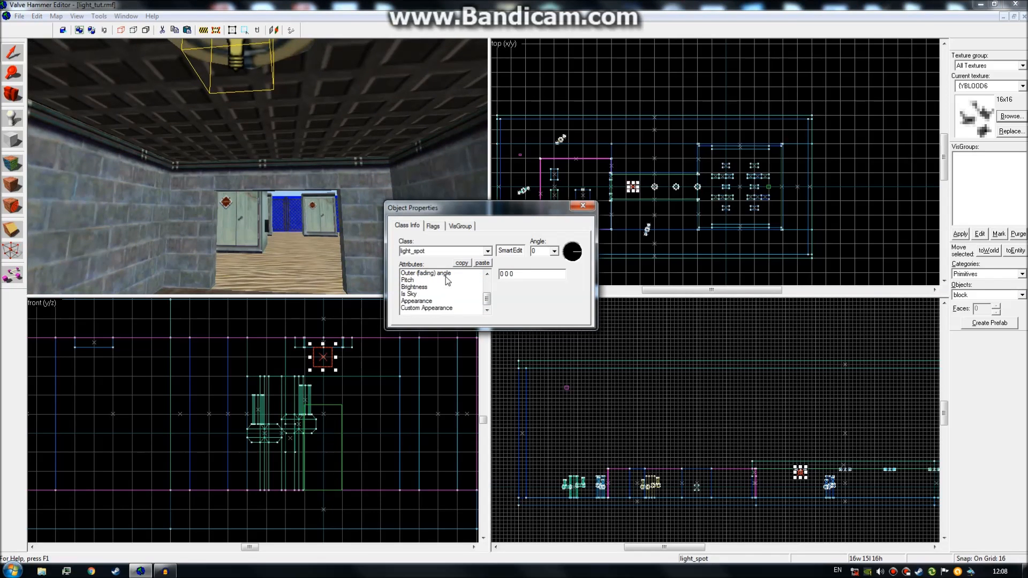
{"action": "left_click", "coordinate": [443, 295]}
{"action": "key", "text": "z"}
{"action": "key", "text": "s"}
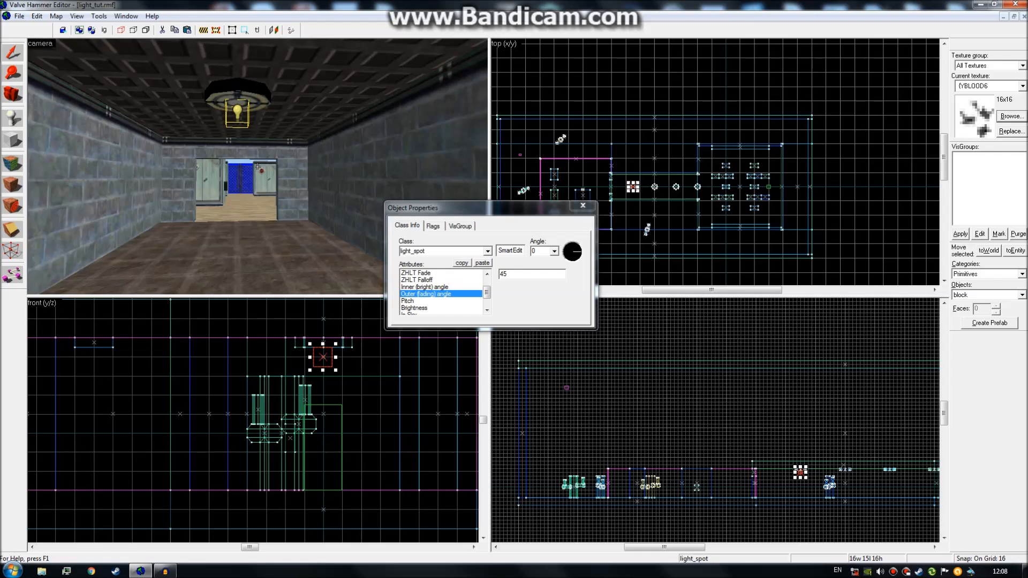
{"action": "key", "text": "w"}
{"action": "left_click", "coordinate": [438, 281]}
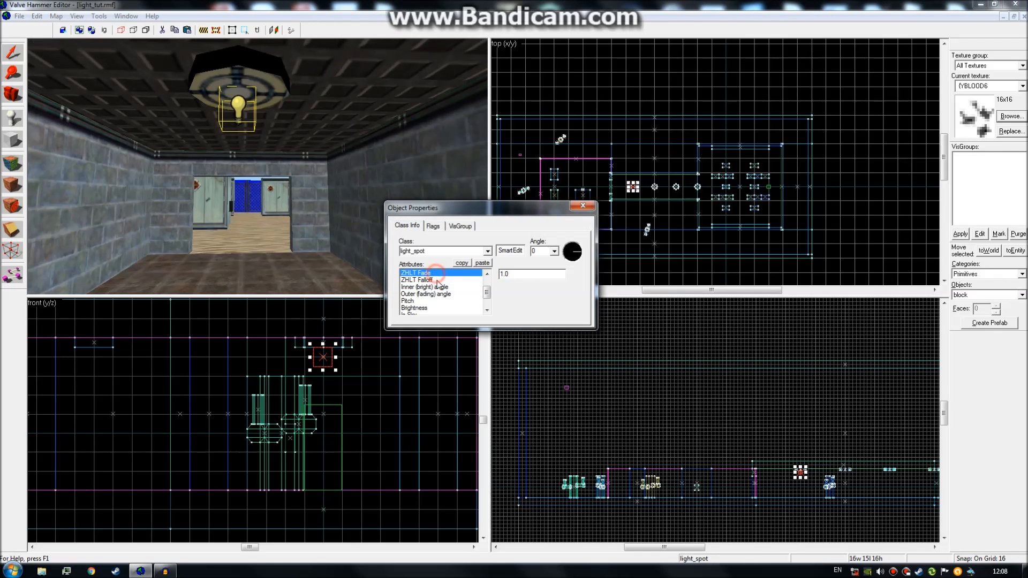
{"action": "key", "text": "z"}
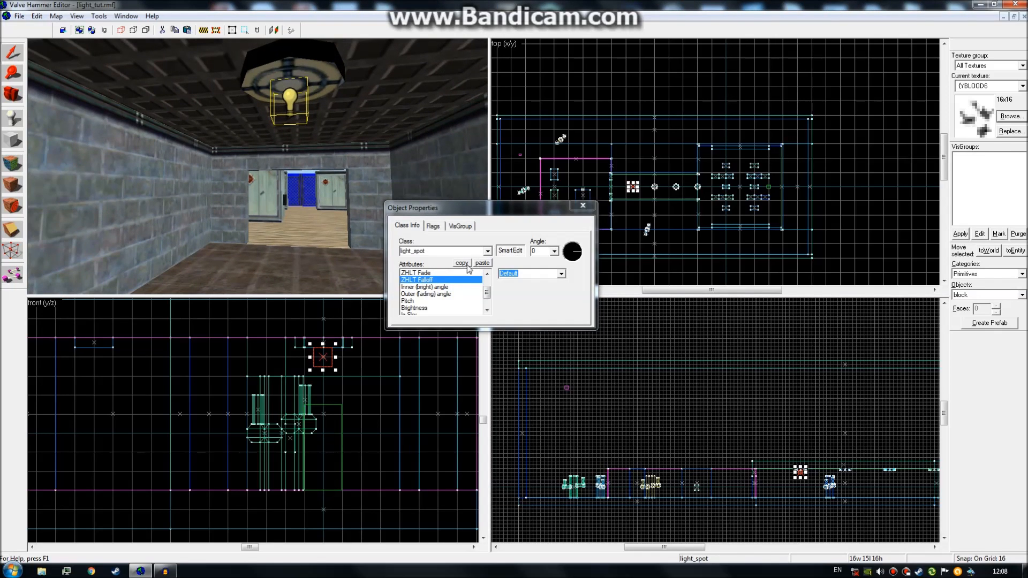
{"action": "left_click", "coordinate": [461, 273]}
{"action": "left_click", "coordinate": [447, 294]}
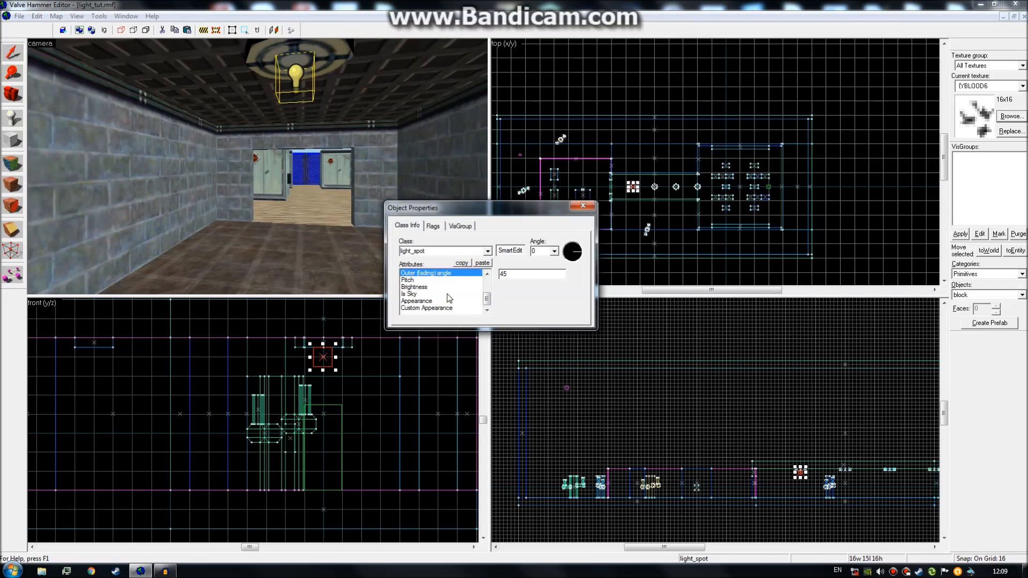
Check the light_spot's Is Sky and Brightness attributes and view the lamp from closer up
{"action": "left_click_drag", "start_coordinate": [299, 231], "coordinate": [258, 166]}
{"action": "key", "text": "w"}
{"action": "key", "text": "d"}
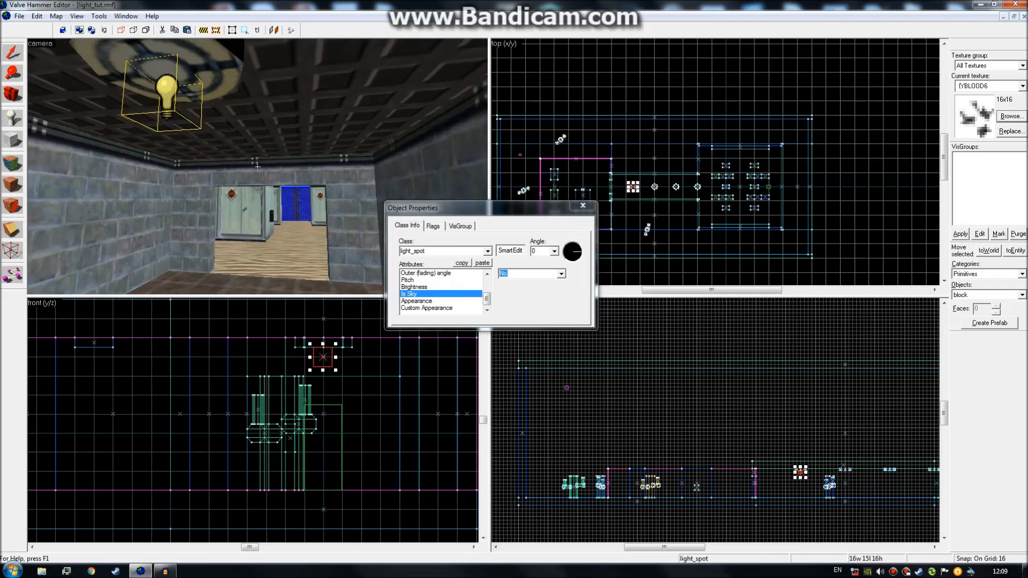
{"action": "key", "text": "z"}
{"action": "left_click", "coordinate": [441, 288]}
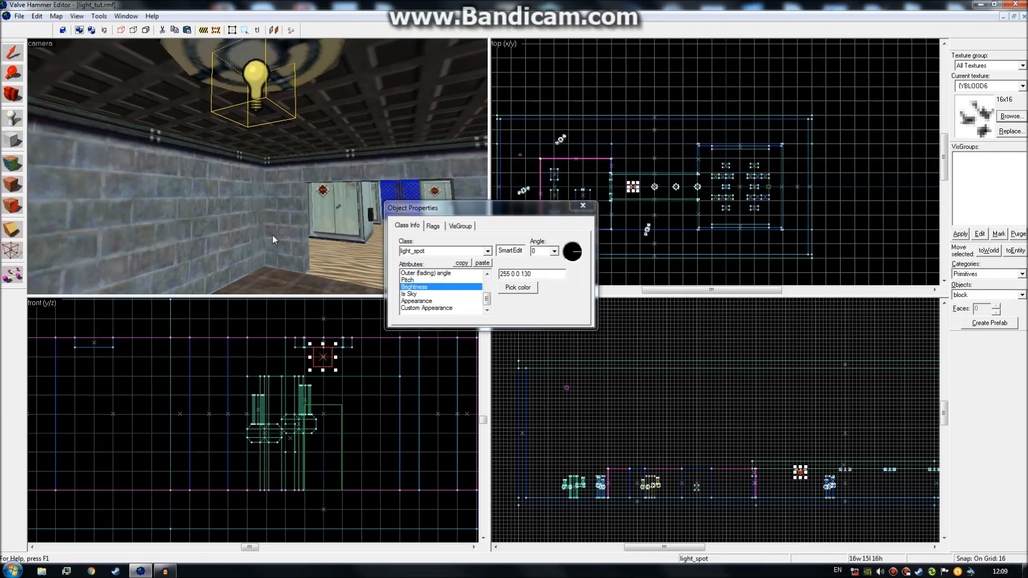
{"action": "left_click_drag", "start_coordinate": [272, 233], "coordinate": [257, 166]}
{"action": "key", "text": "s"}
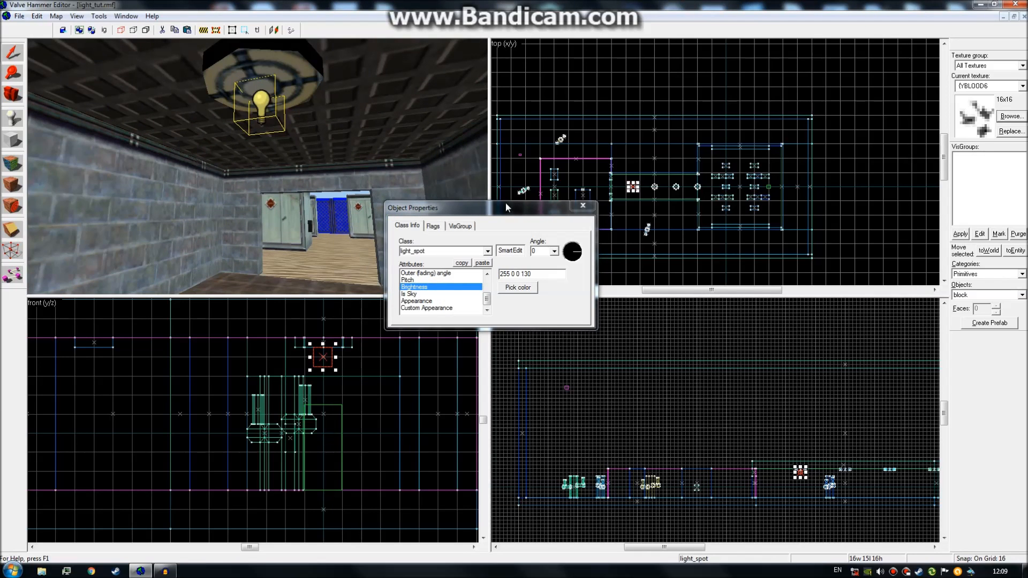
Close the light_spot's properties, clear the selection, and reselect the light under the ceiling lamp to inspect its colour
{"action": "left_click", "coordinate": [584, 209]}
{"action": "left_click", "coordinate": [602, 272]}
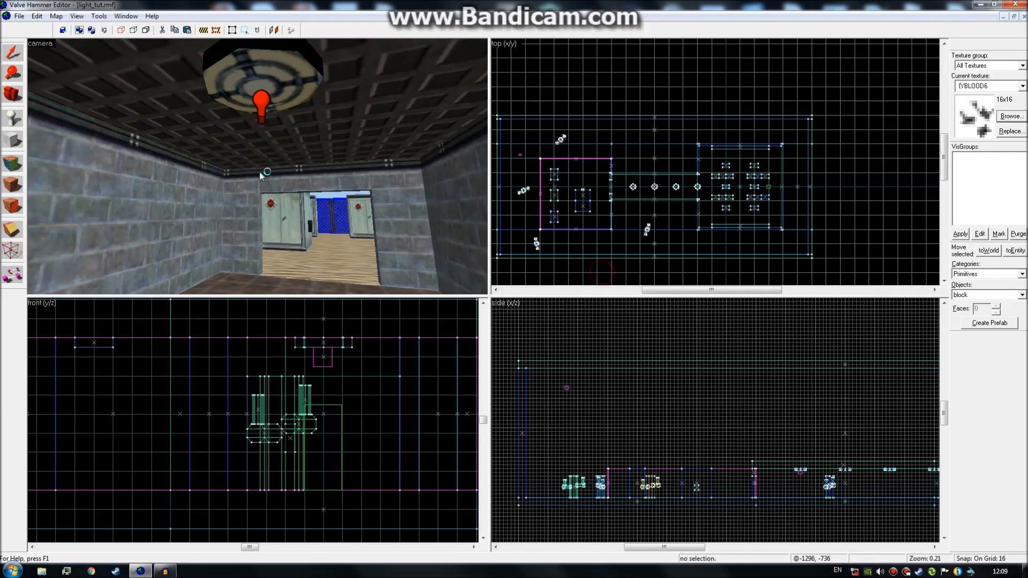
{"action": "left_click", "coordinate": [257, 112]}
{"action": "key", "text": "z"}
{"action": "key", "text": "s"}
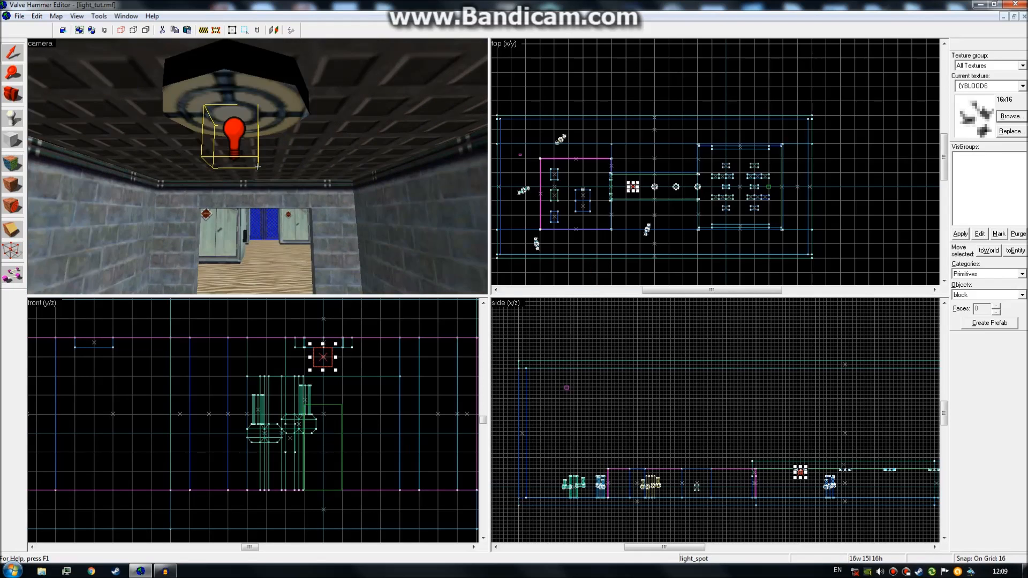
{"action": "key", "text": "w"}
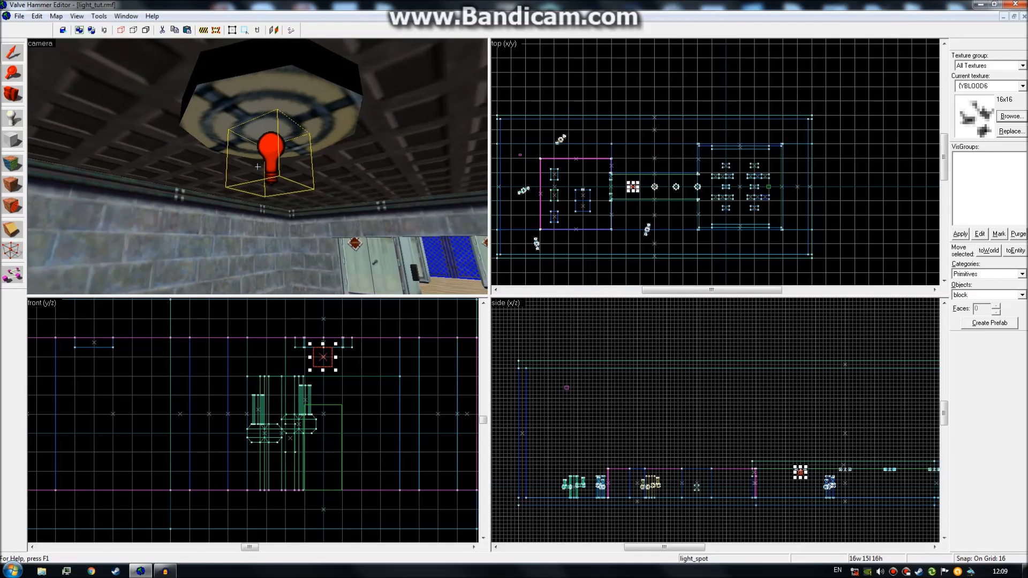
{"action": "key", "text": "s"}
{"action": "key", "text": "z"}
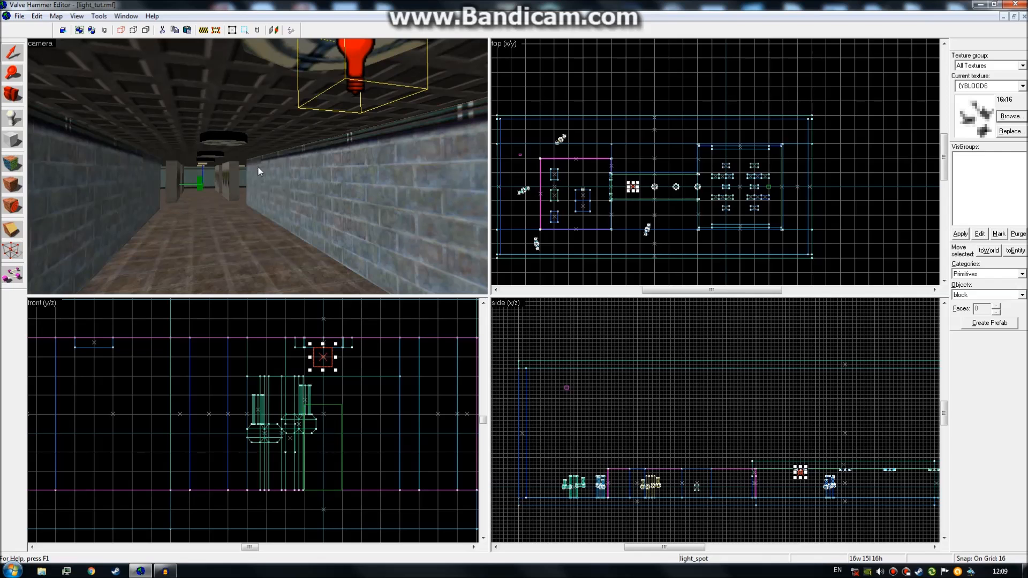
Reopen the selected light_spot's properties and set its Name attribute to "light"
{"action": "right_click", "coordinate": [634, 187]}
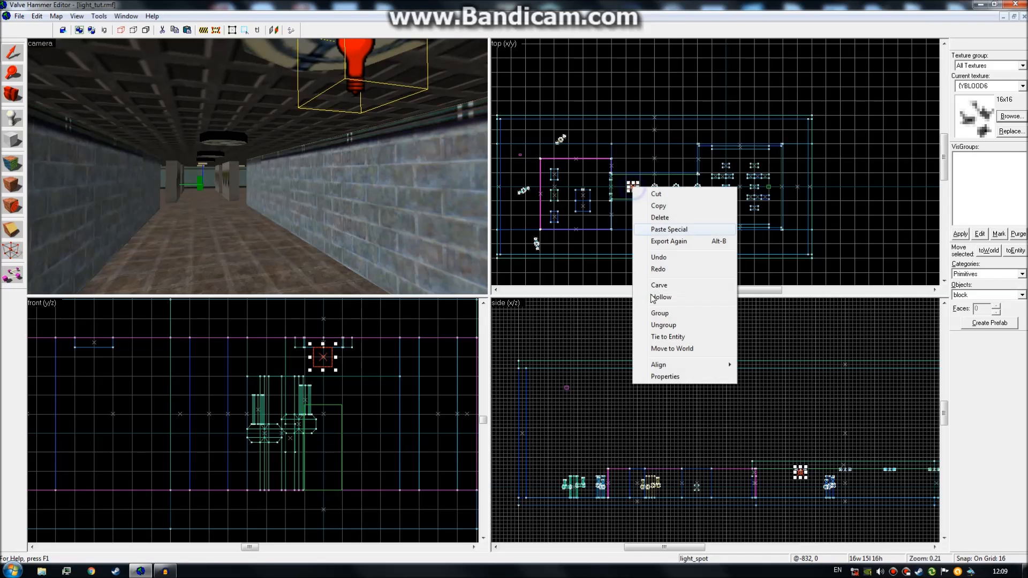
{"action": "left_click", "coordinate": [658, 376]}
{"action": "key", "text": "z"}
{"action": "key", "text": "w"}
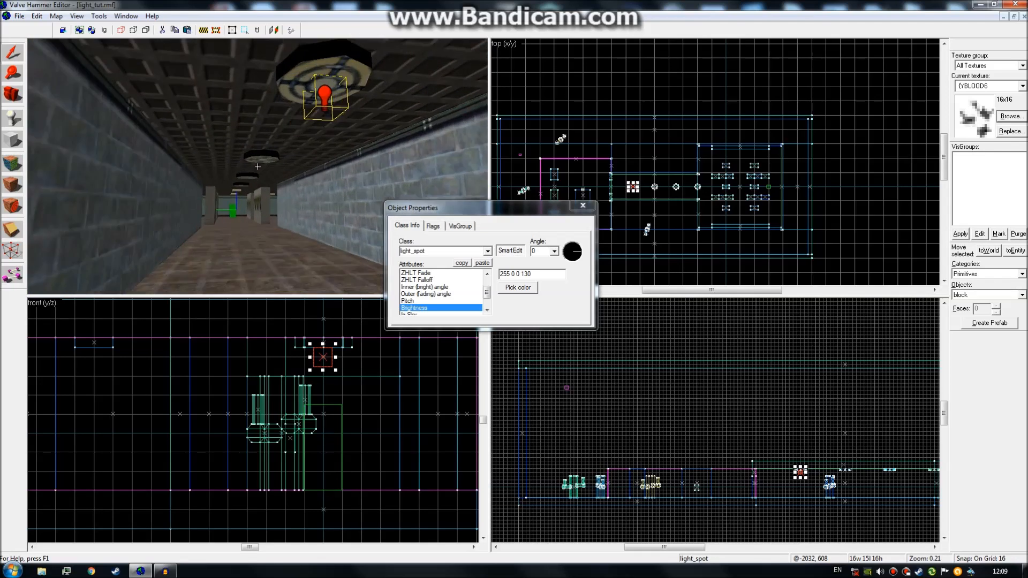
{"action": "key", "text": "w"}
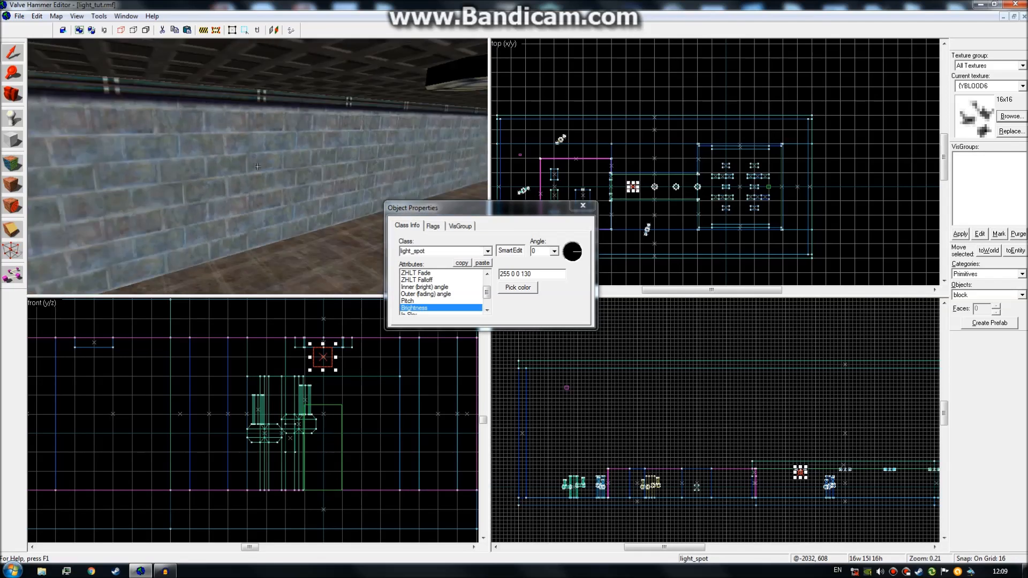
{"action": "key", "text": "w"}
{"action": "key", "text": "s"}
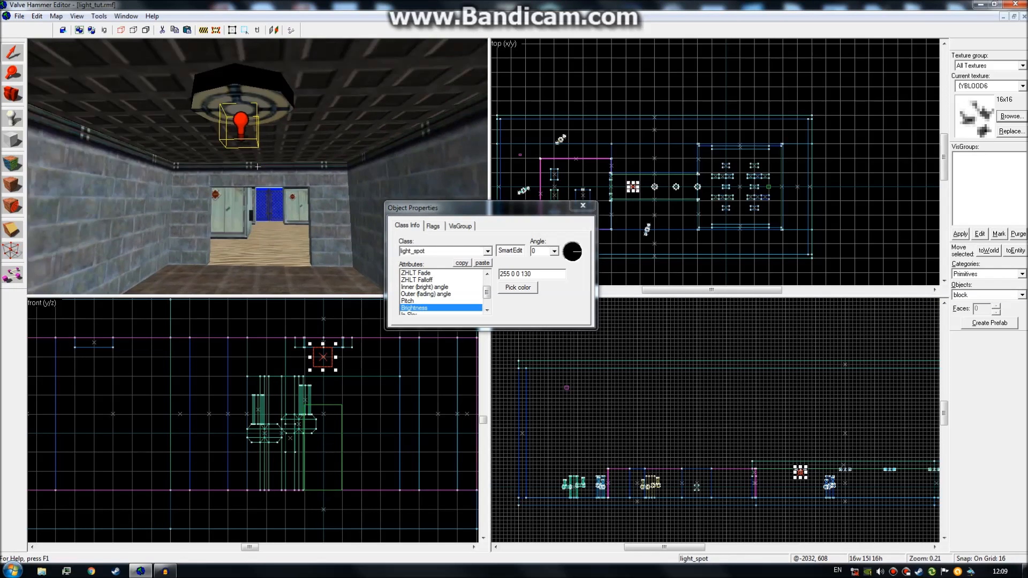
{"action": "key", "text": "w"}
{"action": "key", "text": "z"}
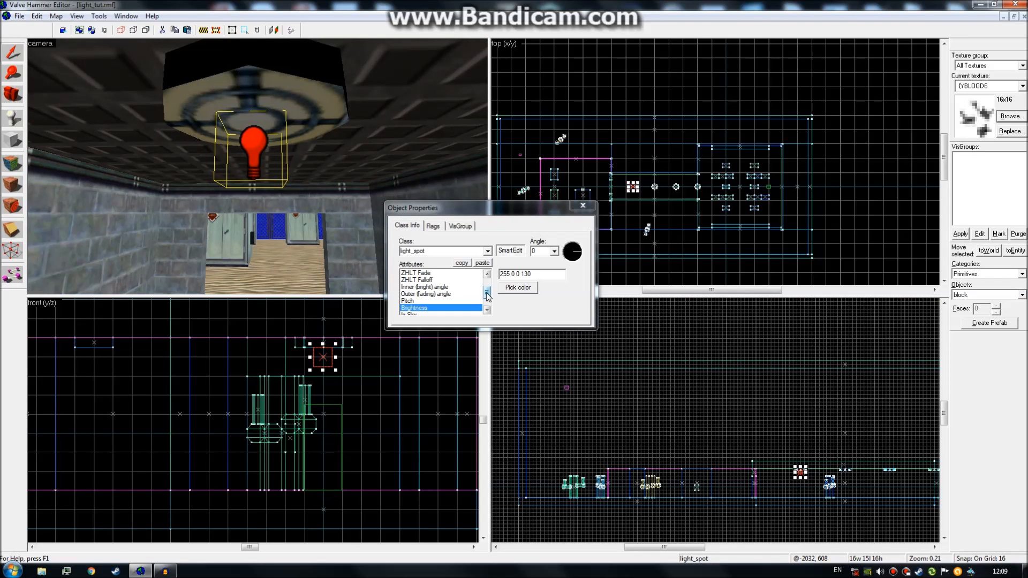
{"action": "scroll", "coordinate": [487, 292], "scroll_direction": "up", "scroll_amount": 1}
{"action": "left_click", "coordinate": [462, 273]}
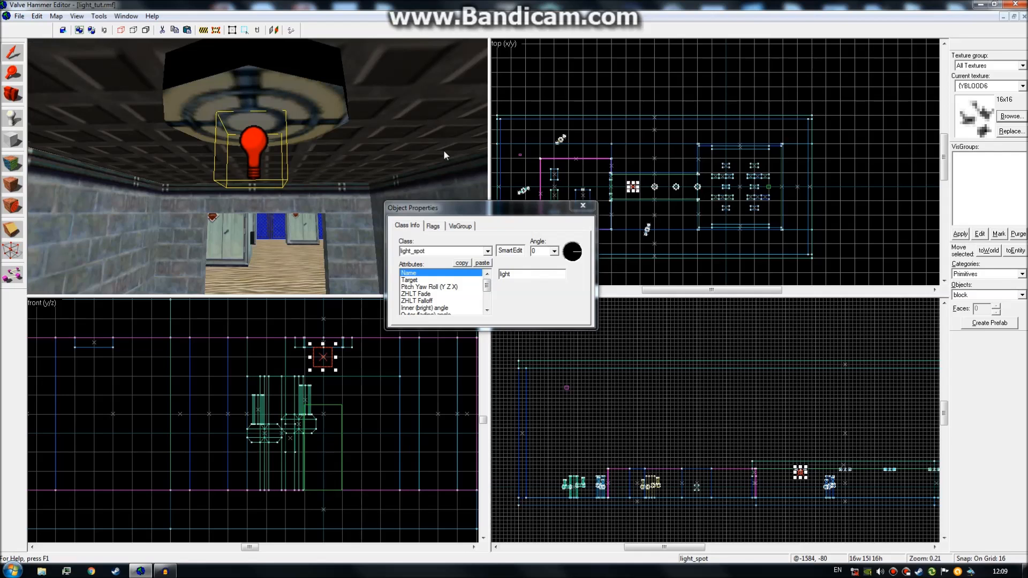
Close the light_spot's properties and copy the light_spot under each of the other three ceiling lamps along the corridor
{"action": "left_click", "coordinate": [582, 207]}
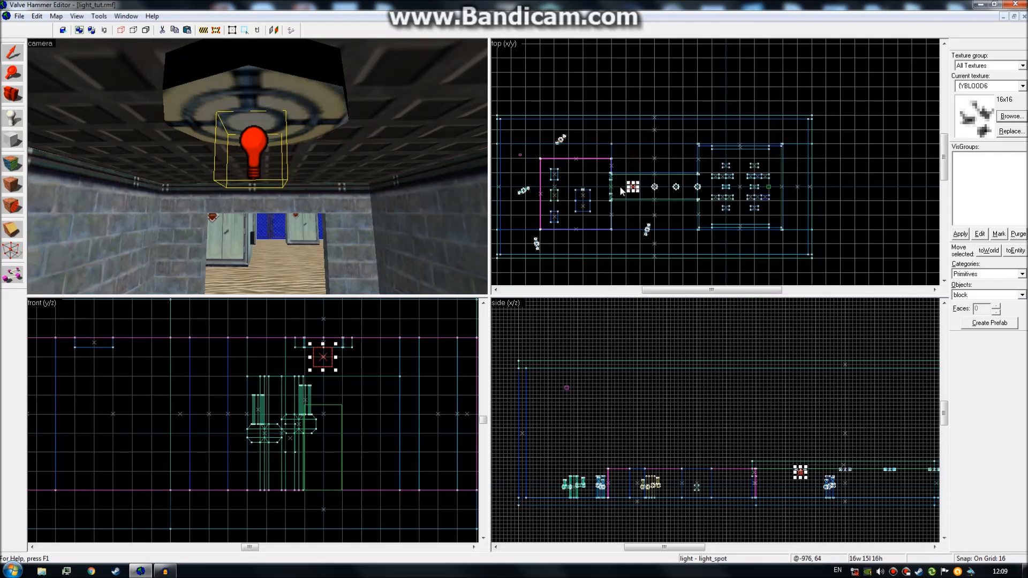
{"action": "scroll", "coordinate": [619, 185], "scroll_direction": "up", "scroll_amount": 3}
{"action": "left_click_drag", "start_coordinate": [628, 183], "coordinate": [680, 182]}
{"action": "scroll", "coordinate": [691, 188], "scroll_direction": "up", "scroll_amount": 5}
{"action": "left_click_drag", "start_coordinate": [677, 177], "coordinate": [815, 177]}
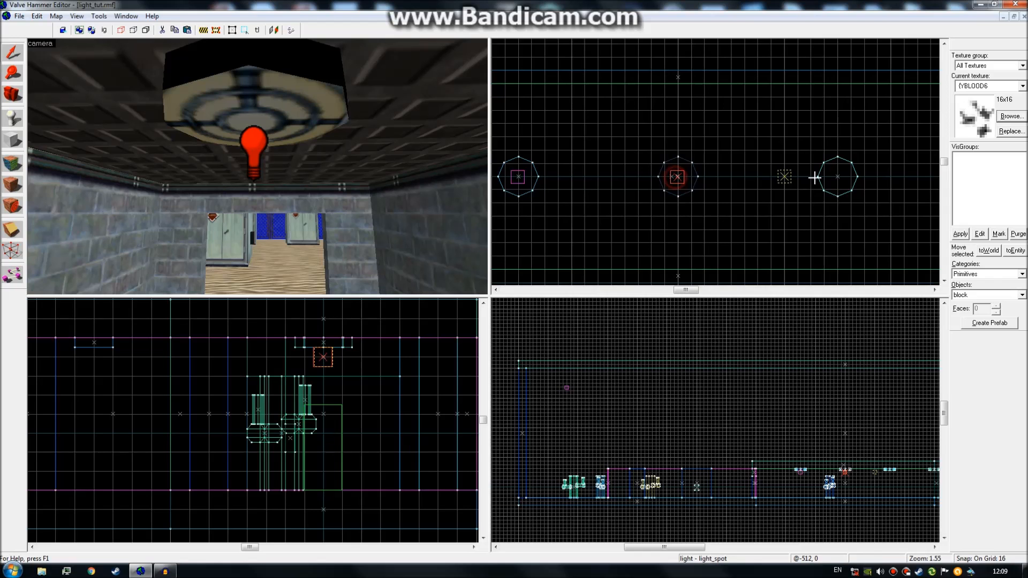
{"action": "scroll", "coordinate": [837, 177], "scroll_direction": "down", "scroll_amount": 5}
{"action": "key", "text": "Right"}
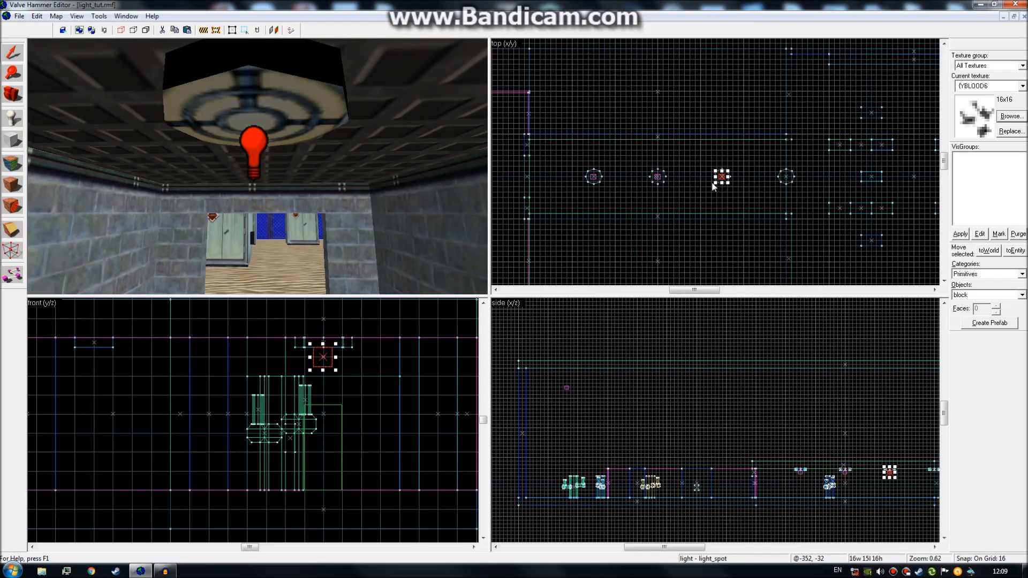
{"action": "scroll", "coordinate": [722, 181], "scroll_direction": "up", "scroll_amount": 4}
{"action": "left_click_drag", "start_coordinate": [722, 172], "coordinate": [854, 175], "text": "shift"}
Examine the copied light_spots under the corridor lamps, up to the computer room entrance
{"action": "key", "text": "z"}
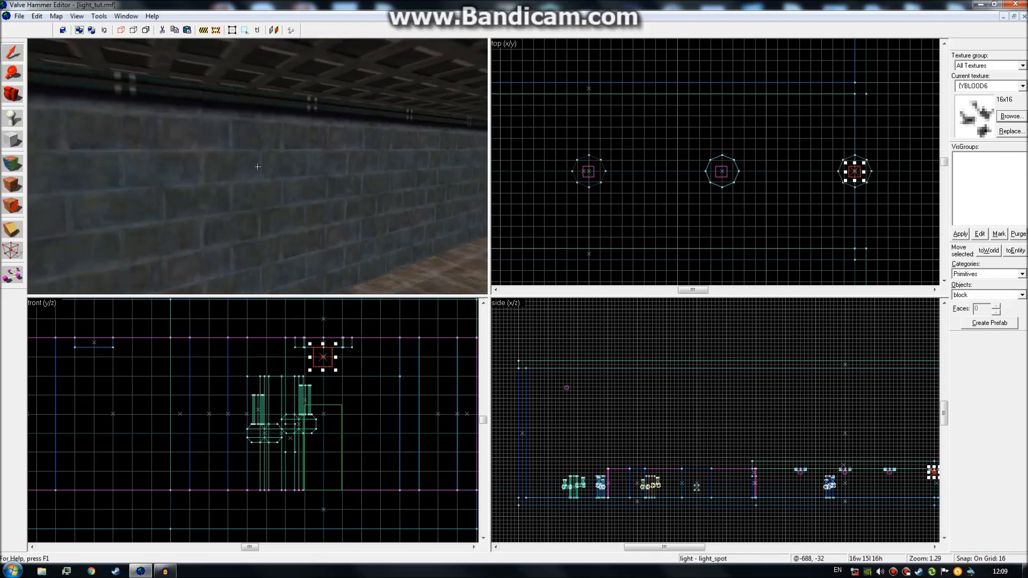
{"action": "key", "text": "w"}
{"action": "key", "text": "w"}
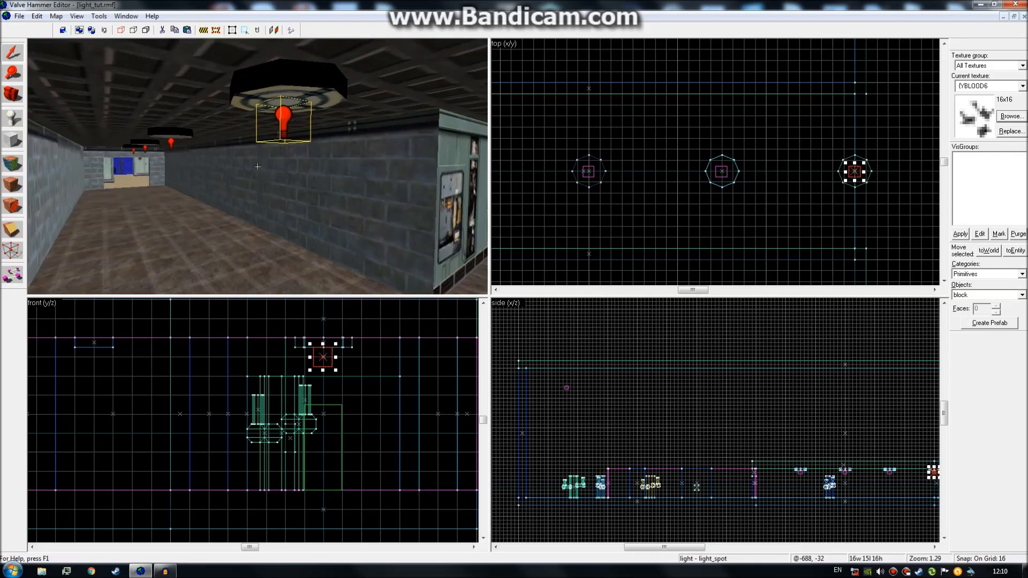
{"action": "key", "text": "w"}
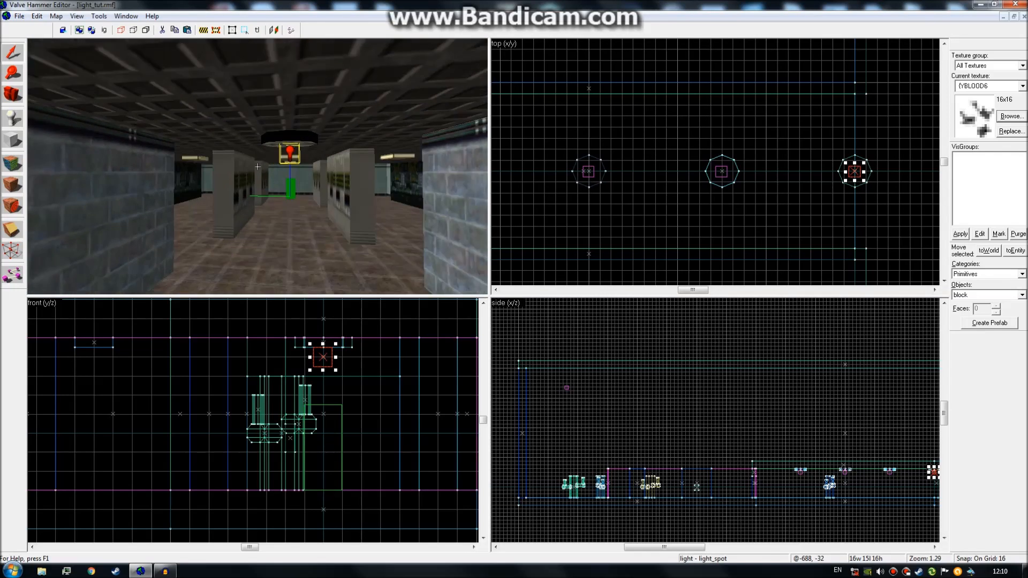
{"action": "key", "text": "w"}
{"action": "key", "text": "w"}
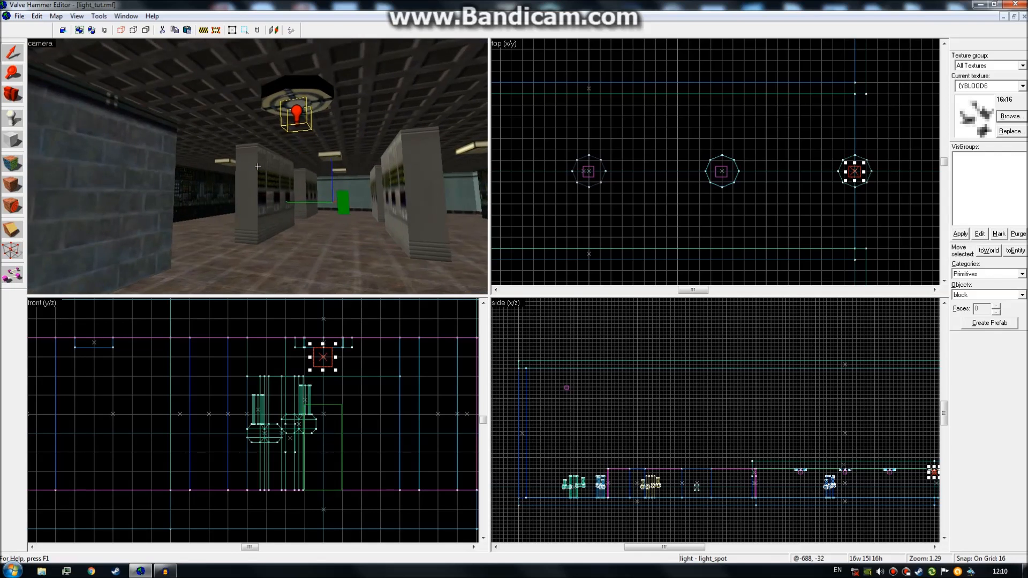
{"action": "key", "text": "z"}
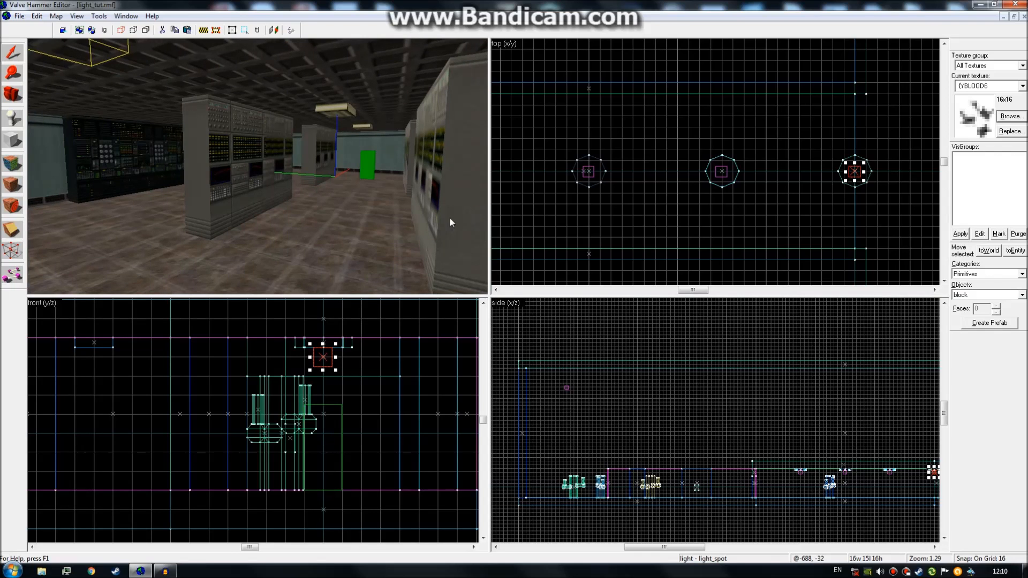
Clear the selection and look over the computer room's consoles, wall panels and ceiling lamps
{"action": "key", "text": "z"}
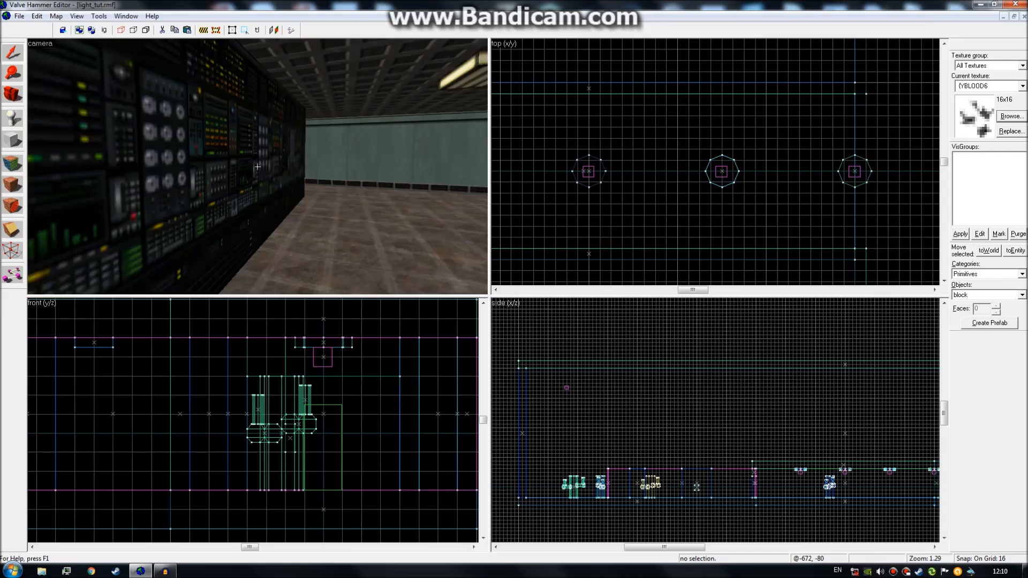
{"action": "key", "text": "w"}
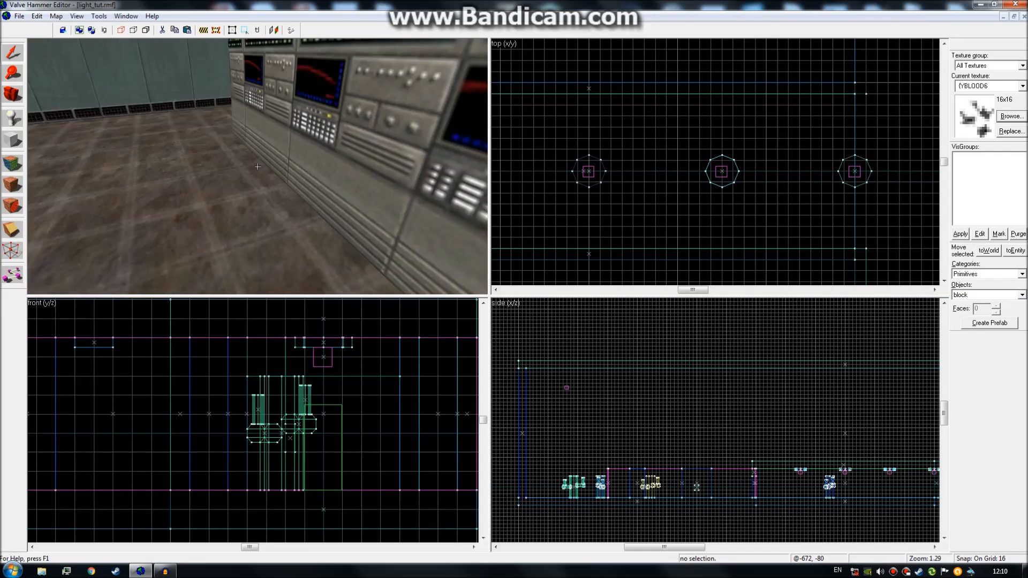
{"action": "key", "text": "z"}
{"action": "key", "text": "z"}
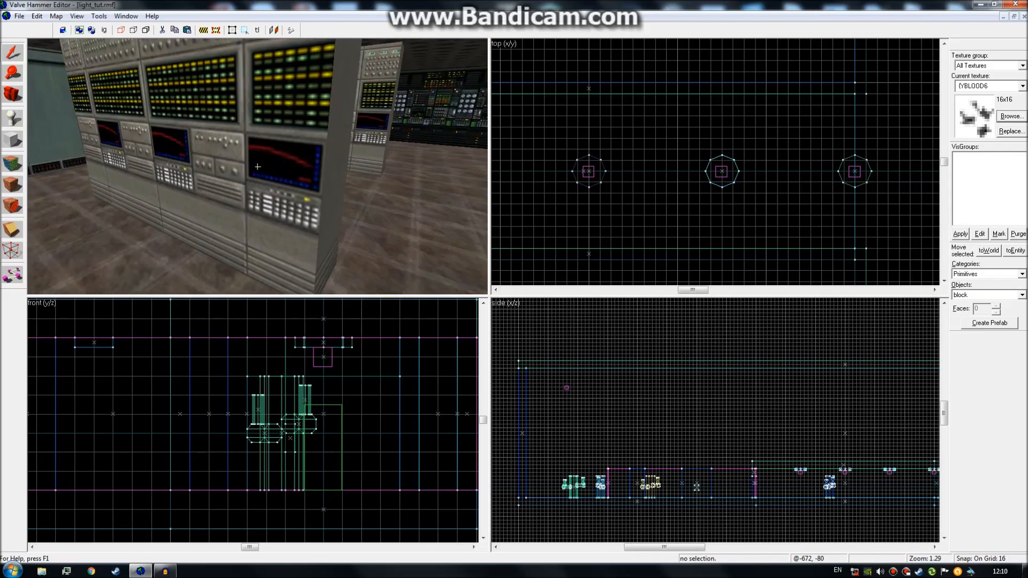
{"action": "key", "text": "s"}
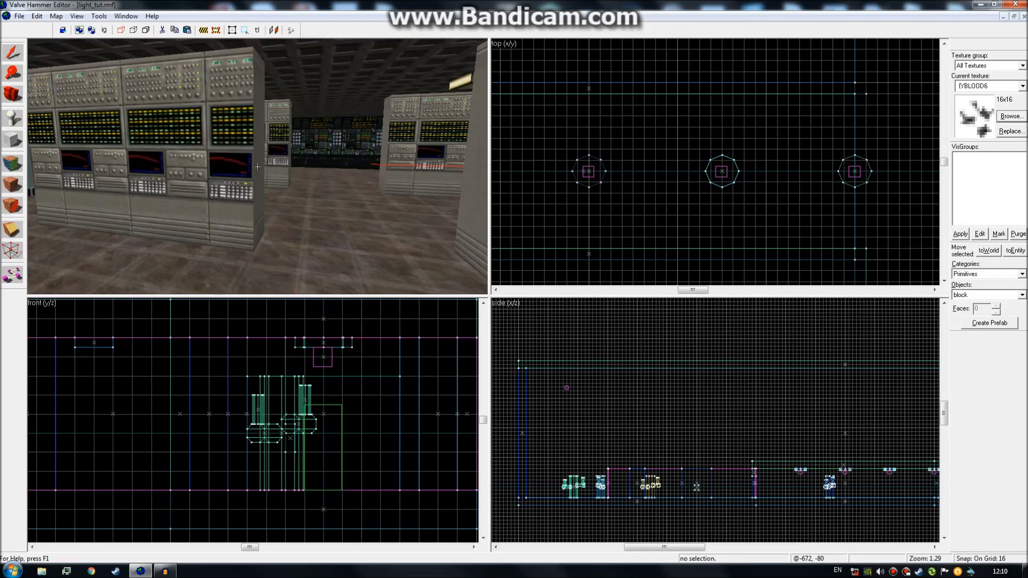
{"action": "key", "text": "z"}
{"action": "key", "text": "z"}
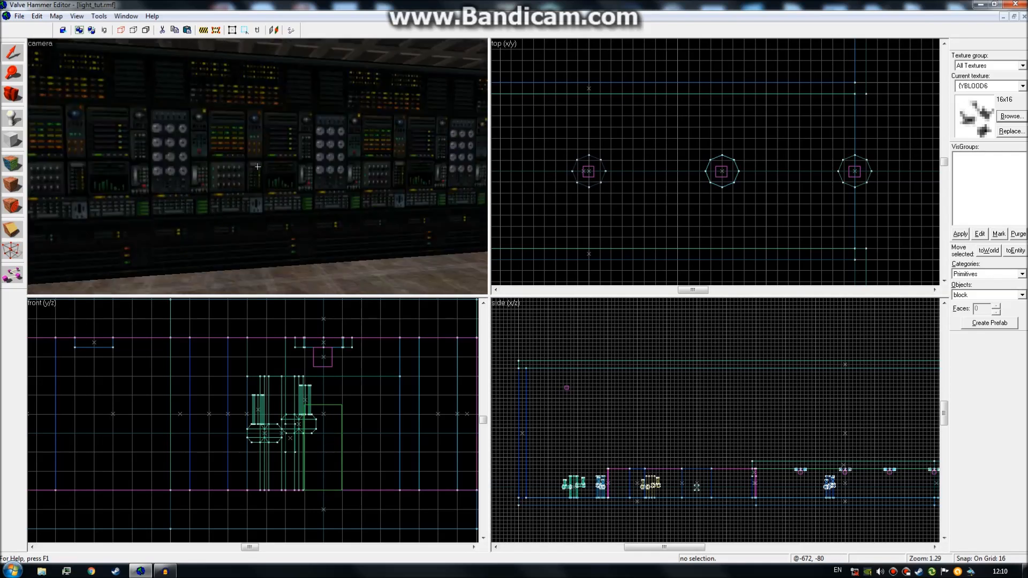
{"action": "key", "text": "w"}
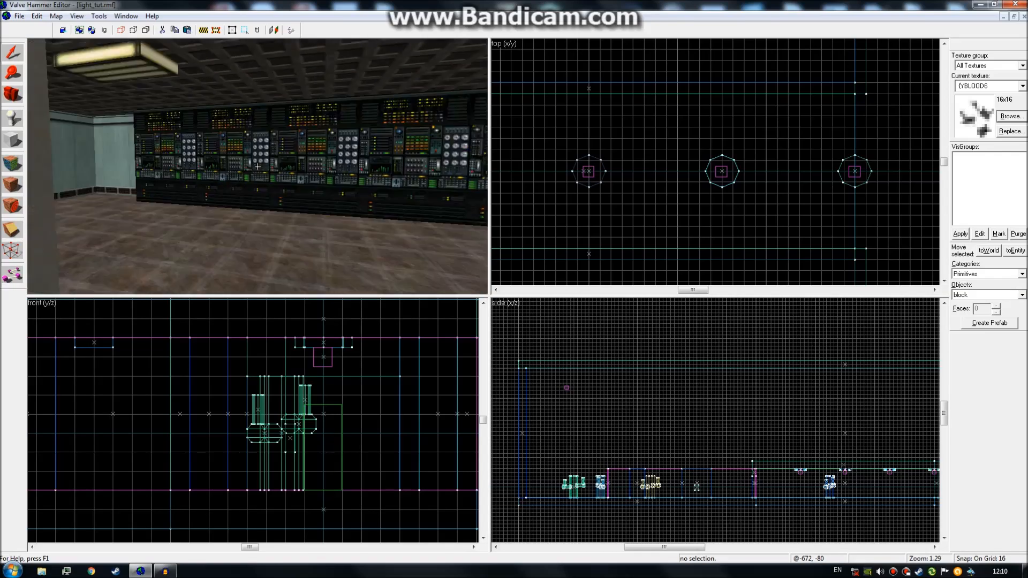
{"action": "key", "text": "z"}
{"action": "key", "text": "w"}
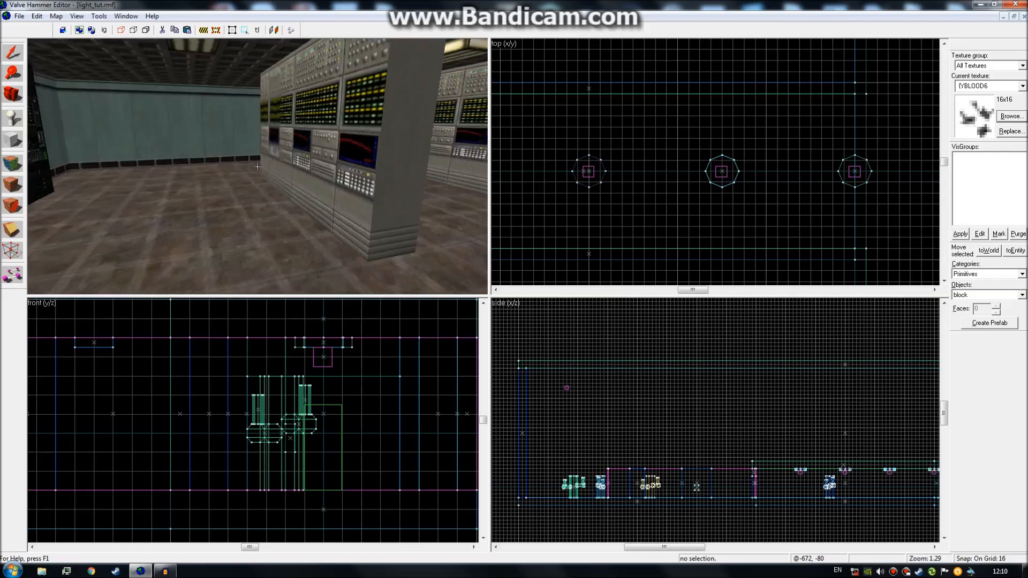
{"action": "key", "text": "z"}
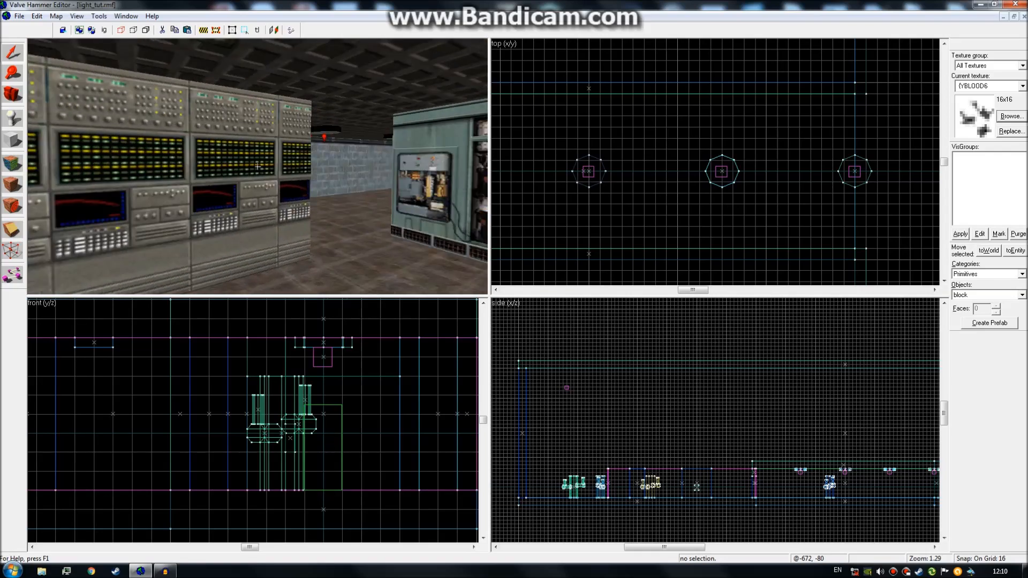
{"action": "key", "text": "w"}
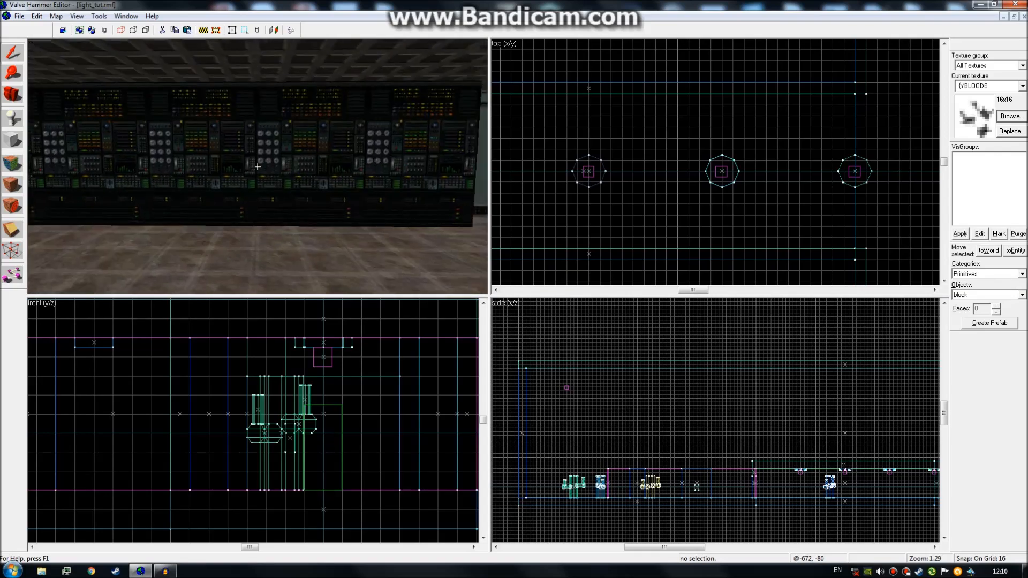
{"action": "key", "text": "w"}
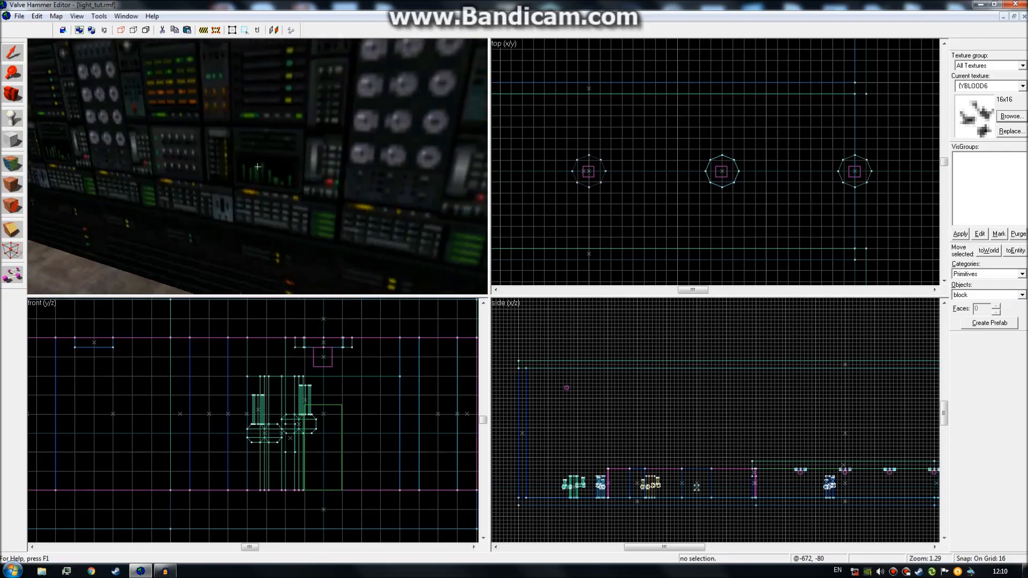
{"action": "key", "text": "w"}
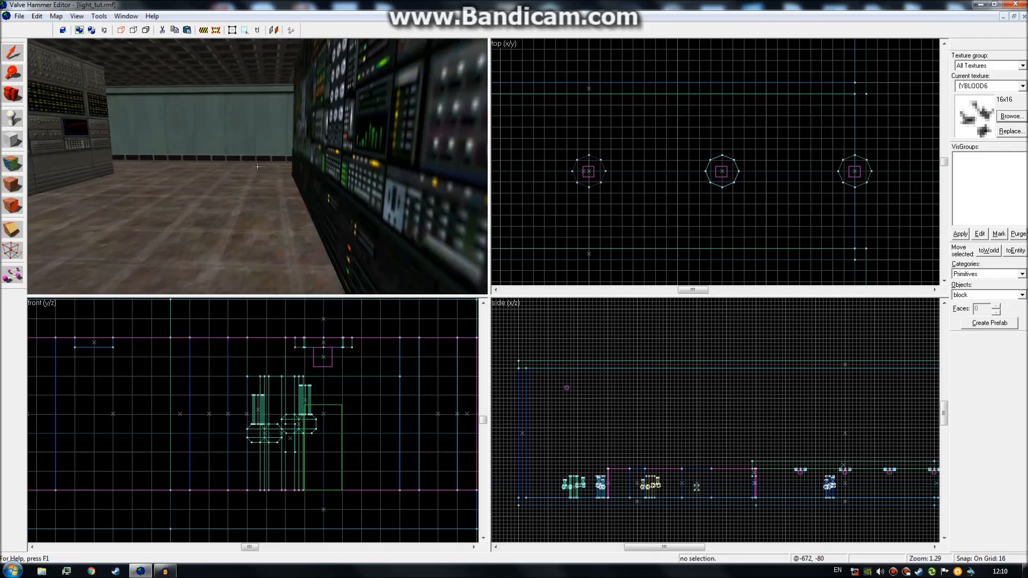
{"action": "key", "text": "z"}
Activate the Entity tool and choose light as the entity type to place
{"action": "key", "text": "s"}
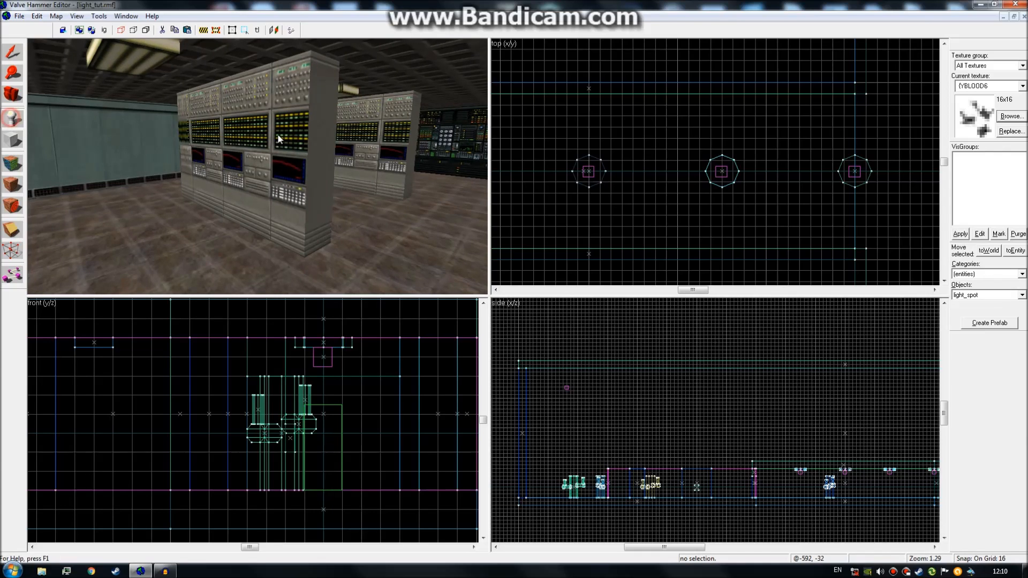
{"action": "key", "text": "z"}
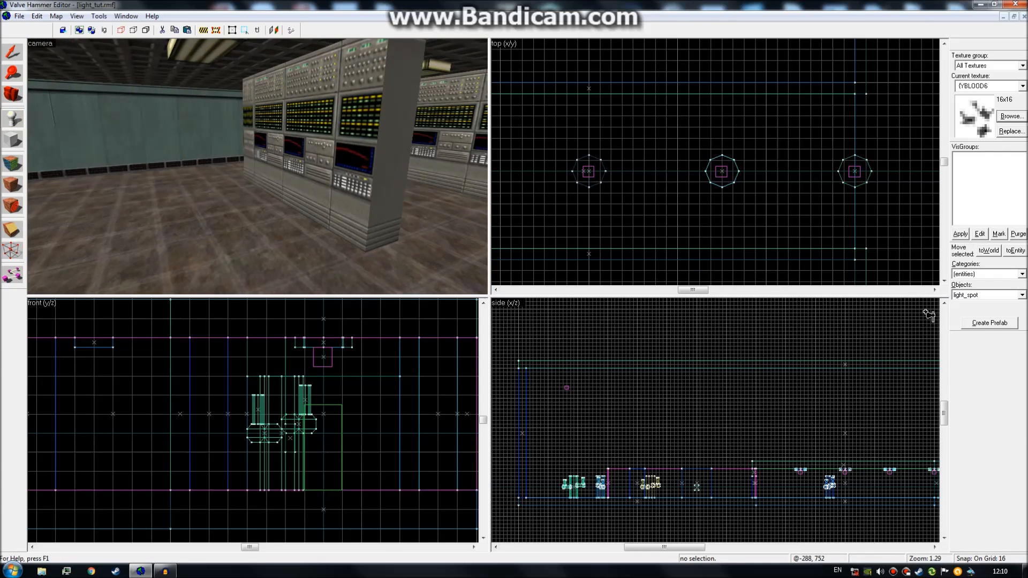
{"action": "left_click", "coordinate": [1022, 295]}
{"action": "scroll", "coordinate": [1023, 359], "scroll_direction": "up", "scroll_amount": 3}
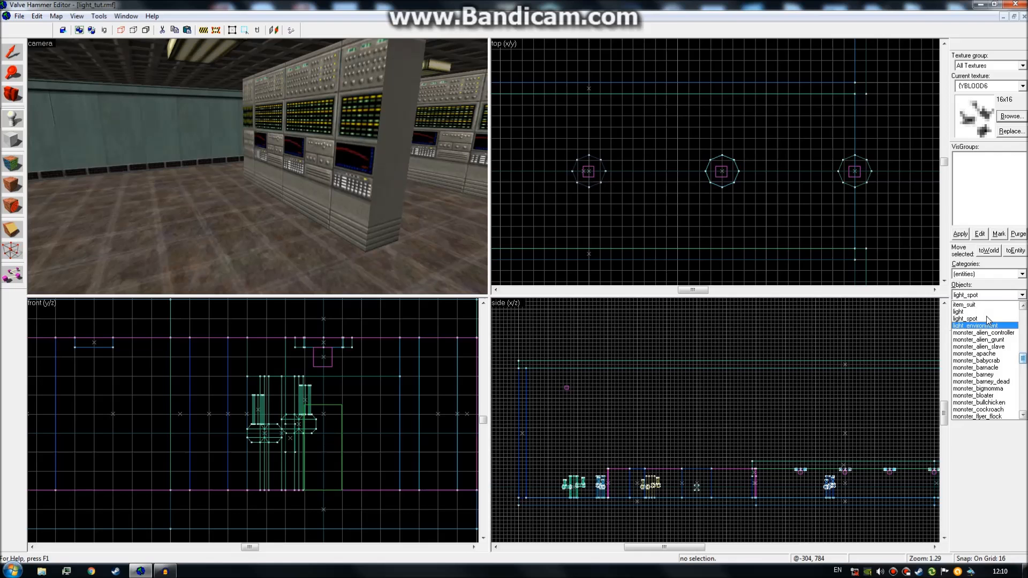
{"action": "left_click", "coordinate": [984, 311]}
Place a light entity on the screen of a grey console in the computer room
{"action": "key", "text": "z"}
{"action": "key", "text": "w"}
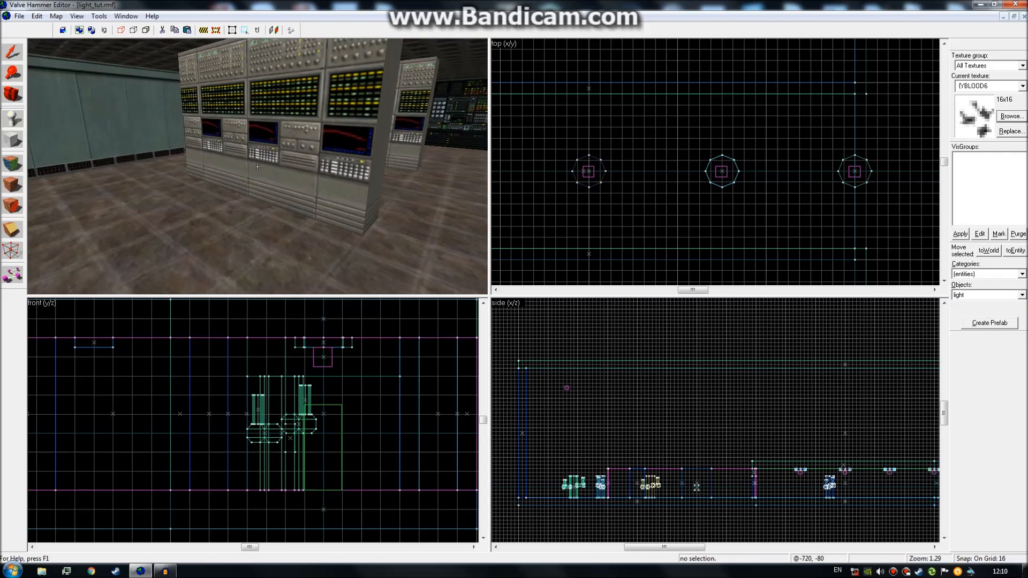
{"action": "key", "text": "w"}
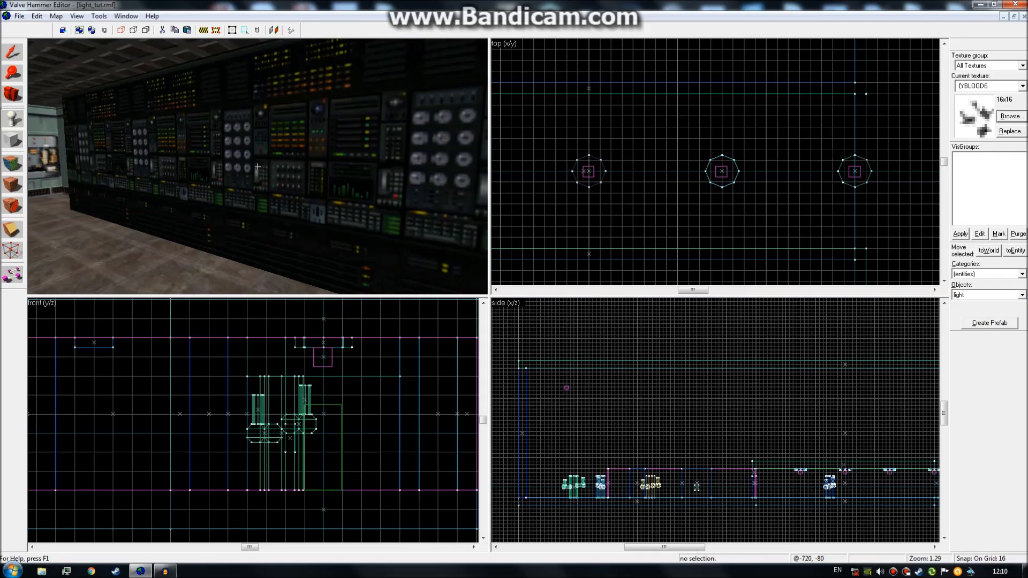
{"action": "key", "text": "s"}
{"action": "key", "text": "w"}
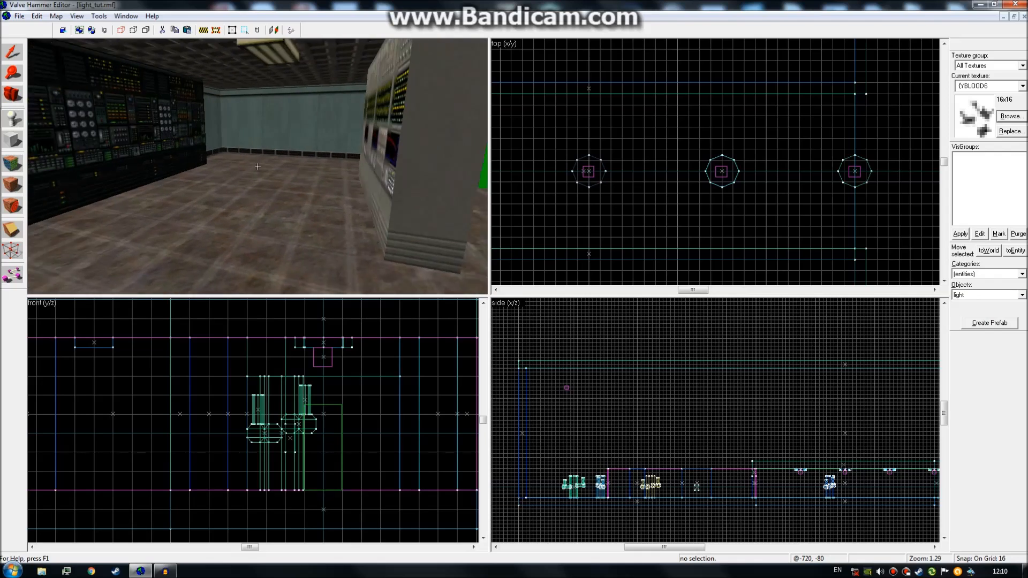
{"action": "key", "text": "s"}
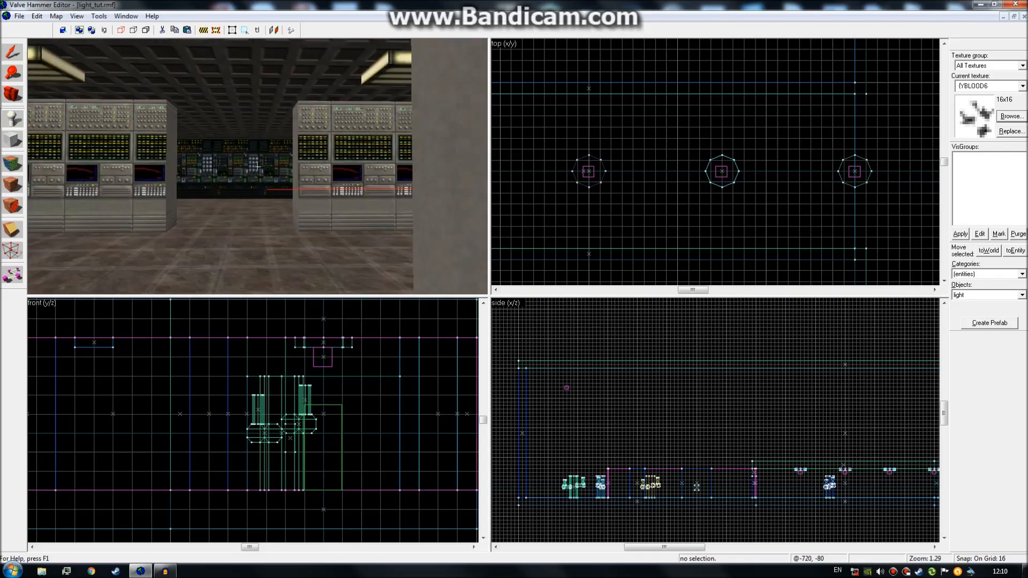
{"action": "key", "text": "s"}
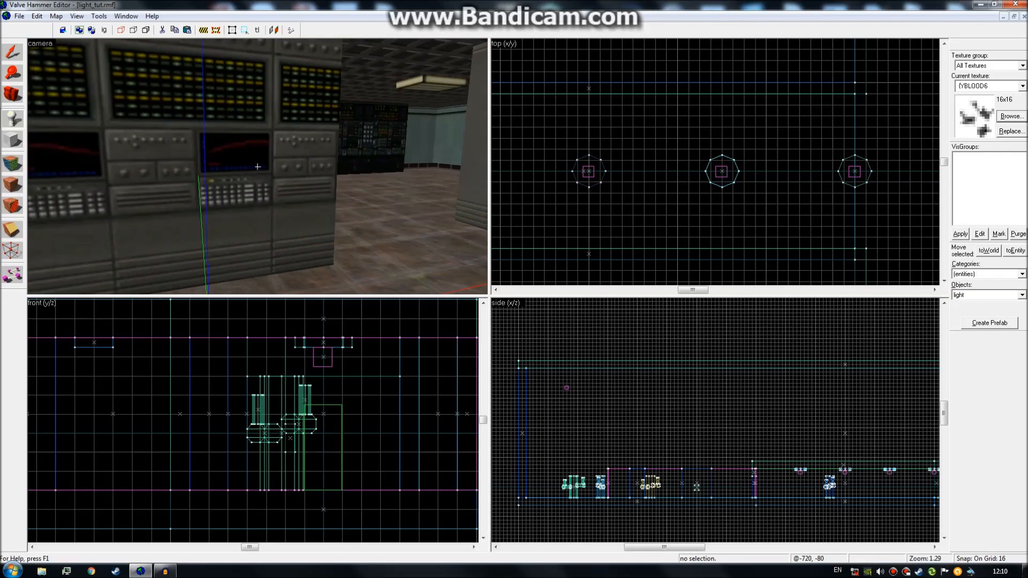
{"action": "key", "text": "z"}
{"action": "key", "text": "z"}
{"action": "key", "text": "s"}
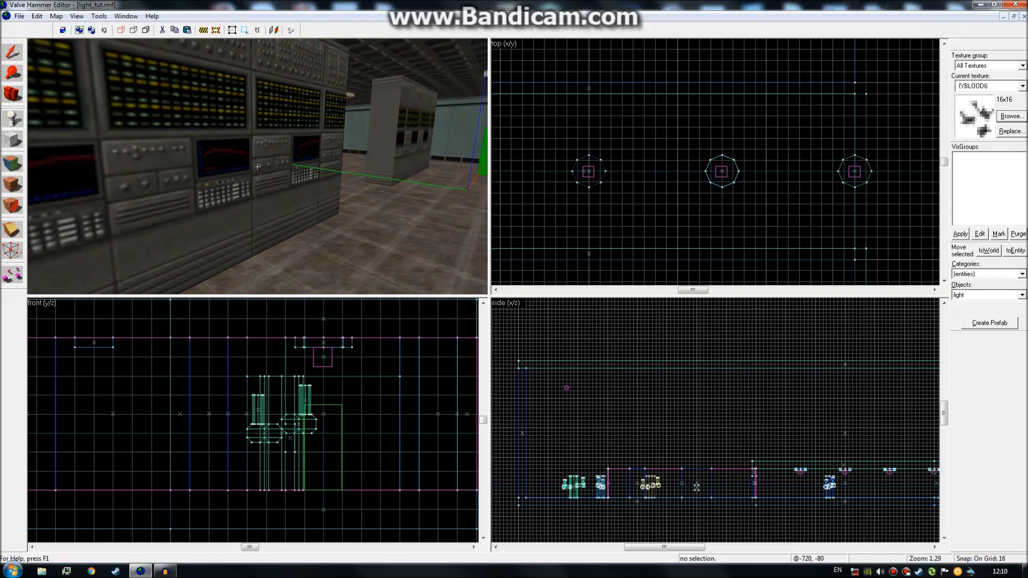
{"action": "key", "text": "z"}
{"action": "left_click", "coordinate": [254, 165]}
{"action": "key", "text": "z"}
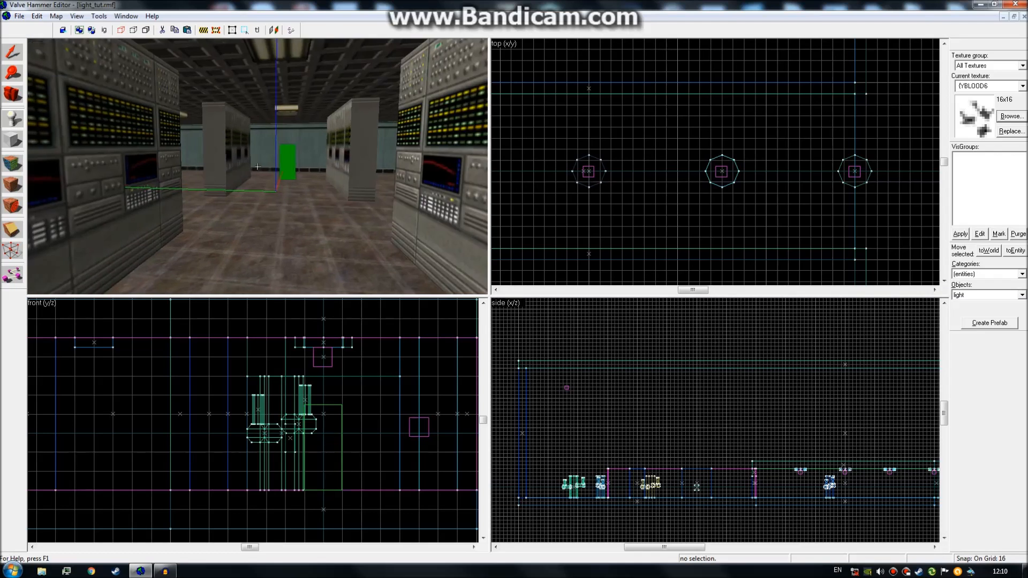
{"action": "key", "text": "z"}
Select the new light and move it about 16 units out from the console's front
{"action": "key", "text": "shift+b"}
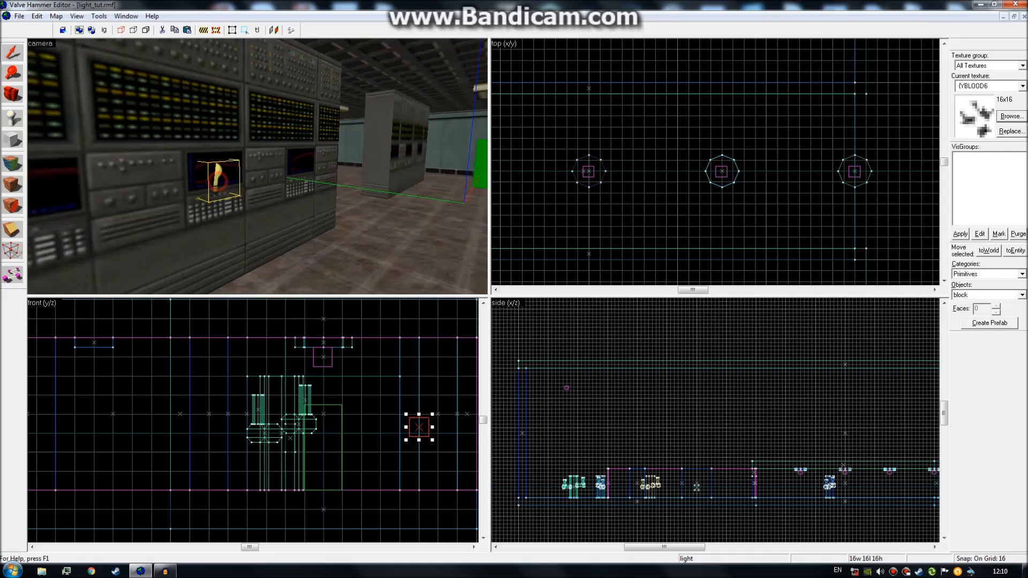
{"action": "key", "text": "z"}
{"action": "scroll", "coordinate": [651, 188], "scroll_direction": "down", "scroll_amount": 2}
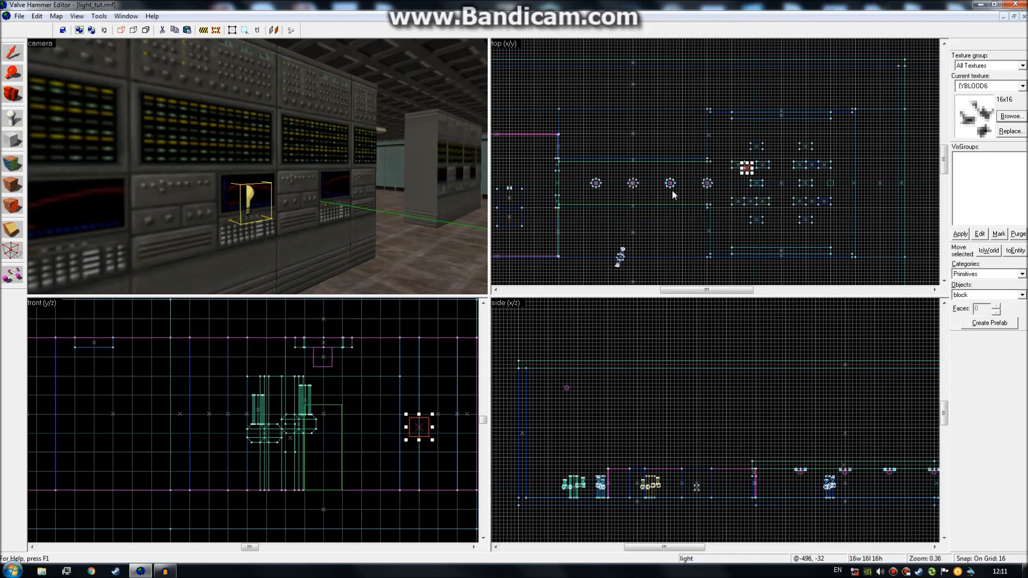
{"action": "scroll", "coordinate": [596, 153], "scroll_direction": "up", "scroll_amount": 4}
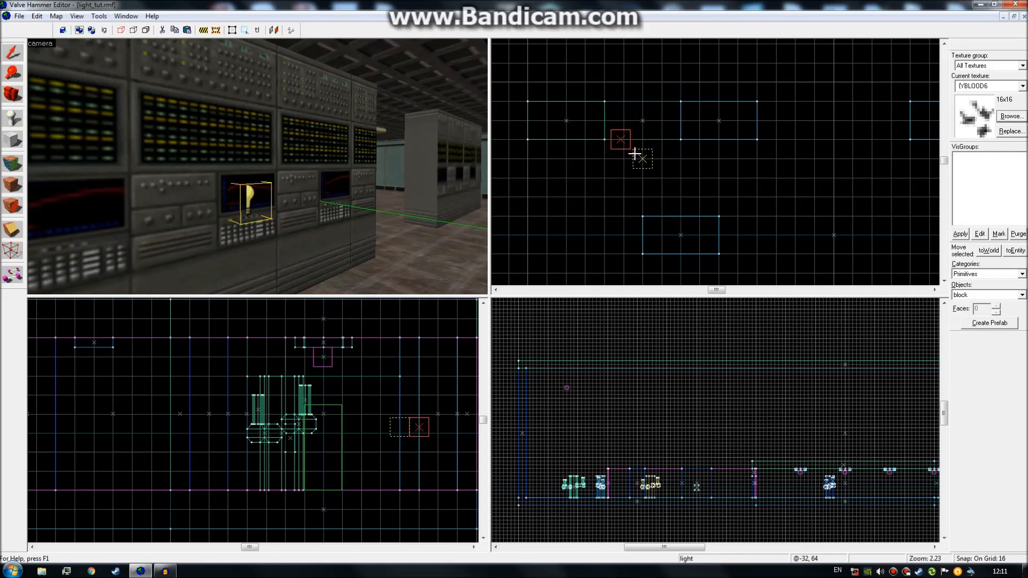
{"action": "left_click_drag", "start_coordinate": [623, 149], "coordinate": [623, 153]}
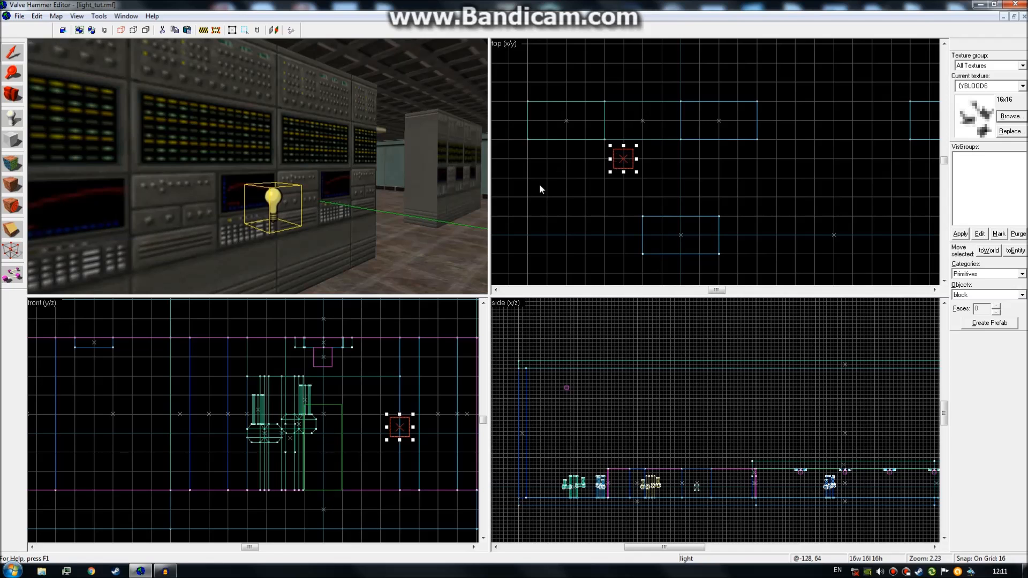
Open the console light's properties and check its Brightness attribute
{"action": "right_click", "coordinate": [618, 158]}
{"action": "left_click", "coordinate": [646, 347]}
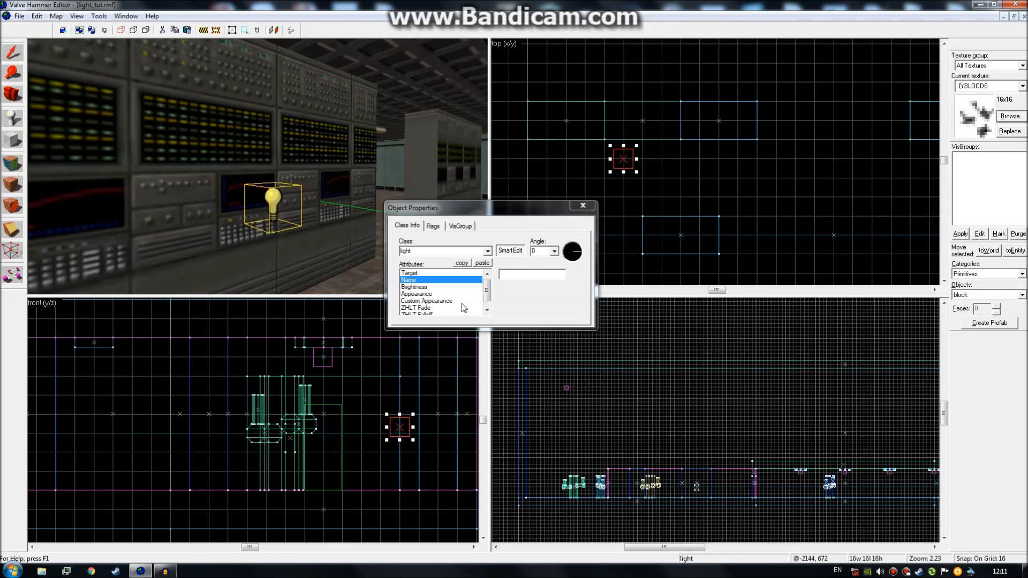
{"action": "left_click", "coordinate": [453, 287]}
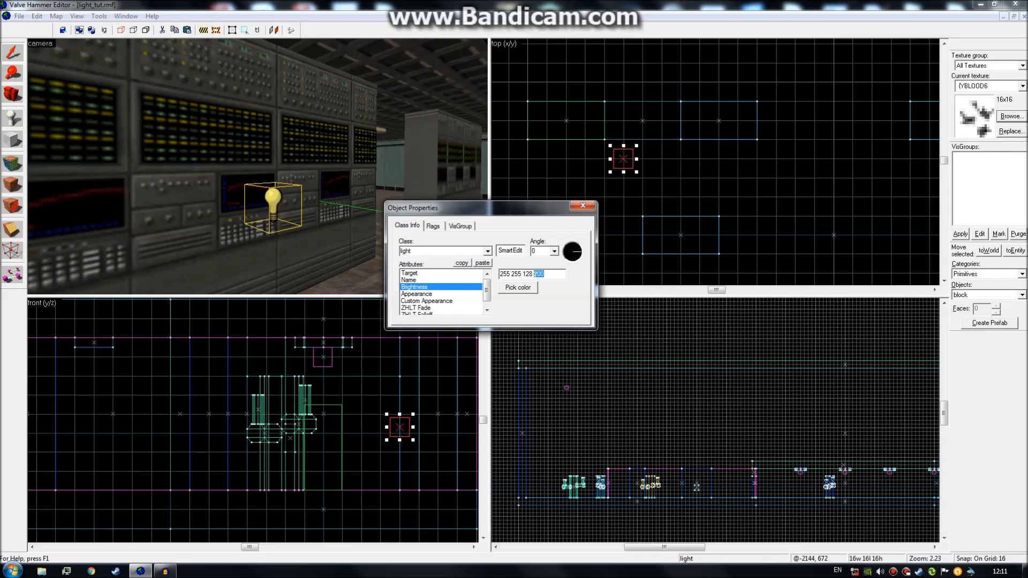
{"action": "left_click", "coordinate": [583, 206]}
Look over the corridor's red lights and the new light in front of the computer room's console
{"action": "key", "text": "z"}
{"action": "key", "text": "w"}
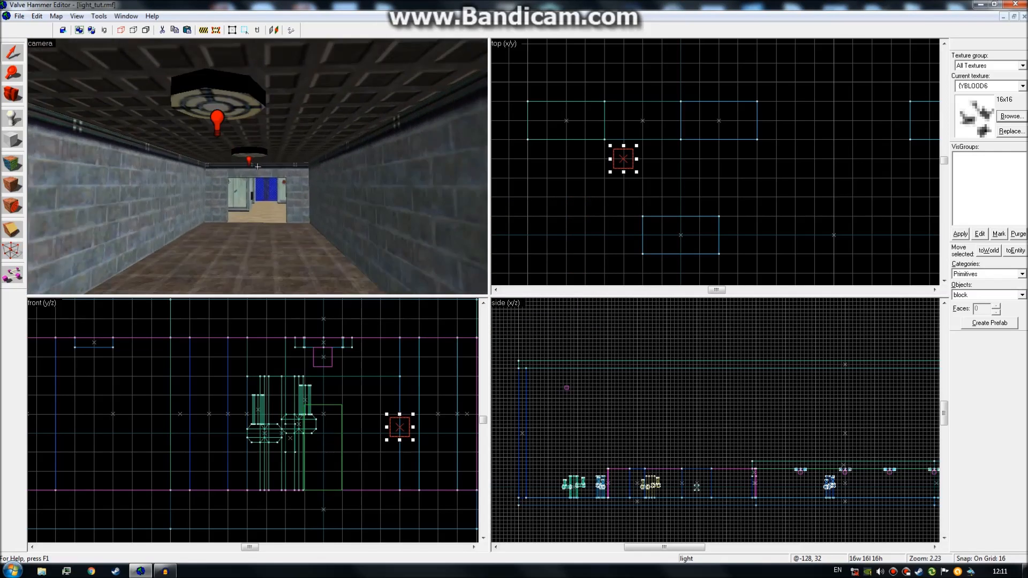
{"action": "key", "text": "w"}
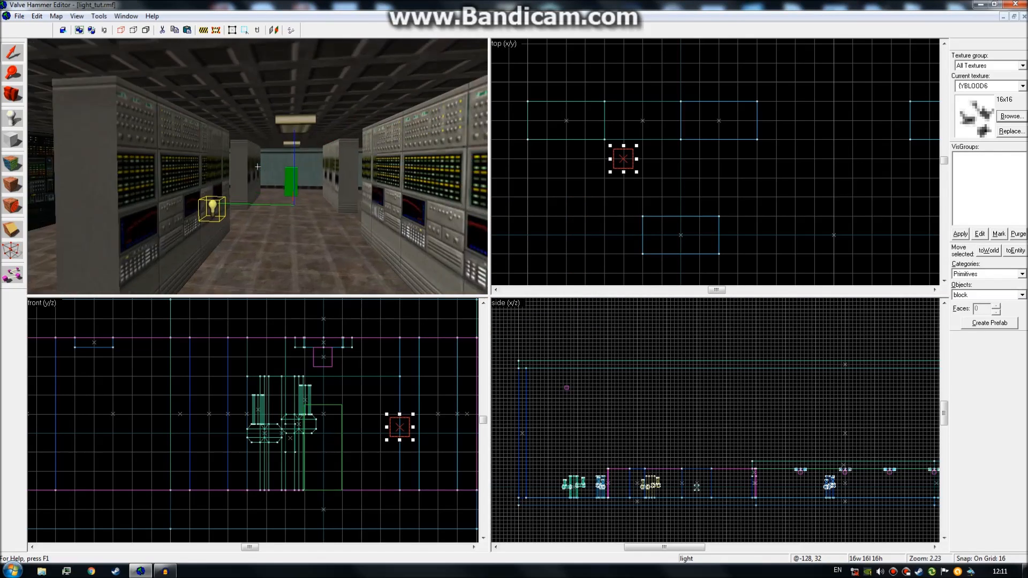
{"action": "key", "text": "w"}
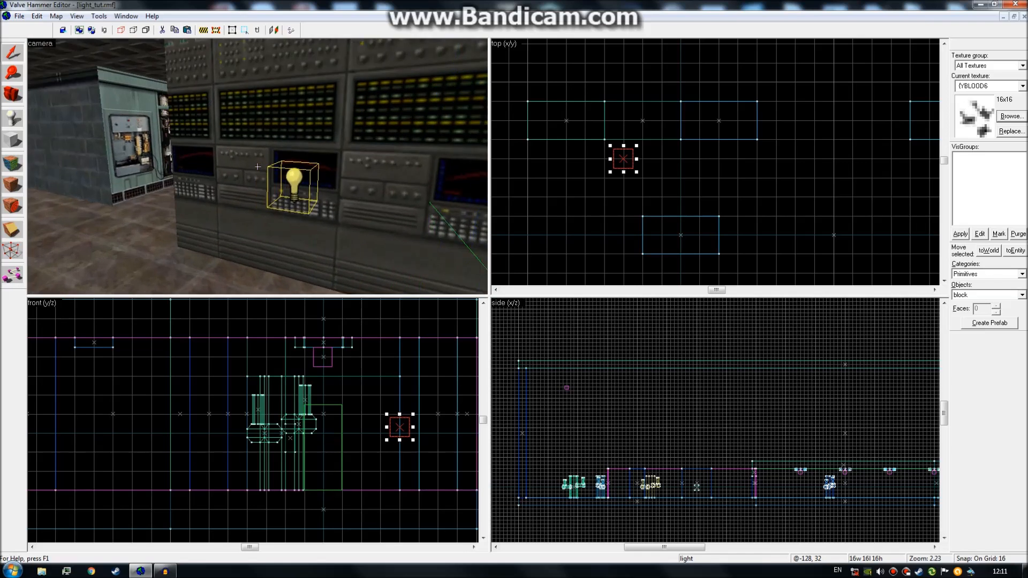
{"action": "key", "text": "w"}
{"action": "key", "text": "z"}
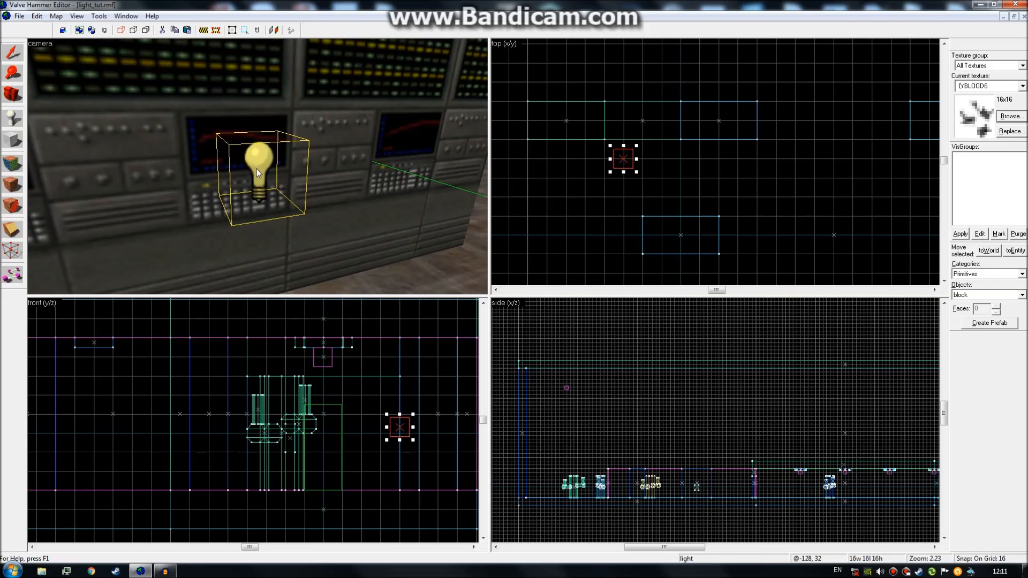
{"action": "key", "text": "z"}
{"action": "key", "text": "s"}
{"action": "key", "text": "w"}
{"action": "key", "text": "w"}
{"action": "key", "text": "z"}
Set the intensity value in the console light's Brightness attribute to 40
{"action": "right_click", "coordinate": [623, 162]}
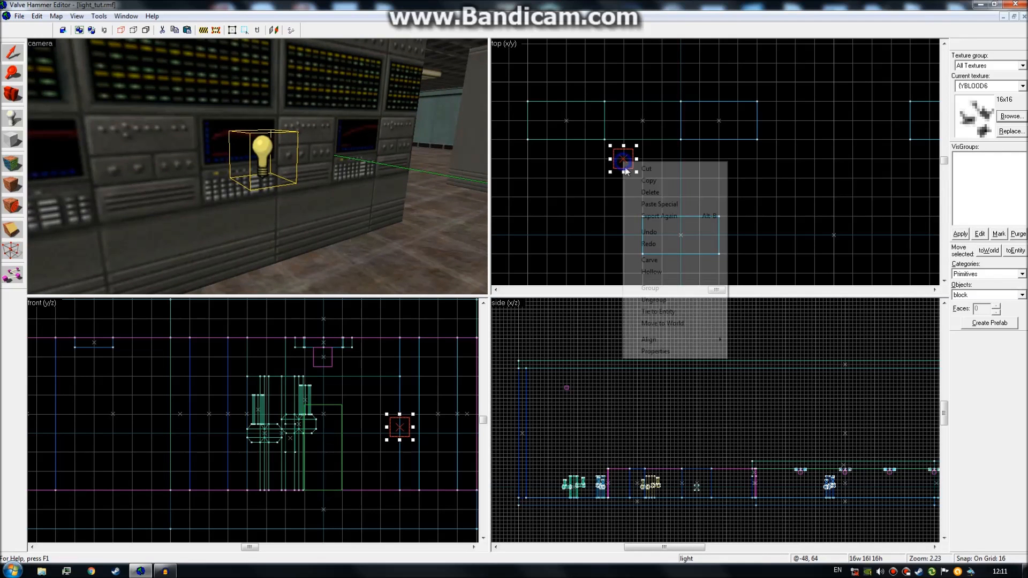
{"action": "left_click", "coordinate": [676, 356]}
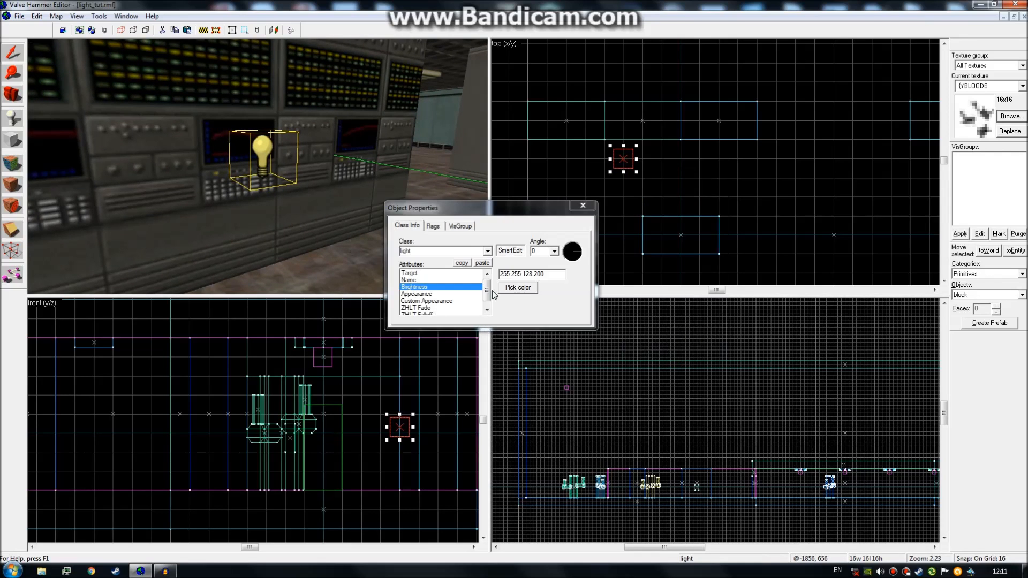
{"action": "left_click", "coordinate": [480, 300]}
{"action": "left_click", "coordinate": [453, 294]}
{"action": "left_click", "coordinate": [460, 287]}
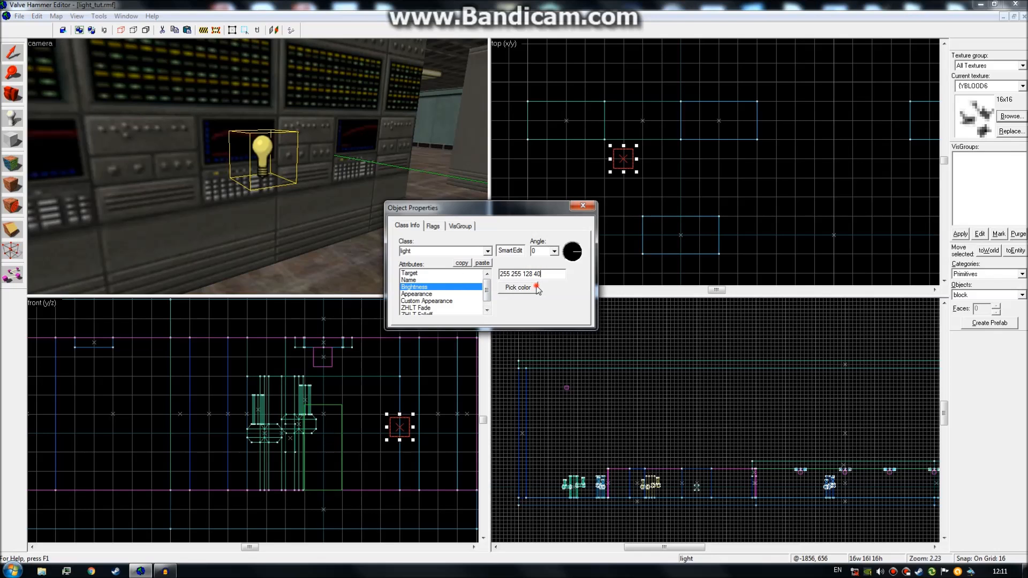
Give the console light a blue colour with RGB values 2, 46, 196
{"action": "left_click", "coordinate": [519, 287]}
{"action": "left_click", "coordinate": [554, 198]}
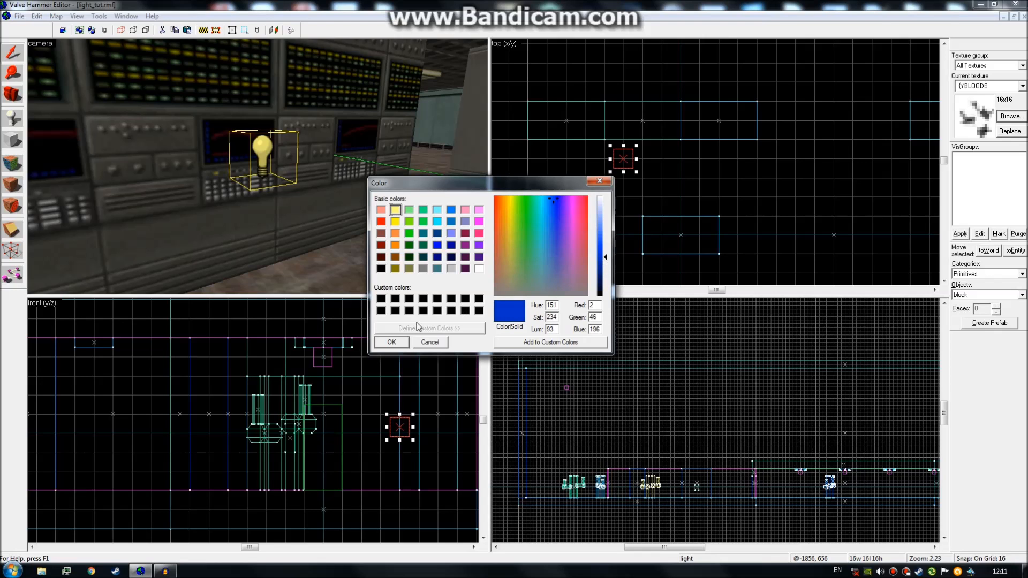
{"action": "left_click", "coordinate": [392, 342]}
{"action": "double_click", "coordinate": [530, 274]}
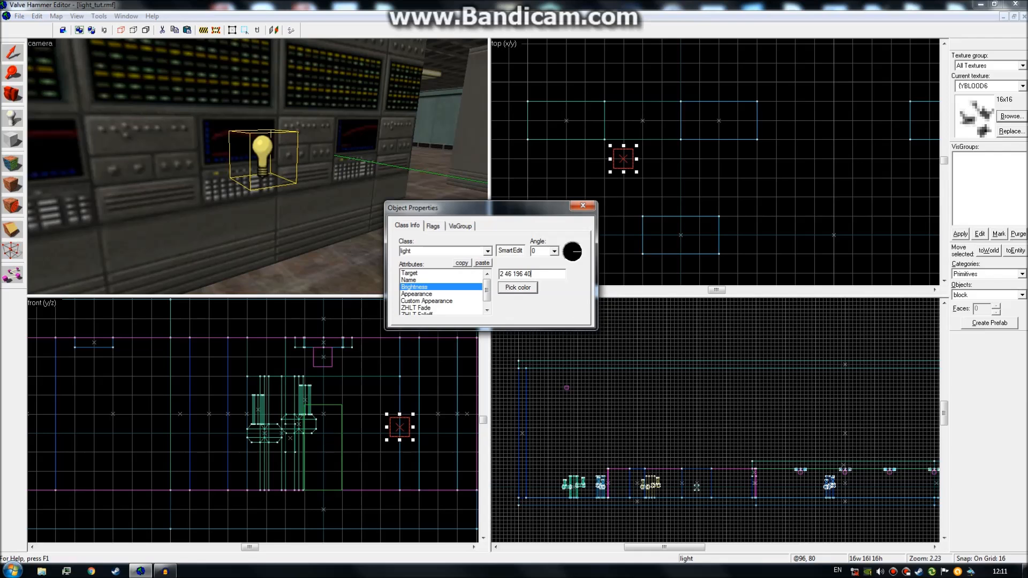
{"action": "left_click", "coordinate": [547, 276]}
Reduce the grid snap to 4 and move the blue light about 4 units closer to the console, then close its properties
{"action": "key", "text": "z"}
{"action": "key", "text": "a"}
{"action": "key", "text": "s"}
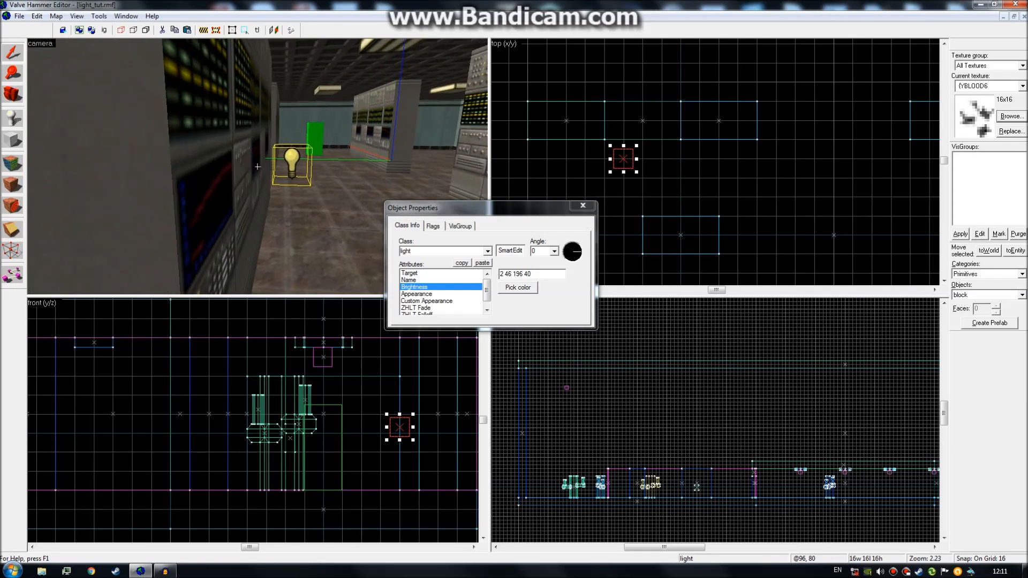
{"action": "key", "text": "d"}
{"action": "key", "text": "w"}
{"action": "key", "text": "z"}
{"action": "scroll", "coordinate": [622, 162], "scroll_direction": "up", "scroll_amount": 2}
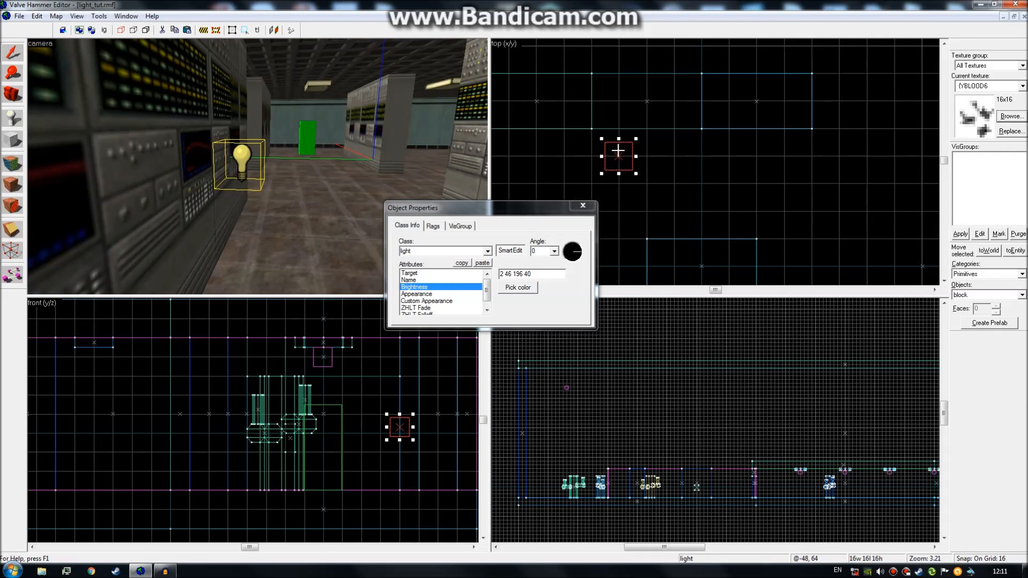
{"action": "key", "text": "bracketleft"}
{"action": "left_click", "coordinate": [618, 148]}
{"action": "key", "text": "bracketleft"}
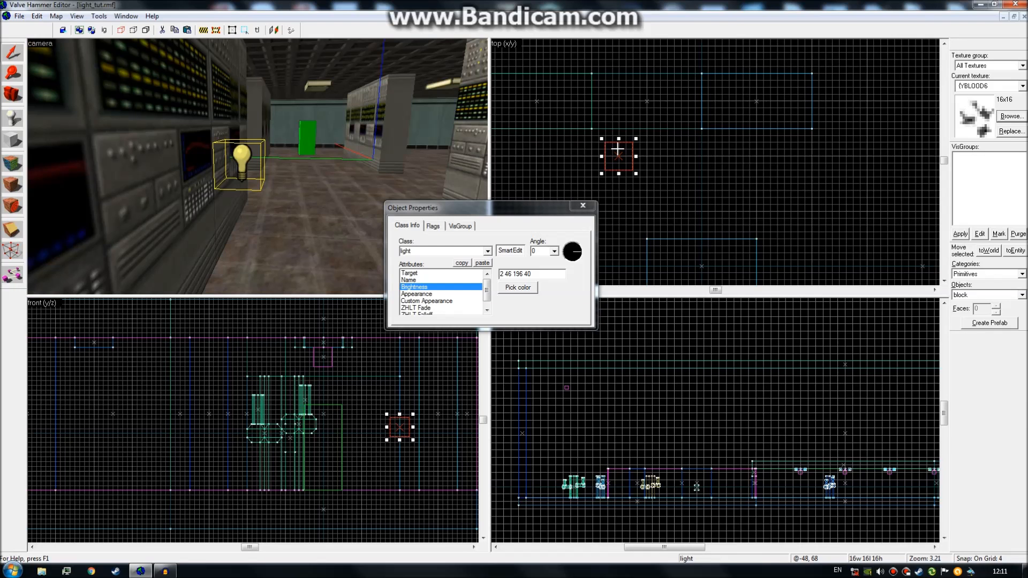
{"action": "left_click", "coordinate": [679, 157]}
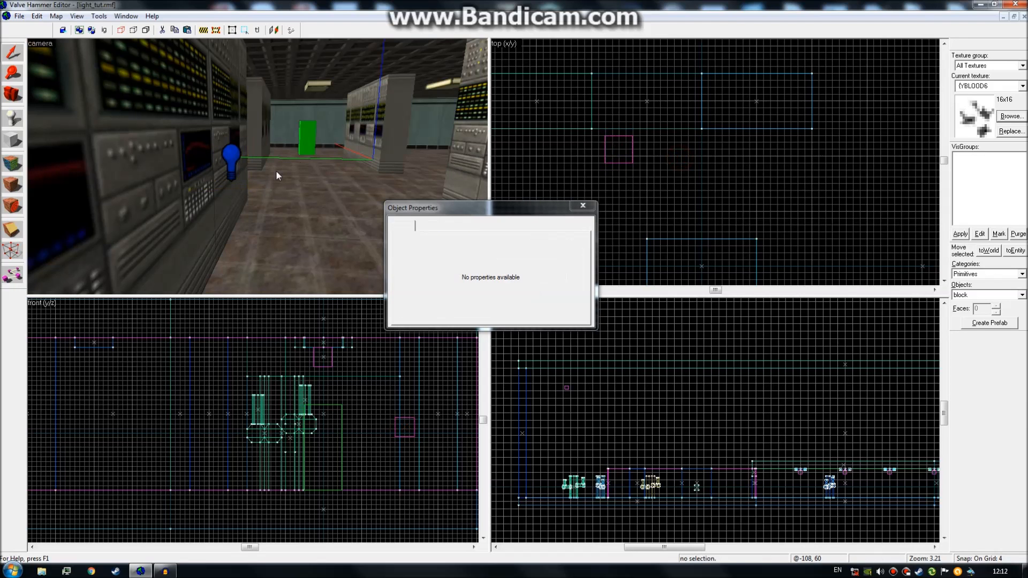
{"action": "left_click", "coordinate": [584, 206]}
{"action": "left_click", "coordinate": [642, 215]}
Copy the blue light across the aisle and position it in front of the opposite console's screen
{"action": "key", "text": "z"}
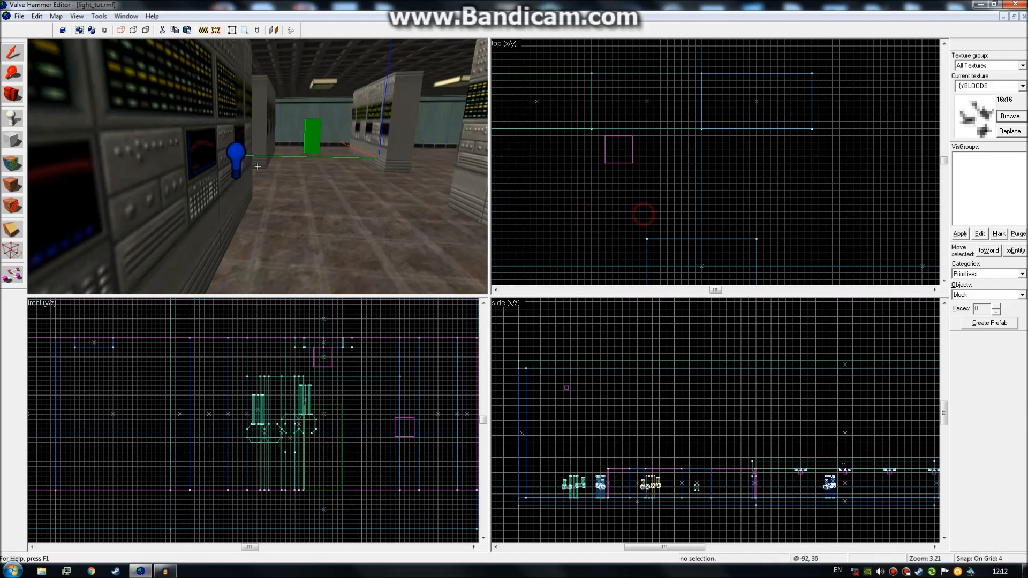
{"action": "key", "text": "d"}
{"action": "key", "text": "z"}
{"action": "left_click", "coordinate": [267, 167]}
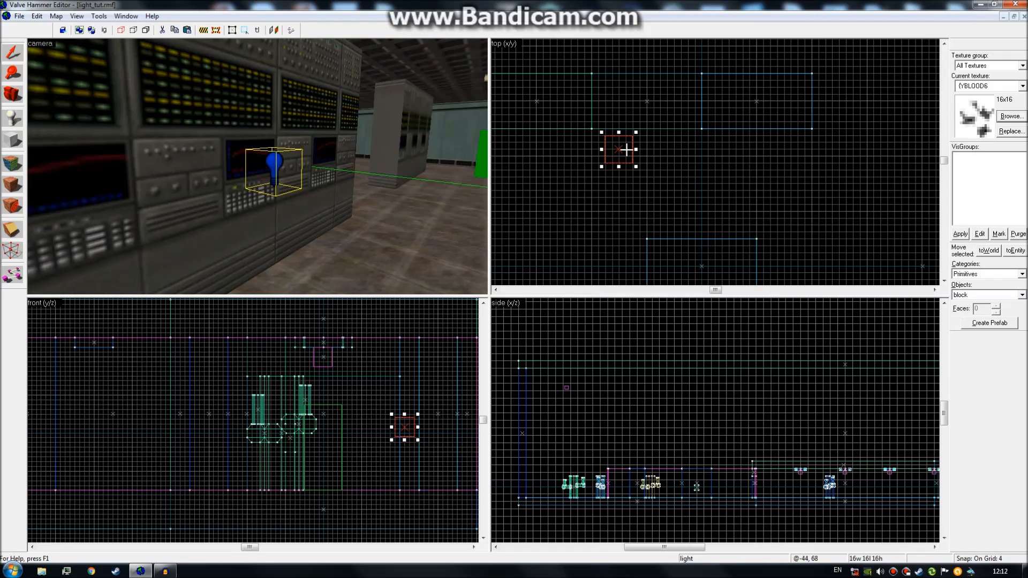
{"action": "scroll", "coordinate": [621, 151], "scroll_direction": "down", "scroll_amount": 2}
{"action": "mouse_move", "coordinate": [610, 140]}
{"action": "left_mouse_down"}
{"action": "mouse_move", "coordinate": [686, 220]}
{"action": "mouse_move", "coordinate": [713, 305]}
{"action": "mouse_move", "coordinate": [705, 239]}
{"action": "mouse_move", "coordinate": [703, 252]}
{"action": "left_mouse_up"}
{"action": "key", "text": "z"}
{"action": "key", "text": "w"}
{"action": "key", "text": "z"}
{"action": "left_click_drag", "start_coordinate": [697, 252], "coordinate": [688, 252]}
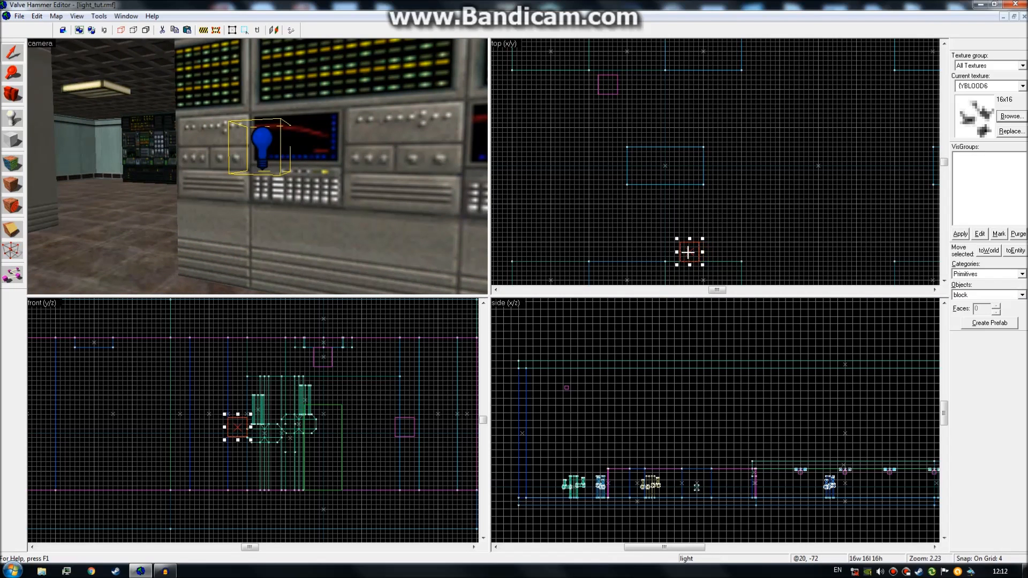
Copy the second blue light straight along the aisle to the screen of the next console row on the same side
{"action": "key", "text": "z"}
{"action": "key", "text": "s"}
{"action": "key", "text": "z"}
{"action": "scroll", "coordinate": [672, 214], "scroll_direction": "down", "scroll_amount": 5}
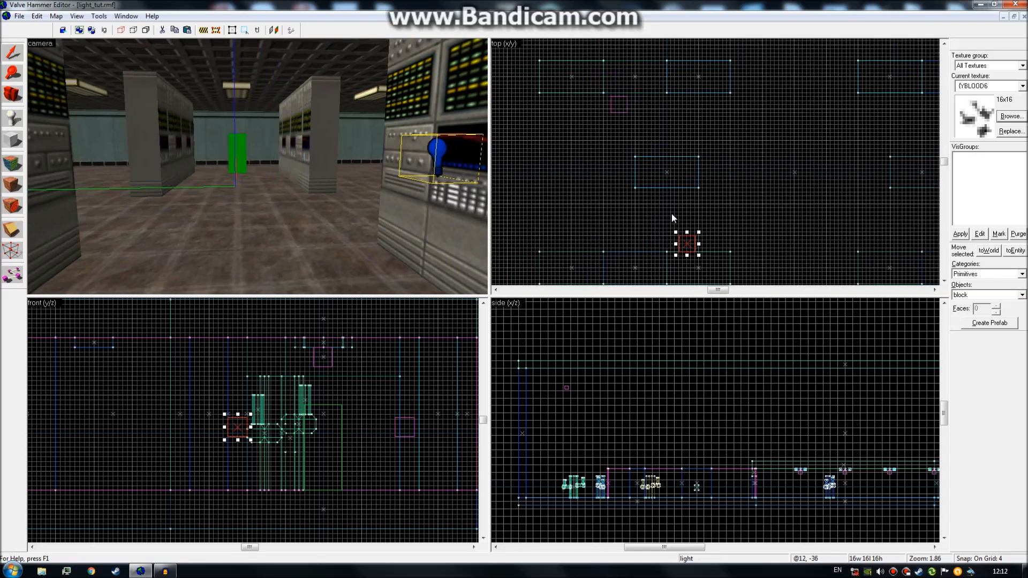
{"action": "left_click_drag", "start_coordinate": [678, 227], "coordinate": [785, 159], "text": "shift"}
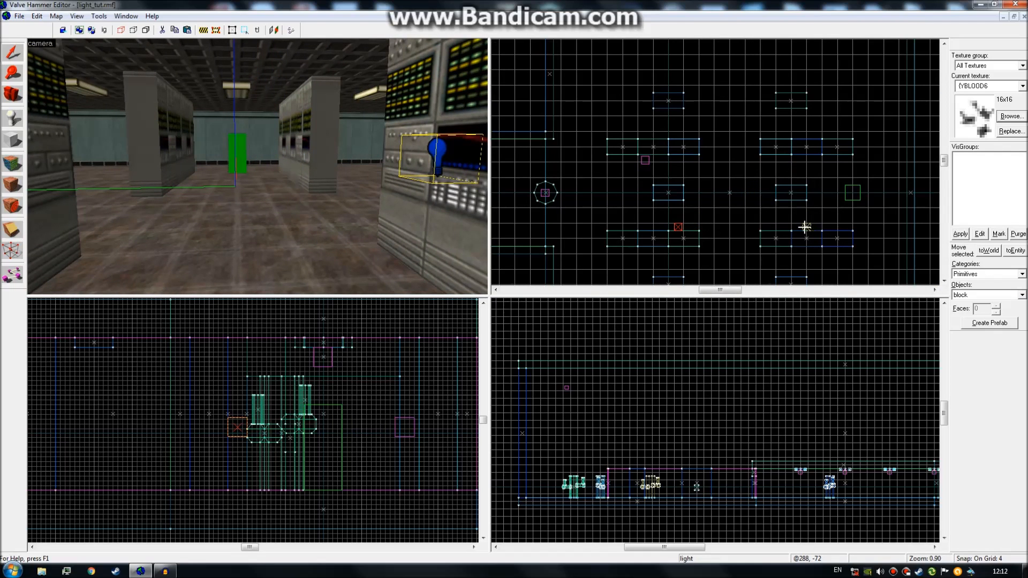
{"action": "left_click_drag", "start_coordinate": [801, 227], "coordinate": [801, 227], "text": "shift"}
{"action": "key", "text": "z"}
{"action": "key", "text": "w"}
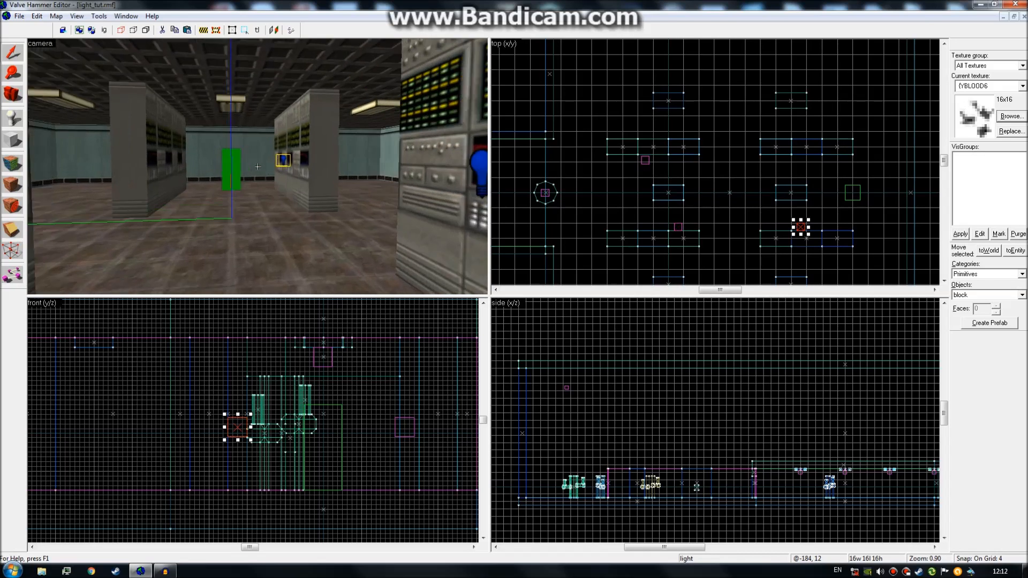
{"action": "key", "text": "z"}
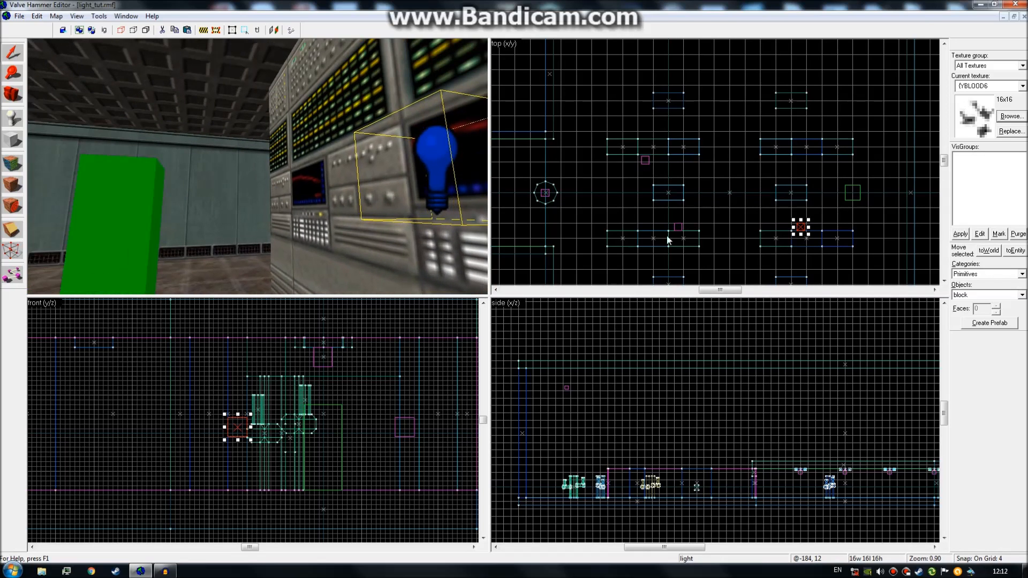
Place another copy of the blue light at the screen of the facing console in the far row
{"action": "left_click", "coordinate": [834, 159]}
{"action": "key", "text": "w"}
{"action": "key", "text": "d"}
{"action": "key", "text": "z"}
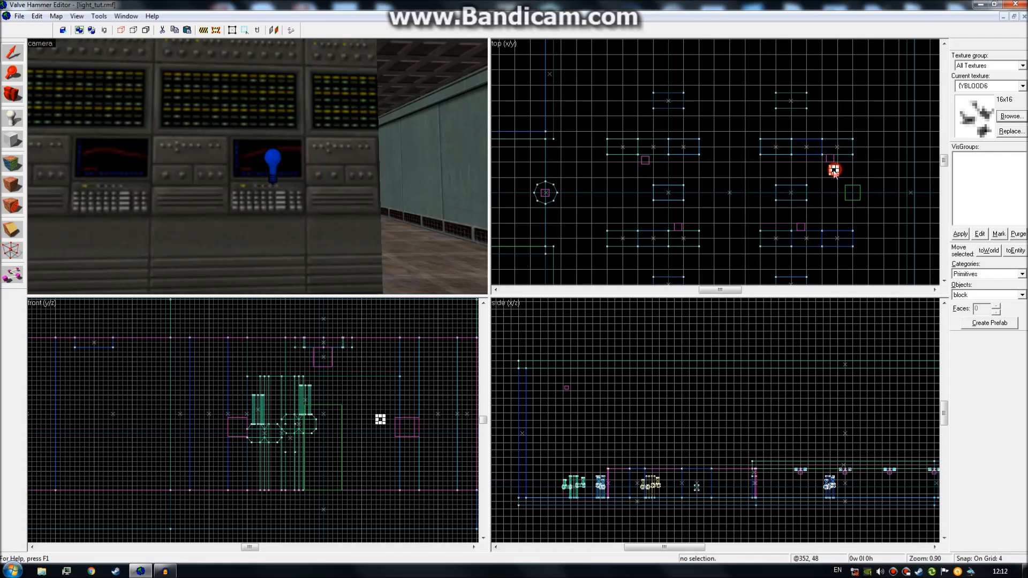
Inspect the blue console lights, the corridor's red lights and the fenced outdoor area at the corridor's end
{"action": "key", "text": "s"}
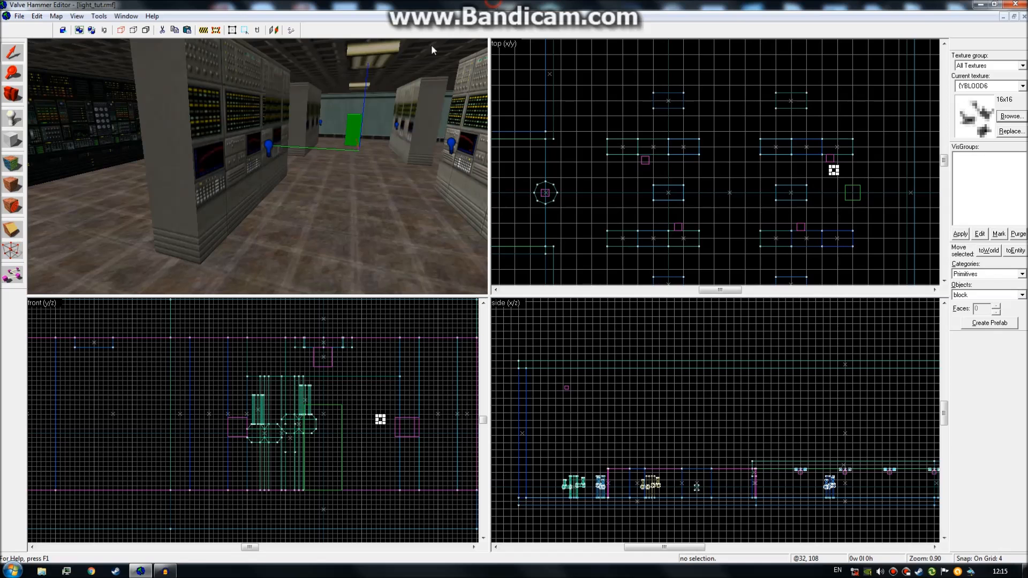
{"action": "key", "text": "w"}
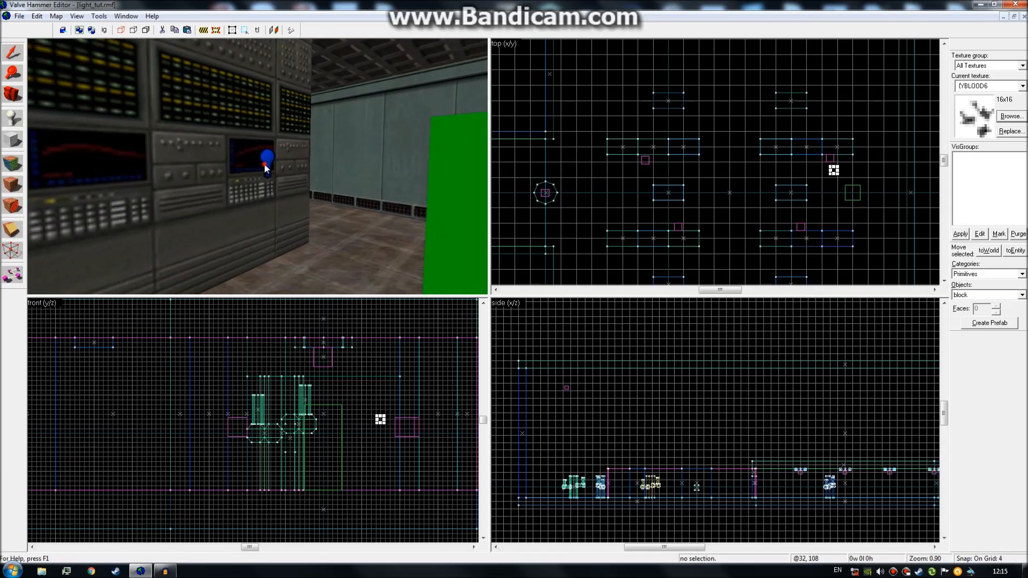
{"action": "key", "text": "a"}
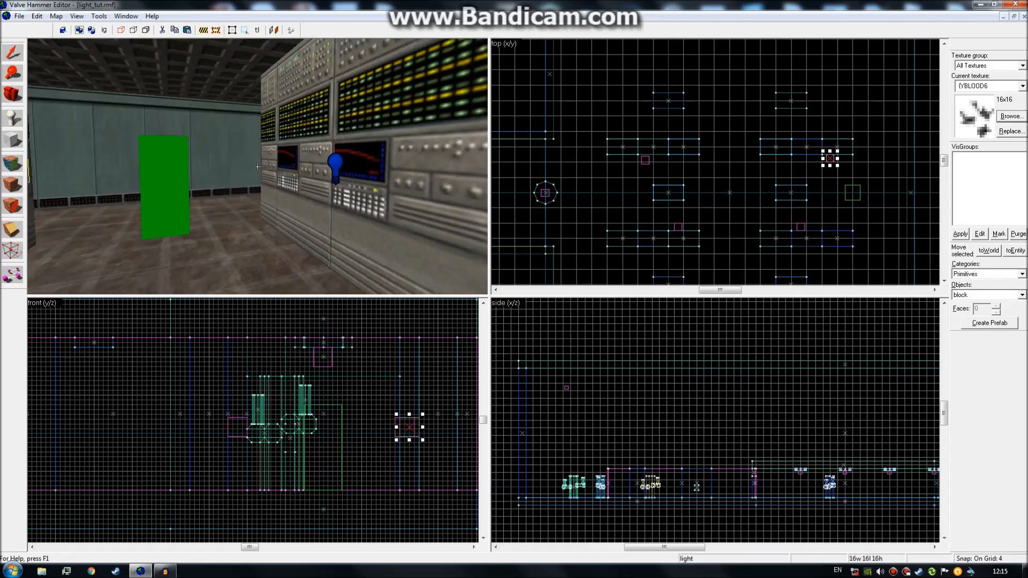
{"action": "key", "text": "w"}
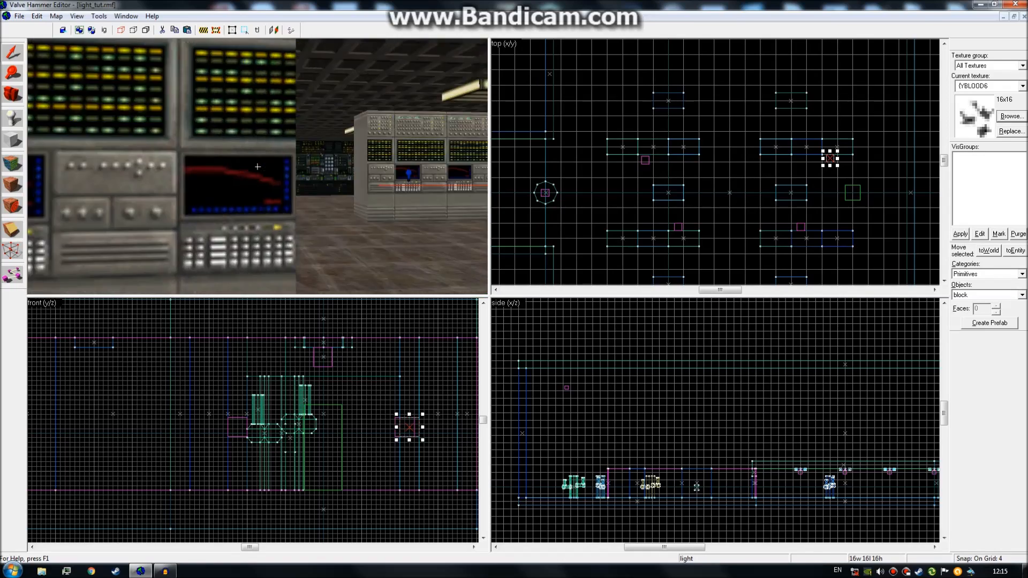
{"action": "key", "text": "w"}
{"action": "key", "text": "w"}
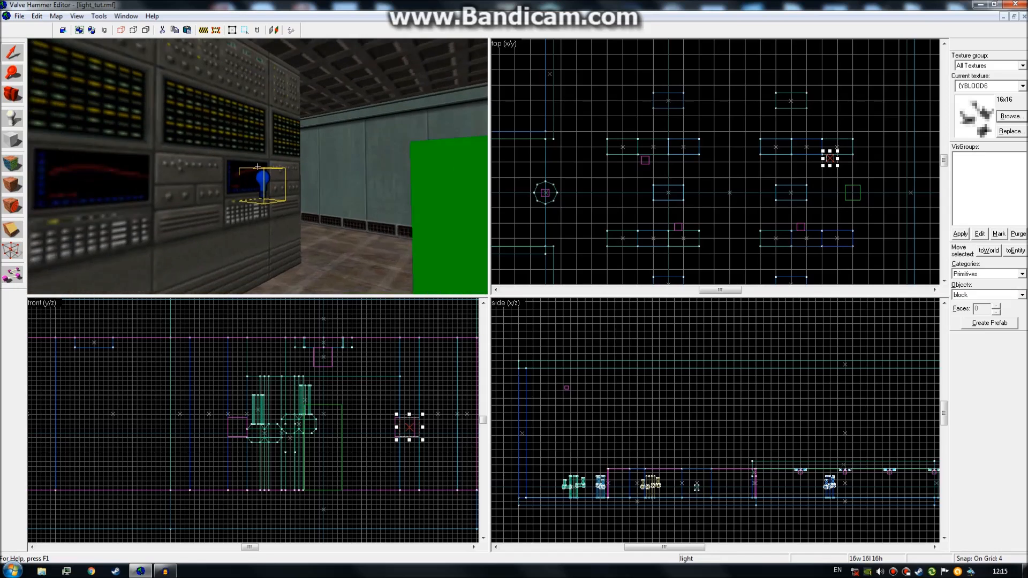
{"action": "key", "text": "s"}
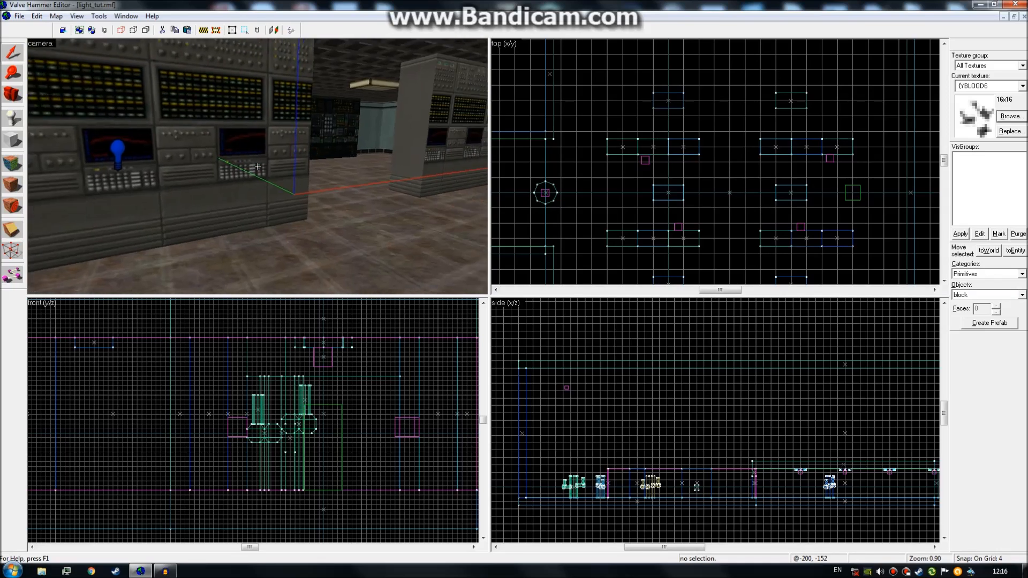
{"action": "key", "text": "w"}
{"action": "key", "text": "w"}
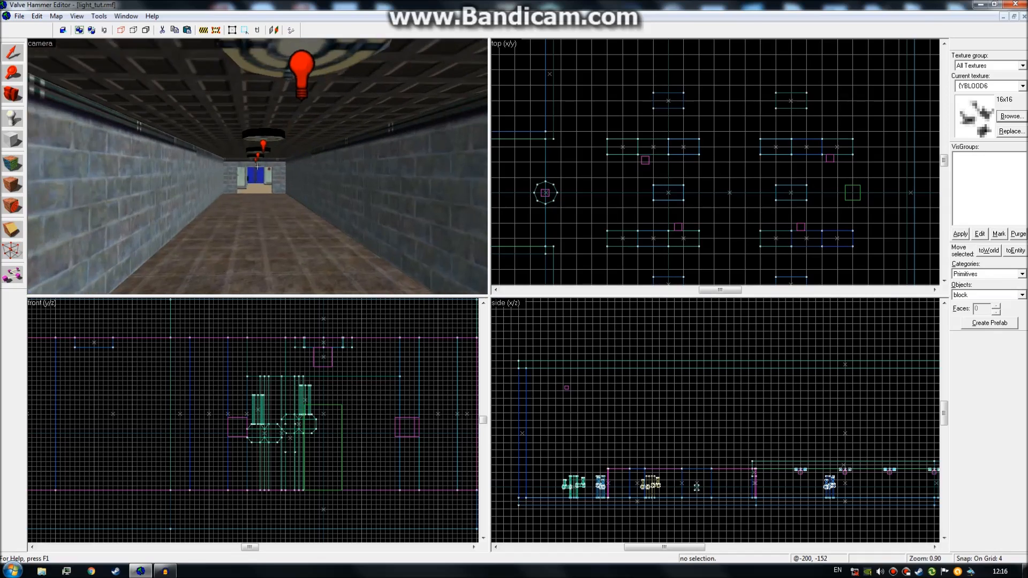
{"action": "key", "text": "w"}
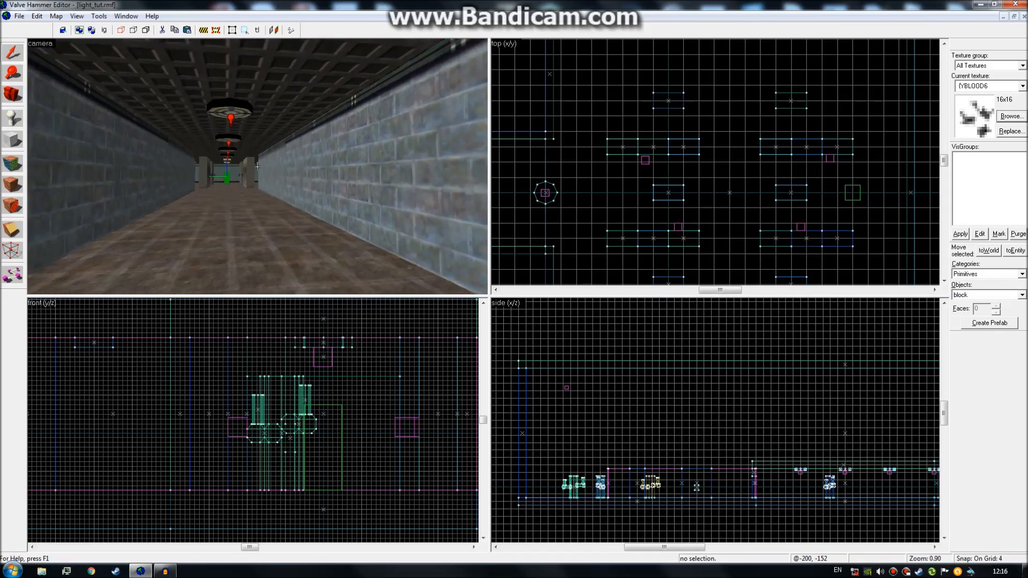
{"action": "key", "text": "w"}
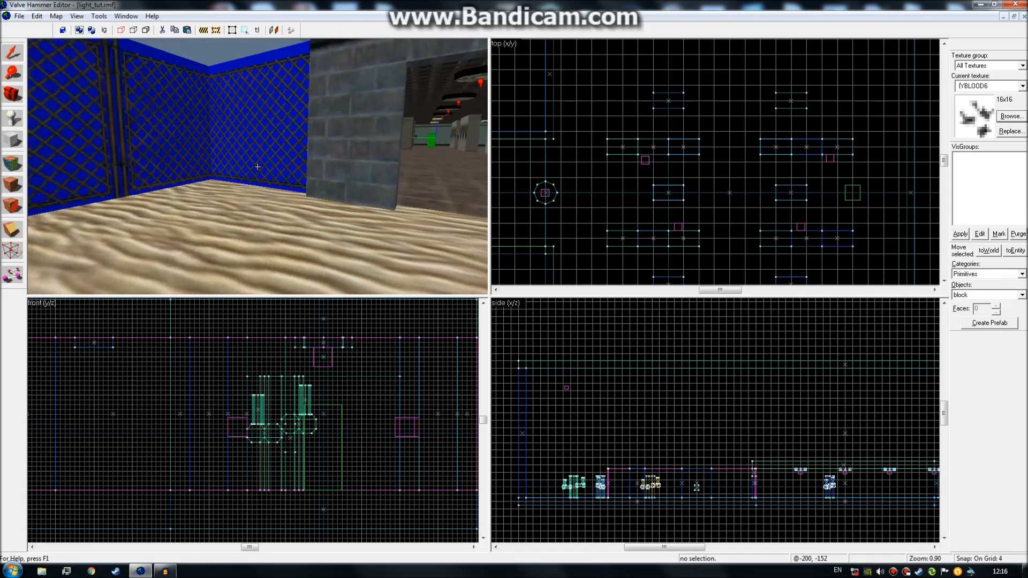
Save the map and run it to test the lighting in the game
{"action": "key", "text": "z"}
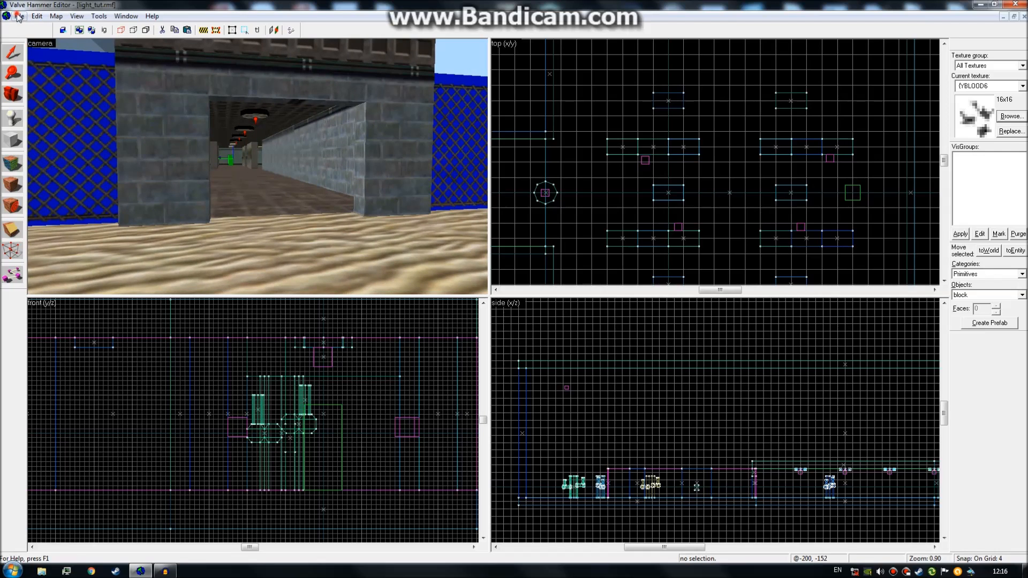
{"action": "left_click", "coordinate": [39, 67]}
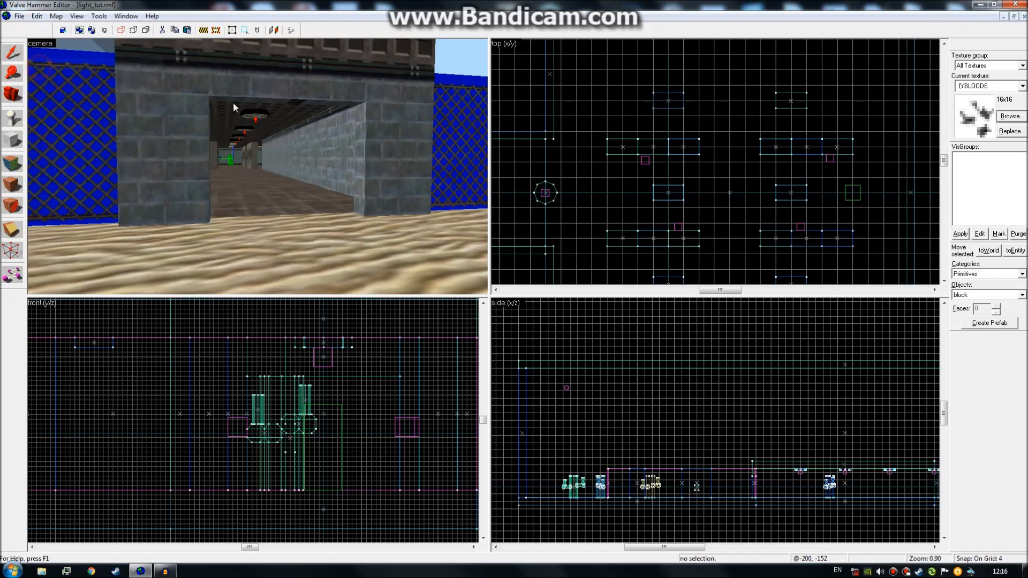
{"action": "left_click", "coordinate": [296, 31]}
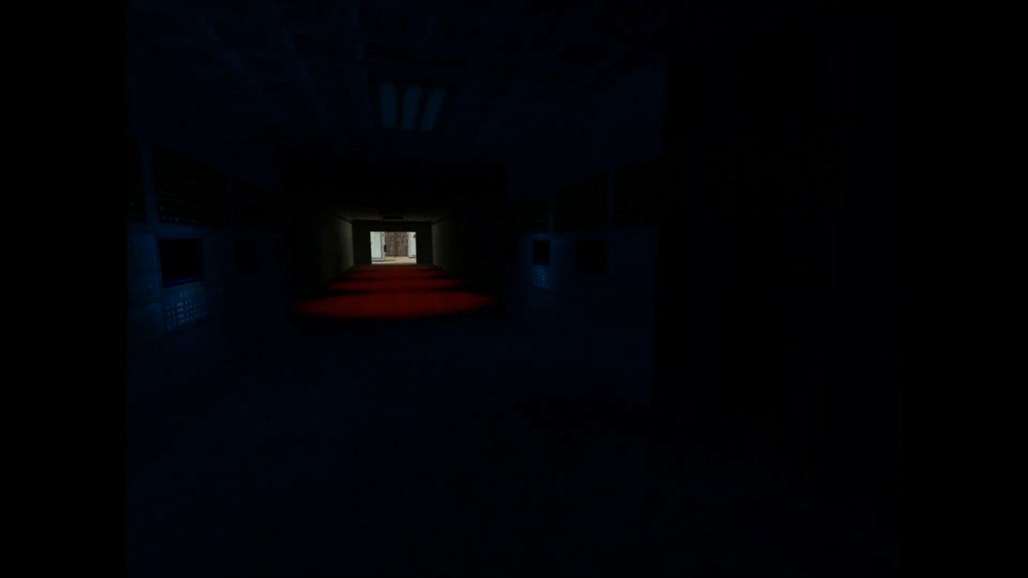
Walk around the computer room in the game and check the blue glow at the console screens
{"action": "key", "text": "w"}
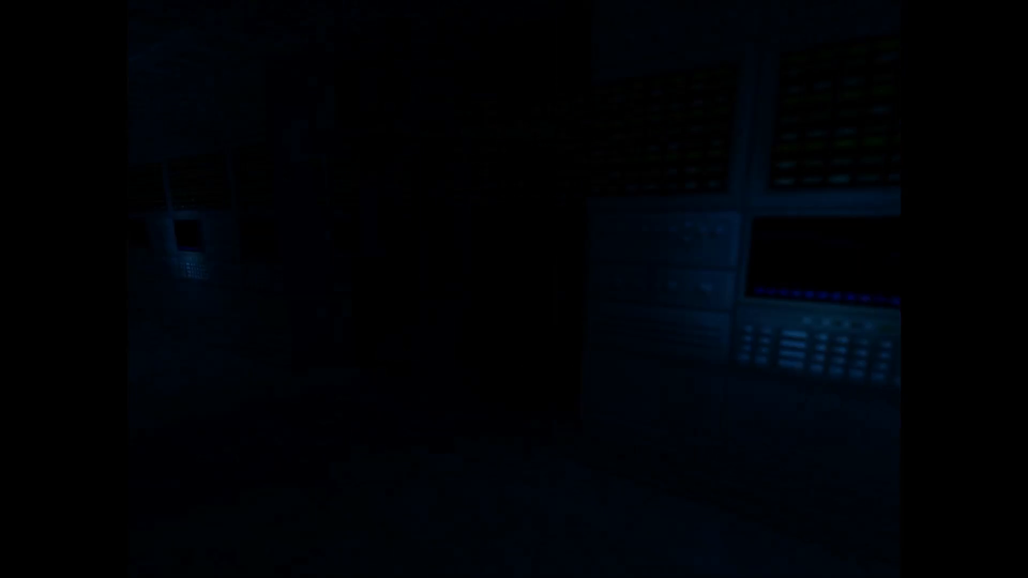
{"action": "key", "text": "w"}
{"action": "key", "text": "w"}
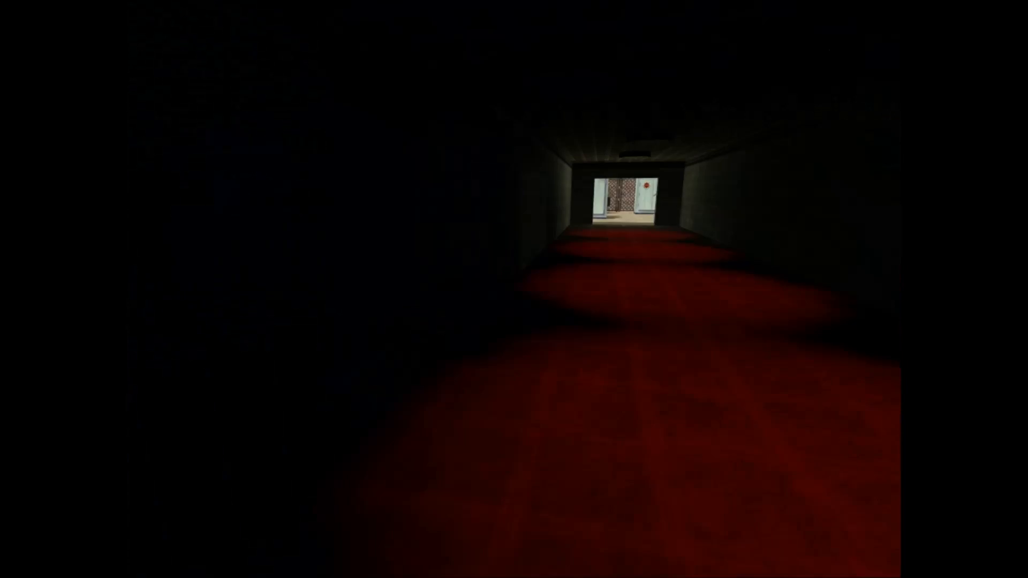
{"action": "key", "text": "w"}
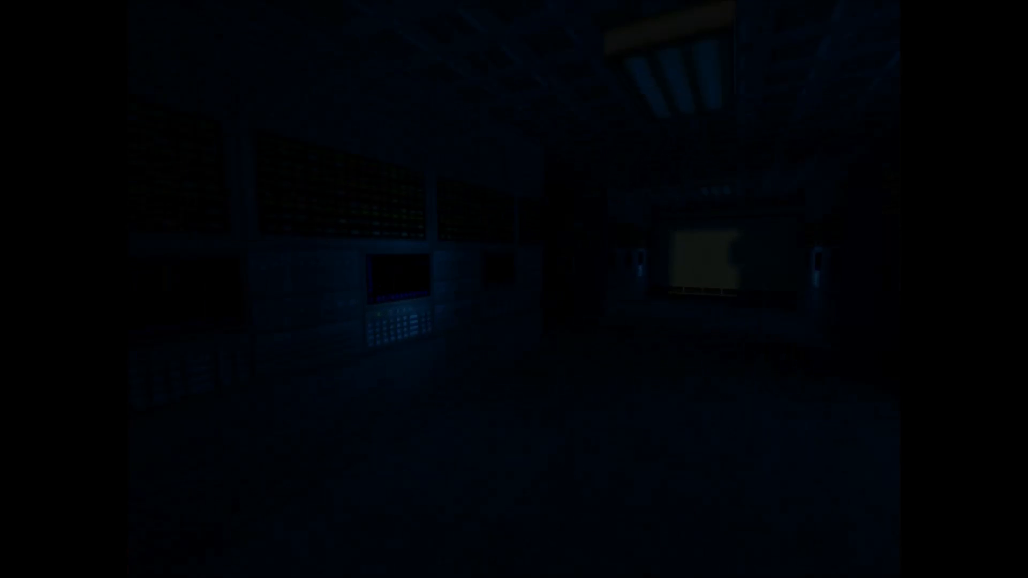
{"action": "key", "text": "w"}
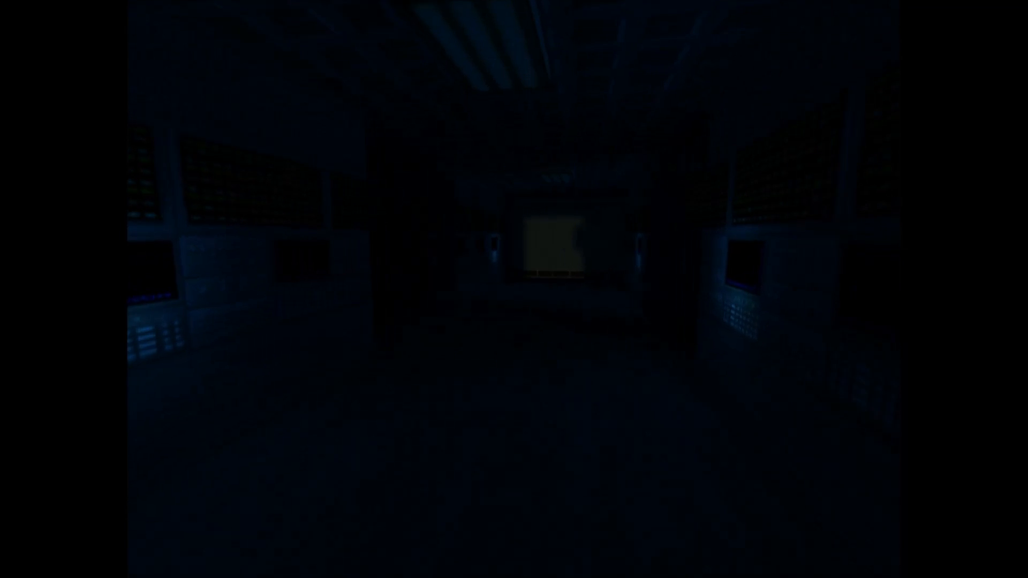
{"action": "key", "text": "w"}
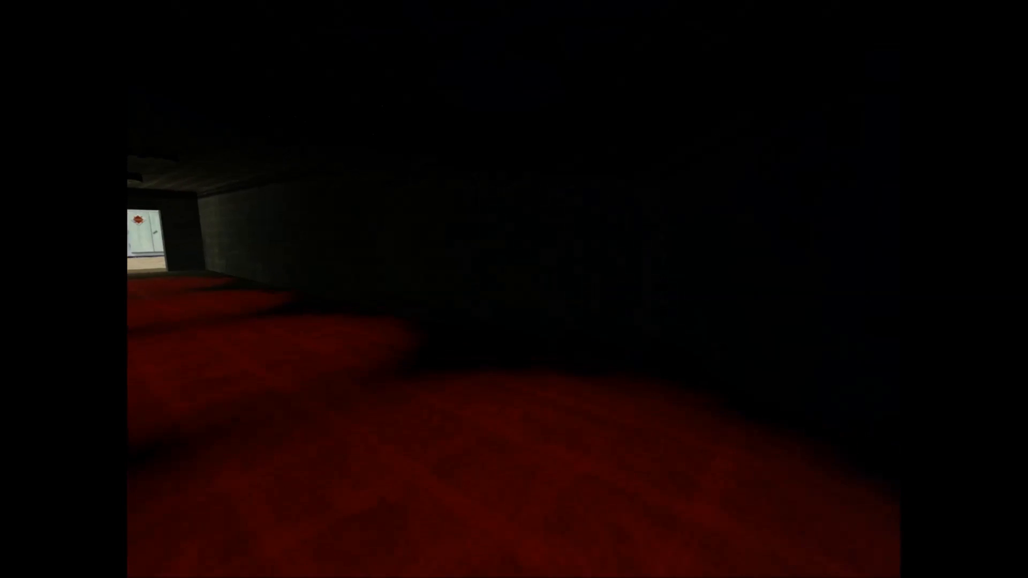
{"action": "key", "text": "s"}
{"action": "key", "text": "w"}
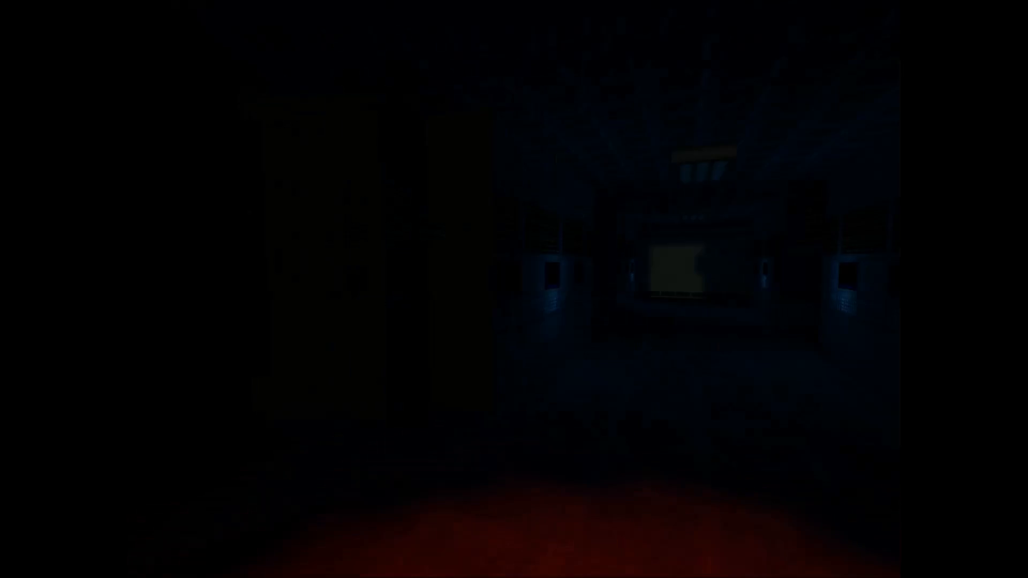
{"action": "key", "text": "d"}
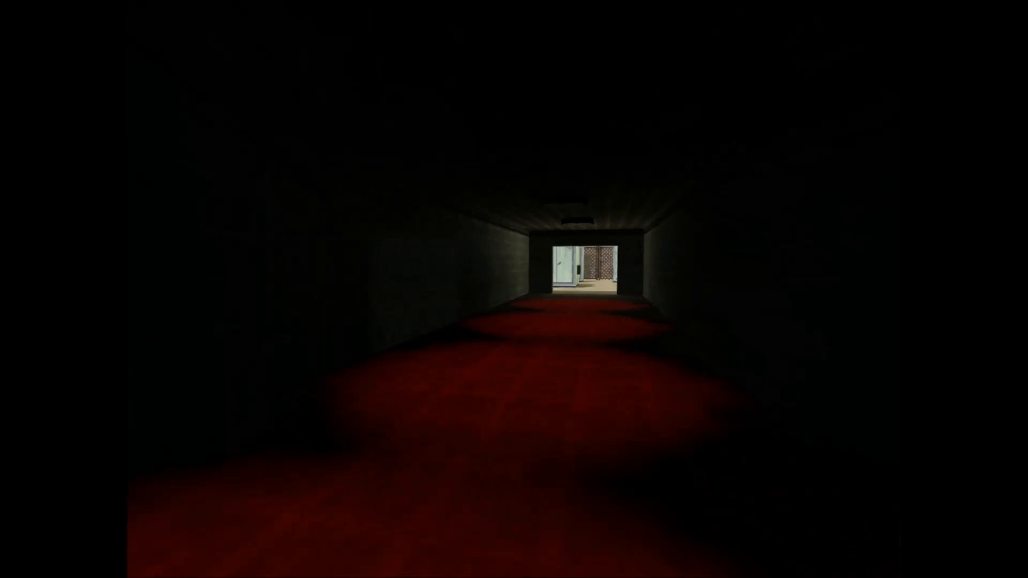
Check the red light pools on the corridor floor from the computer room's entrance and alongside the walls
{"action": "key", "text": "w"}
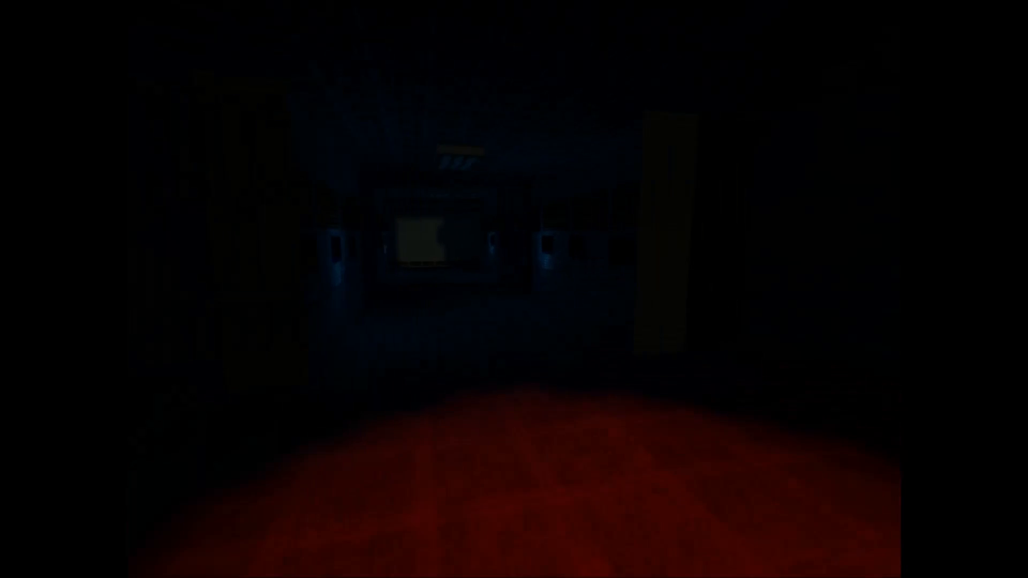
{"action": "key", "text": "a"}
{"action": "key", "text": "d"}
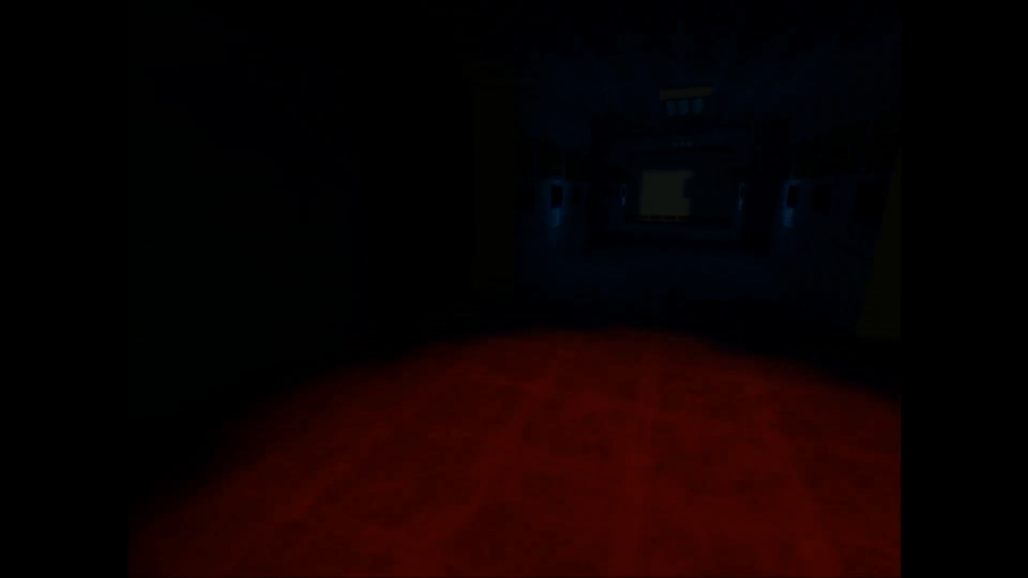
{"action": "key", "text": "w"}
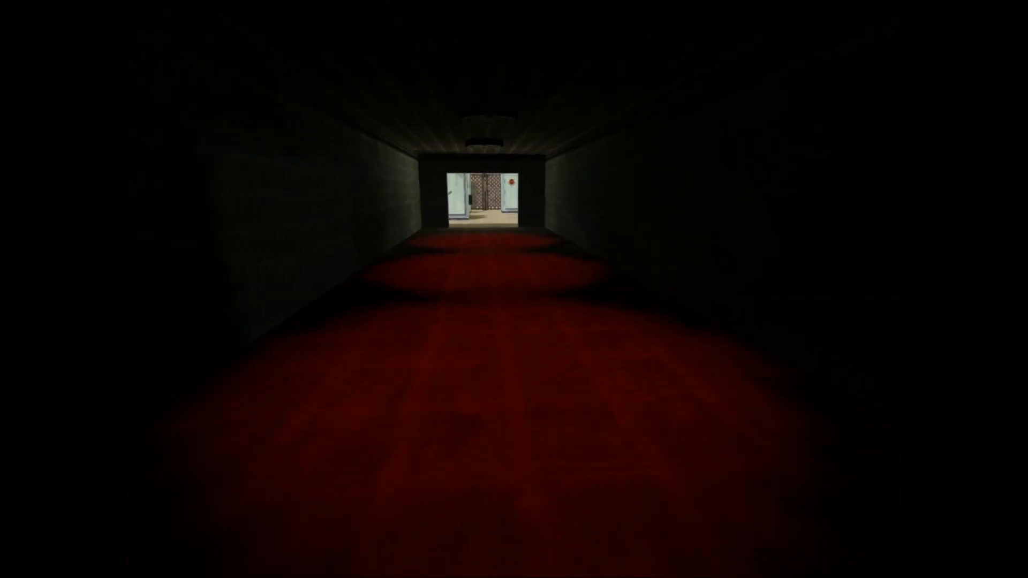
{"action": "key", "text": "w"}
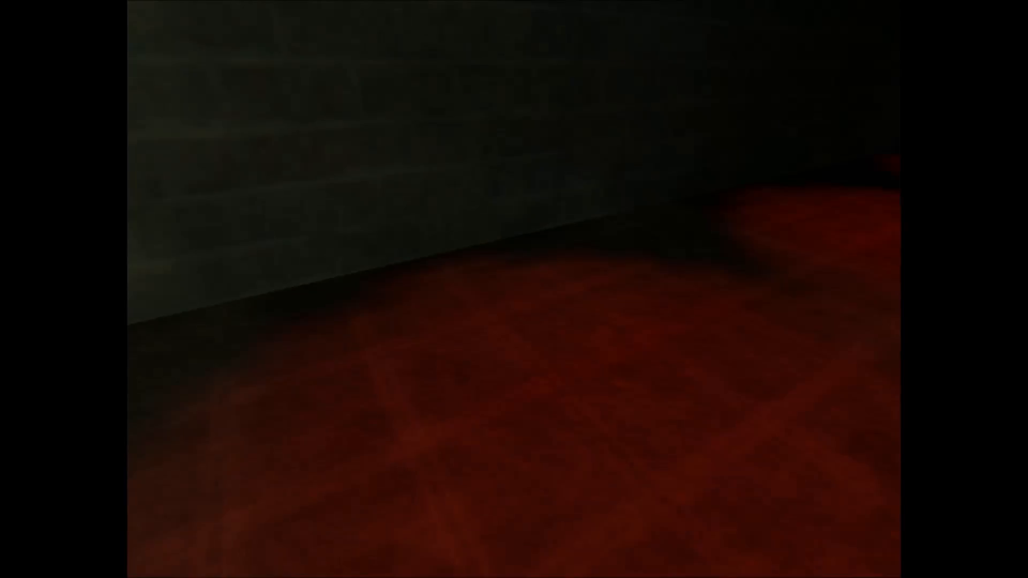
{"action": "key", "text": "w"}
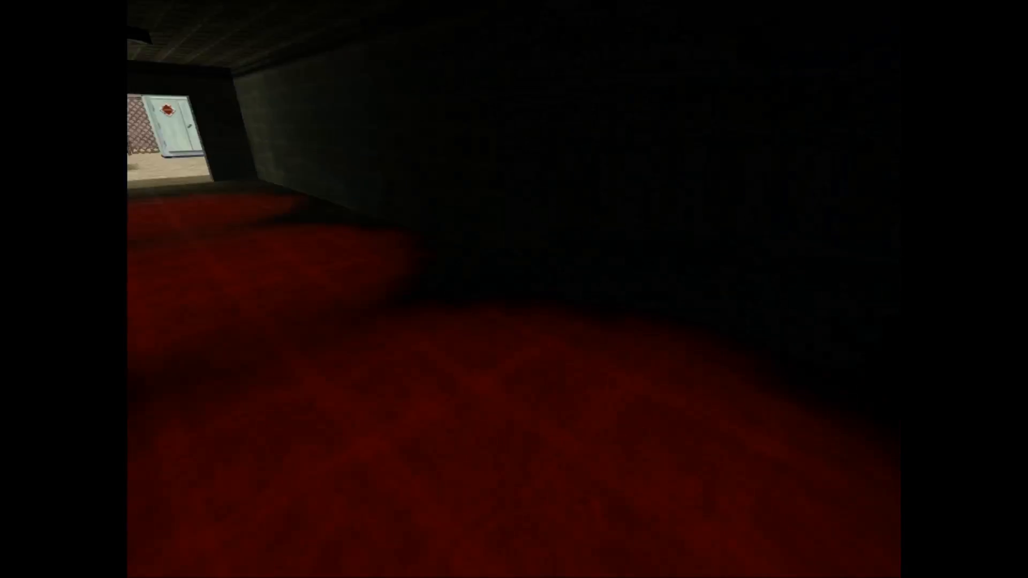
{"action": "key", "text": "s"}
{"action": "key", "text": "s"}
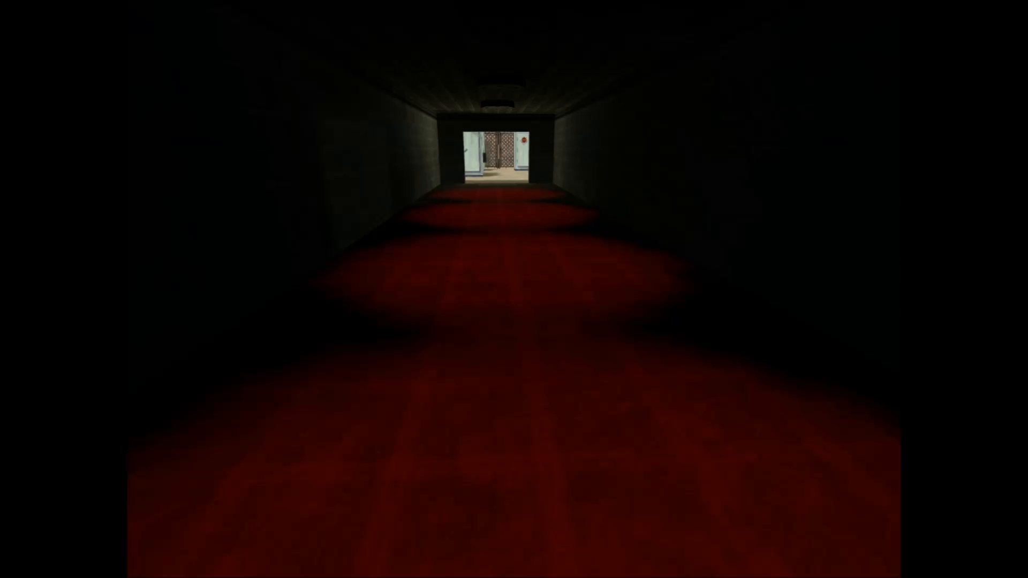
Enable cheats in the developer console with sv_cheats 1 and return to the game
{"action": "key", "text": "grave"}
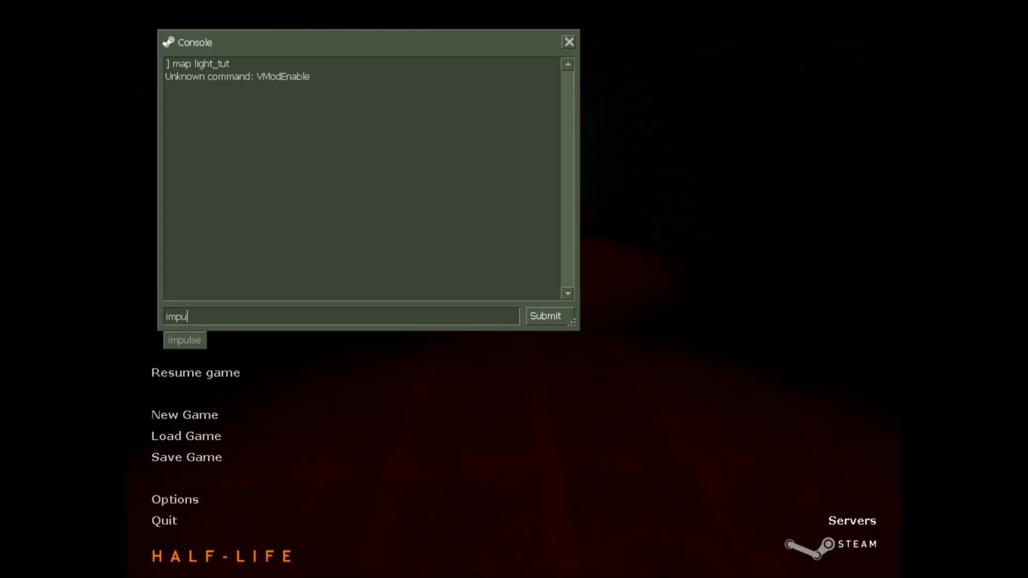
{"action": "type", "text": "imp"}
{"action": "key", "text": "BackSpace"}
{"action": "key", "text": "BackSpace"}
{"action": "key", "text": "BackSpace"}
{"action": "type", "text": "sv_"}
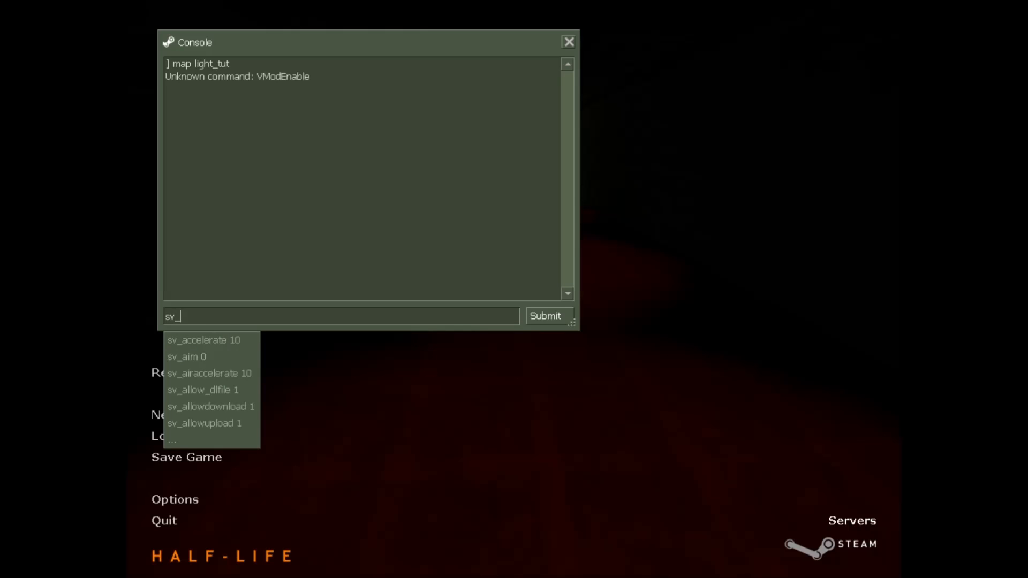
{"action": "type", "text": "che"}
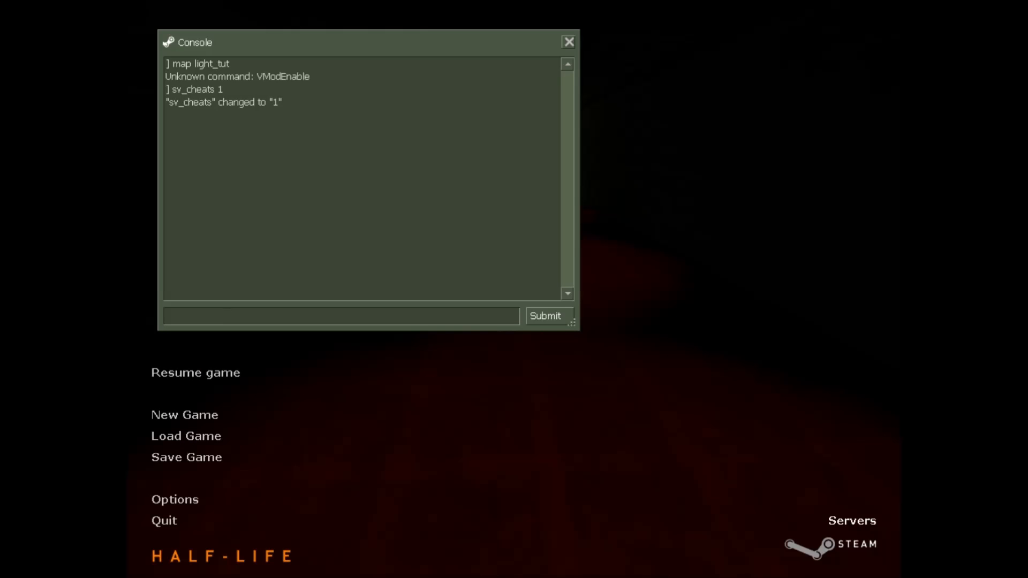
{"action": "key", "text": "grave"}
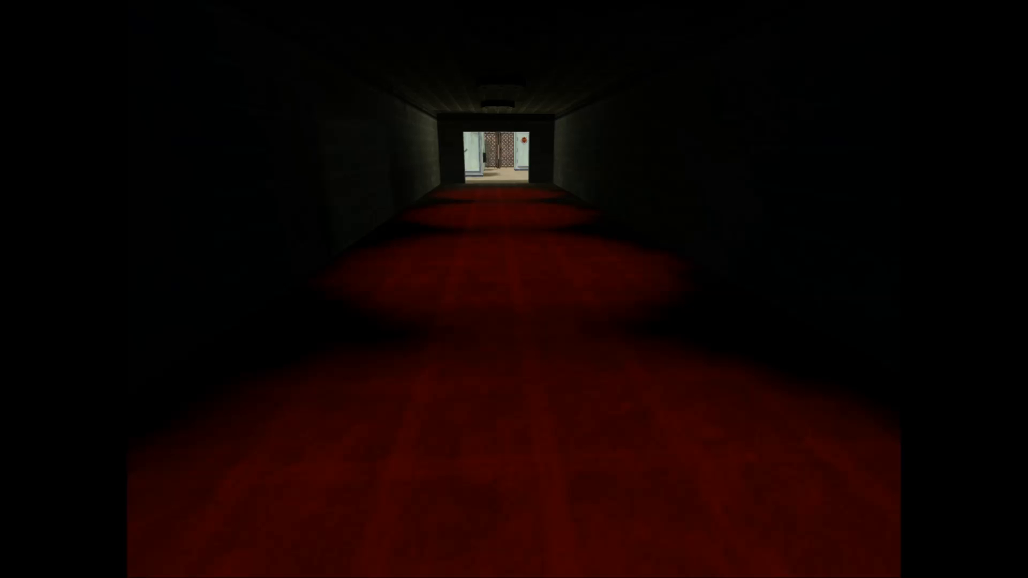
Quicksave and reload the game, then enter impulse 101 in the developer console and resume playing
{"action": "key", "text": "F7"}
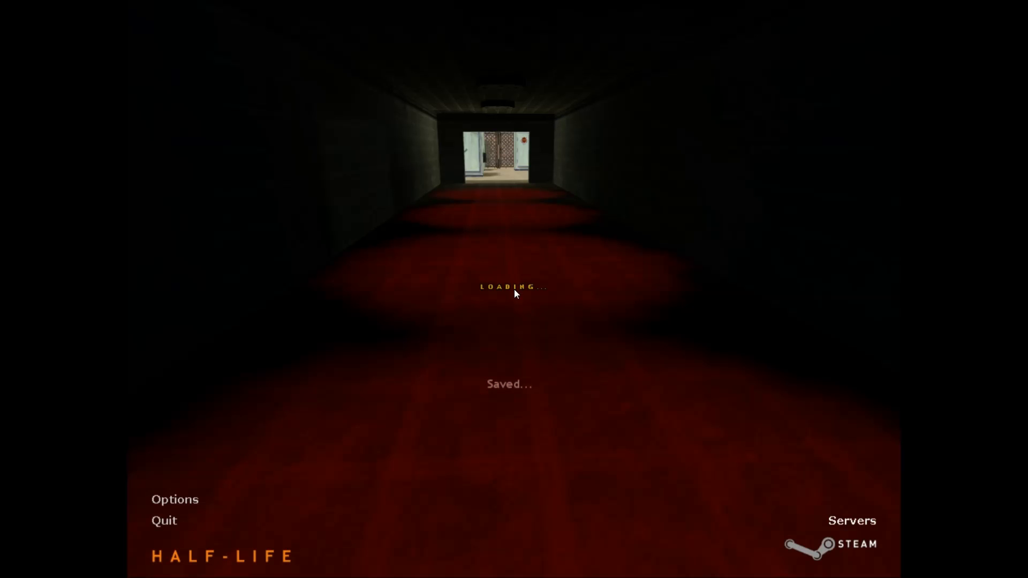
{"action": "key", "text": "grave"}
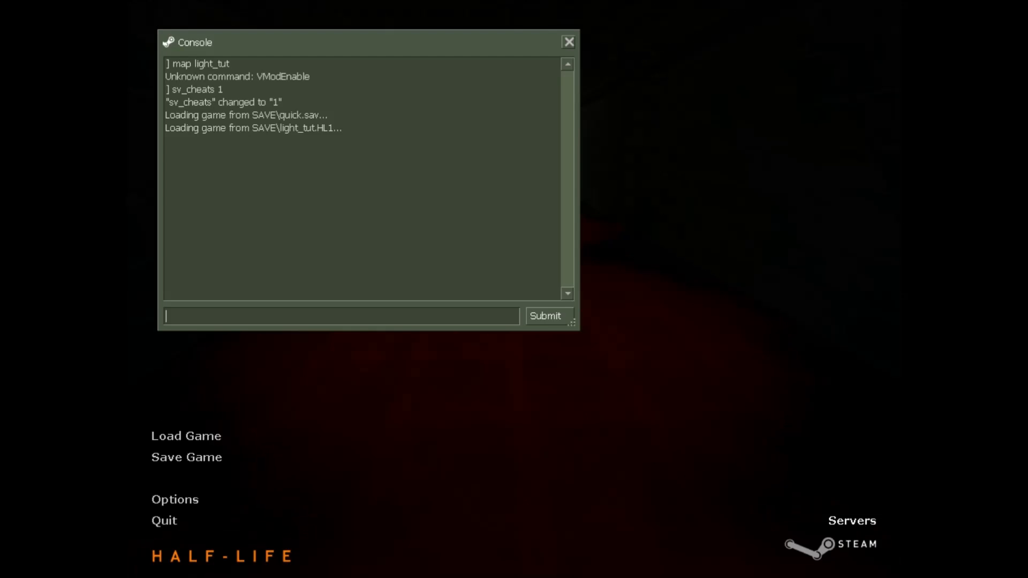
{"action": "type", "text": "impulse 101"}
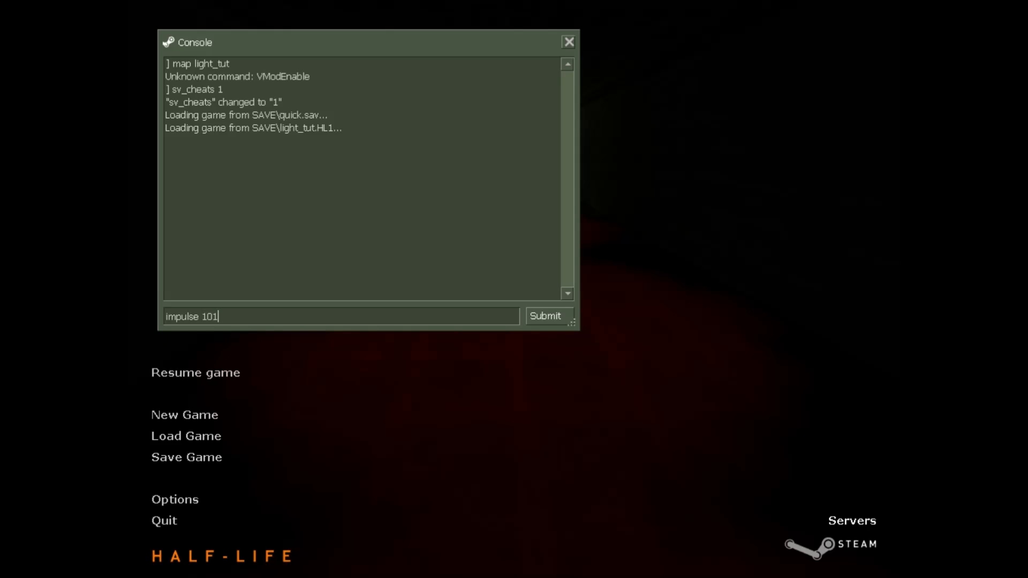
{"action": "key", "text": "grave"}
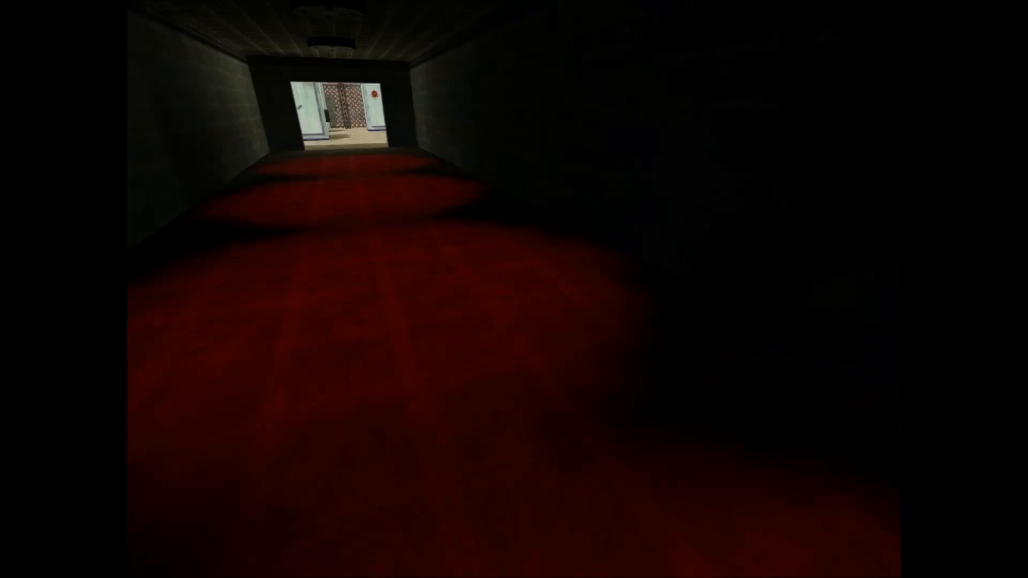
Move between the dark computer room and the corridor to compare the blue and red lighting after the reload
{"action": "key", "text": "w"}
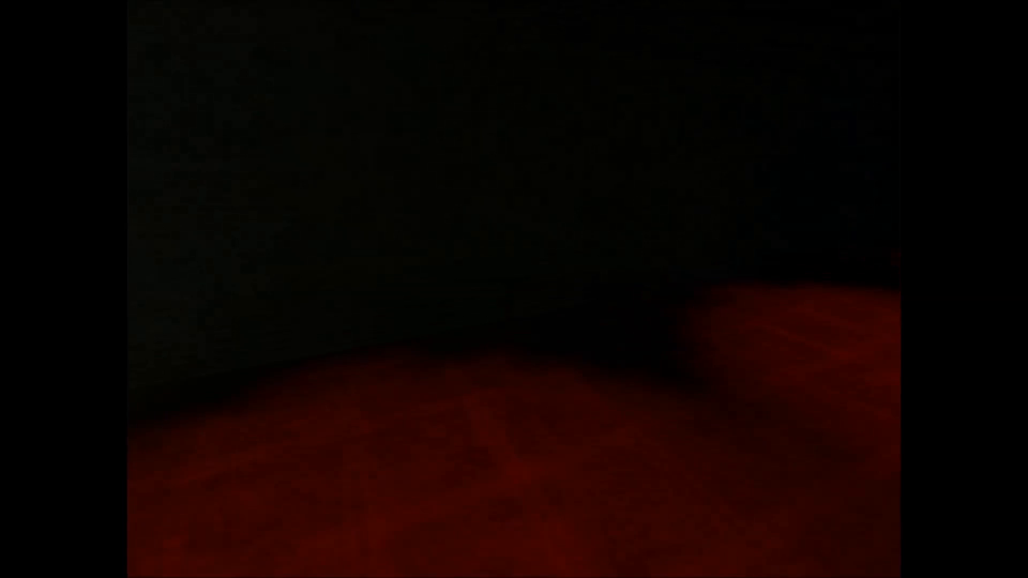
{"action": "key", "text": "w"}
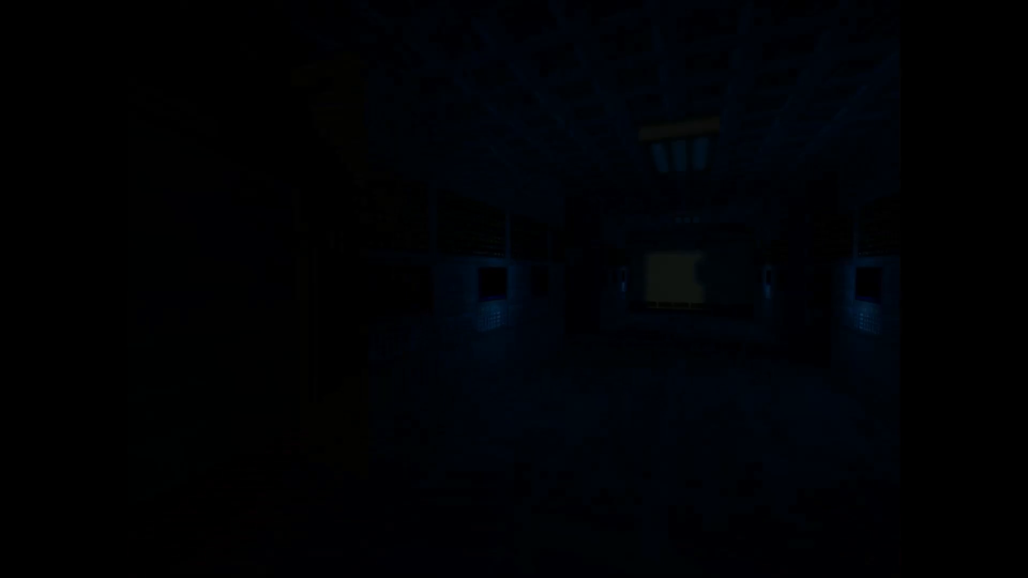
{"action": "key", "text": "w"}
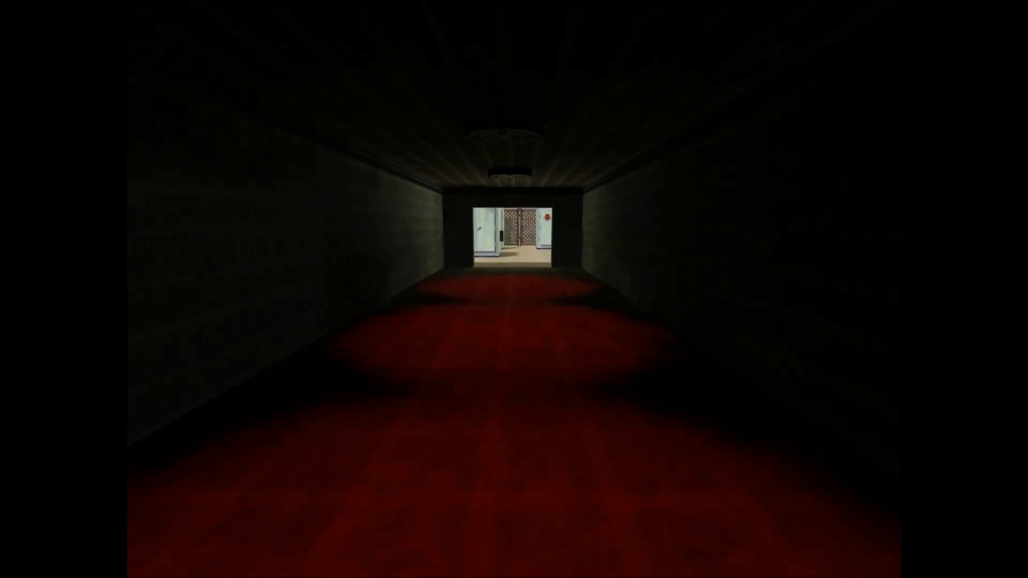
{"action": "key", "text": "w"}
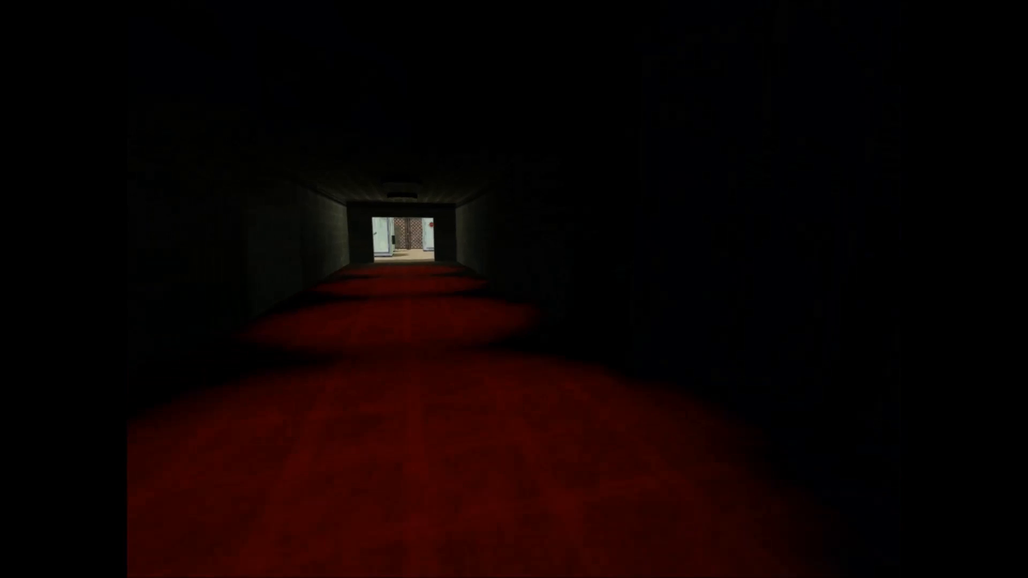
{"action": "key", "text": "w"}
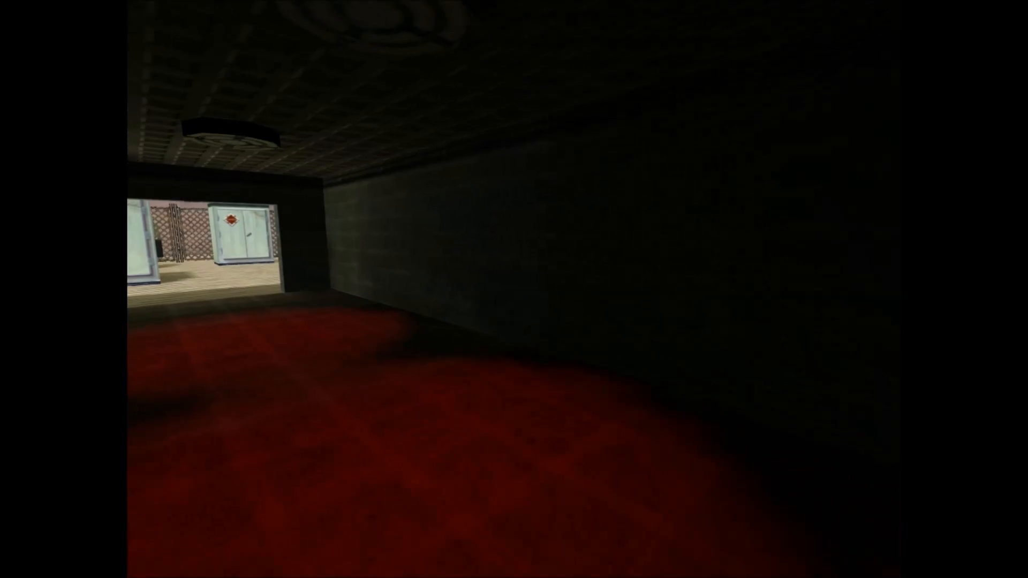
{"action": "key", "text": "w"}
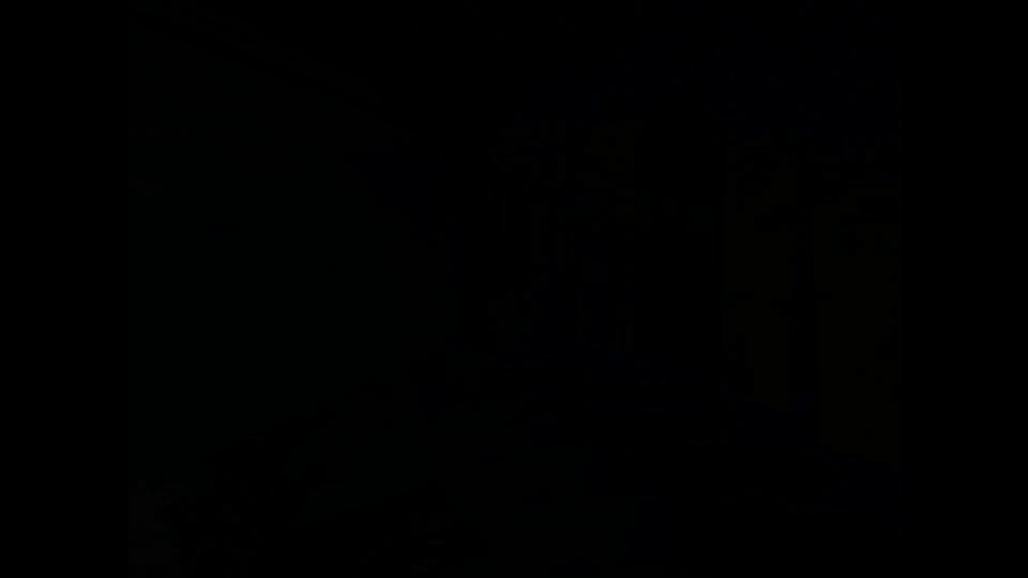
{"action": "key", "text": "w"}
{"action": "key", "text": "w"}
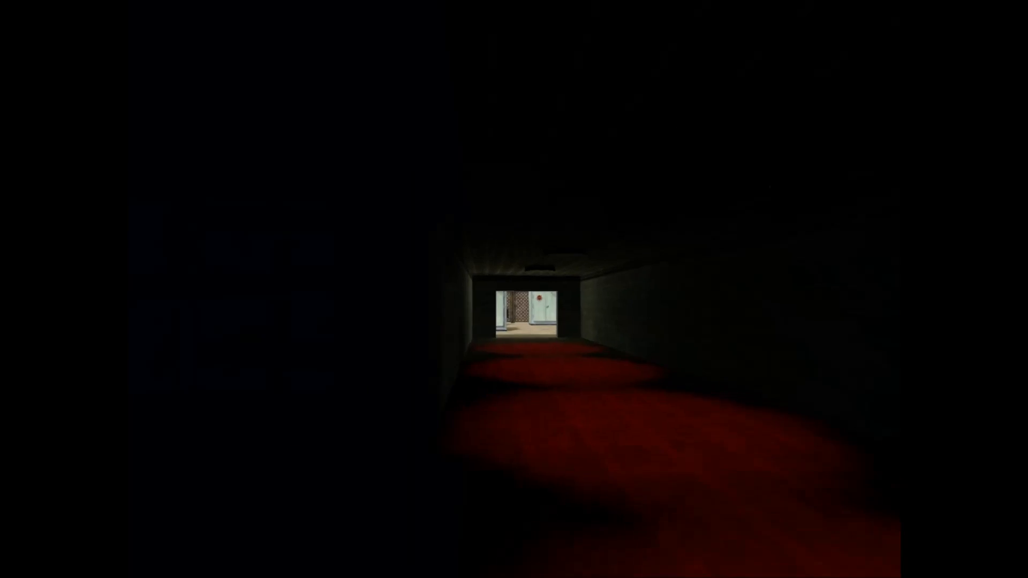
Walk the corridor to the fenced outdoor area, view the button box on the container, and look back along the red lights
{"action": "key", "text": "w"}
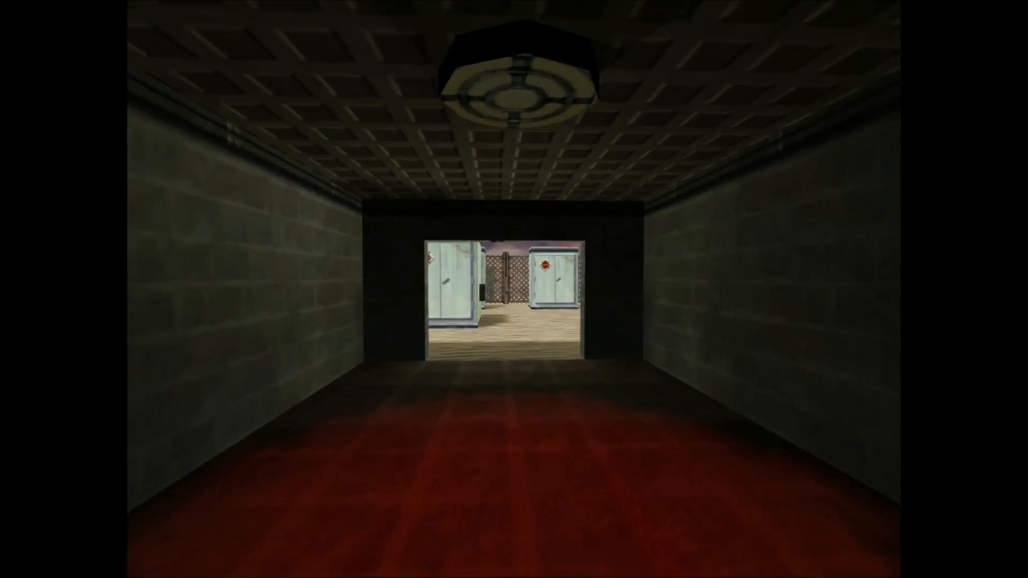
{"action": "key", "text": "w"}
{"action": "key", "text": "s"}
{"action": "key", "text": "w"}
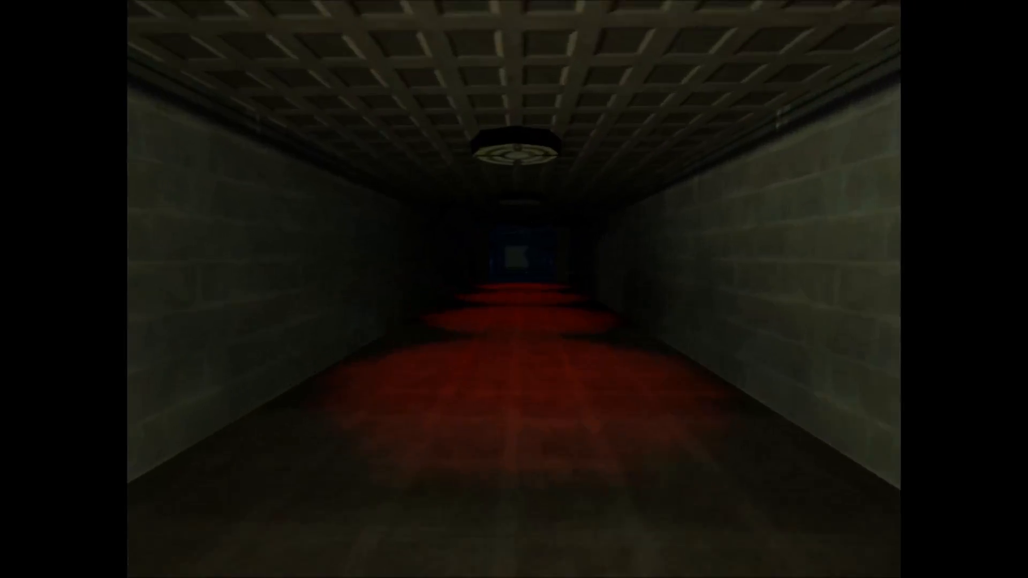
{"action": "key", "text": "w"}
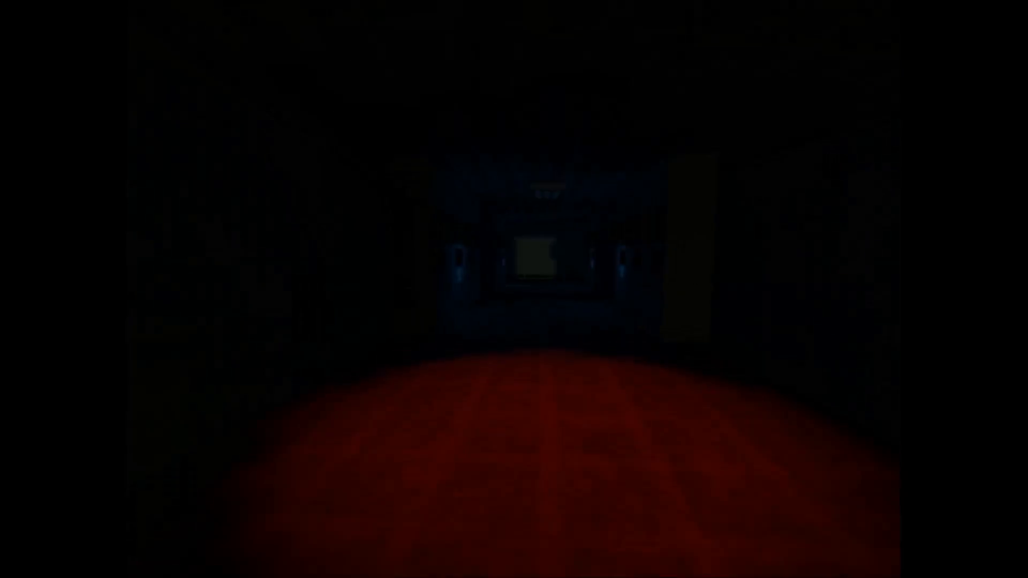
{"action": "key", "text": "w"}
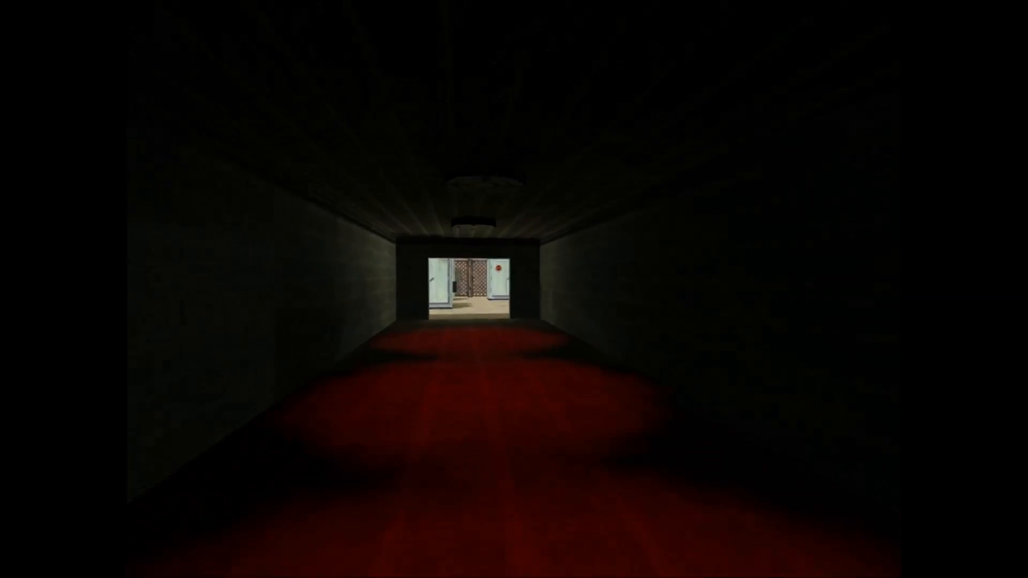
{"action": "key", "text": "w"}
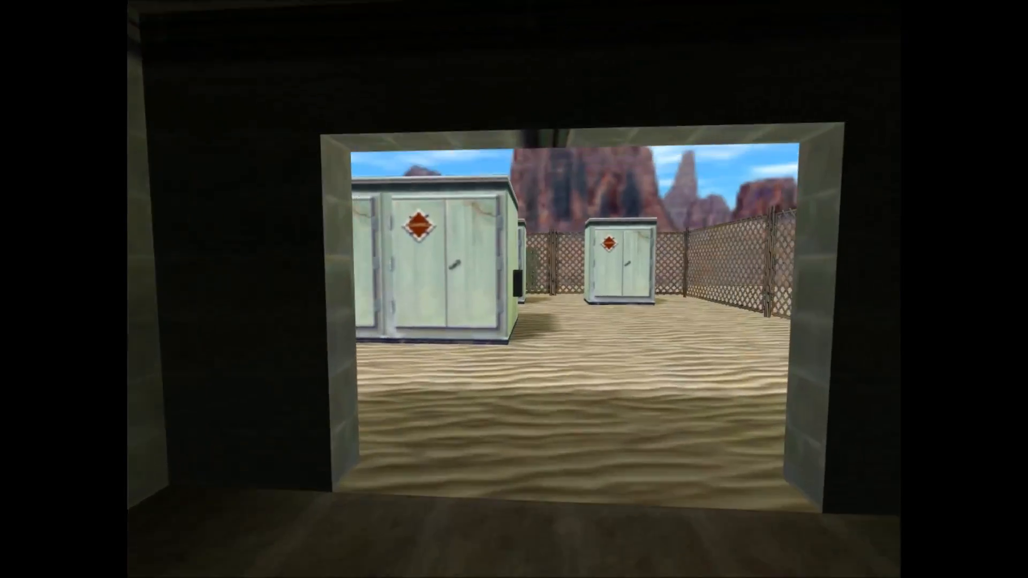
{"action": "key", "text": "w"}
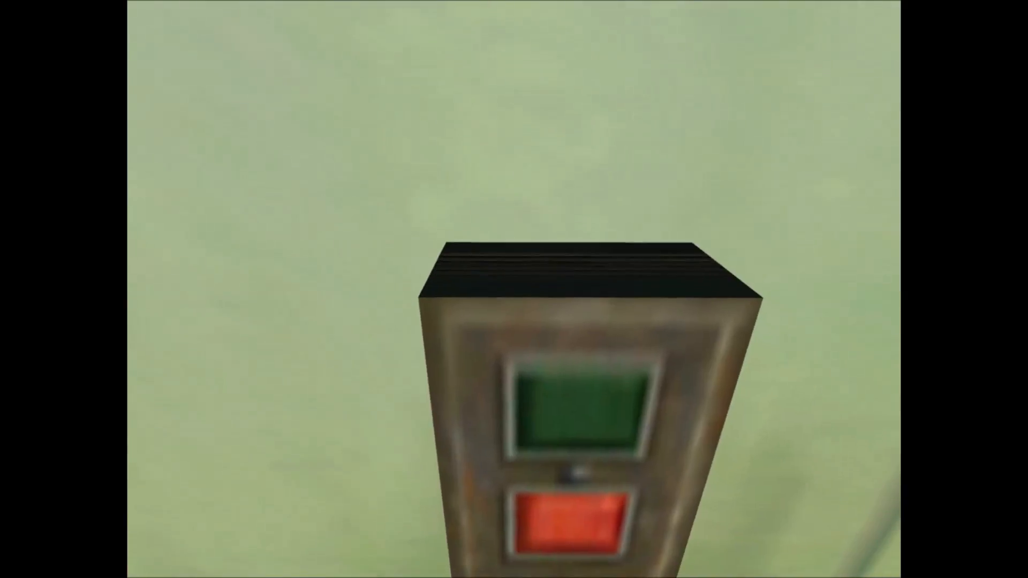
{"action": "key", "text": "s"}
{"action": "key", "text": "w"}
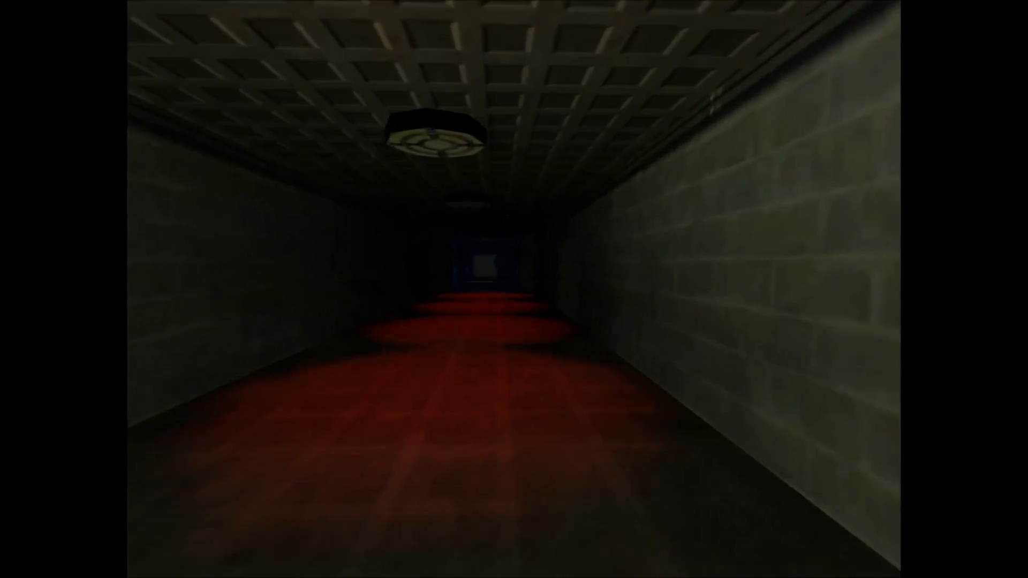
Walk back along the red-lit corridor into the dark computer room and view the blue console lighting
{"action": "key", "text": "w"}
{"action": "key", "text": "w"}
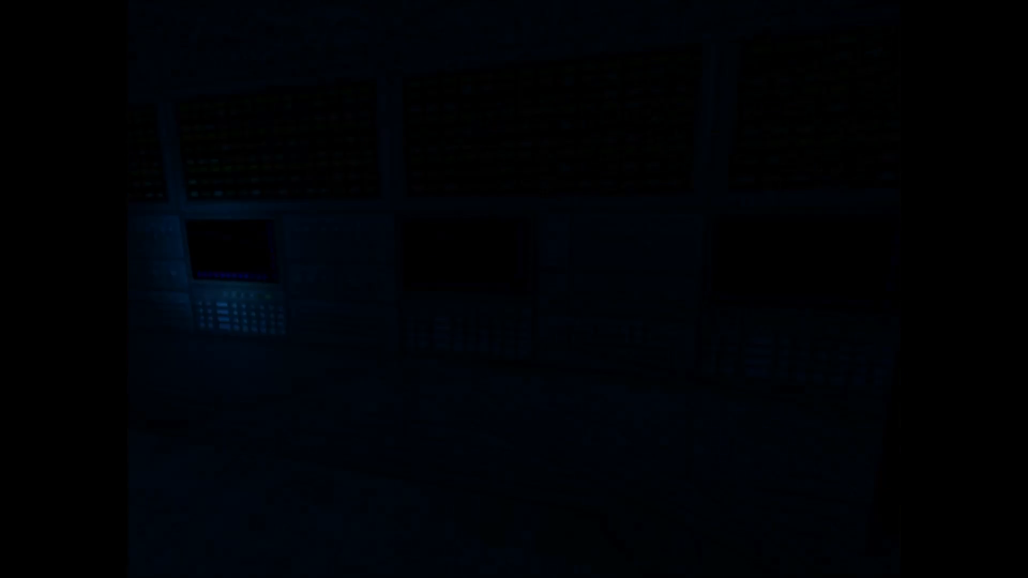
{"action": "key", "text": "w"}
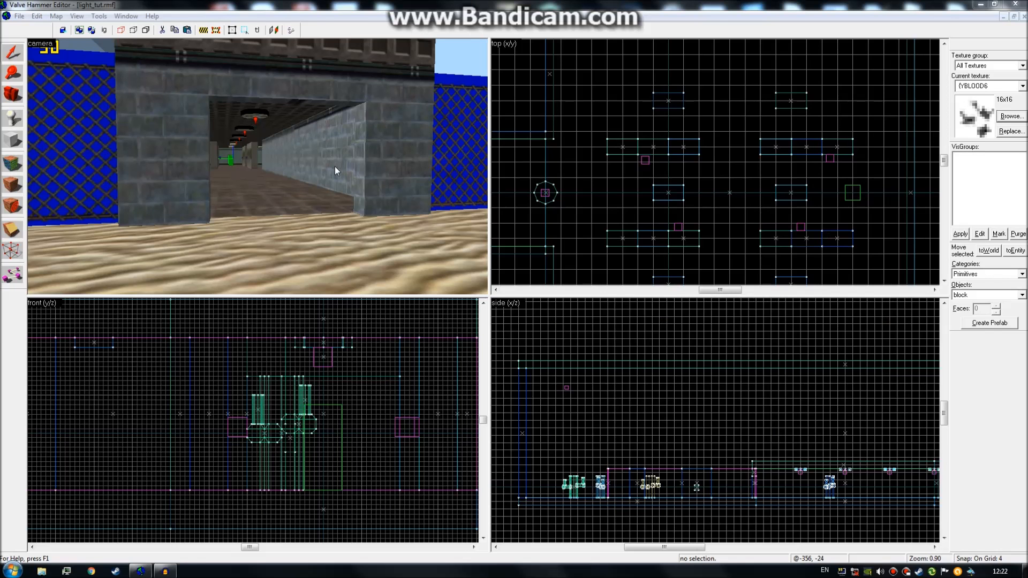
Switch to Valve Hammer Editor and inspect the corridor entrance and the computer room in the 3D view
{"action": "left_click", "coordinate": [506, 107]}
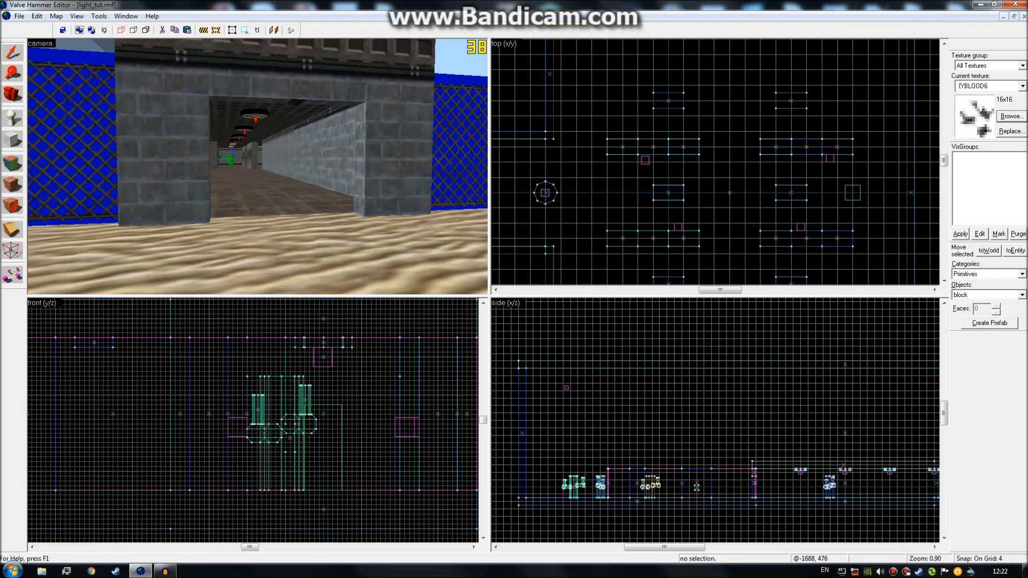
{"action": "right_click", "coordinate": [850, 572]}
{"action": "left_click", "coordinate": [802, 560]}
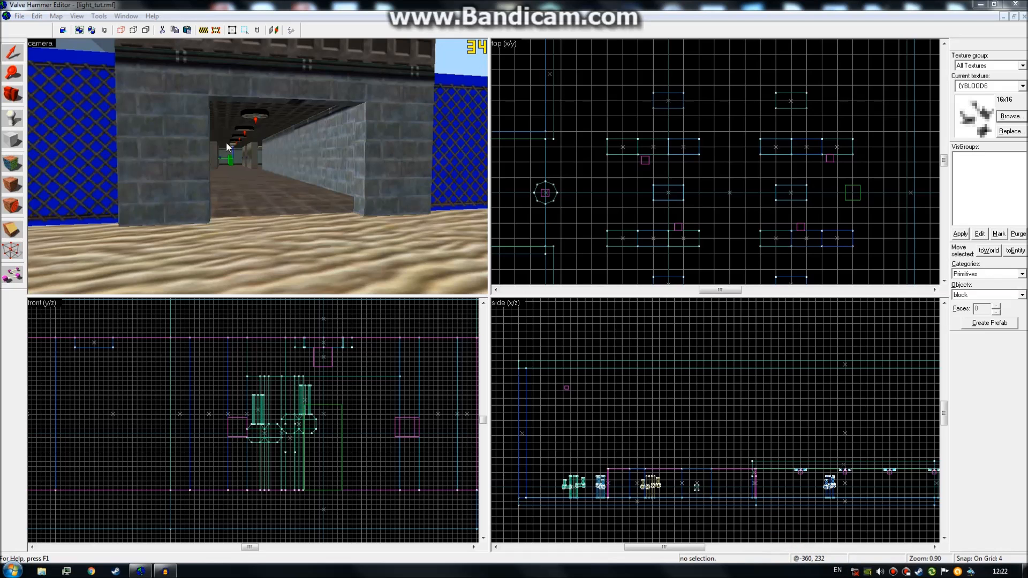
{"action": "left_click", "coordinate": [417, 4]}
{"action": "key", "text": "z"}
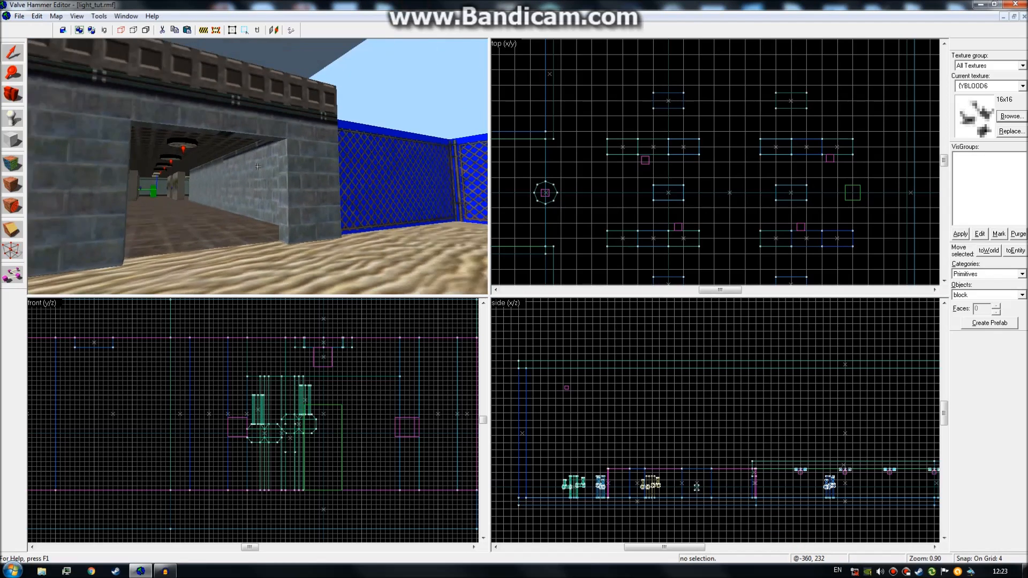
{"action": "key", "text": "w"}
{"action": "key", "text": "s"}
{"action": "key", "text": "w"}
{"action": "key", "text": "w"}
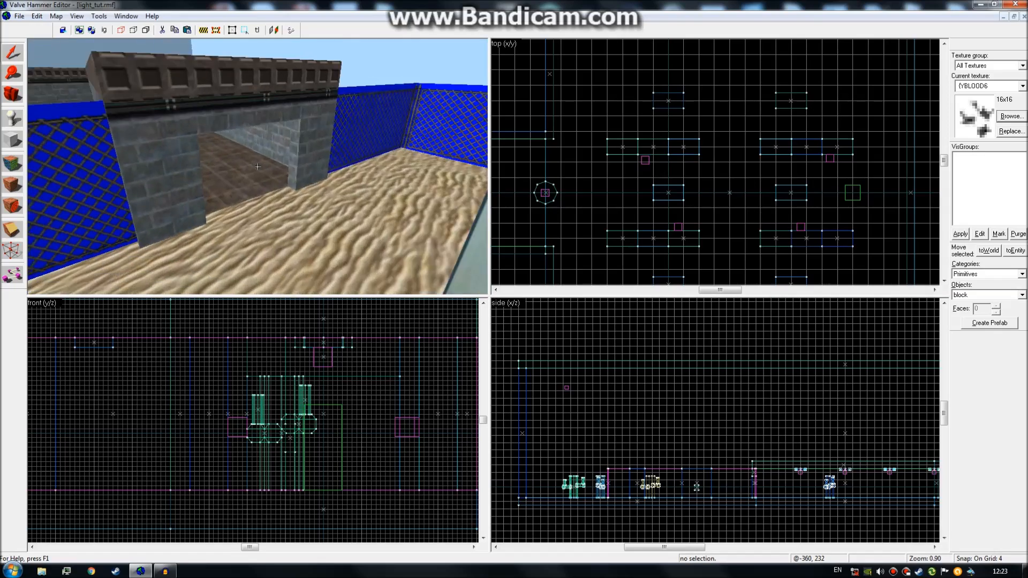
{"action": "key", "text": "w"}
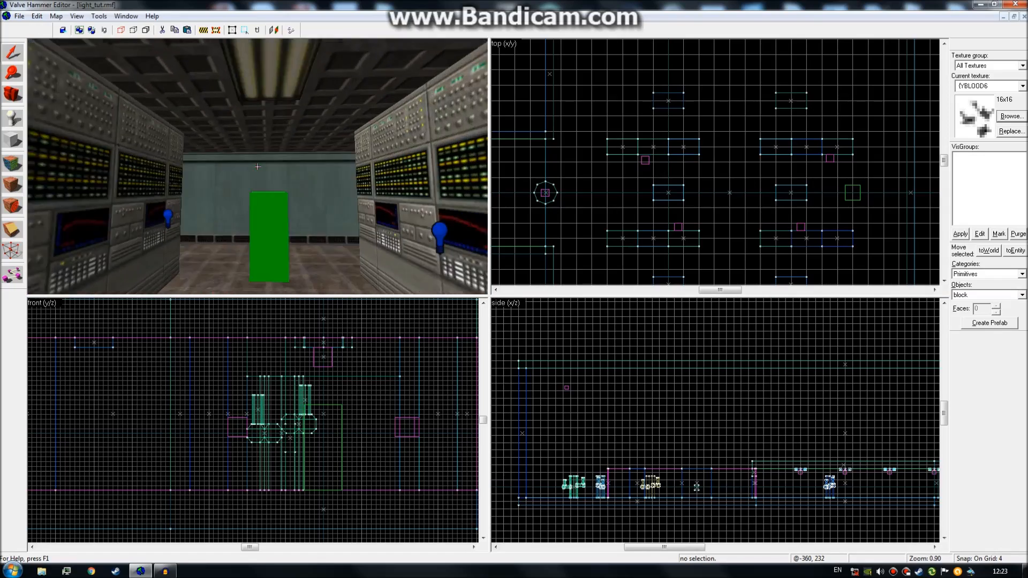
{"action": "key", "text": "w"}
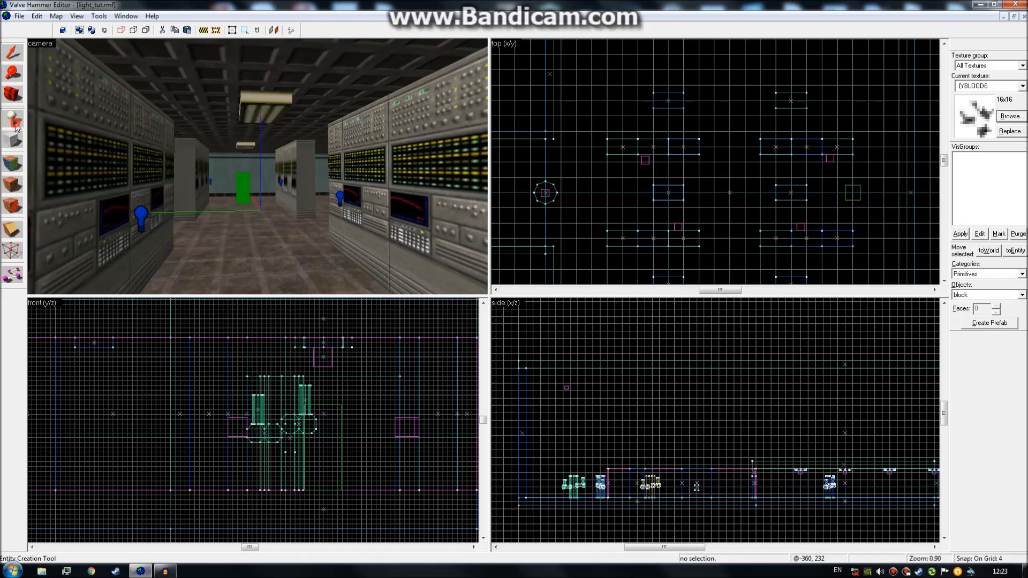
Place a light entity at the ceiling lamp between the front consoles and move it just below the lamp
{"action": "key", "text": "z"}
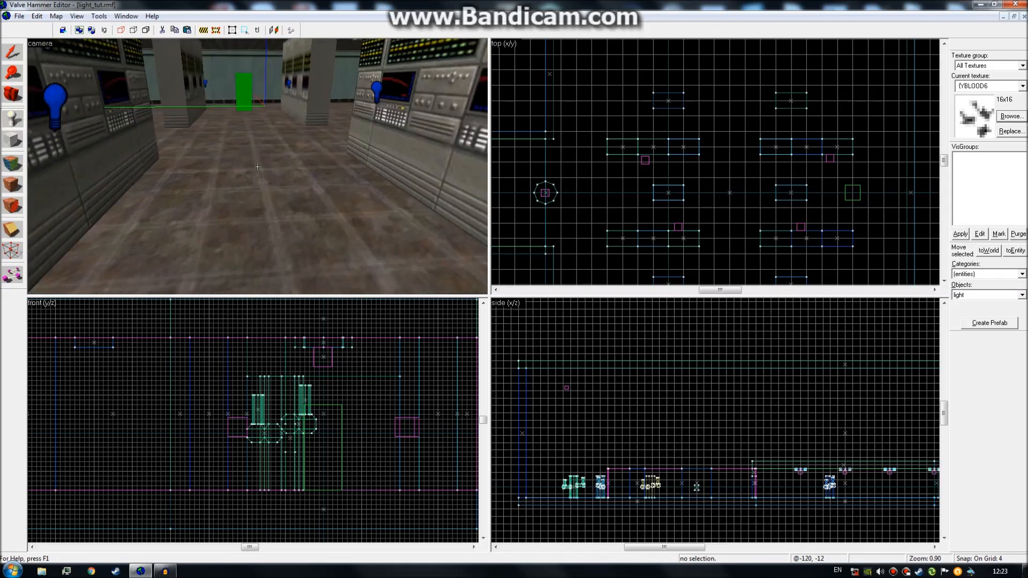
{"action": "key", "text": "z"}
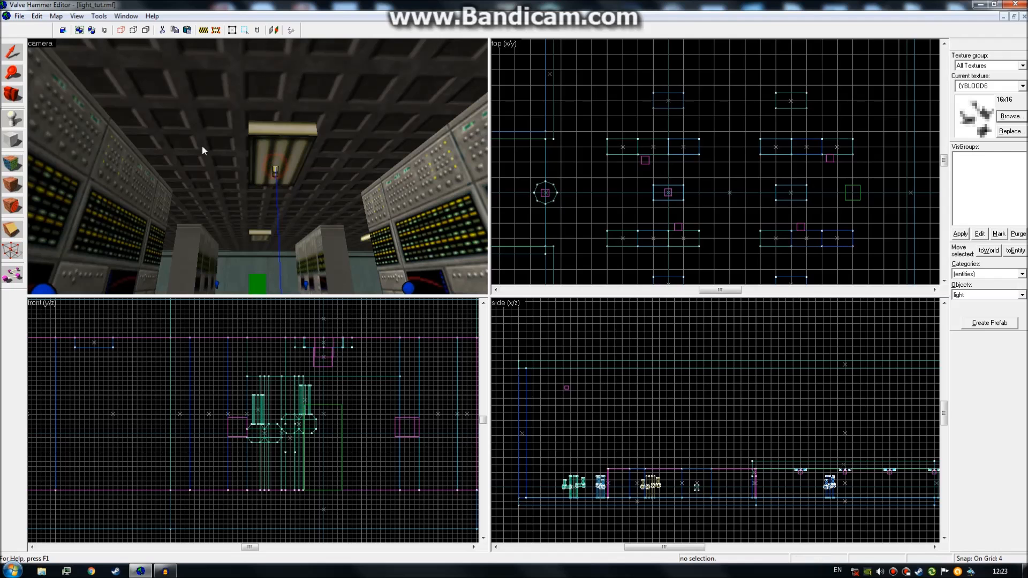
{"action": "key", "text": "shift+b"}
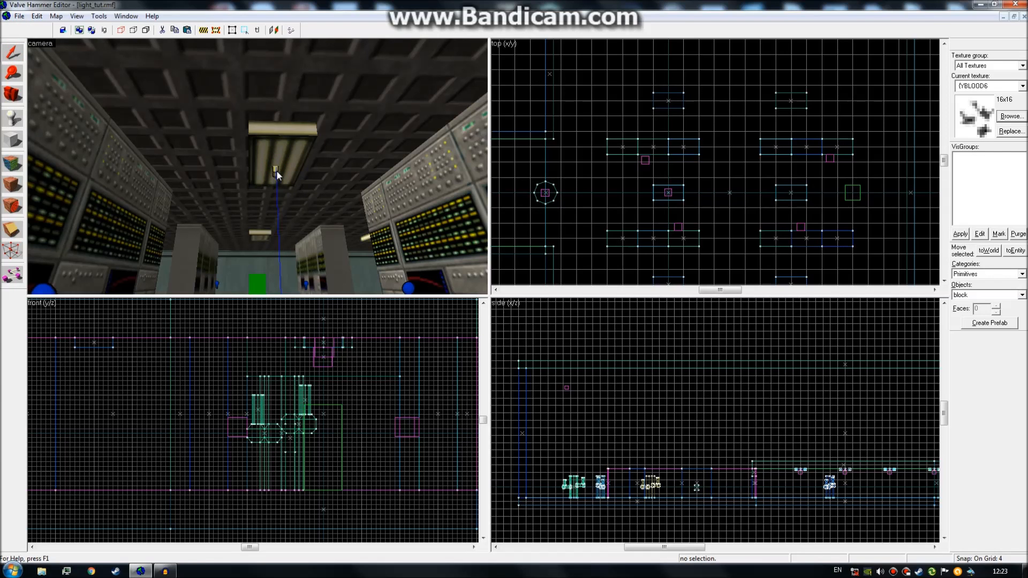
{"action": "scroll", "coordinate": [329, 373], "scroll_direction": "up", "scroll_amount": 3}
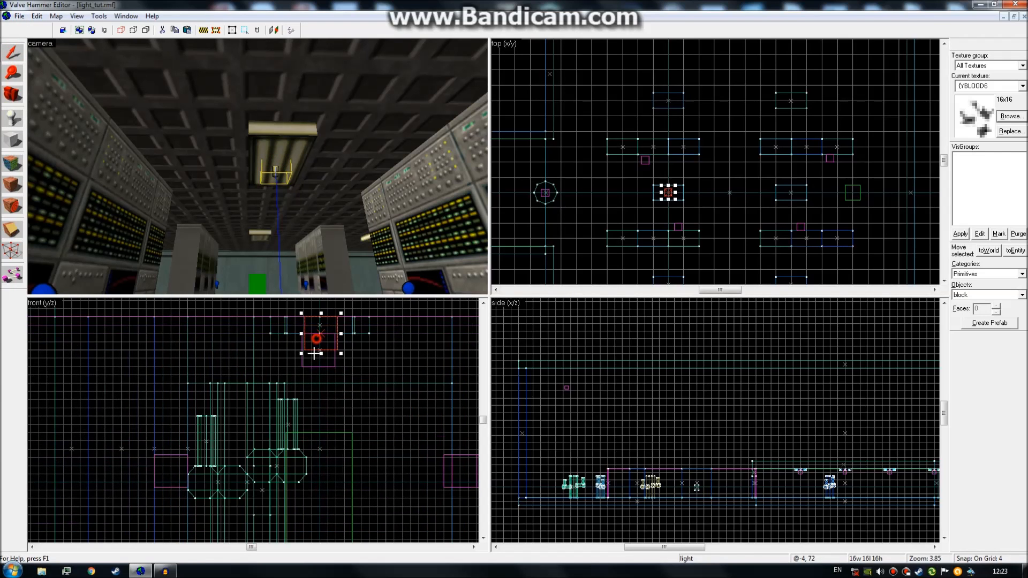
{"action": "left_click_drag", "start_coordinate": [308, 352], "coordinate": [322, 351]}
{"action": "right_click", "coordinate": [324, 355]}
{"action": "left_click", "coordinate": [372, 540]}
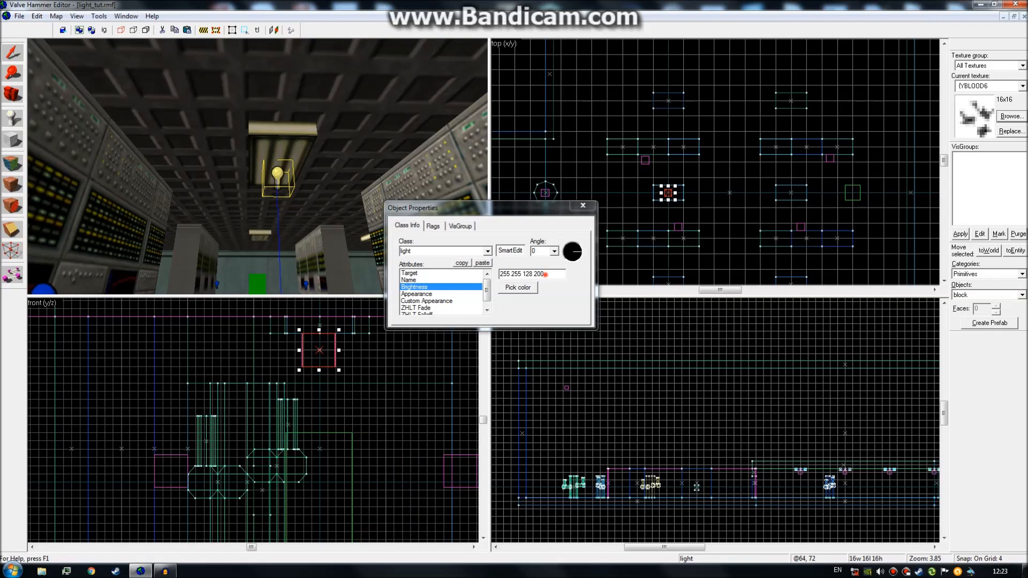
{"action": "double_click", "coordinate": [545, 274]}
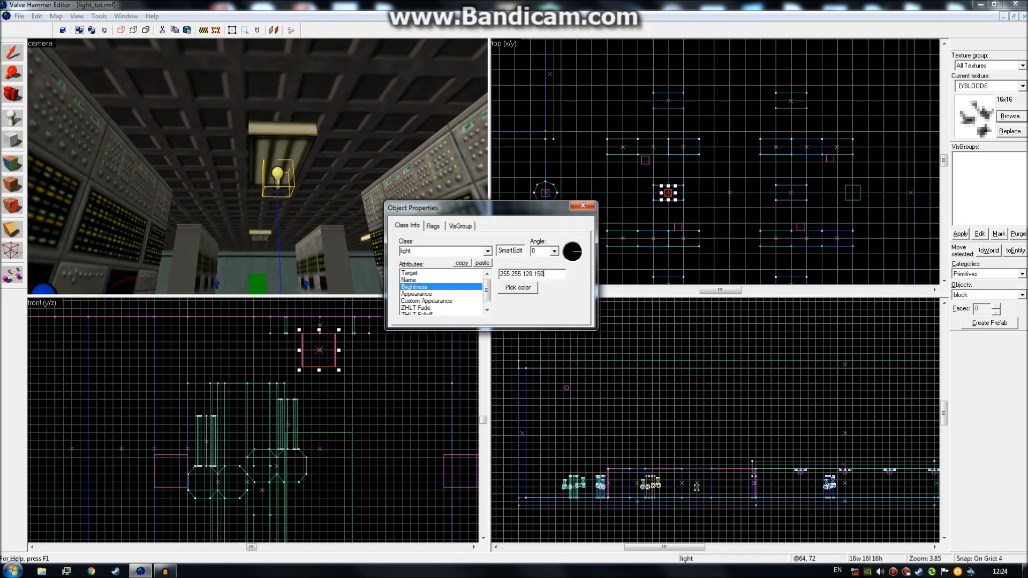
Review the light's Appearance, Custom Appearance, ZHLT Fade and ZHLT Falloff attributes, dismissing the Windows activation notice
{"action": "left_click", "coordinate": [456, 292]}
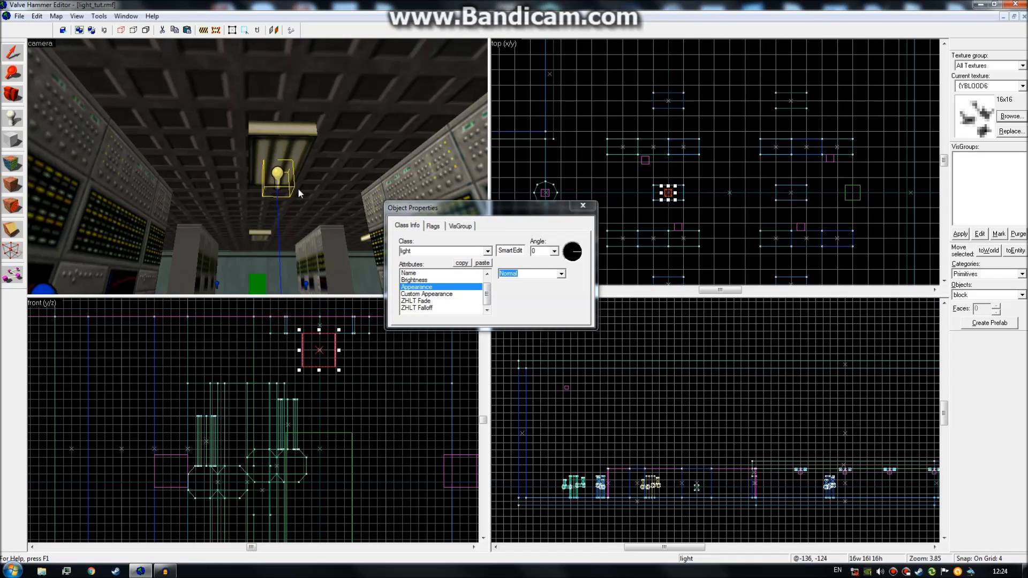
{"action": "left_click", "coordinate": [441, 296]}
{"action": "left_click", "coordinate": [470, 287]}
{"action": "left_click", "coordinate": [461, 294]}
{"action": "left_click", "coordinate": [466, 288]}
{"action": "left_click", "coordinate": [454, 293]}
{"action": "left_click", "coordinate": [454, 289]}
{"action": "left_click", "coordinate": [455, 294]}
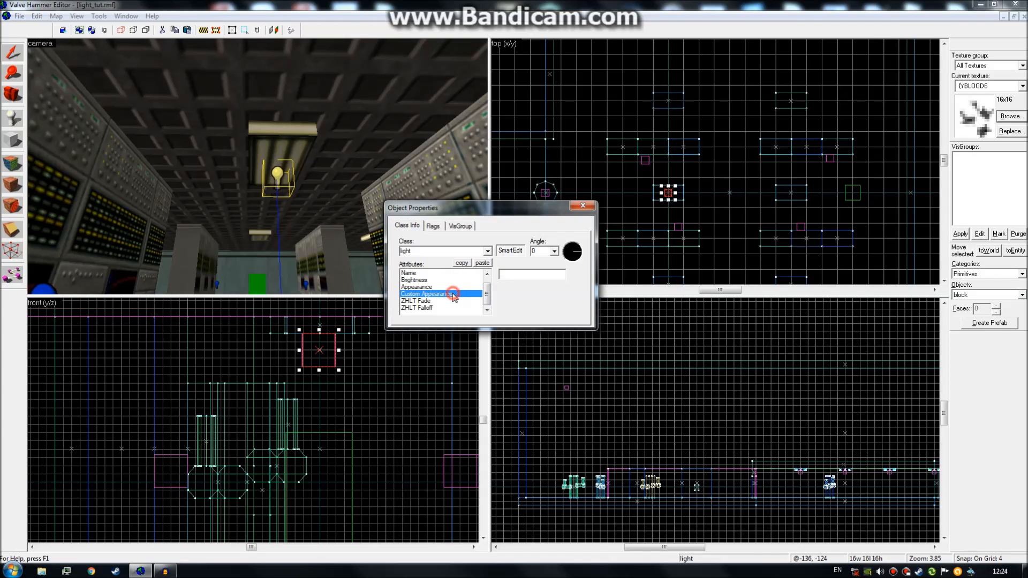
{"action": "left_click", "coordinate": [454, 288]}
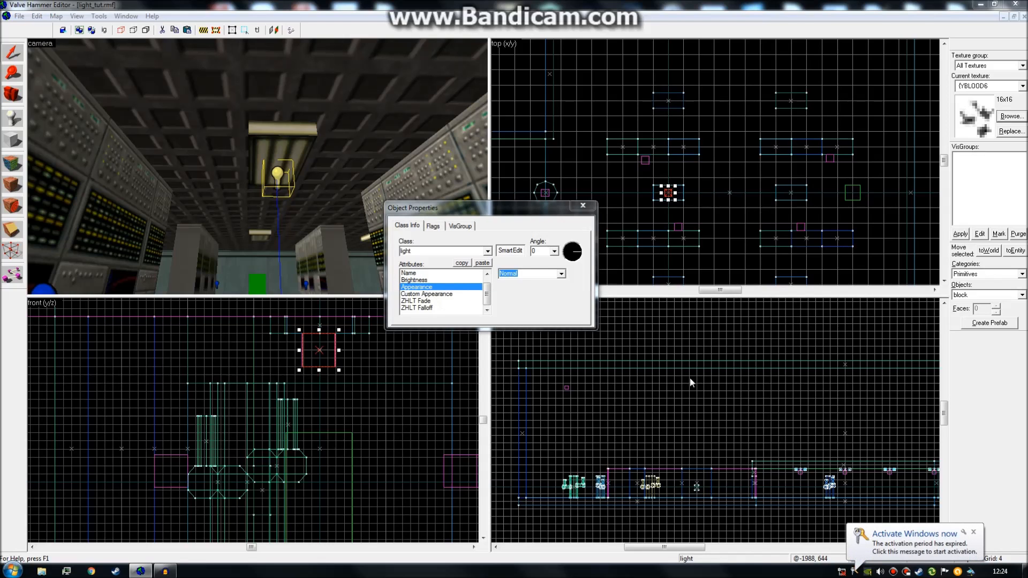
{"action": "left_click", "coordinate": [974, 533]}
{"action": "left_click", "coordinate": [428, 294]}
{"action": "left_click", "coordinate": [432, 301]}
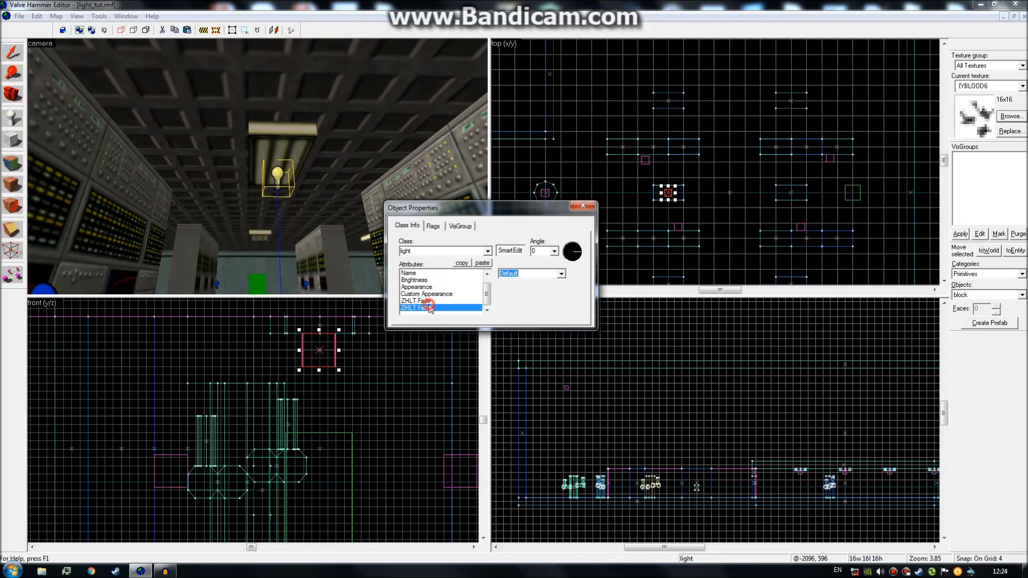
Set the ceiling light's Name to "light" and enable its Initially dark flag
{"action": "left_click", "coordinate": [434, 273]}
{"action": "scroll", "coordinate": [444, 290], "scroll_direction": "up", "scroll_amount": 1}
{"action": "left_click", "coordinate": [428, 280]}
{"action": "left_click", "coordinate": [429, 279]}
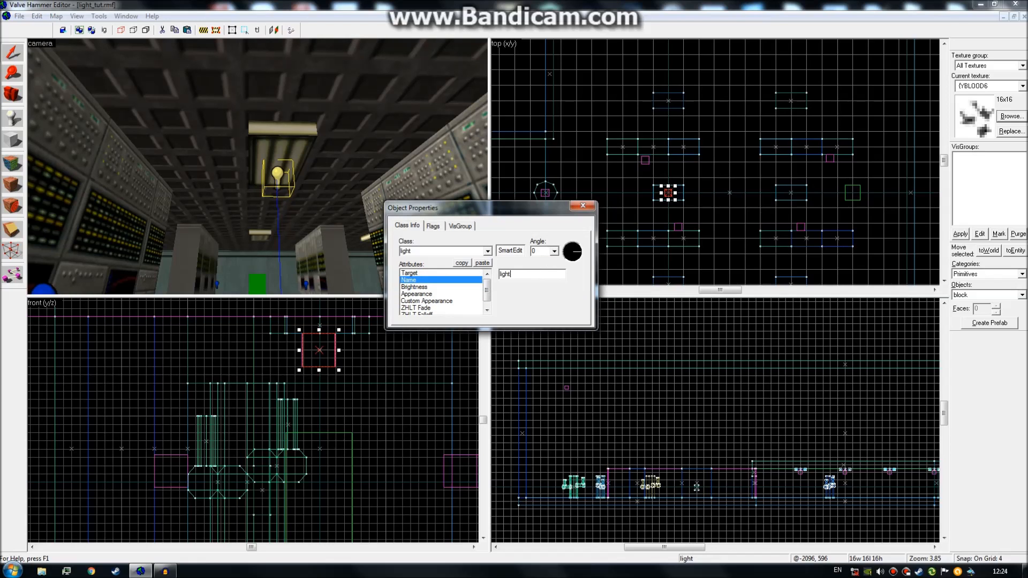
{"action": "left_click", "coordinate": [262, 207]}
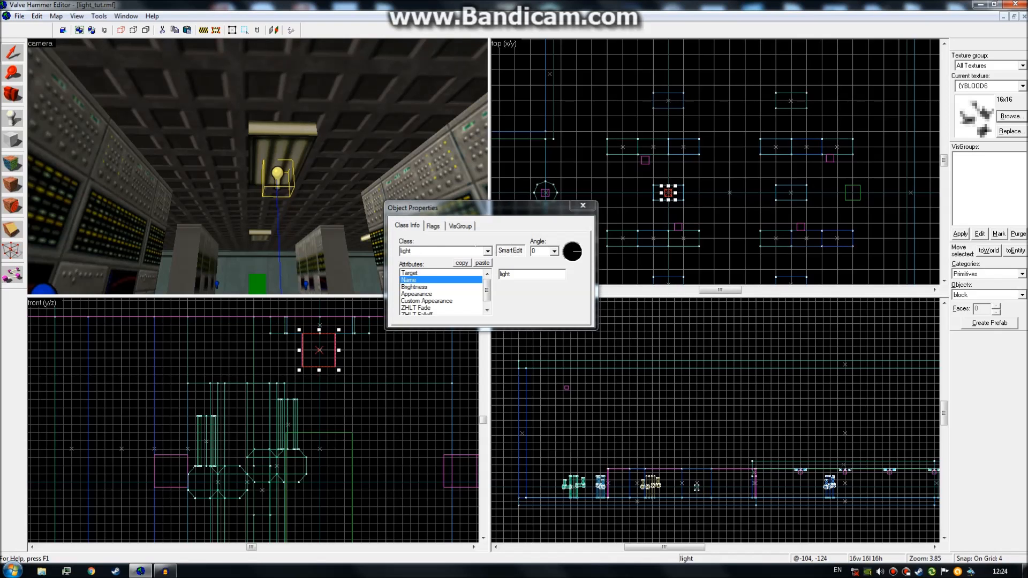
{"action": "left_click", "coordinate": [434, 226]}
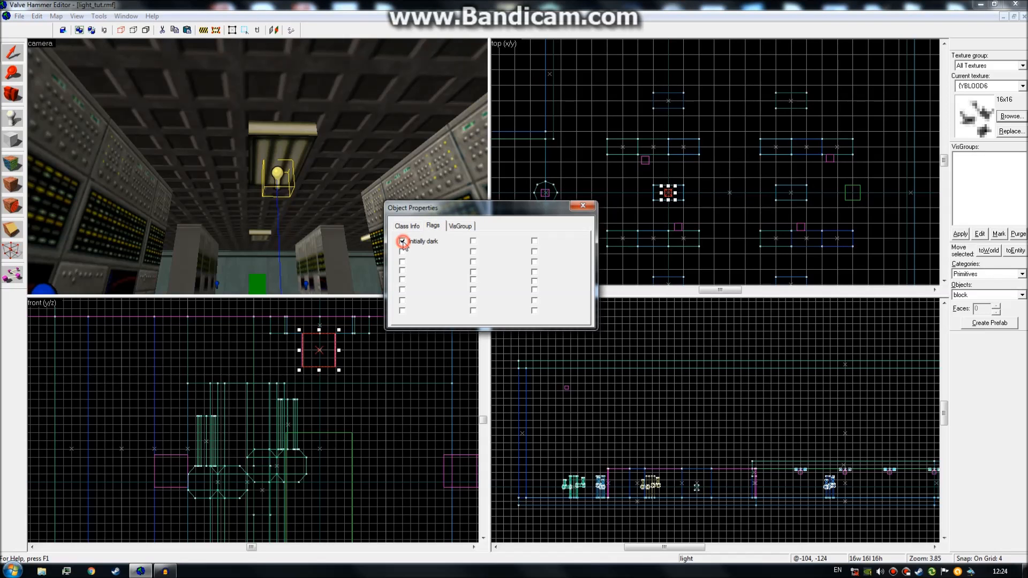
Examine the corridor and computer room in the 3D view, recheck the light's flags, and close its properties
{"action": "key", "text": "z"}
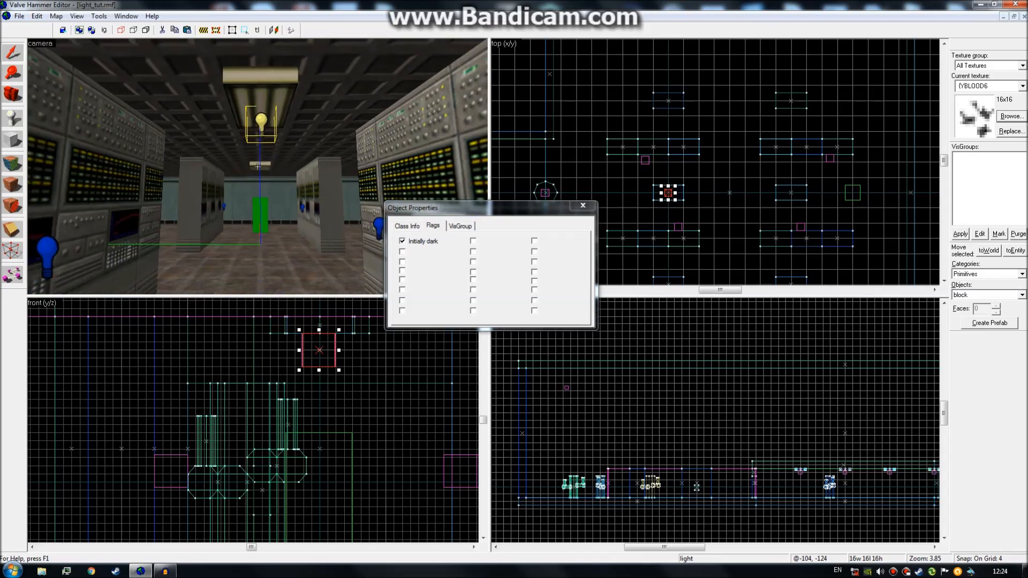
{"action": "key", "text": "w"}
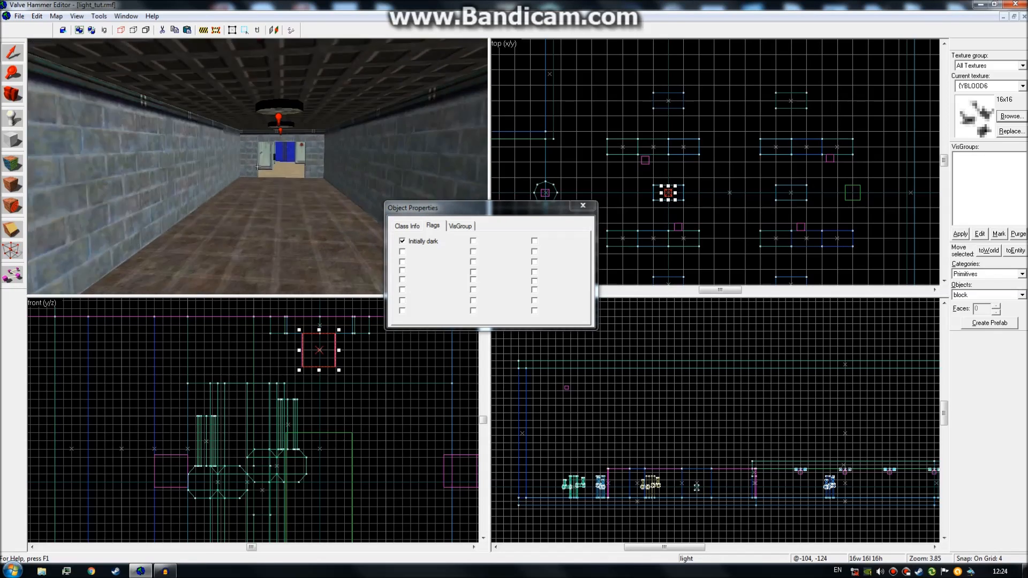
{"action": "key", "text": "w"}
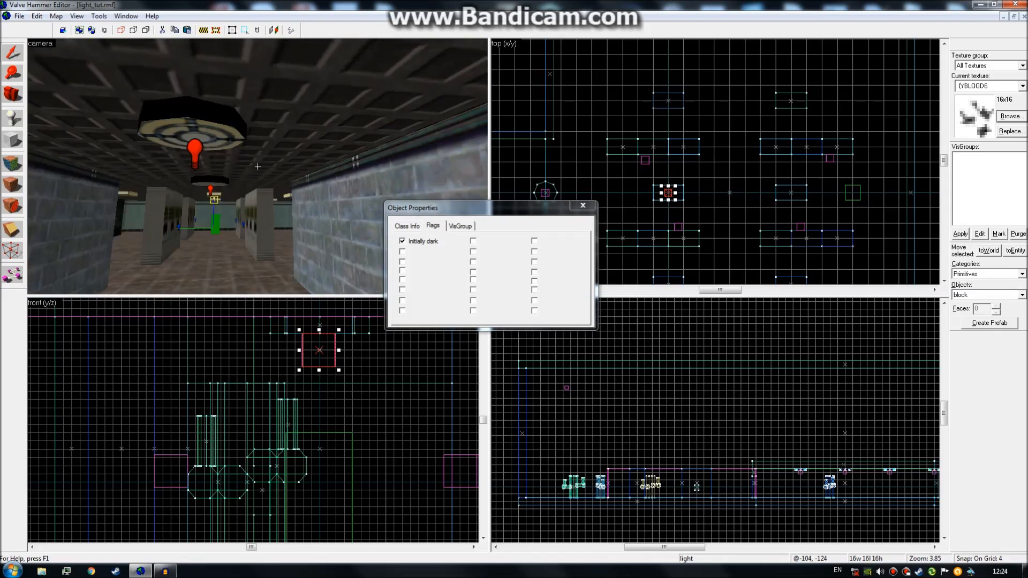
{"action": "key", "text": "w"}
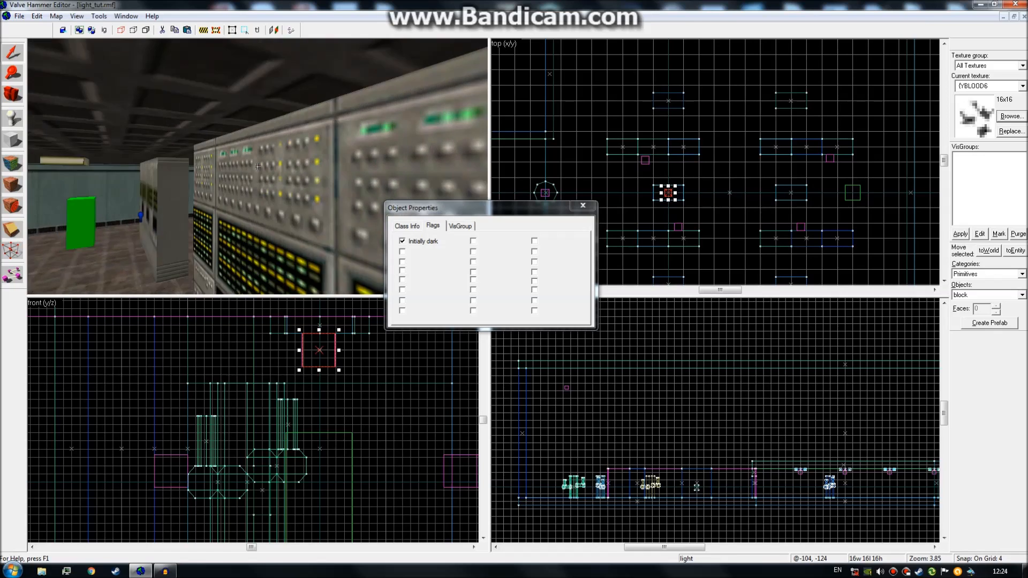
{"action": "key", "text": "w"}
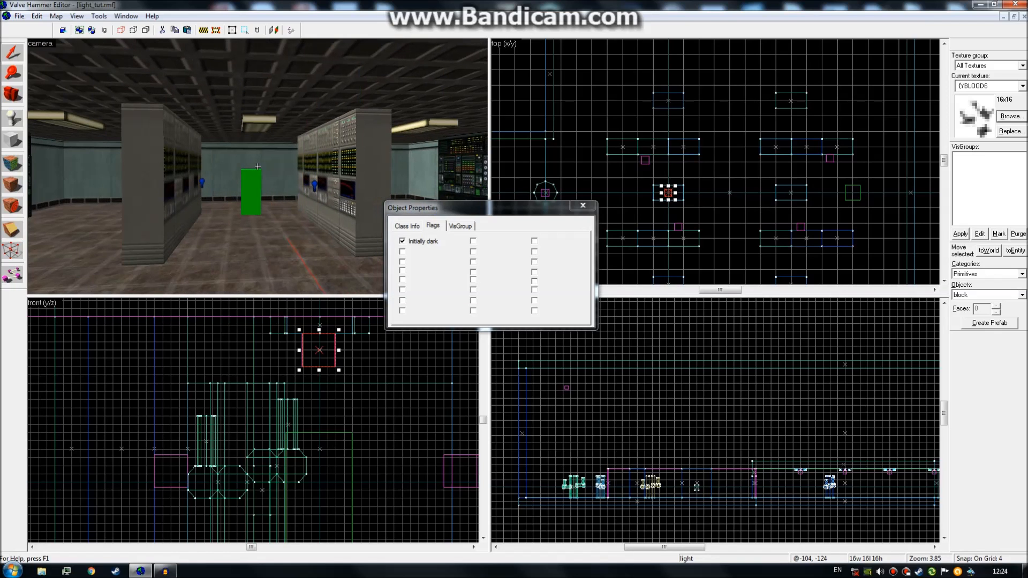
{"action": "left_click", "coordinate": [407, 226]}
{"action": "left_click", "coordinate": [433, 225]}
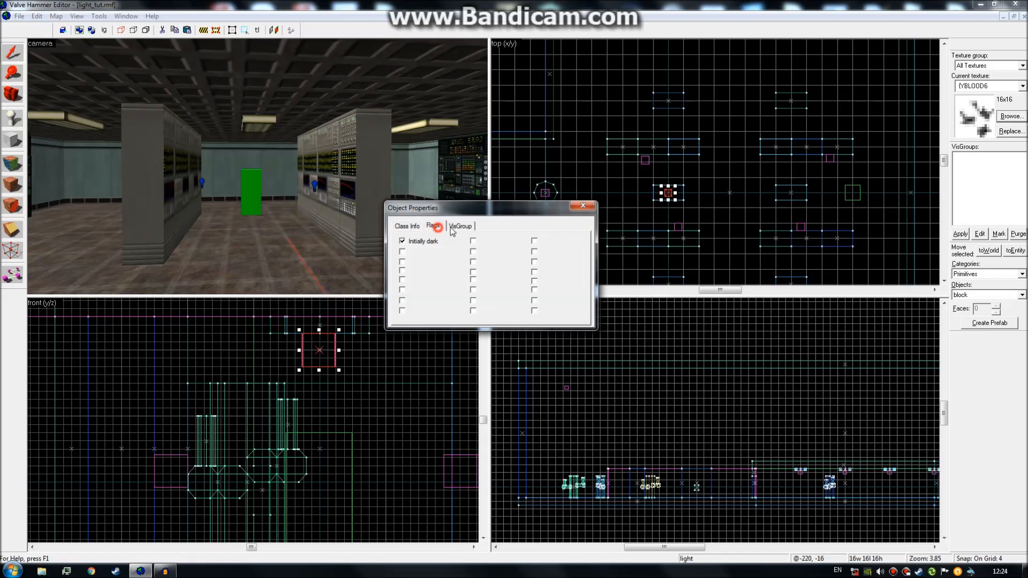
{"action": "left_click", "coordinate": [584, 208]}
{"action": "left_click", "coordinate": [595, 207]}
Select the named ceiling light and copy it to the other ceiling lamps in the computer room
{"action": "key", "text": "z"}
{"action": "key", "text": "w"}
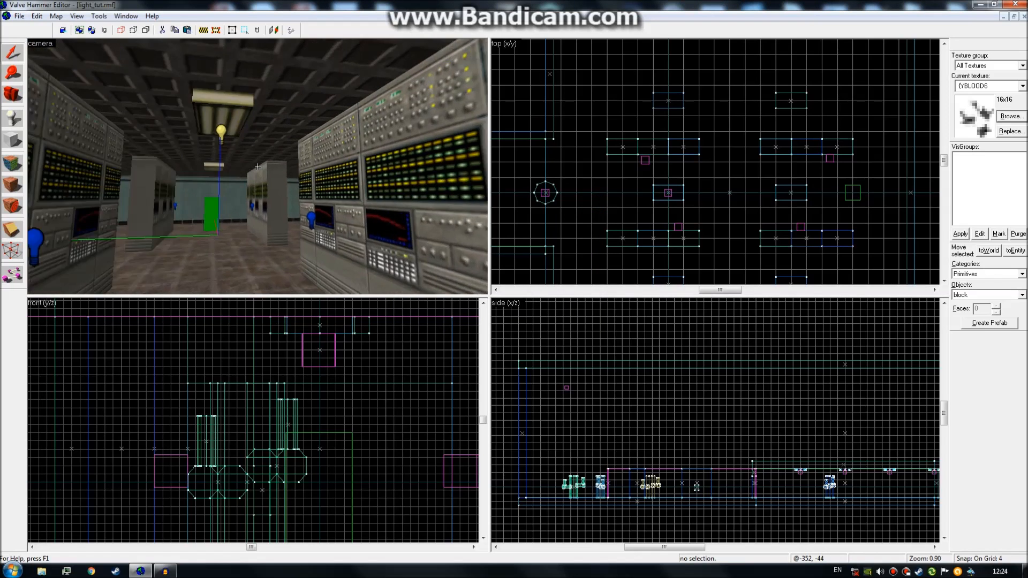
{"action": "key", "text": "z"}
{"action": "left_click", "coordinate": [258, 165]}
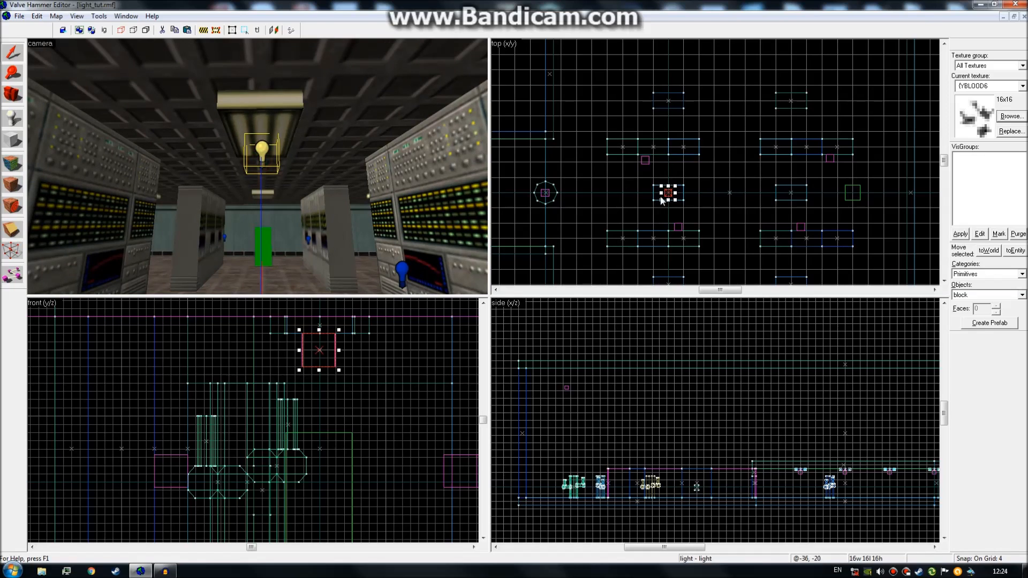
{"action": "scroll", "coordinate": [674, 195], "scroll_direction": "down", "scroll_amount": 1}
{"action": "scroll", "coordinate": [674, 195], "scroll_direction": "up", "scroll_amount": 2}
{"action": "left_click_drag", "start_coordinate": [668, 191], "coordinate": [815, 191], "text": "shift"}
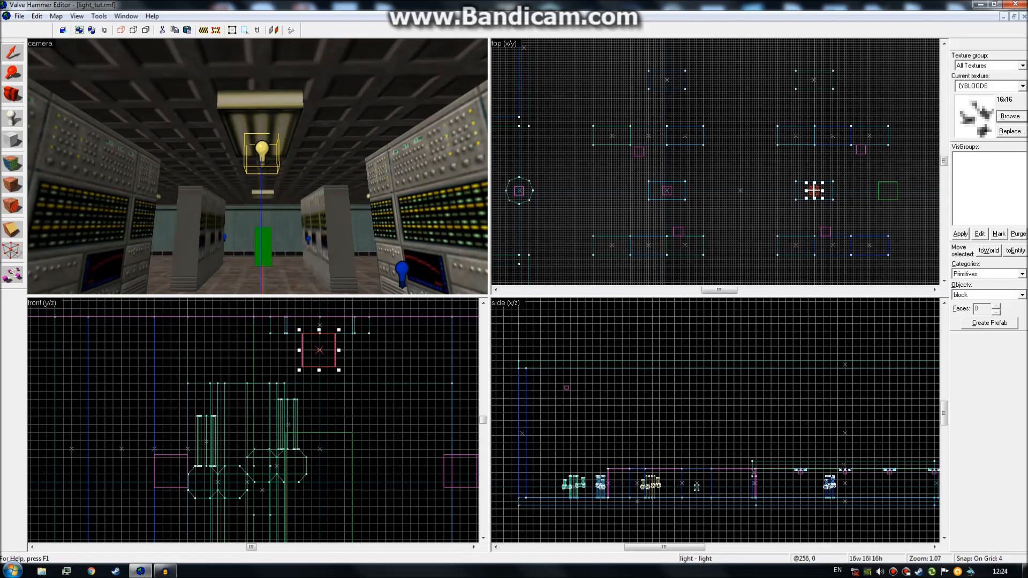
{"action": "left_click", "coordinate": [814, 79]}
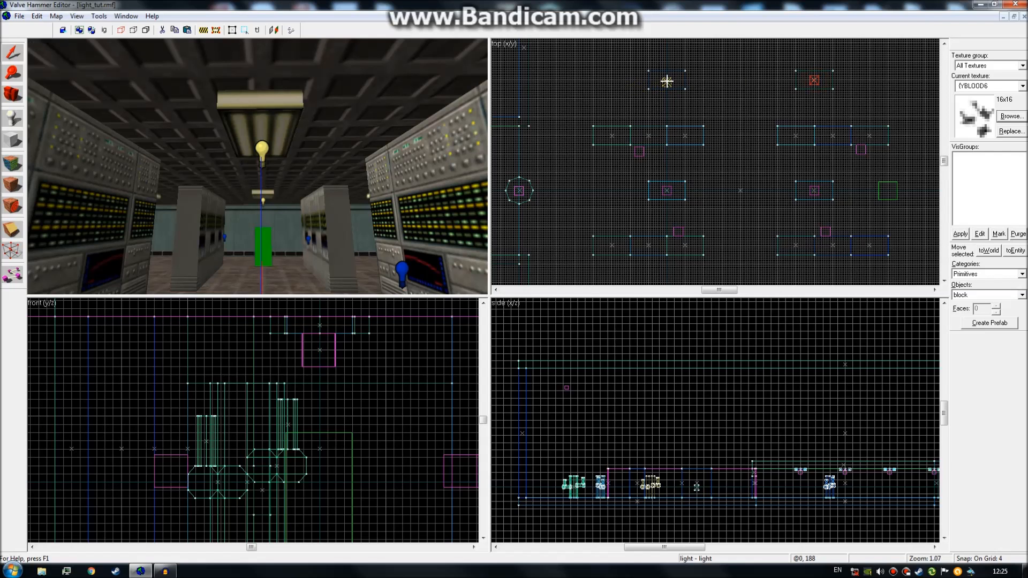
{"action": "left_click_drag", "start_coordinate": [666, 80], "coordinate": [668, 251], "text": "shift"}
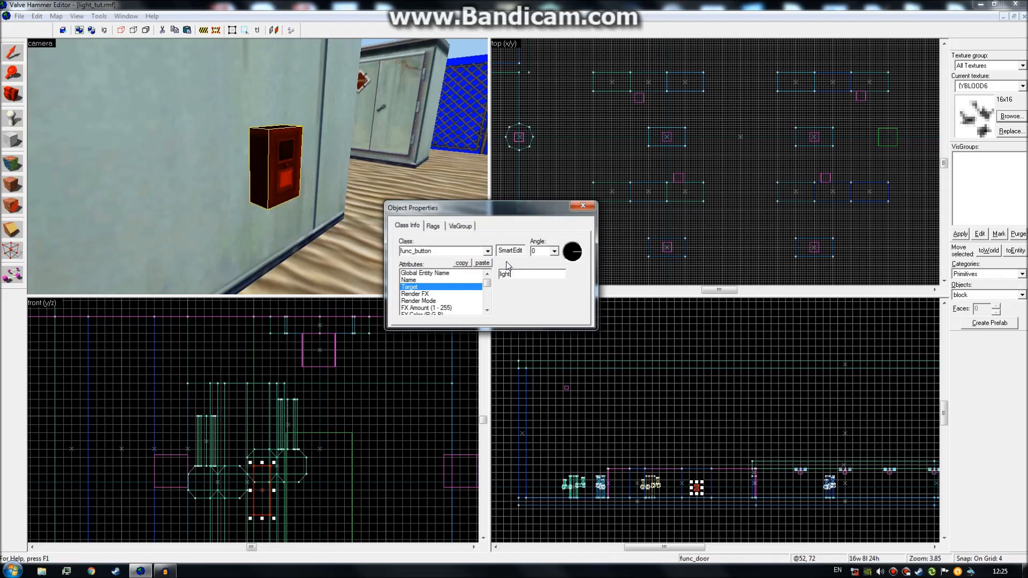
Set the Sounds attribute of the red func_button on the outdoor container to Big zap & Warmup
{"action": "left_click", "coordinate": [486, 312]}
{"action": "left_click", "coordinate": [486, 311]}
{"action": "left_click", "coordinate": [486, 312]}
{"action": "left_click", "coordinate": [486, 312]}
{"action": "left_click", "coordinate": [486, 311]}
{"action": "left_click", "coordinate": [487, 311]}
{"action": "left_click", "coordinate": [486, 312]}
{"action": "left_click", "coordinate": [486, 311]}
{"action": "left_click", "coordinate": [437, 288]}
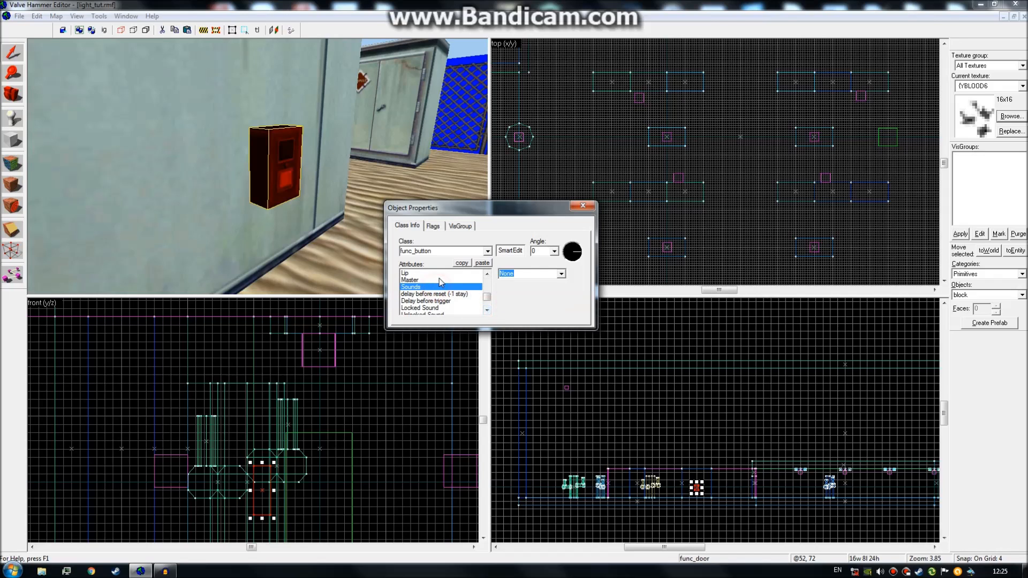
{"action": "left_click", "coordinate": [561, 274]}
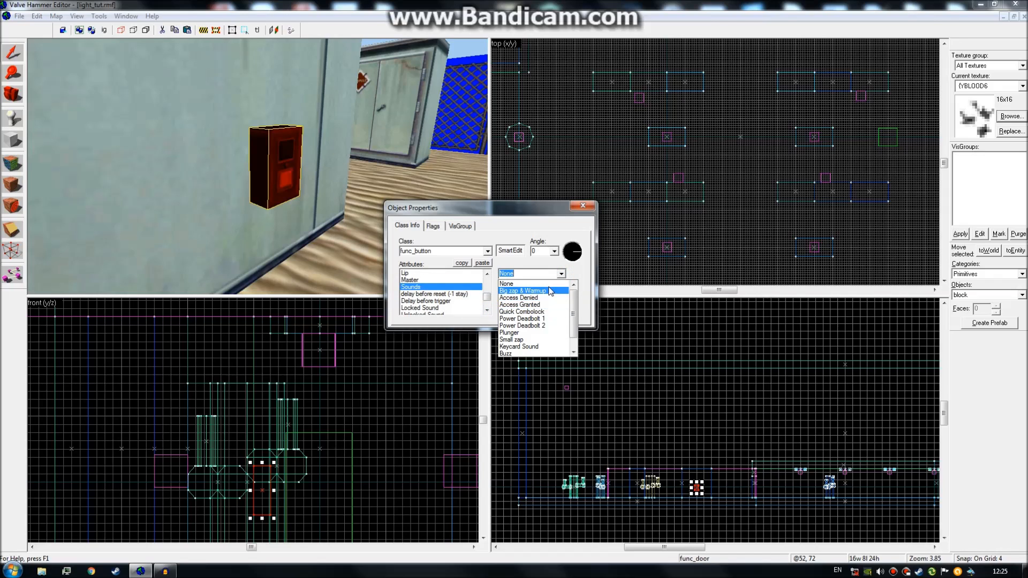
{"action": "left_click", "coordinate": [543, 291]}
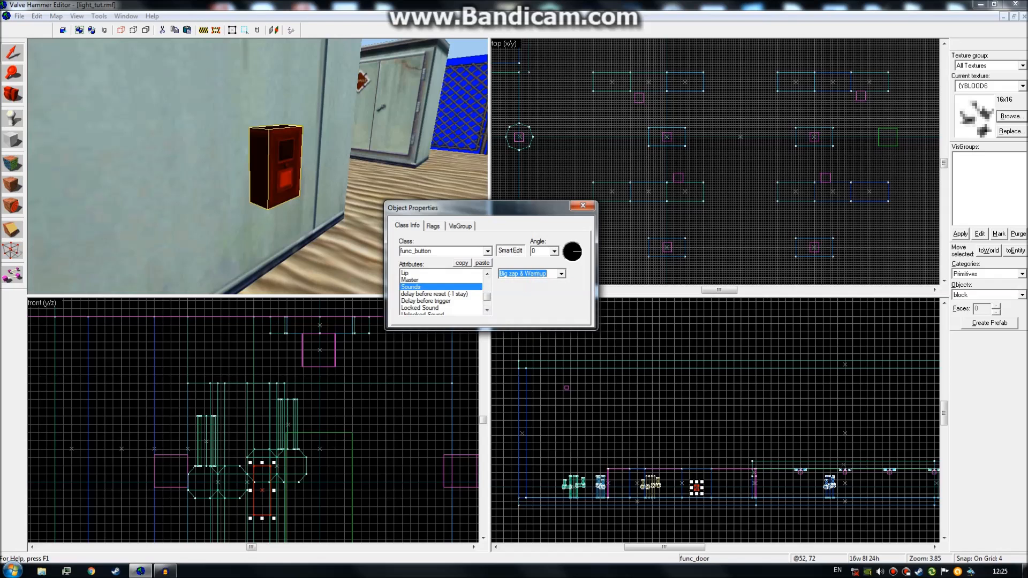
Set the func_button's delay before reset to -1, check the delay before trigger, and show its flags
{"action": "left_click", "coordinate": [446, 293]}
{"action": "left_click_drag", "start_coordinate": [517, 278], "coordinate": [482, 282]}
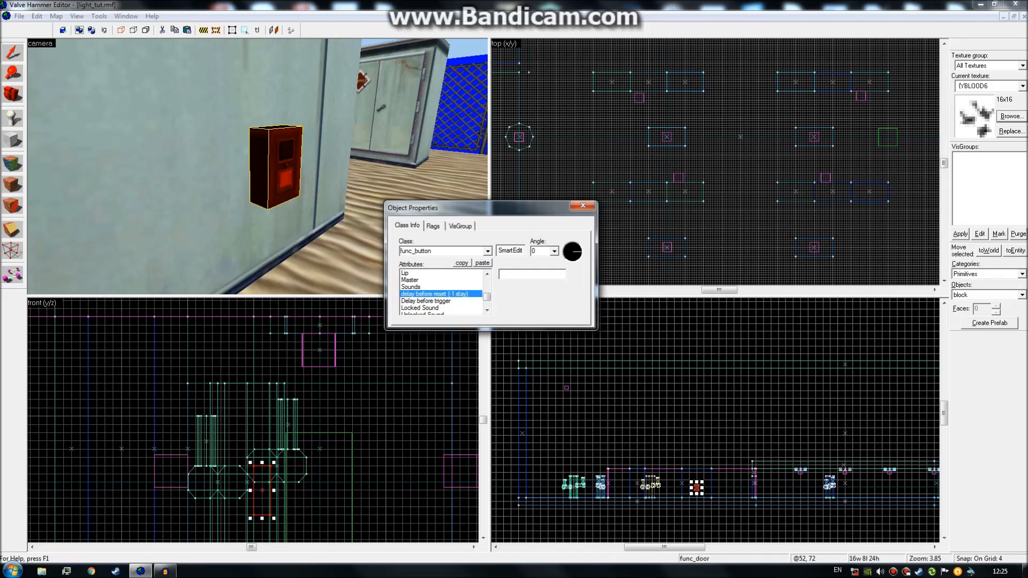
{"action": "type", "text": "-1"}
{"action": "left_click", "coordinate": [440, 301]}
{"action": "left_click", "coordinate": [449, 293]}
{"action": "left_click", "coordinate": [449, 301]}
{"action": "left_click", "coordinate": [450, 295]}
{"action": "left_click", "coordinate": [433, 225]}
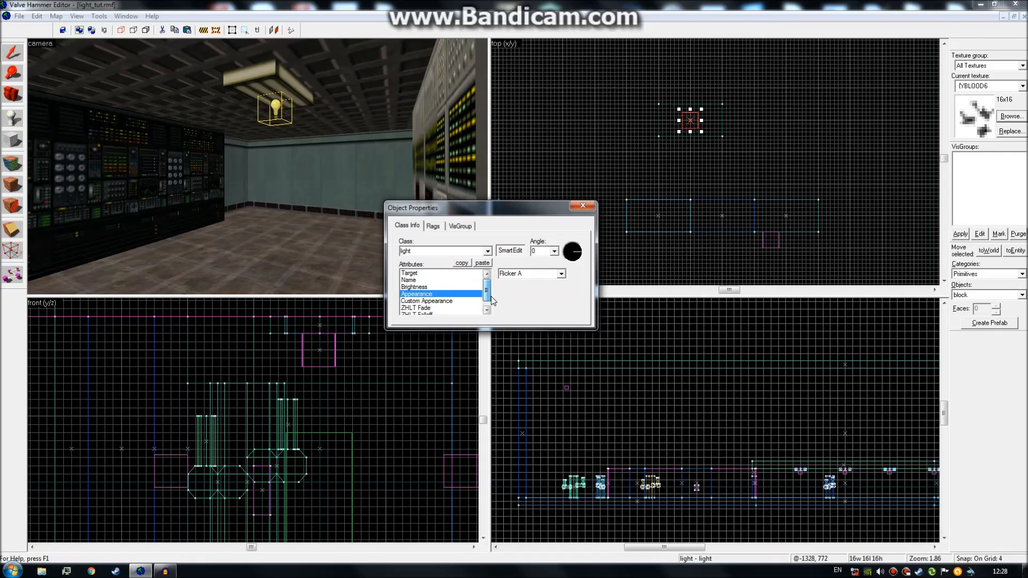
Examine the available Appearance options for the selected ceiling light
{"action": "scroll", "coordinate": [493, 290], "scroll_direction": "up", "scroll_amount": 3}
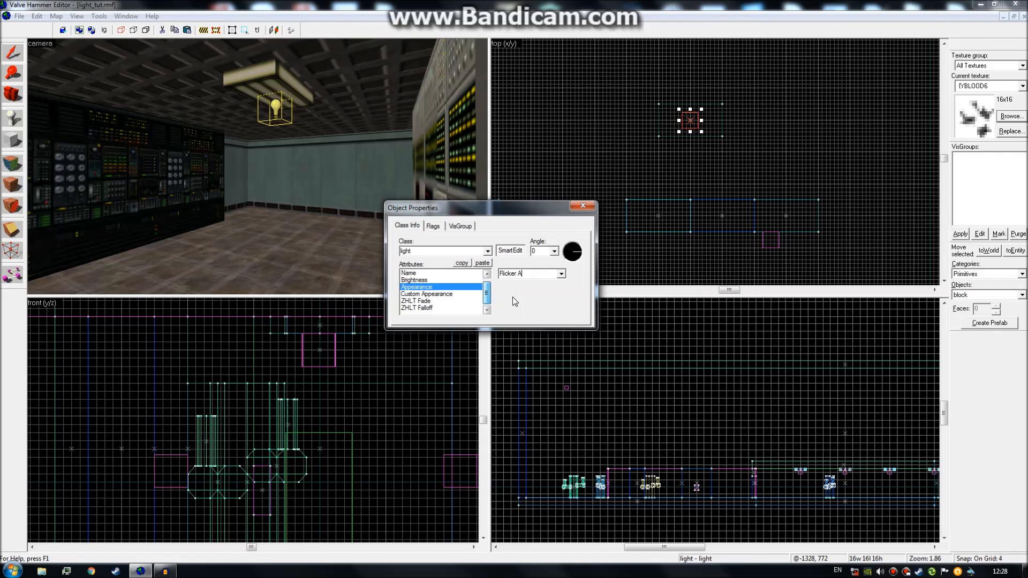
{"action": "scroll", "coordinate": [512, 297], "scroll_direction": "up", "scroll_amount": 2}
{"action": "left_click", "coordinate": [561, 274]}
{"action": "left_click", "coordinate": [561, 275]}
{"action": "left_click", "coordinate": [561, 274]}
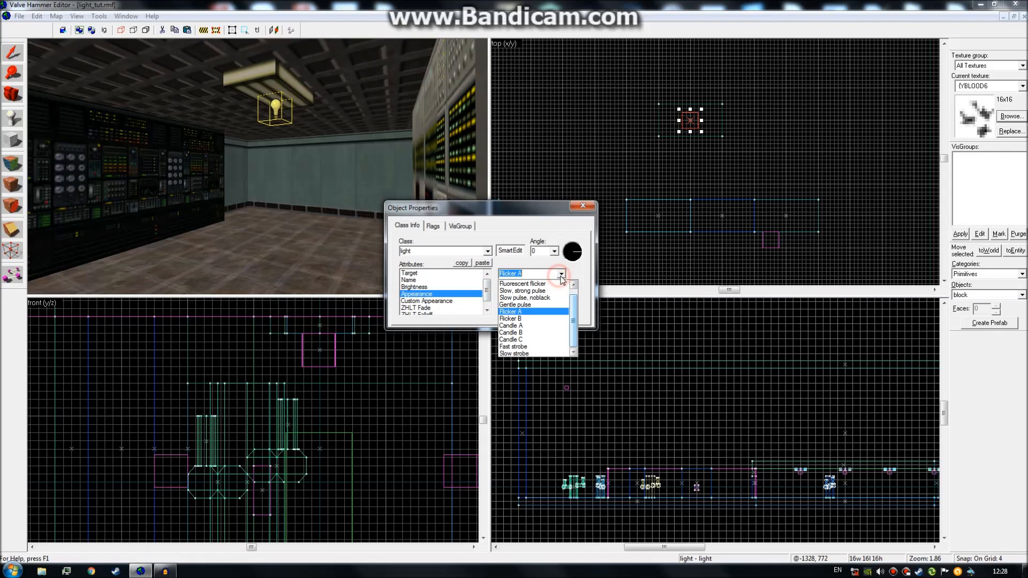
{"action": "left_click", "coordinate": [561, 275]}
{"action": "left_click", "coordinate": [544, 274]}
{"action": "left_click_drag", "start_coordinate": [487, 295], "coordinate": [494, 286]}
{"action": "left_click", "coordinate": [561, 276]}
{"action": "left_click_drag", "start_coordinate": [572, 305], "coordinate": [571, 302]}
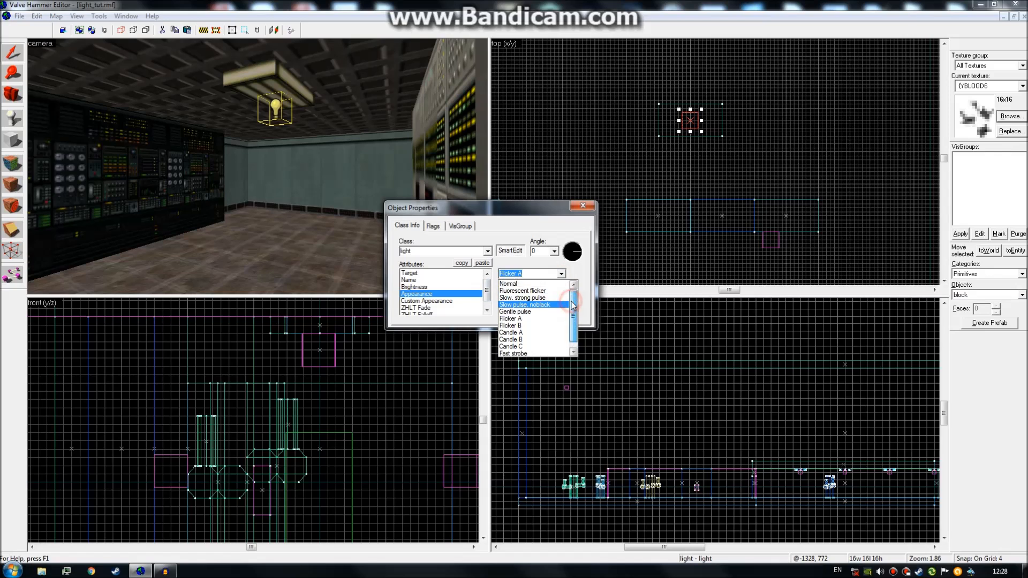
Set the ceiling light's Appearance to Flicker A, recheck its Name and flags, and close its properties
{"action": "left_click", "coordinate": [539, 284]}
{"action": "left_click", "coordinate": [562, 274]}
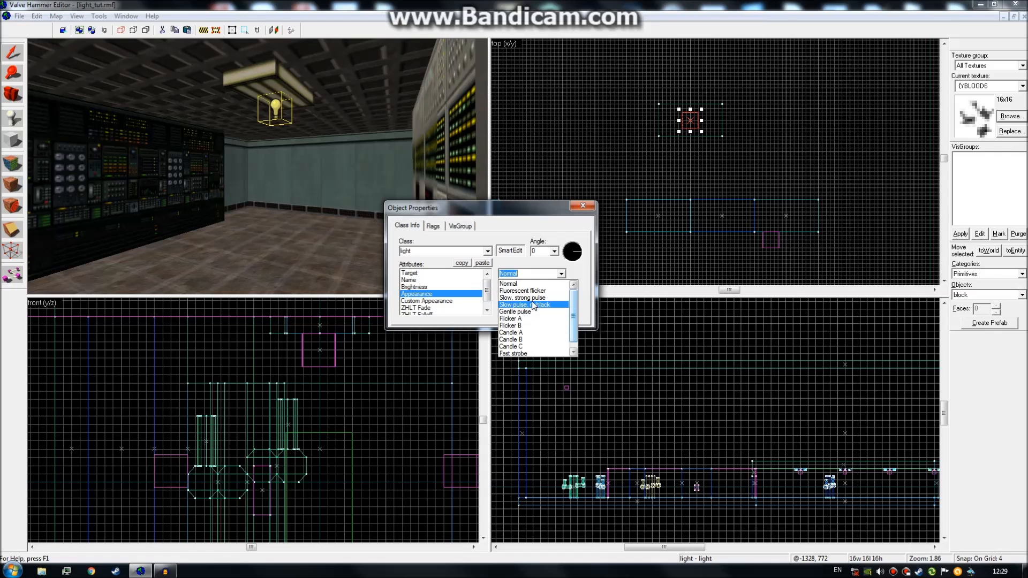
{"action": "left_click", "coordinate": [533, 320]}
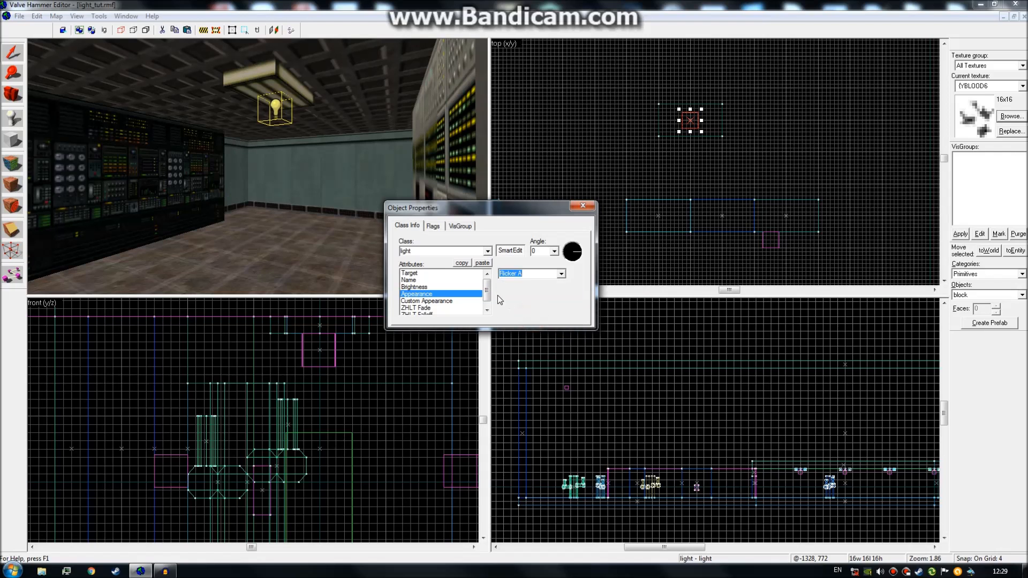
{"action": "left_click_drag", "start_coordinate": [485, 298], "coordinate": [484, 289]}
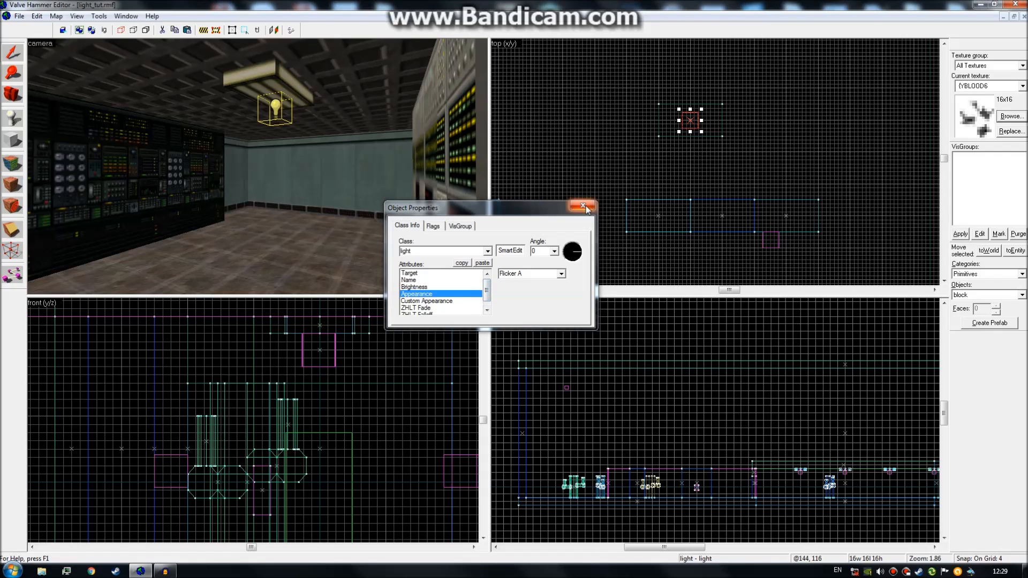
{"action": "left_click", "coordinate": [454, 281]}
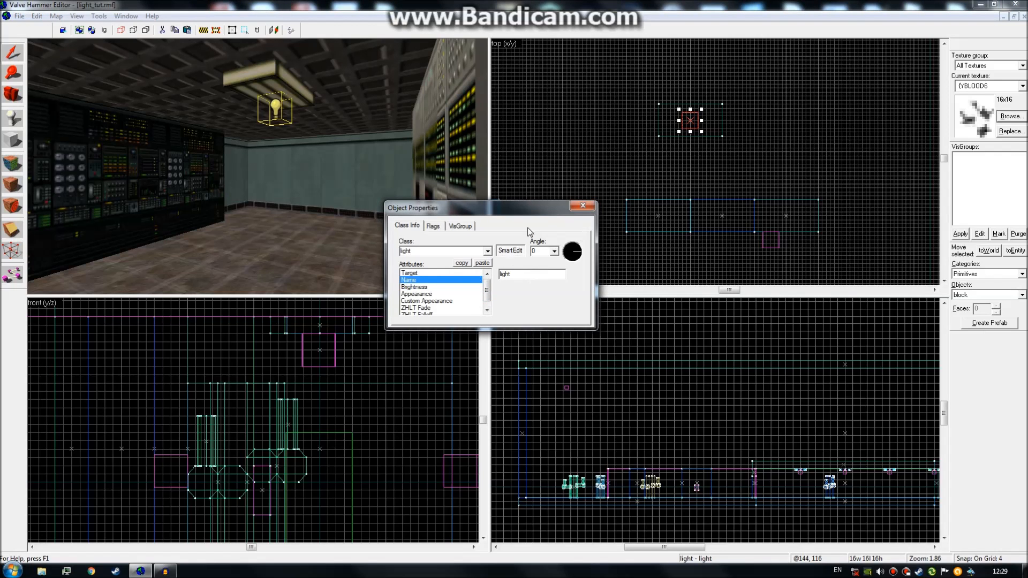
{"action": "left_click", "coordinate": [433, 227]}
{"action": "left_click", "coordinate": [409, 228]}
{"action": "left_click", "coordinate": [588, 207]}
Copy the blue light from the grey console row to the dark console wall in the computer room
{"action": "key", "text": "Escape"}
{"action": "key", "text": "z"}
{"action": "key", "text": "w"}
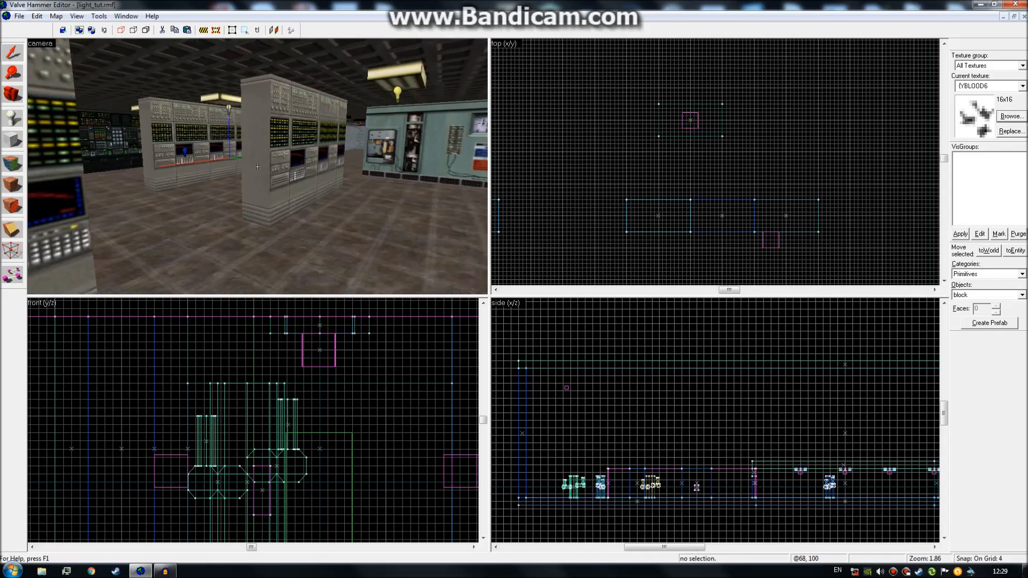
{"action": "key", "text": "w"}
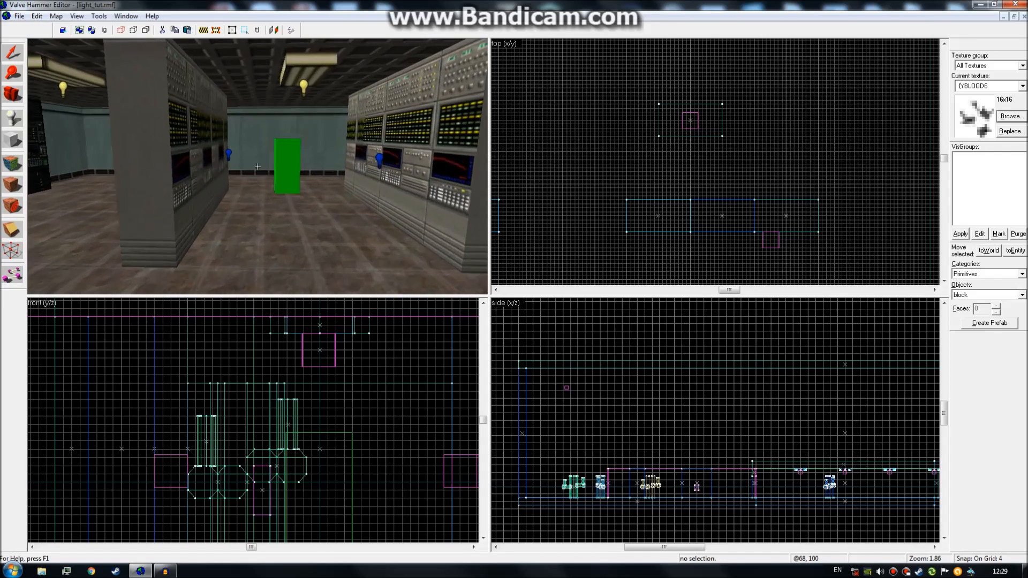
{"action": "key", "text": "w"}
{"action": "key", "text": "z"}
{"action": "left_click", "coordinate": [255, 169]}
{"action": "key", "text": "z"}
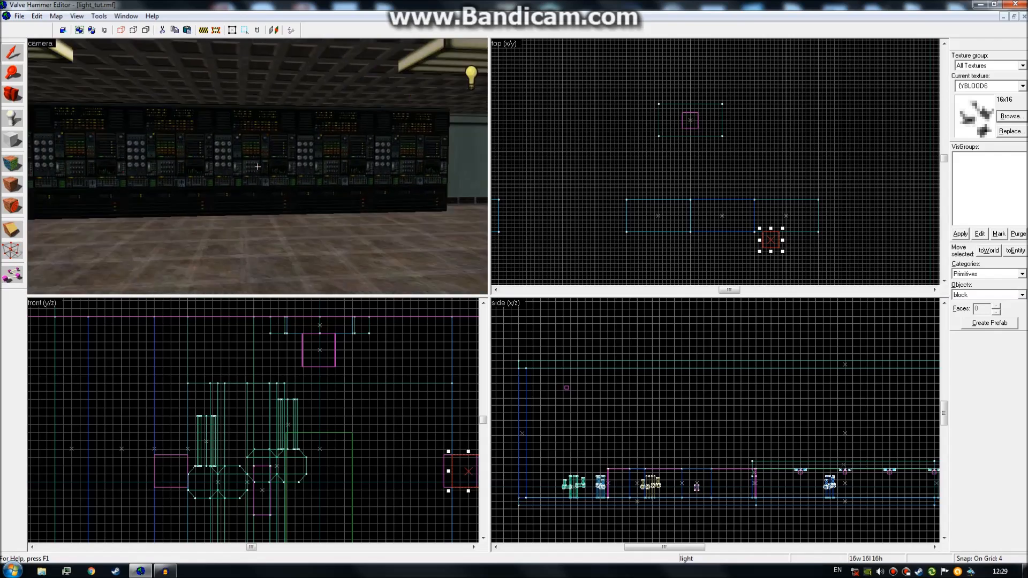
{"action": "key", "text": "s"}
{"action": "key", "text": "w"}
{"action": "key", "text": "s"}
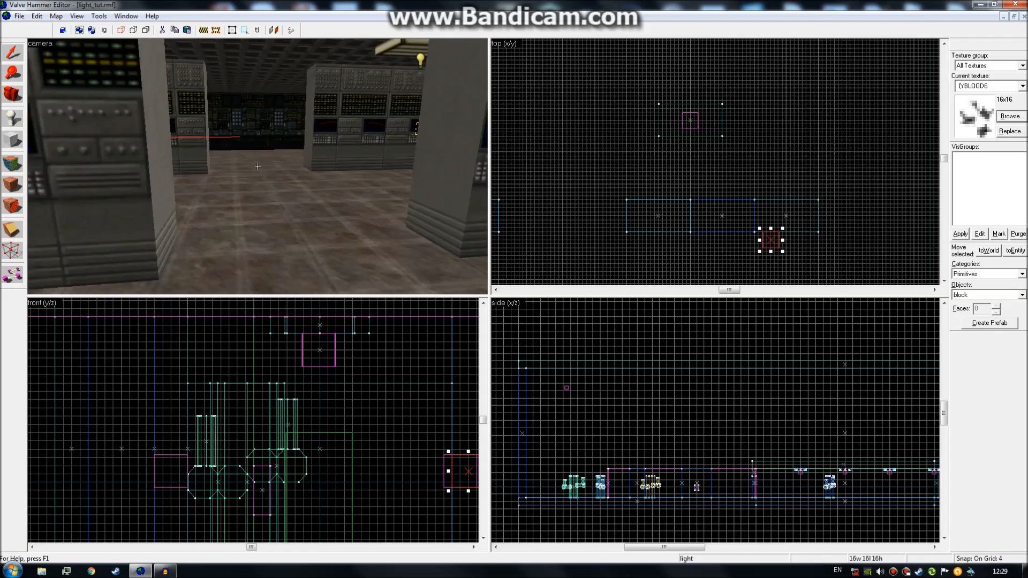
{"action": "key", "text": "w"}
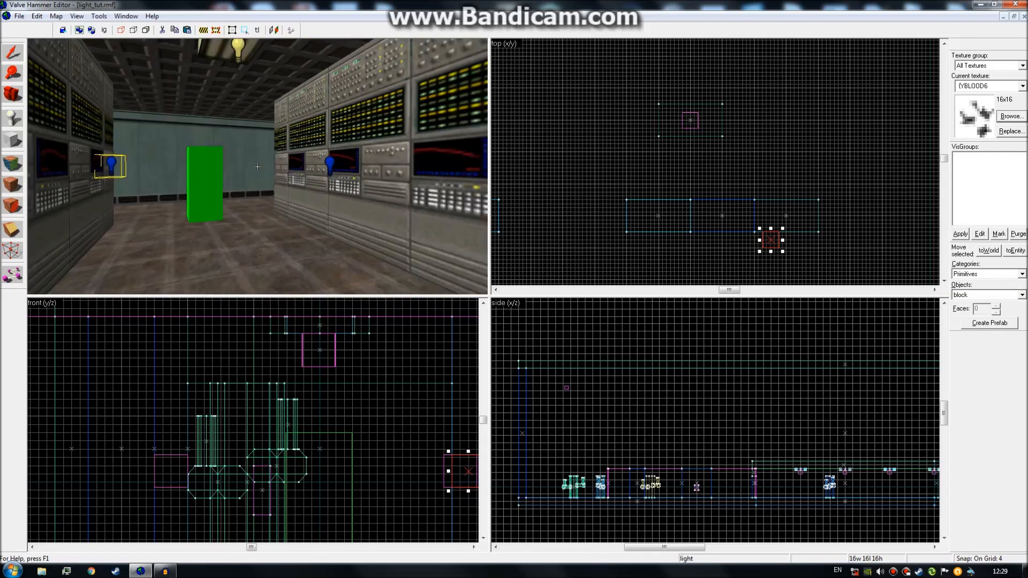
{"action": "key", "text": "s"}
{"action": "key", "text": "z"}
{"action": "scroll", "coordinate": [670, 197], "scroll_direction": "down", "scroll_amount": 8}
{"action": "scroll", "coordinate": [685, 204], "scroll_direction": "up", "scroll_amount": 3}
{"action": "left_click", "coordinate": [676, 146]}
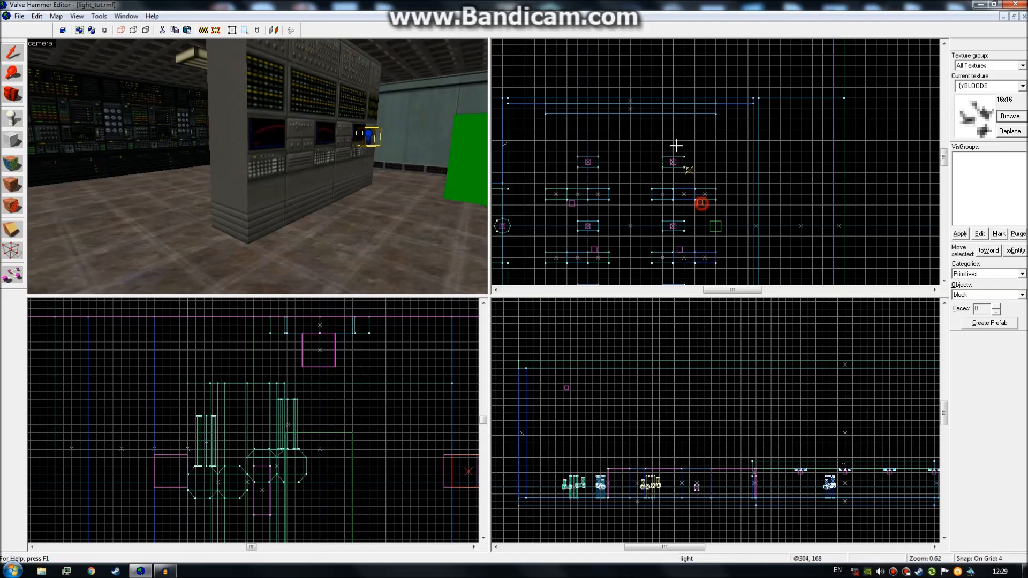
{"action": "key", "text": "Return"}
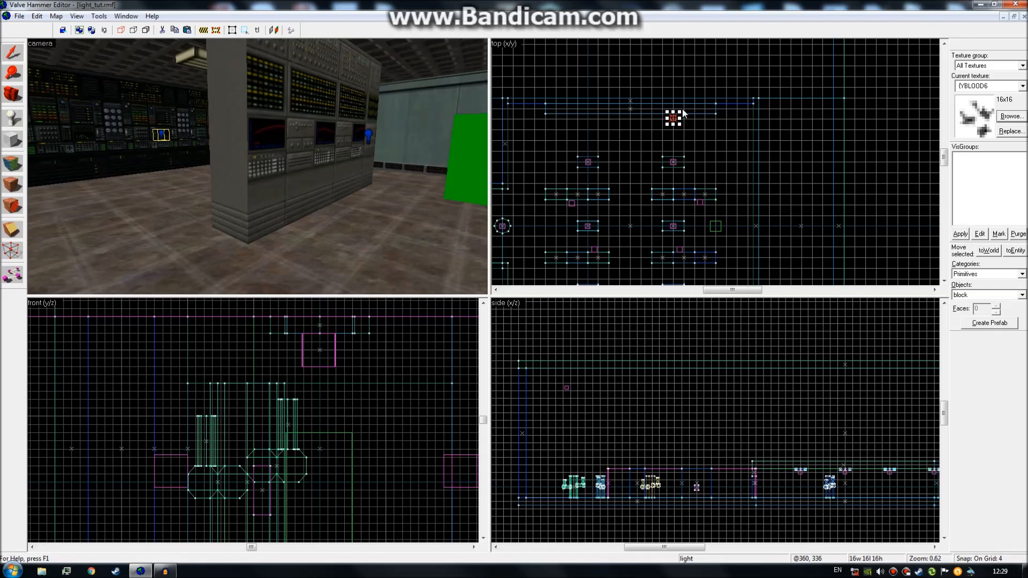
Set the Appearance of the copied blue light at the dark console wall to Fluorescent flicker
{"action": "scroll", "coordinate": [680, 114], "scroll_direction": "up", "scroll_amount": 2}
{"action": "scroll", "coordinate": [670, 121], "scroll_direction": "up", "scroll_amount": 2}
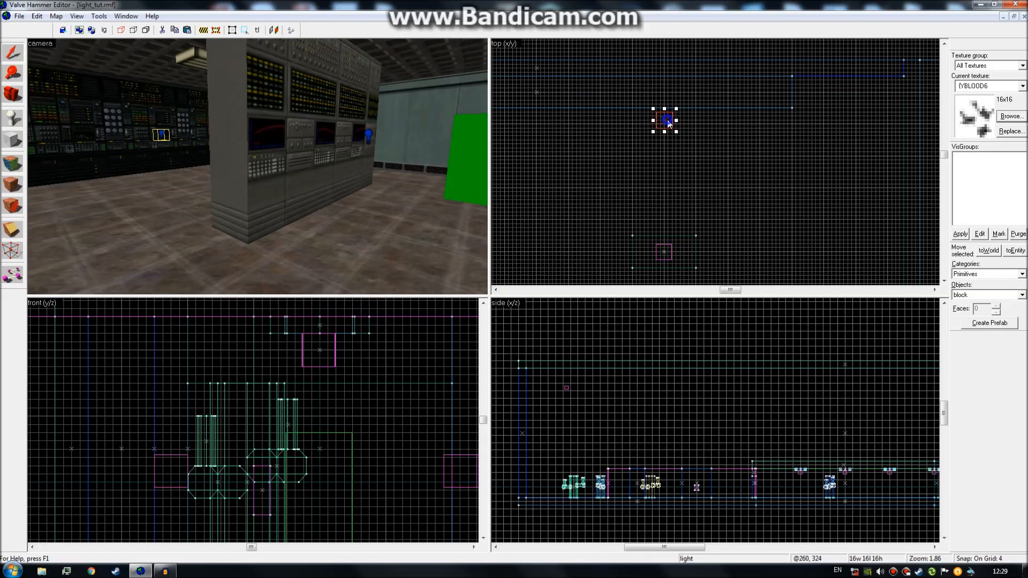
{"action": "right_click", "coordinate": [669, 124]}
{"action": "left_click", "coordinate": [696, 313]}
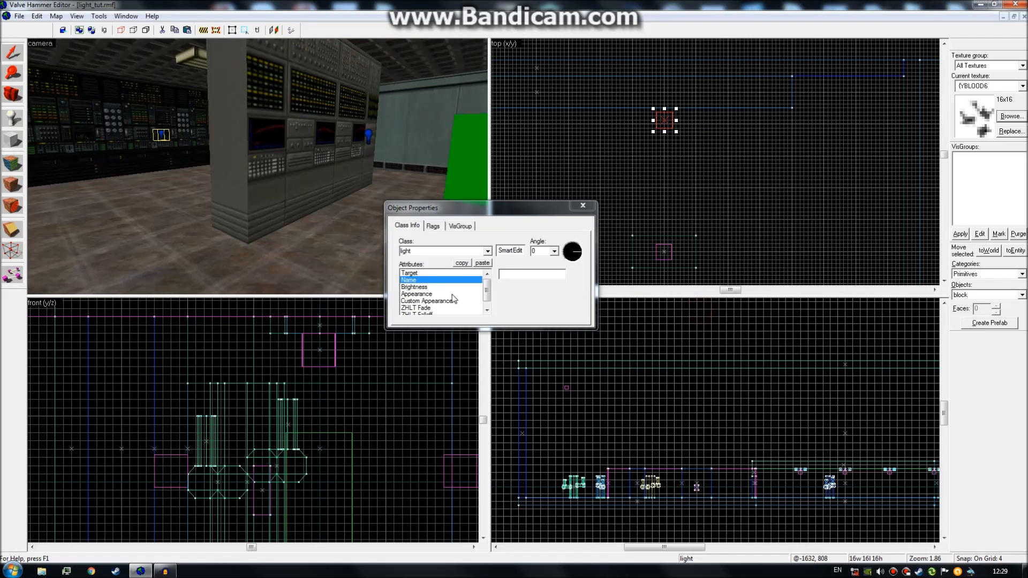
{"action": "left_click", "coordinate": [449, 294]}
{"action": "left_click", "coordinate": [562, 275]}
{"action": "left_click_drag", "start_coordinate": [575, 317], "coordinate": [575, 338]}
{"action": "left_click", "coordinate": [522, 284]}
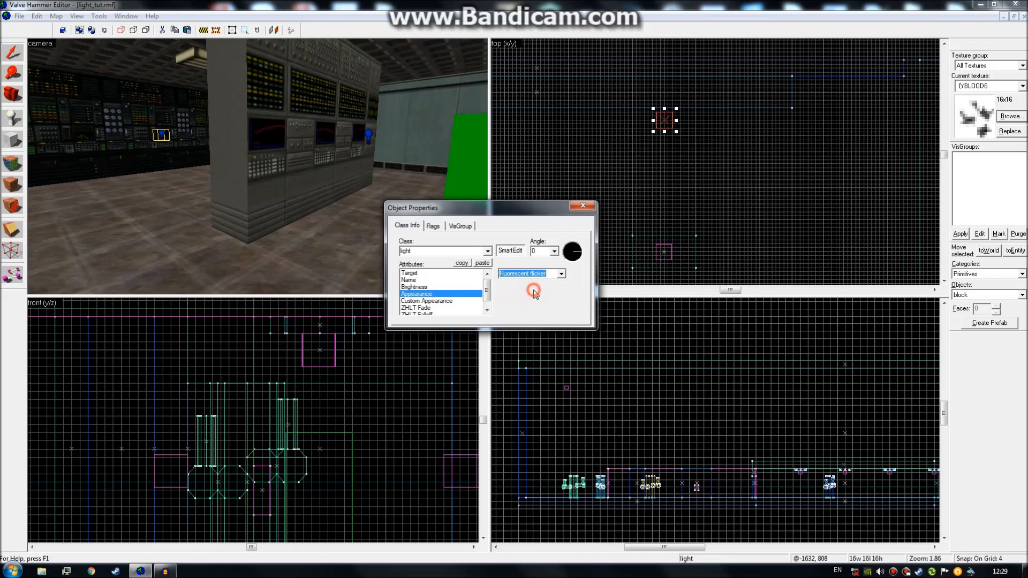
Look through the Appearance options of the copied blue light and close its properties
{"action": "left_click", "coordinate": [562, 275]}
{"action": "left_click", "coordinate": [562, 274]}
{"action": "left_click", "coordinate": [562, 275]}
{"action": "scroll", "coordinate": [576, 318], "scroll_direction": "up", "scroll_amount": 1}
{"action": "left_click_drag", "start_coordinate": [572, 306], "coordinate": [571, 313]}
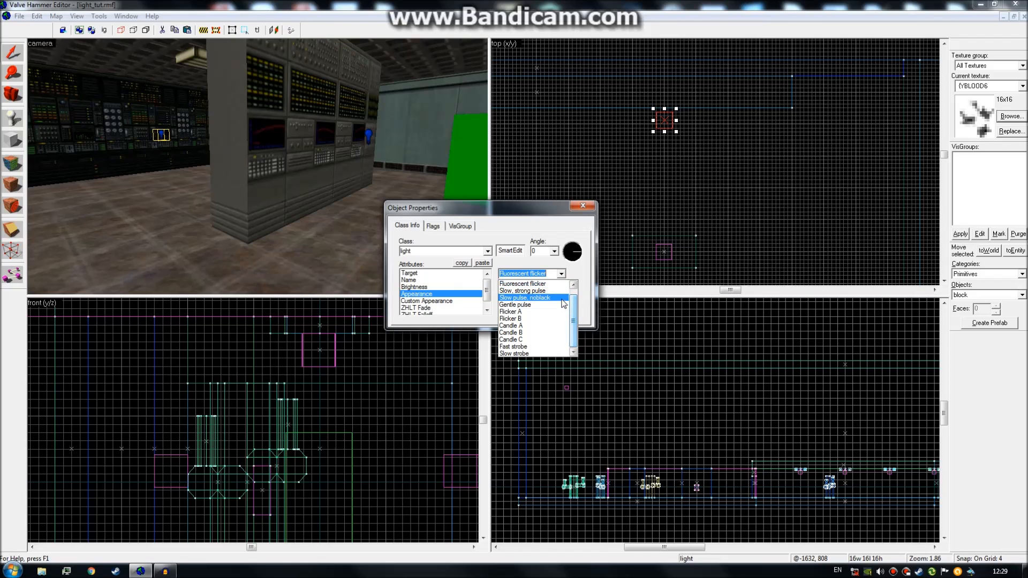
{"action": "left_click", "coordinate": [561, 274]}
{"action": "left_click", "coordinate": [560, 273]}
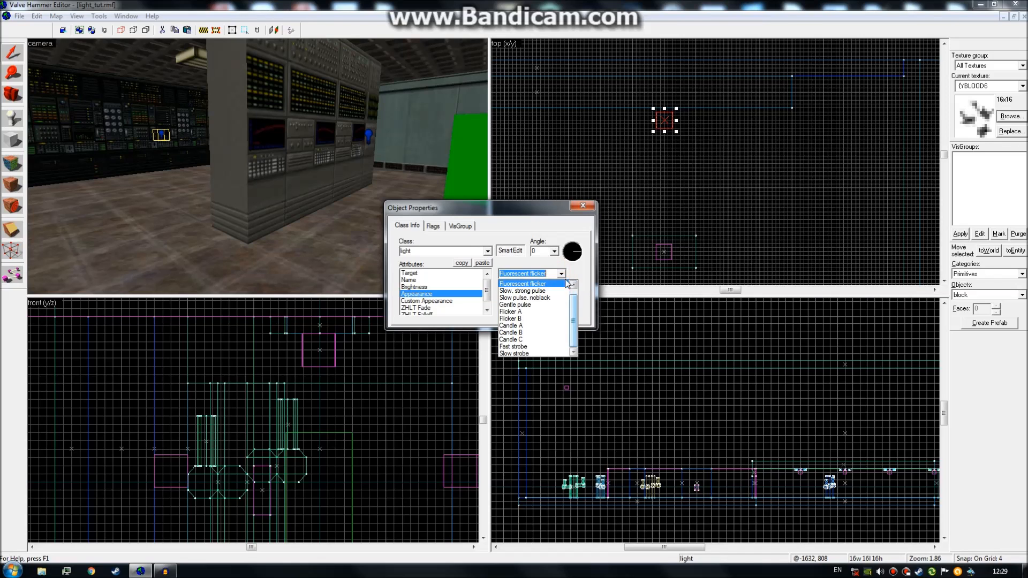
{"action": "left_click", "coordinate": [562, 275]}
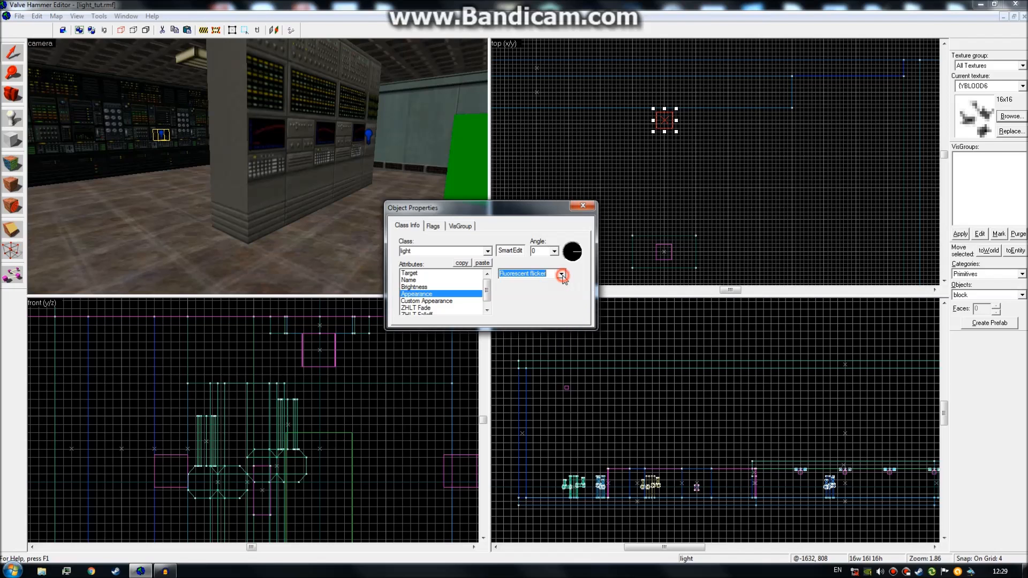
{"action": "left_click", "coordinate": [561, 274]}
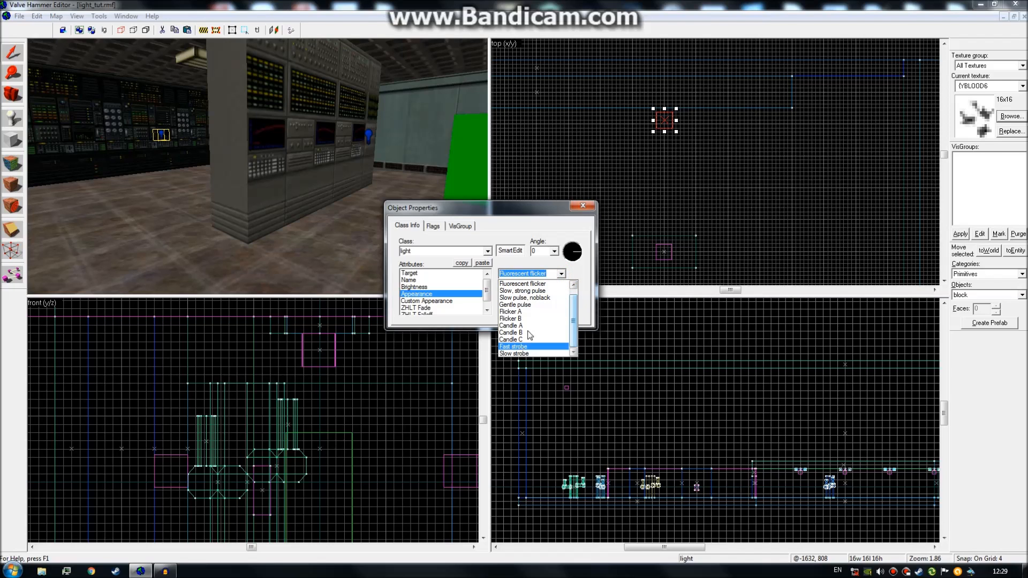
{"action": "left_click", "coordinate": [557, 273]}
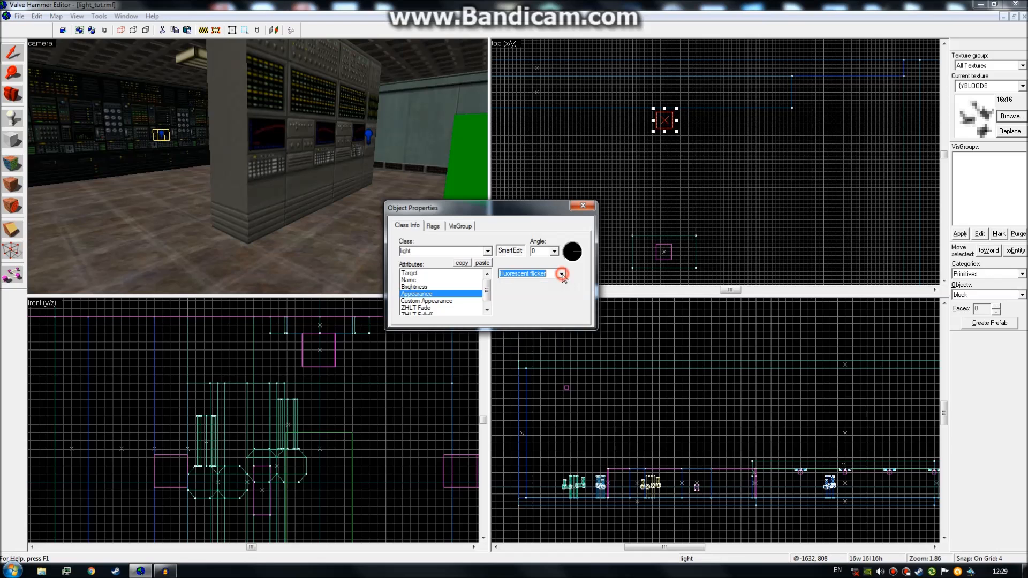
{"action": "scroll", "coordinate": [484, 294], "scroll_direction": "down", "scroll_amount": 1}
{"action": "left_click", "coordinate": [453, 294]}
{"action": "left_click", "coordinate": [451, 287]}
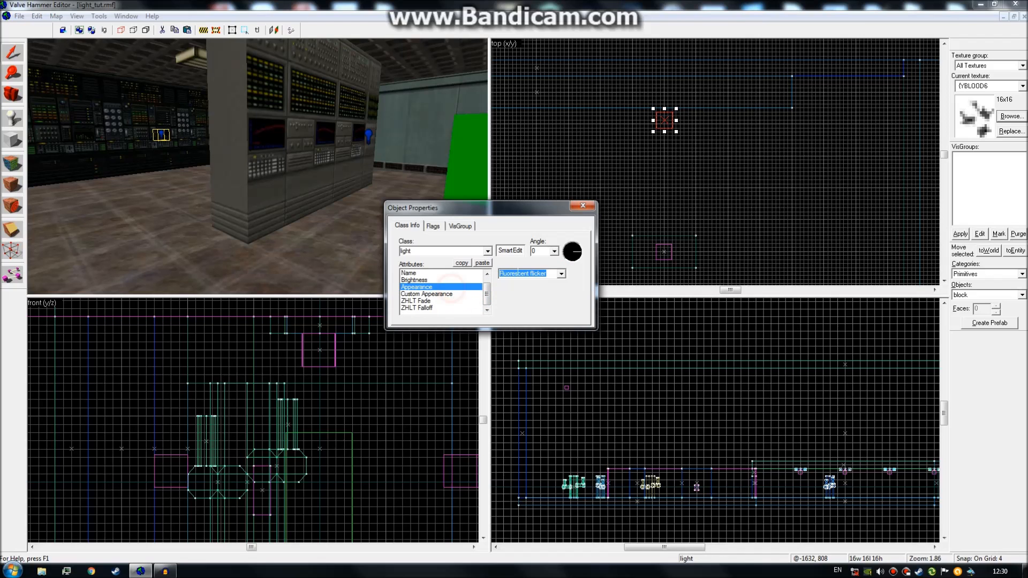
{"action": "left_click", "coordinate": [583, 208]}
Copy the flickering blue light further along the same dark console wall and inspect it in the 3D view
{"action": "scroll", "coordinate": [652, 131], "scroll_direction": "down", "scroll_amount": 3}
{"action": "mouse_move", "coordinate": [657, 119]}
{"action": "left_mouse_down"}
{"action": "mouse_move", "coordinate": [451, 127]}
{"action": "mouse_move", "coordinate": [546, 118]}
{"action": "left_mouse_up"}
{"action": "key", "text": "z"}
{"action": "key", "text": "w"}
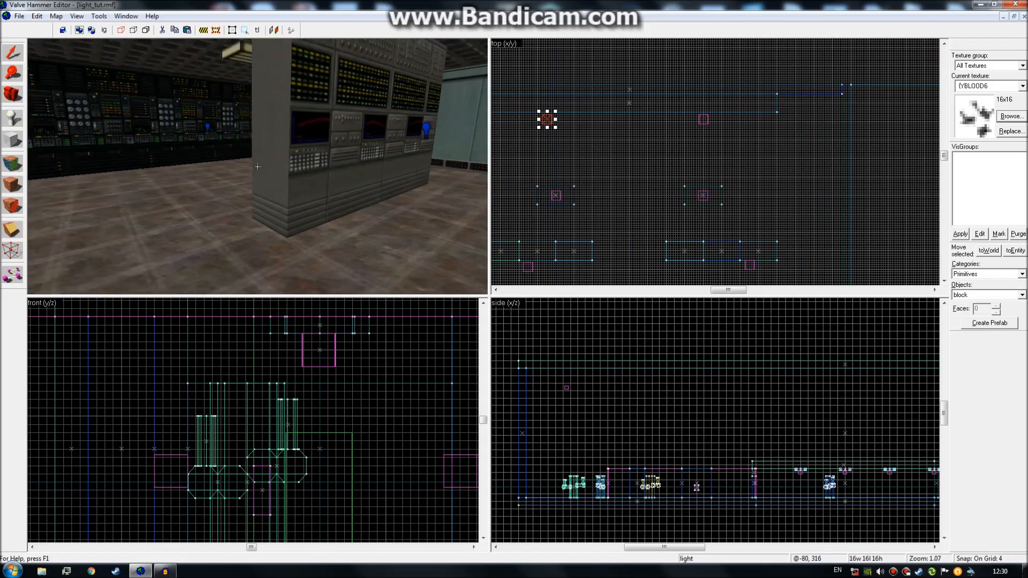
{"action": "key", "text": "z"}
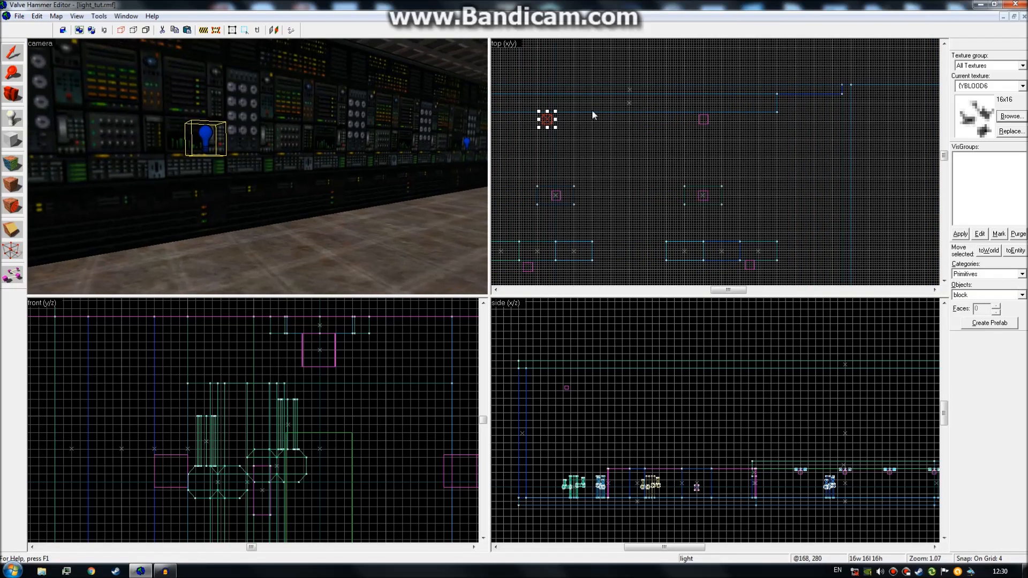
Set the Appearance of the second blue light at the dark console wall to Normal
{"action": "scroll", "coordinate": [548, 120], "scroll_direction": "up", "scroll_amount": 3}
{"action": "right_click", "coordinate": [536, 114]}
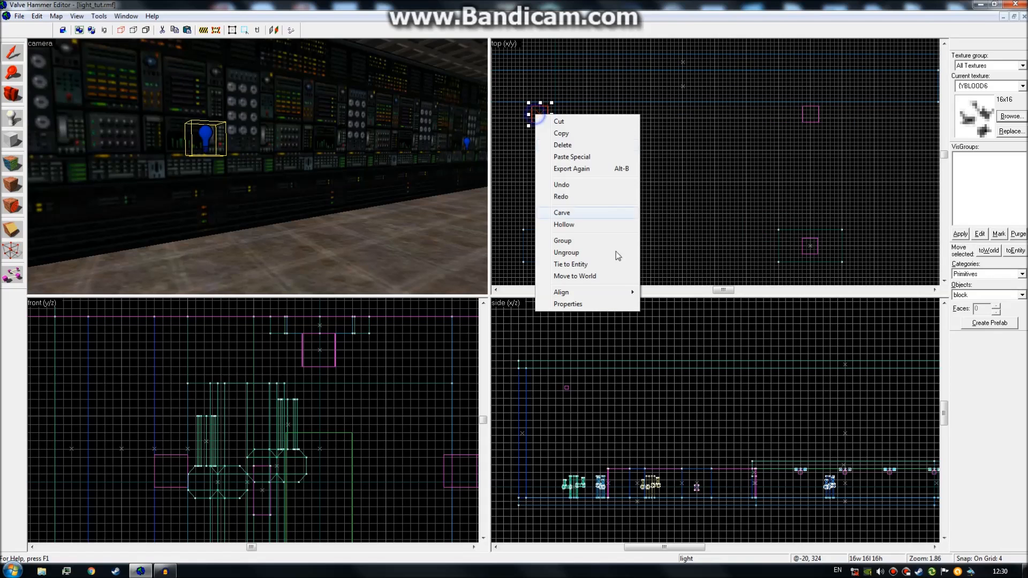
{"action": "left_click", "coordinate": [580, 304]}
{"action": "left_click", "coordinate": [560, 274]}
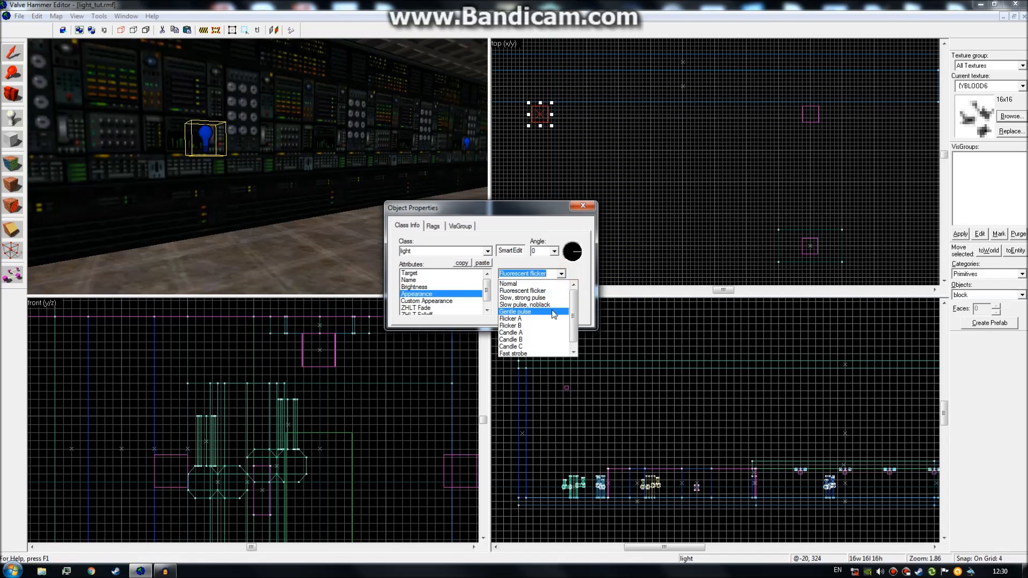
{"action": "left_click", "coordinate": [535, 284]}
{"action": "left_click", "coordinate": [583, 207]}
Copy the second blue light to two spots along the opposite console wall and clear the selection
{"action": "key", "text": "z"}
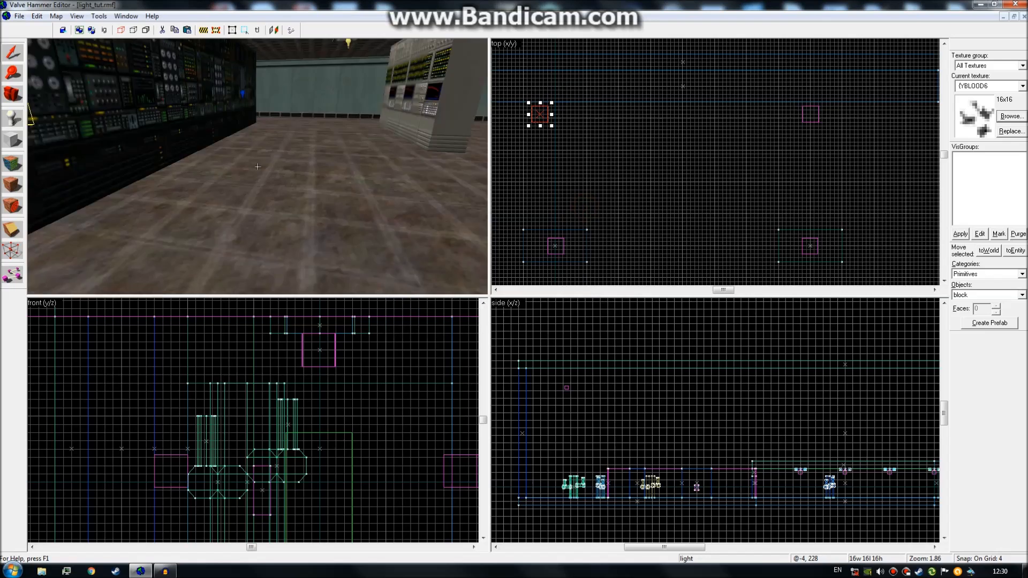
{"action": "key", "text": "z"}
{"action": "scroll", "coordinate": [616, 117], "scroll_direction": "down", "scroll_amount": 8}
{"action": "mouse_move", "coordinate": [637, 116]}
{"action": "left_mouse_down", "text": "shift"}
{"action": "mouse_move", "coordinate": [657, 301]}
{"action": "mouse_move", "coordinate": [635, 254]}
{"action": "left_mouse_up", "text": "shift"}
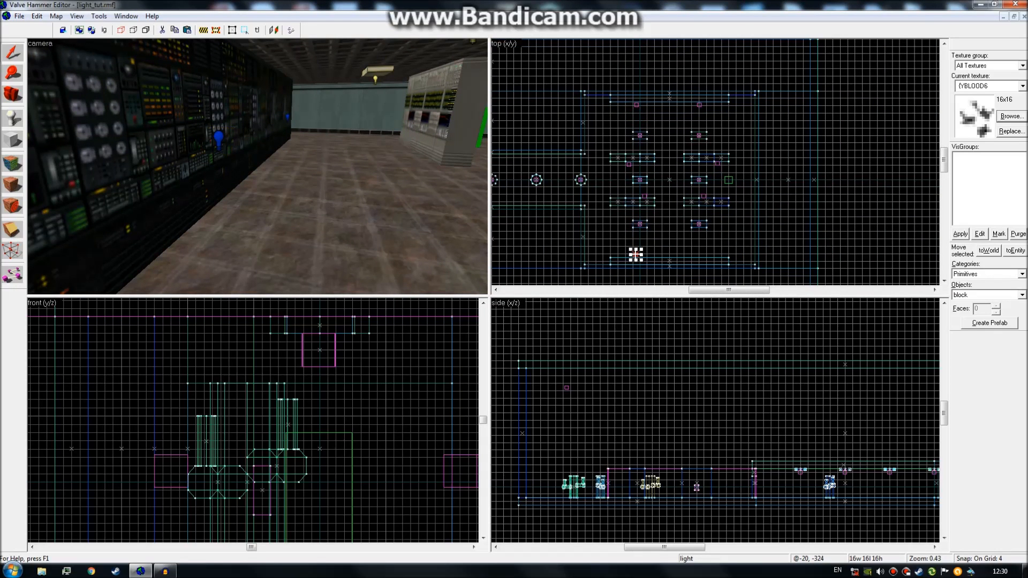
{"action": "left_click_drag", "start_coordinate": [704, 254], "coordinate": [705, 255], "text": "shift"}
{"action": "left_click", "coordinate": [722, 246]}
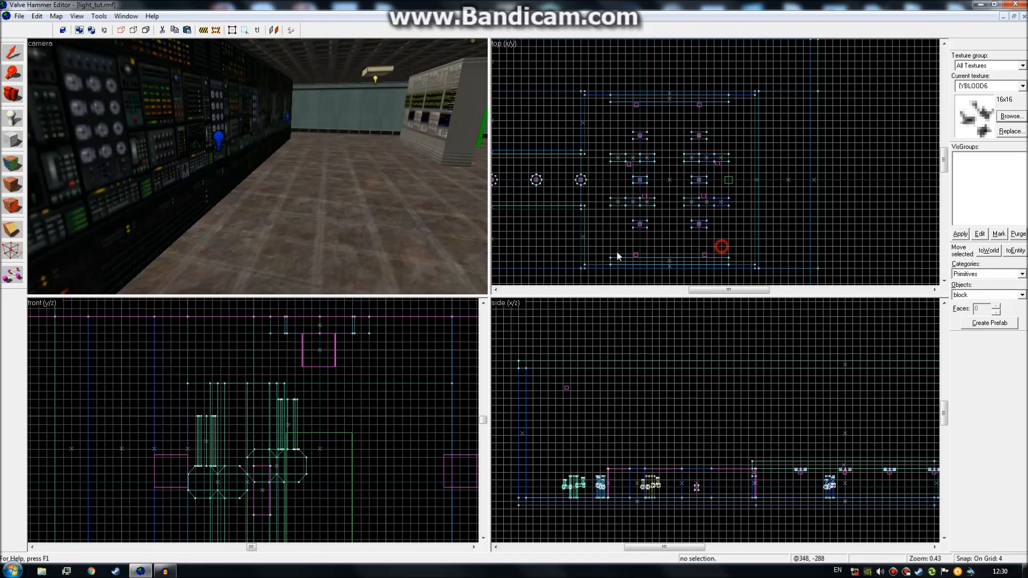
Examine the computer room, the corridor with red lights and the fenced outdoor area in the 3D view
{"action": "key", "text": "z"}
{"action": "key", "text": "w"}
{"action": "key", "text": "w"}
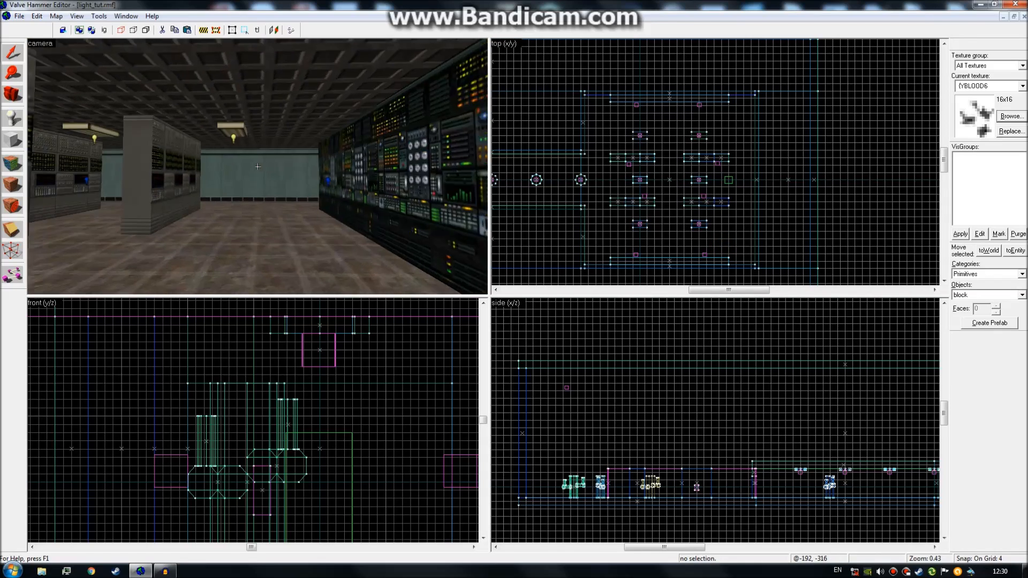
{"action": "key", "text": "w"}
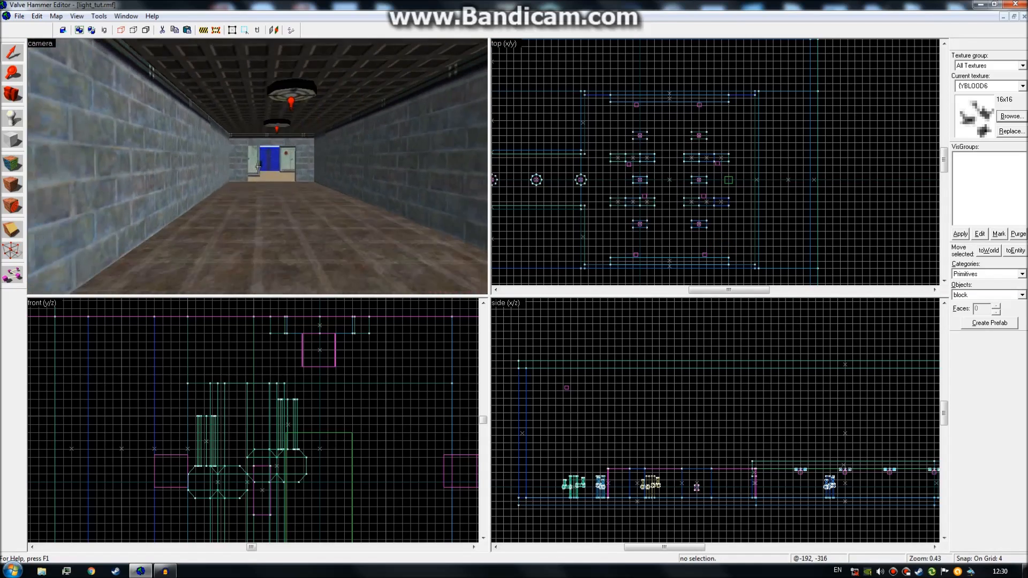
{"action": "key", "text": "s"}
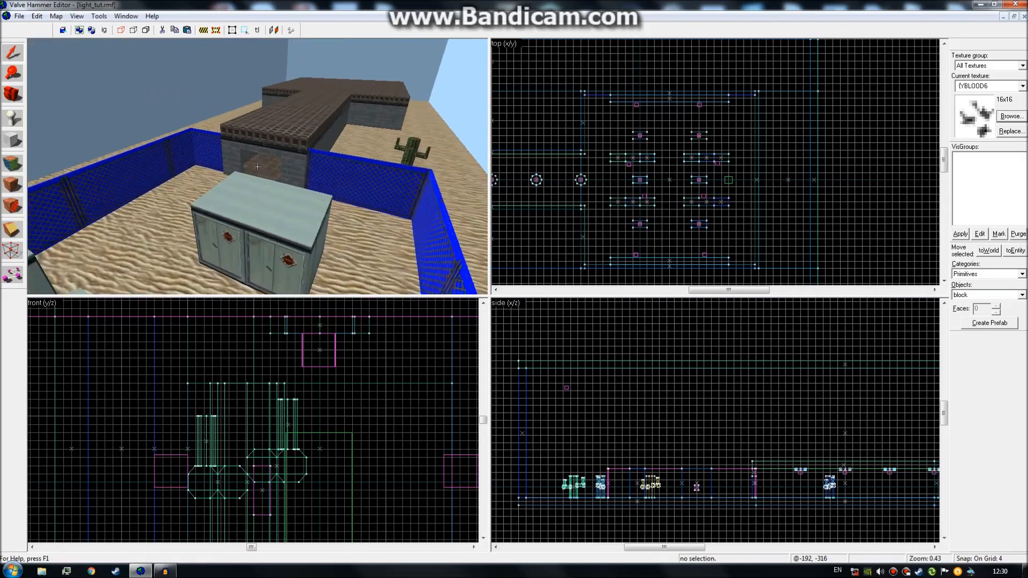
{"action": "key", "text": "s"}
{"action": "key", "text": "d"}
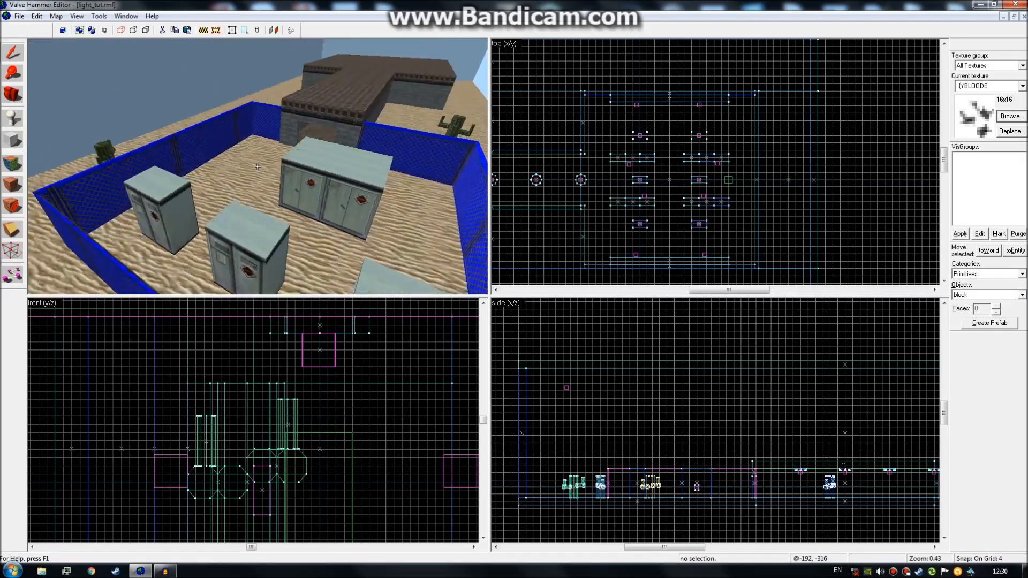
{"action": "key", "text": "a"}
{"action": "key", "text": "s"}
{"action": "key", "text": "z"}
Compile the map with CSG, BSP, VIS and RAD set to Normal, without running the game
{"action": "left_click", "coordinate": [19, 16]}
{"action": "left_click", "coordinate": [243, 77]}
{"action": "left_click", "coordinate": [289, 32]}
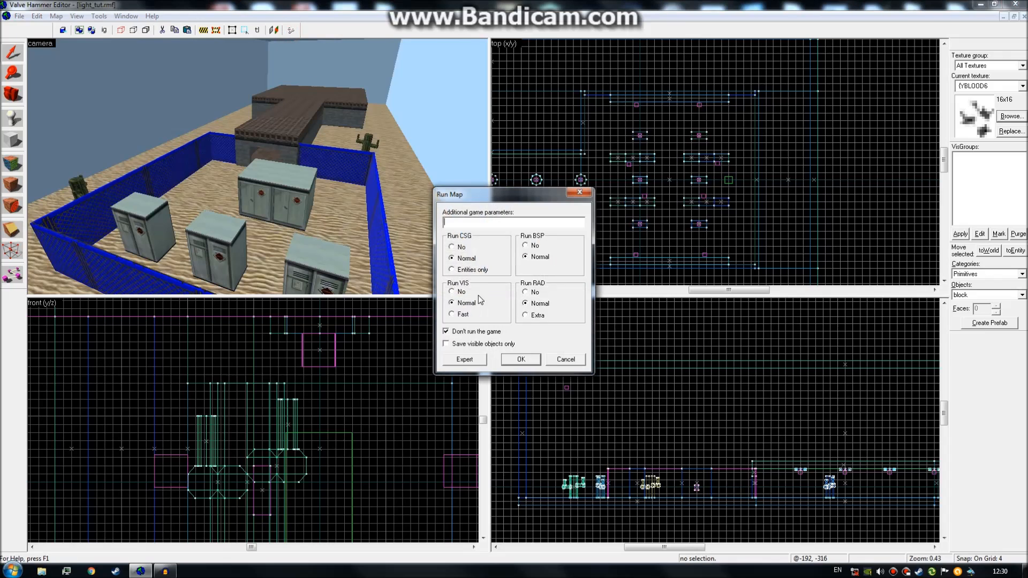
{"action": "left_click", "coordinate": [518, 363]}
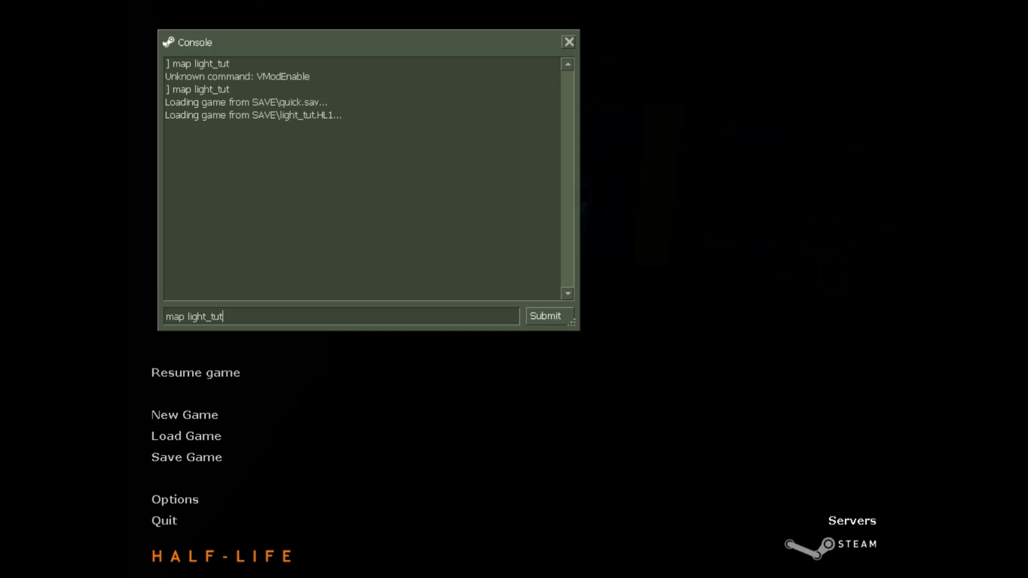
Load the light_tut map from the Half-Life console and inspect the computer room lighting in the game
{"action": "key", "text": "Return"}
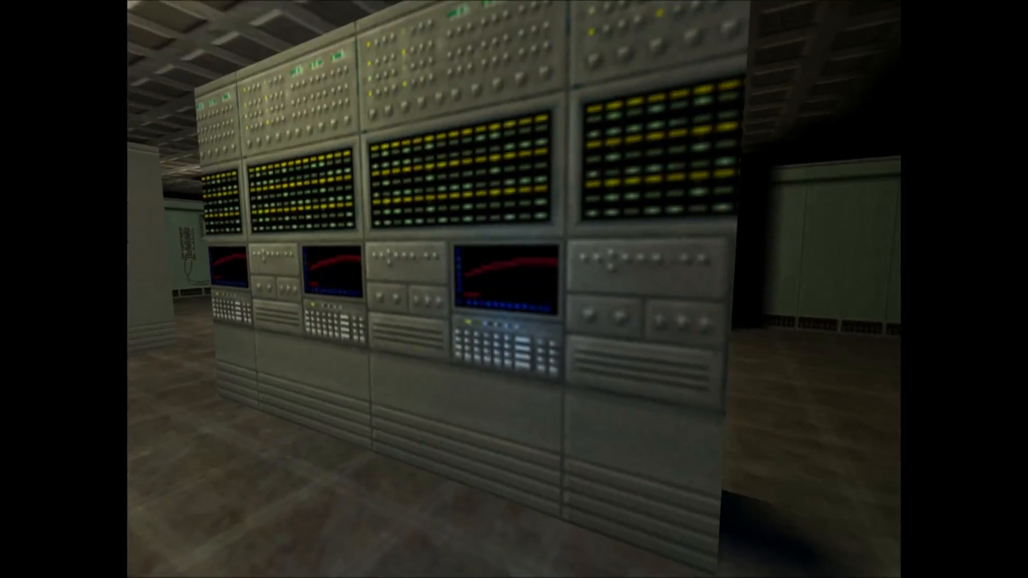
{"action": "key", "text": "d"}
{"action": "key", "text": "w"}
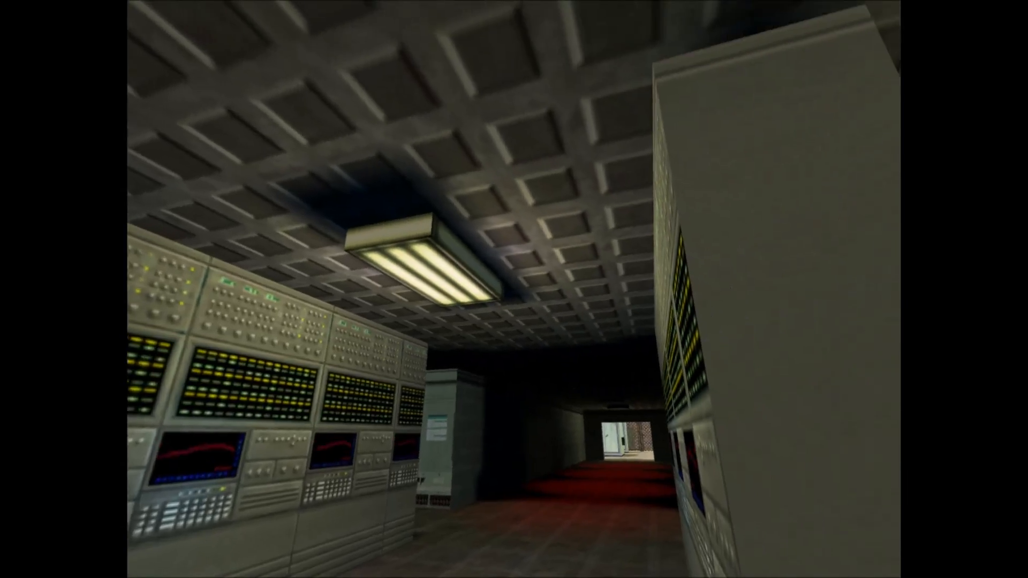